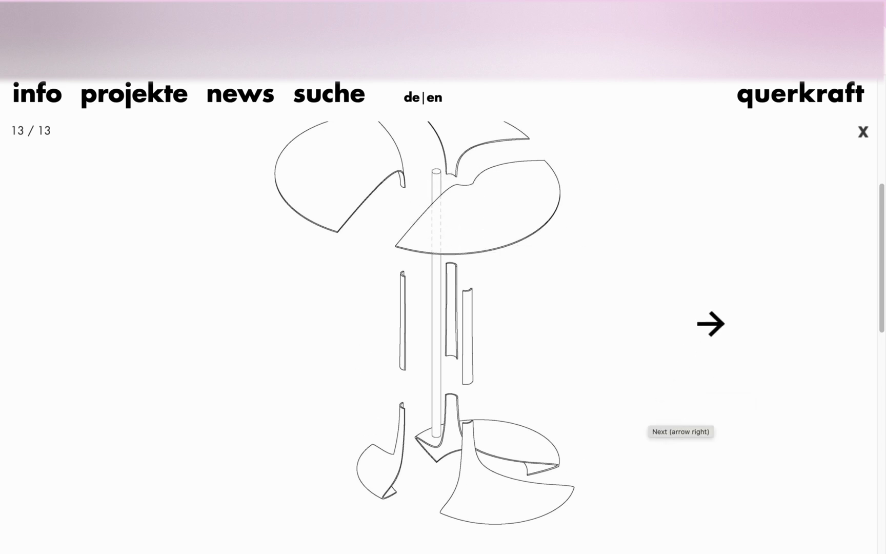
Advance the project gallery to its first photo of the white mushroom-shaped columns and switch to Rhino.
{"action": "left_click", "coordinate": [693, 320]}
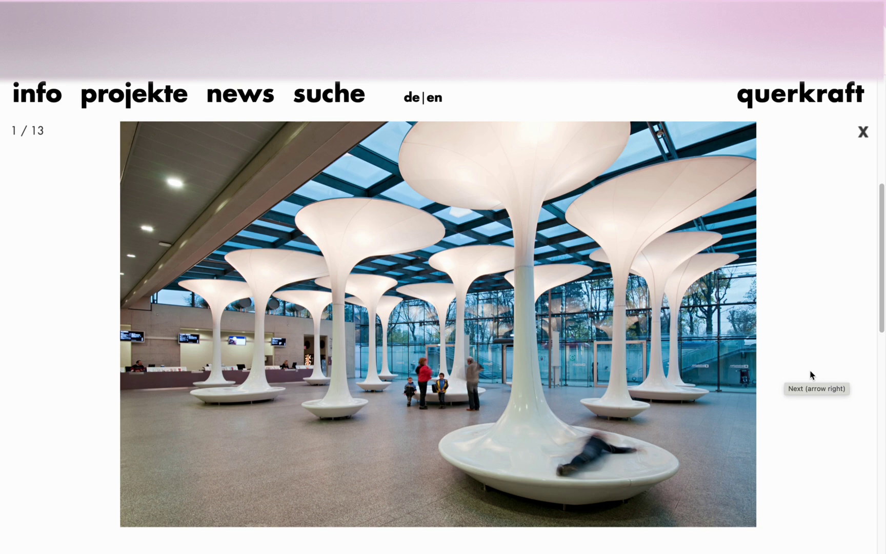
{"action": "key", "text": "ctrl+Right"}
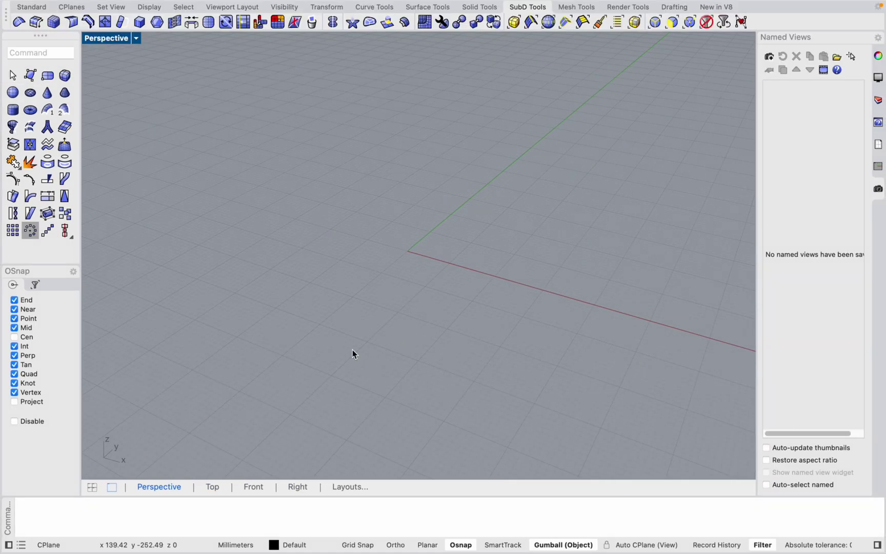
{"action": "left_click", "coordinate": [252, 491]}
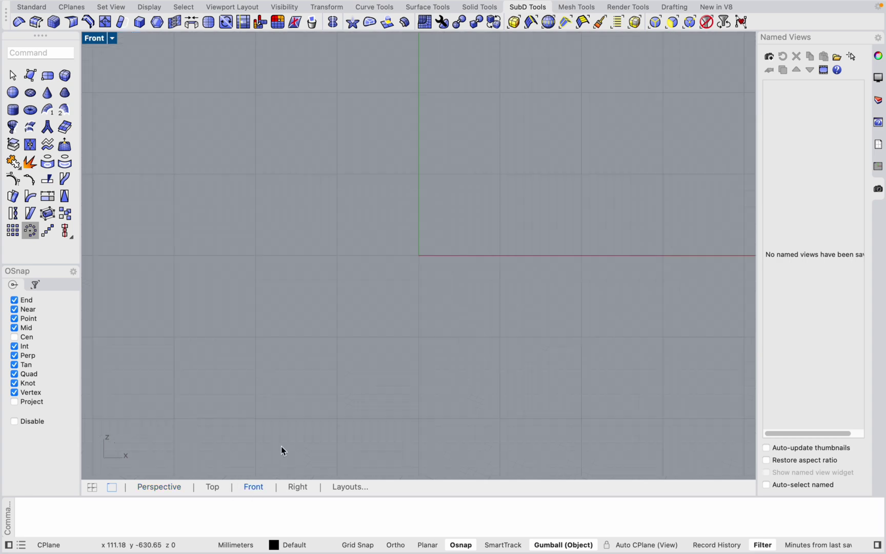
{"action": "scroll", "coordinate": [255, 360], "scroll_direction": "down", "scroll_amount": 10}
{"action": "right_click_drag", "start_coordinate": [356, 245], "coordinate": [392, 300]}
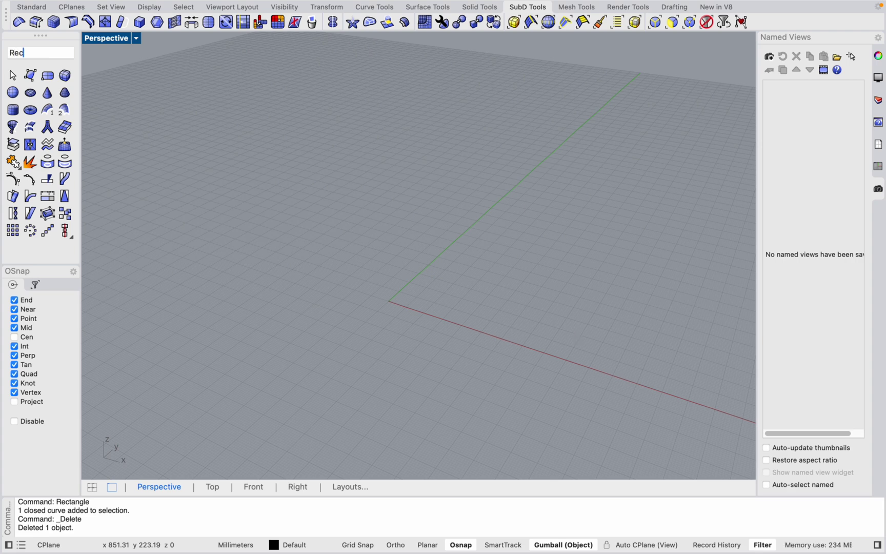
Draw a 400 by 400 mm rectangle on the ground plane with its first corner at the origin (0).
{"action": "key", "text": "Return"}
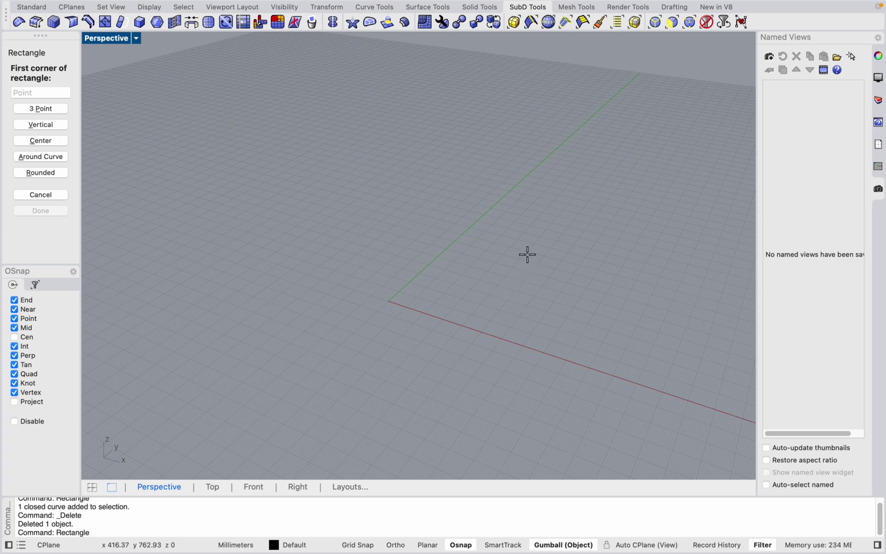
{"action": "type", "text": "0"}
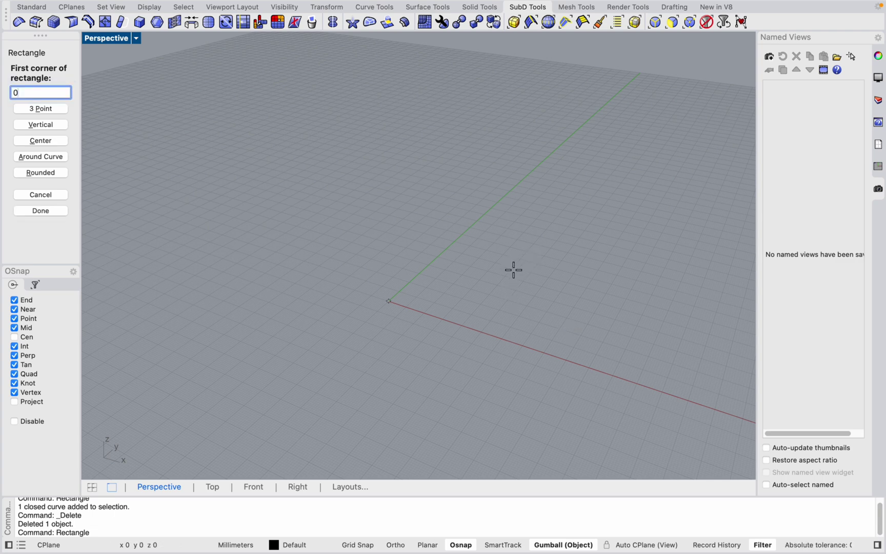
{"action": "key", "text": "Return"}
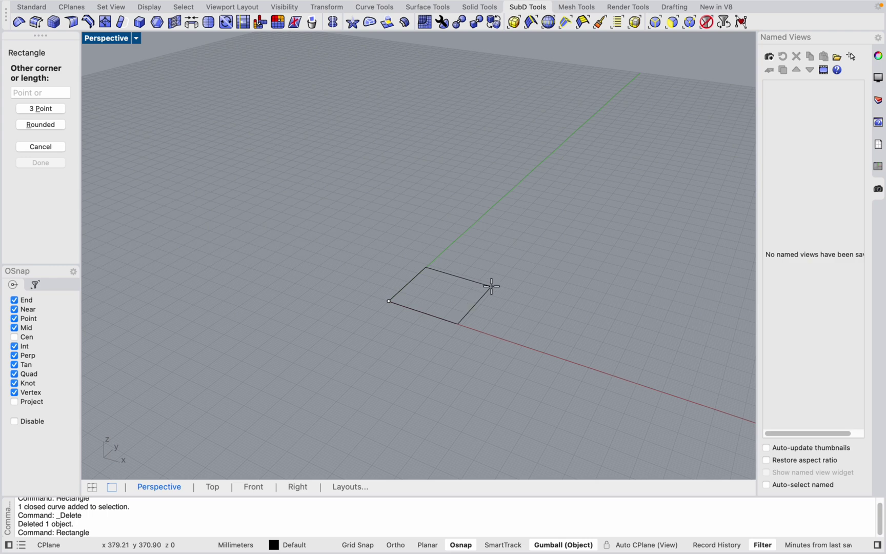
{"action": "type", "text": "400"}
{"action": "key", "text": "Return"}
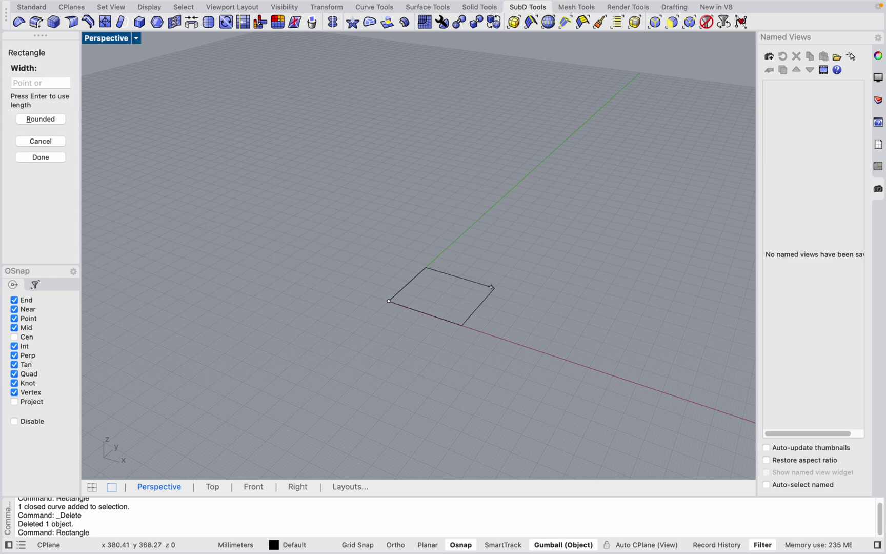
{"action": "type", "text": "400"}
{"action": "key", "text": "Return"}
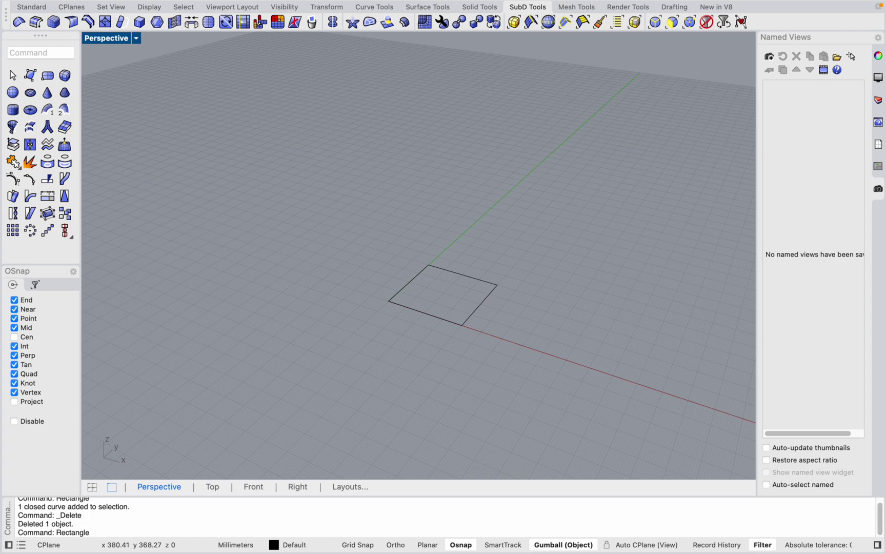
Extrude the square 9000 mm upward in the Z direction to form a column.
{"action": "left_click", "coordinate": [466, 274]}
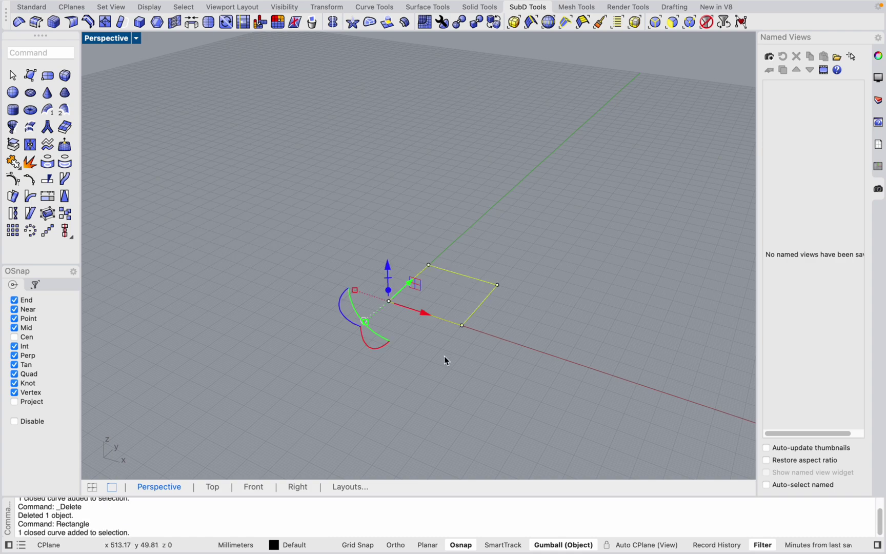
{"action": "right_click_drag", "start_coordinate": [445, 360], "coordinate": [491, 349]}
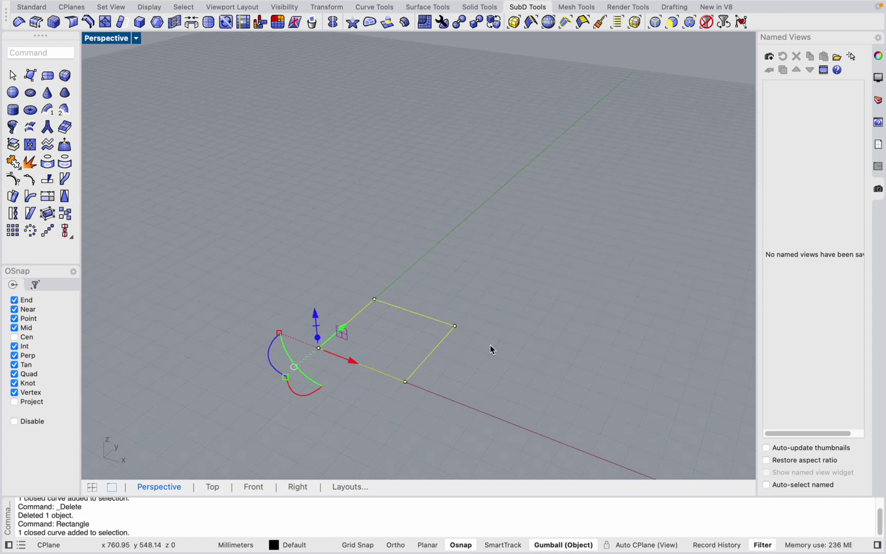
{"action": "scroll", "coordinate": [491, 349], "scroll_direction": "down", "scroll_amount": 5}
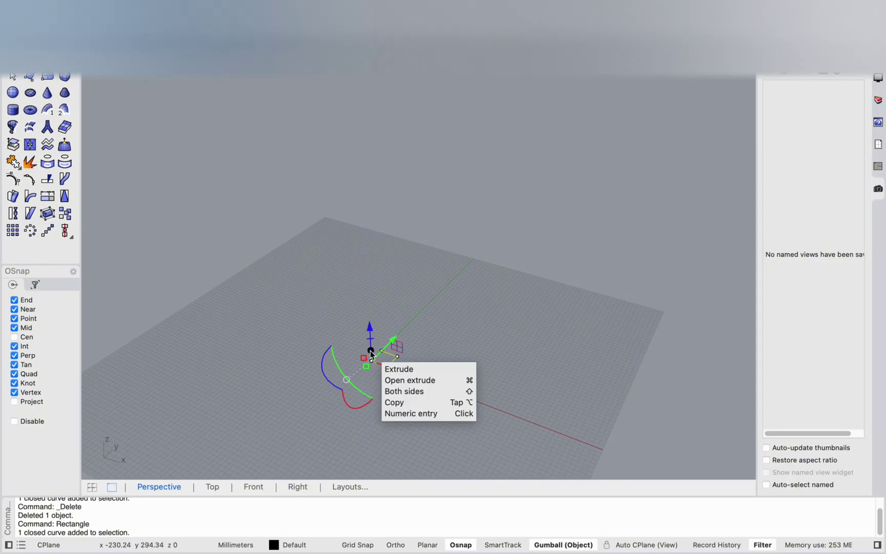
{"action": "left_click", "coordinate": [371, 351]}
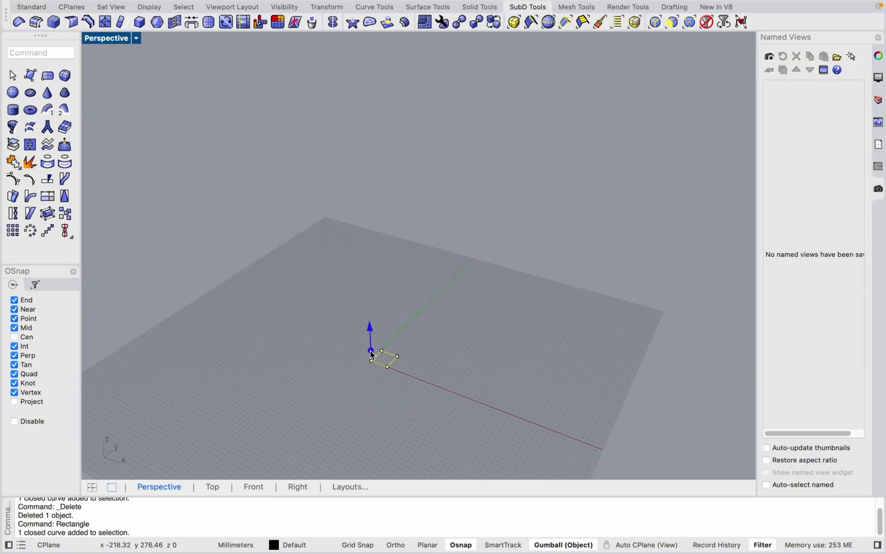
{"action": "type", "text": "9000"}
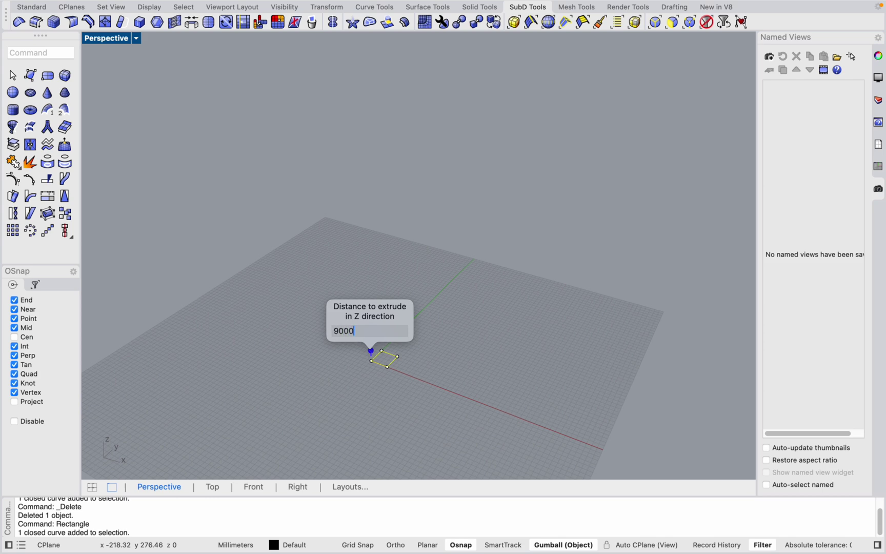
{"action": "key", "text": "Return"}
{"action": "scroll", "coordinate": [417, 286], "scroll_direction": "down", "scroll_amount": 3}
{"action": "scroll", "coordinate": [478, 315], "scroll_direction": "up", "scroll_amount": 2}
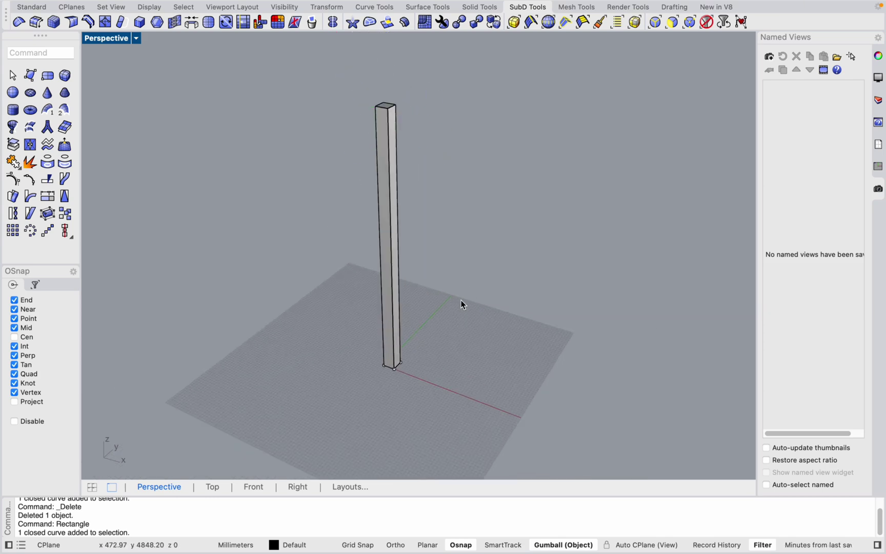
{"action": "right_click_drag", "start_coordinate": [461, 300], "coordinate": [344, 343]}
{"action": "scroll", "coordinate": [343, 343], "scroll_direction": "up", "scroll_amount": 3}
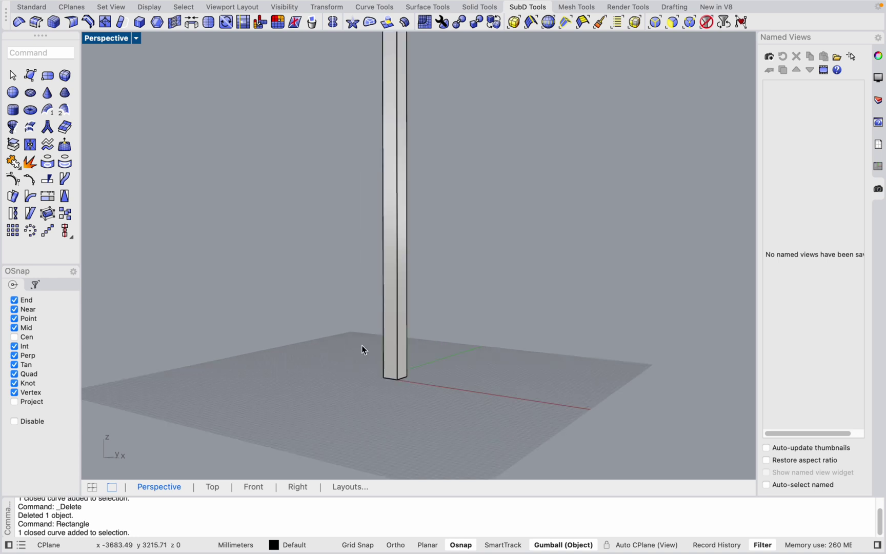
Lock the extruded column and undo the lock.
{"action": "left_click", "coordinate": [403, 299]}
{"action": "scroll", "coordinate": [392, 371], "scroll_direction": "down", "scroll_amount": 4}
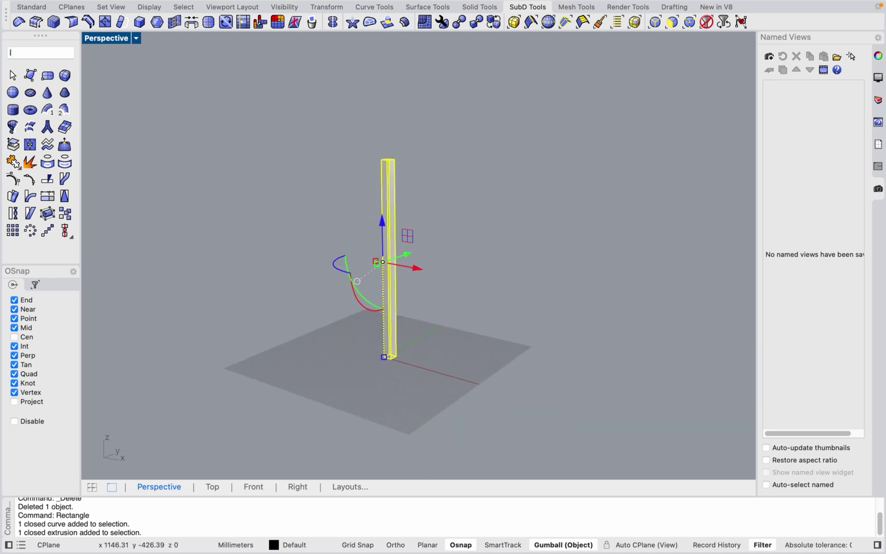
{"action": "type", "text": "lock"}
{"action": "key", "text": "Return"}
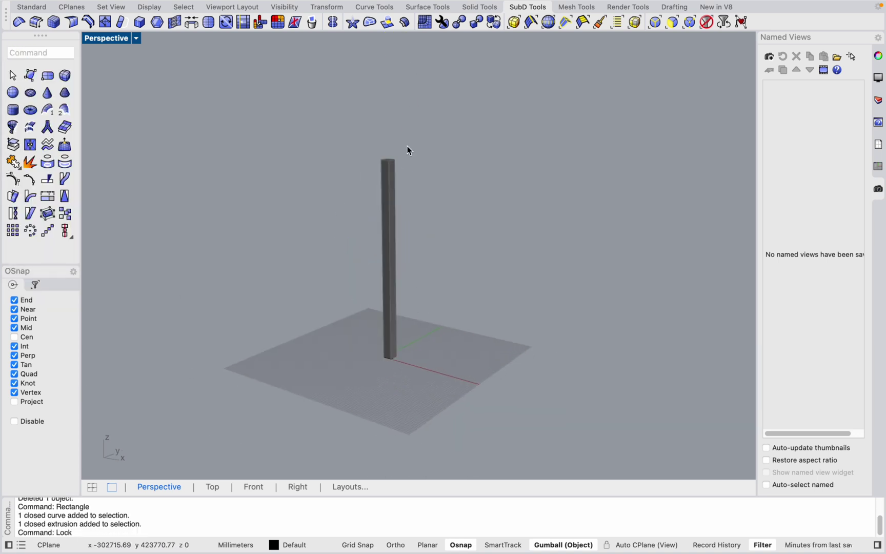
{"action": "scroll", "coordinate": [371, 251], "scroll_direction": "up", "scroll_amount": 3}
{"action": "scroll", "coordinate": [376, 259], "scroll_direction": "down", "scroll_amount": 1}
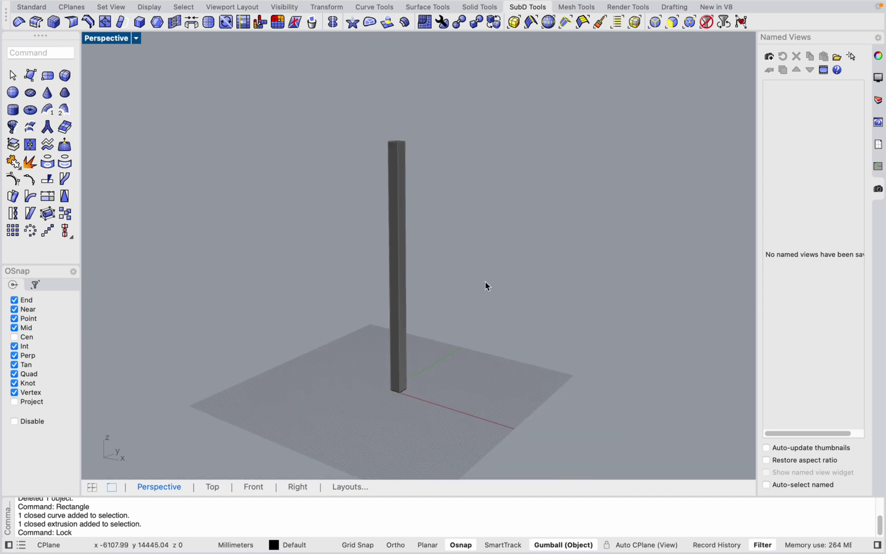
{"action": "key", "text": "super+z"}
Select only the column's top face and move it up 1000 mm in the Z direction.
{"action": "scroll", "coordinate": [369, 169], "scroll_direction": "up", "scroll_amount": 3}
{"action": "left_click_drag", "start_coordinate": [358, 85], "coordinate": [515, 213], "text": "shift+super"}
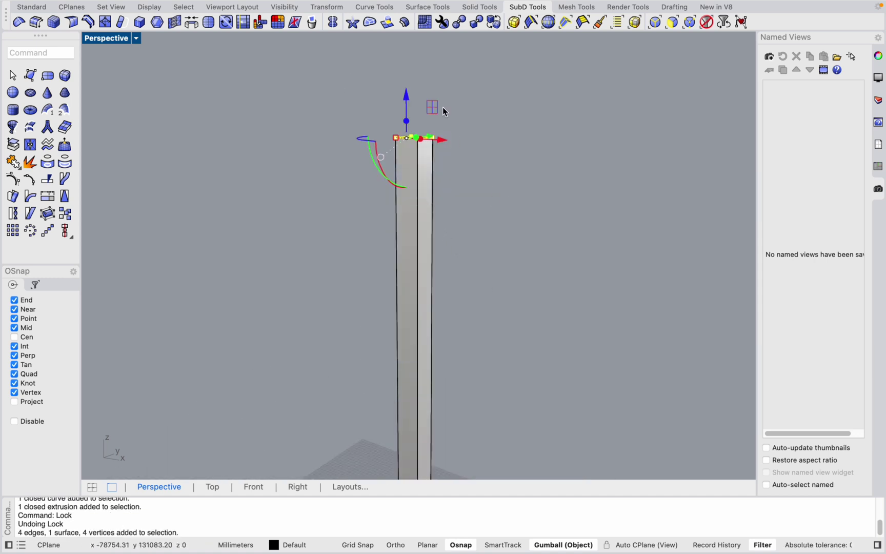
{"action": "left_click", "coordinate": [611, 166]}
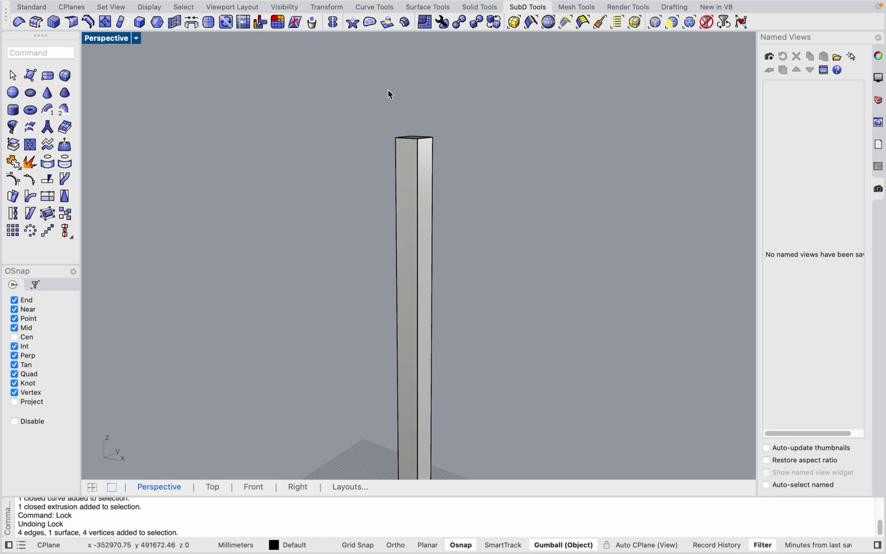
{"action": "left_click_drag", "start_coordinate": [330, 74], "coordinate": [495, 177], "text": "shift+super"}
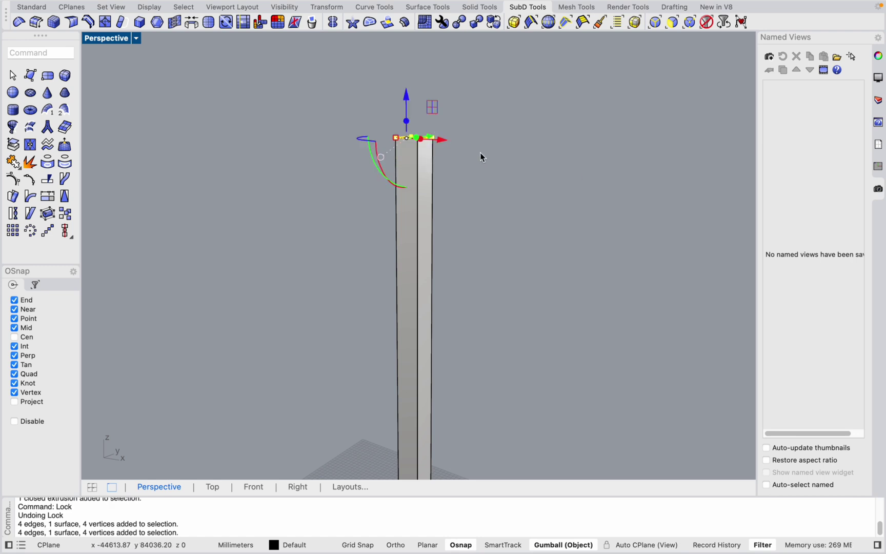
{"action": "right_click_drag", "start_coordinate": [441, 158], "coordinate": [436, 198]}
{"action": "scroll", "coordinate": [413, 107], "scroll_direction": "up", "scroll_amount": 6}
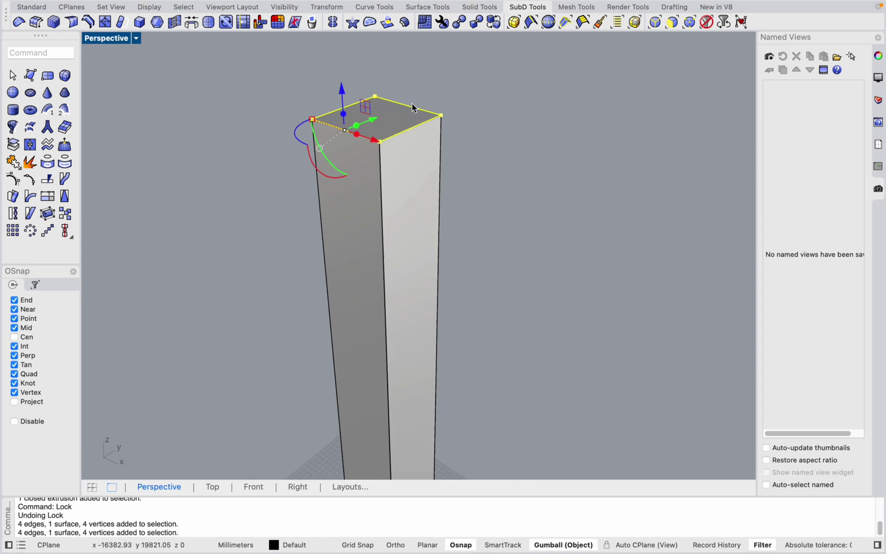
{"action": "scroll", "coordinate": [458, 196], "scroll_direction": "down", "scroll_amount": 5}
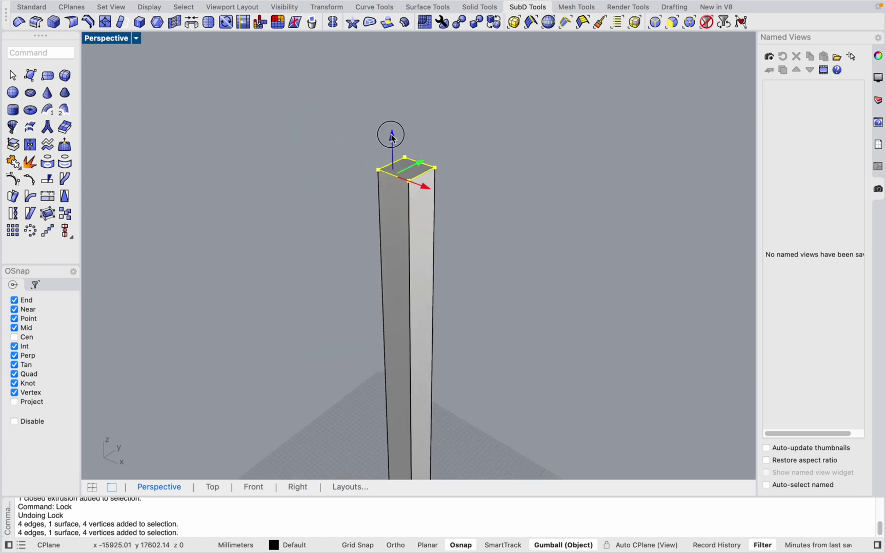
{"action": "left_click", "coordinate": [391, 134]}
{"action": "type", "text": "100"}
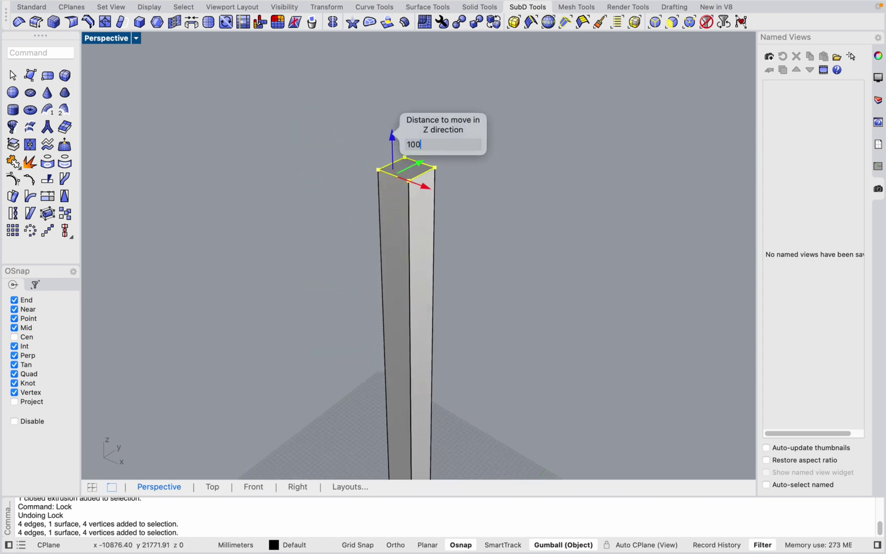
{"action": "type", "text": "0"}
{"action": "key", "text": "Return"}
{"action": "scroll", "coordinate": [519, 145], "scroll_direction": "down", "scroll_amount": 8}
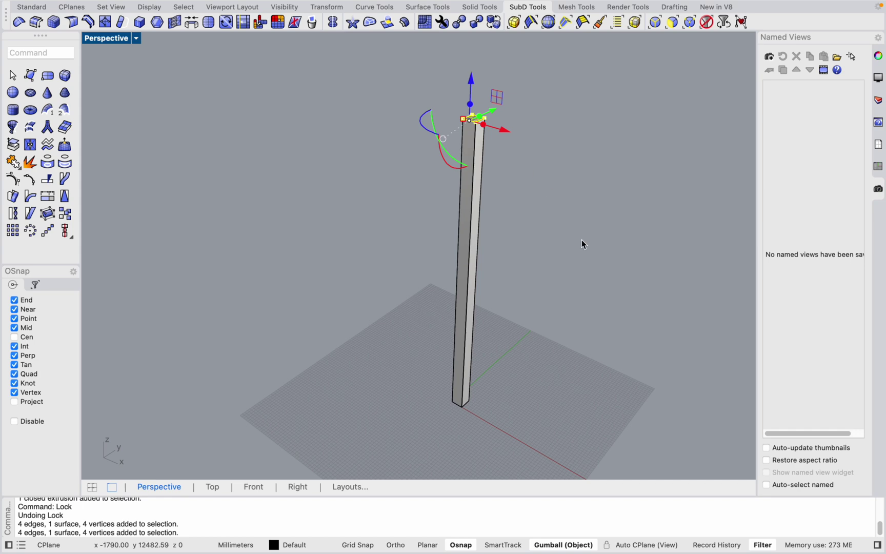
Deselect the top face, select the whole column and lock it.
{"action": "left_click", "coordinate": [534, 226]}
{"action": "mouse_move", "coordinate": [534, 227]}
{"action": "right_mouse_down"}
{"action": "mouse_move", "coordinate": [572, 220]}
{"action": "mouse_move", "coordinate": [528, 212]}
{"action": "right_mouse_up"}
{"action": "left_click_drag", "start_coordinate": [524, 192], "coordinate": [443, 255]}
{"action": "scroll", "coordinate": [555, 223], "scroll_direction": "up", "scroll_amount": 2}
{"action": "type", "text": "lock"}
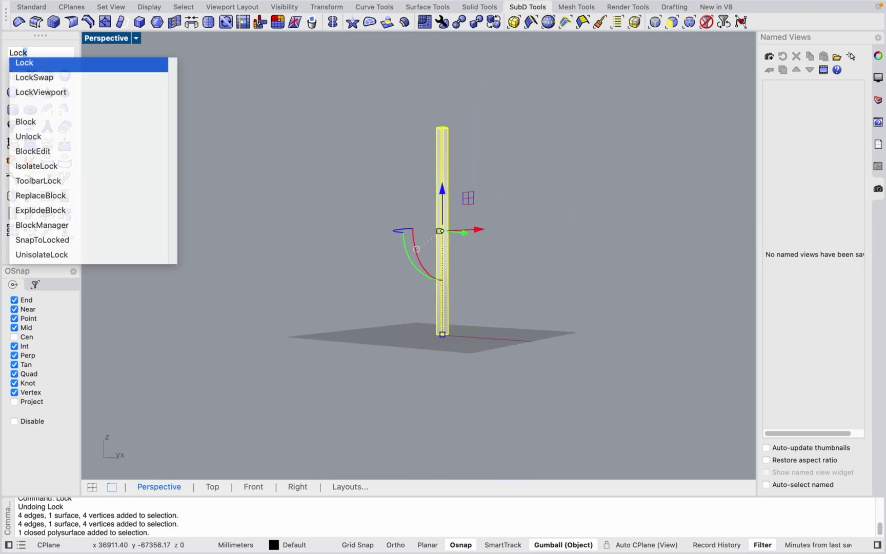
{"action": "key", "text": "Return"}
{"action": "right_click_drag", "start_coordinate": [527, 261], "coordinate": [399, 380]}
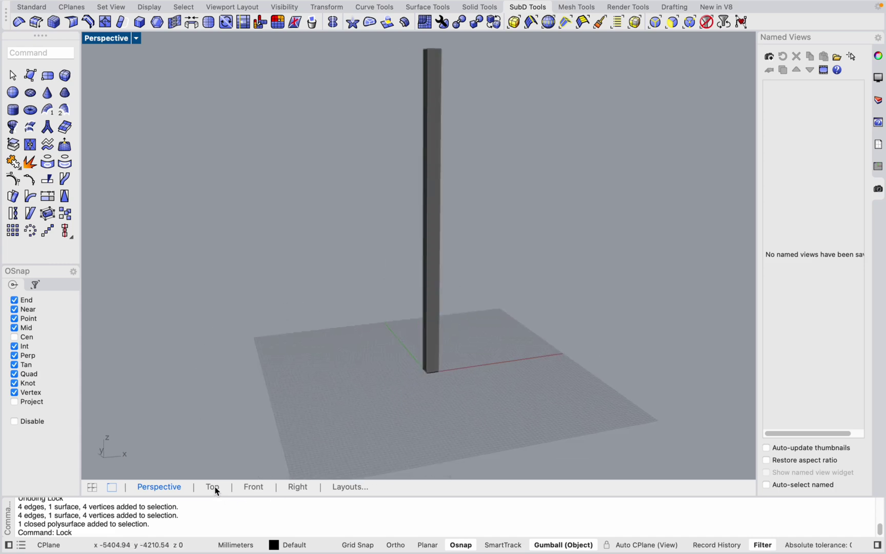
{"action": "scroll", "coordinate": [348, 372], "scroll_direction": "down", "scroll_amount": 3}
{"action": "right_click_drag", "start_coordinate": [401, 364], "coordinate": [422, 413]}
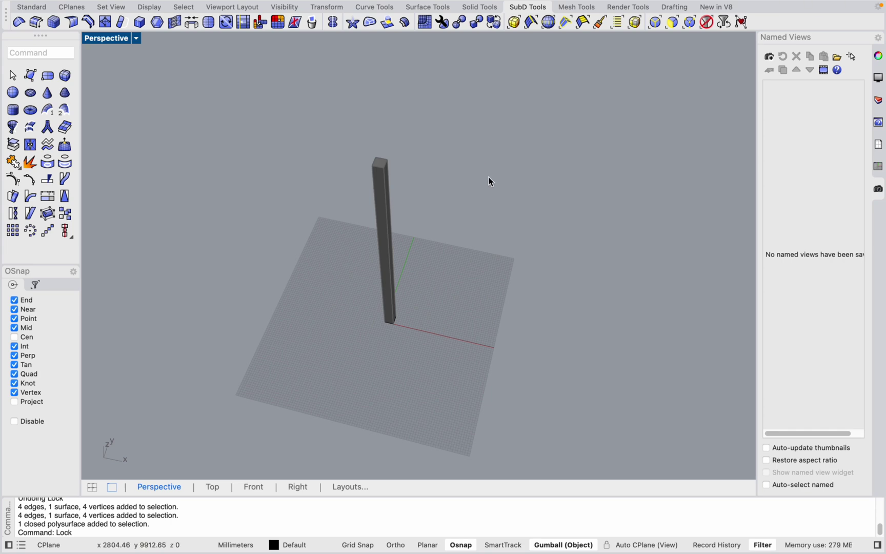
{"action": "scroll", "coordinate": [489, 177], "scroll_direction": "right", "scroll_amount": 10}
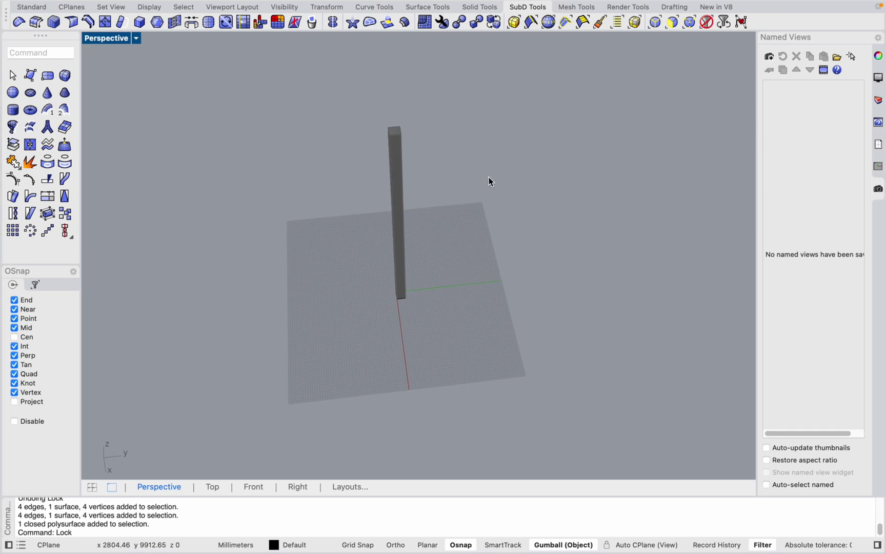
{"action": "key", "text": "ctrl+Left"}
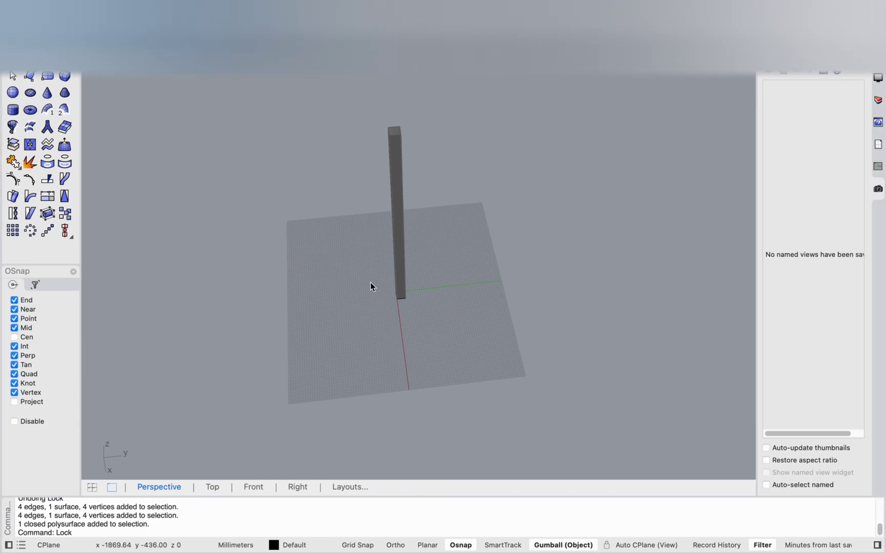
{"action": "scroll", "coordinate": [375, 316], "scroll_direction": "up", "scroll_amount": 2}
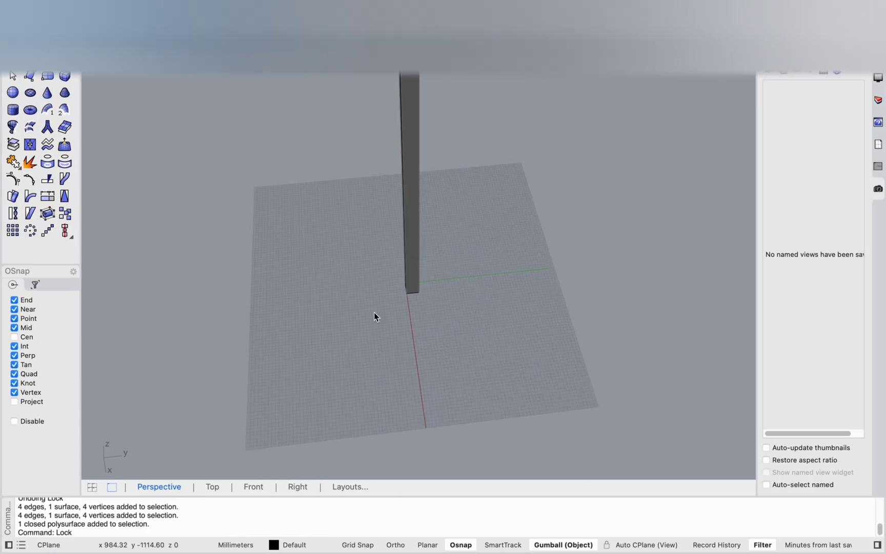
{"action": "scroll", "coordinate": [416, 287], "scroll_direction": "down", "scroll_amount": 3}
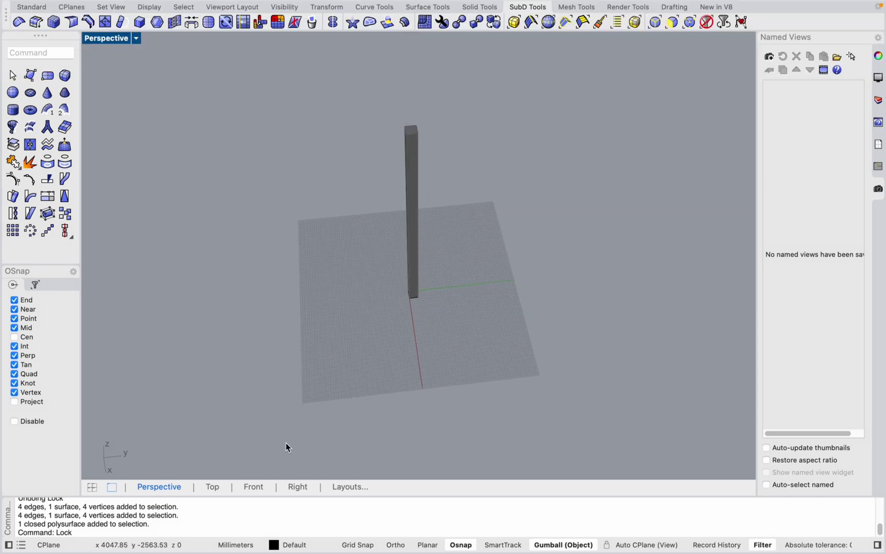
Draw a trial SubD cylinder, about 564 mm in radius and 2693 mm high, on the grid beside the locked column.
{"action": "left_click", "coordinate": [213, 488]}
{"action": "scroll", "coordinate": [360, 309], "scroll_direction": "down", "scroll_amount": 4}
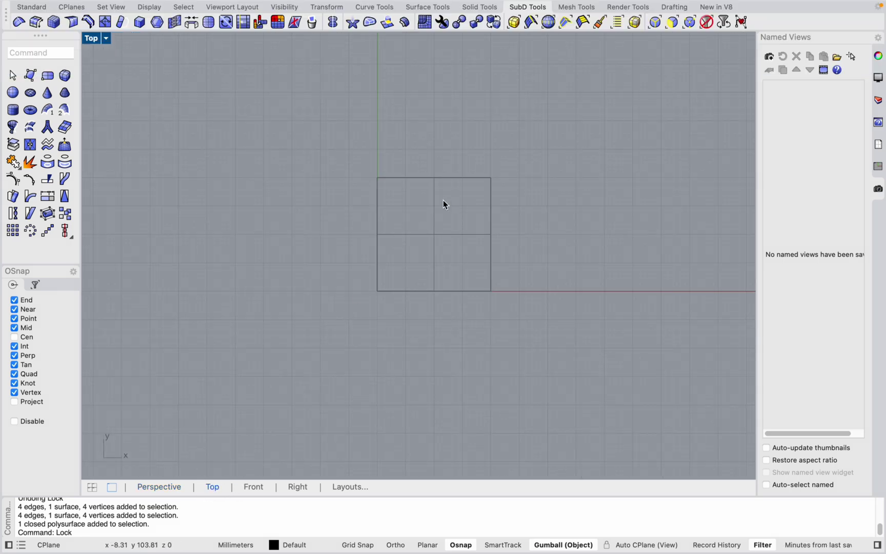
{"action": "scroll", "coordinate": [477, 175], "scroll_direction": "up", "scroll_amount": 3}
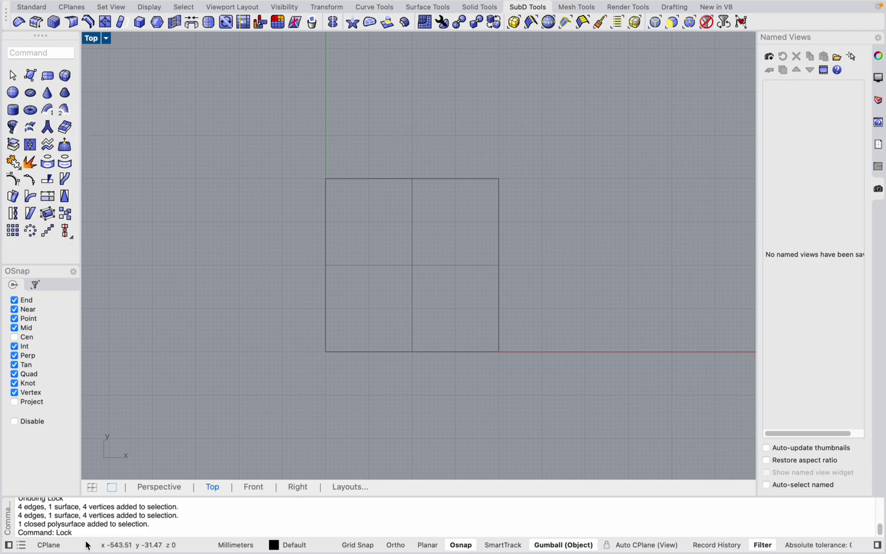
{"action": "left_click", "coordinate": [159, 486]}
{"action": "left_click", "coordinate": [13, 110]}
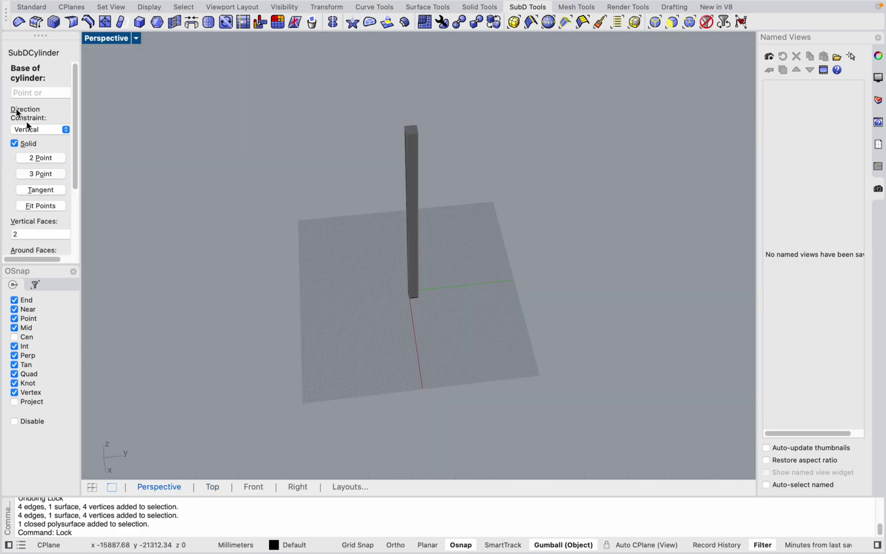
{"action": "scroll", "coordinate": [352, 306], "scroll_direction": "up", "scroll_amount": 6}
{"action": "left_click", "coordinate": [286, 232]}
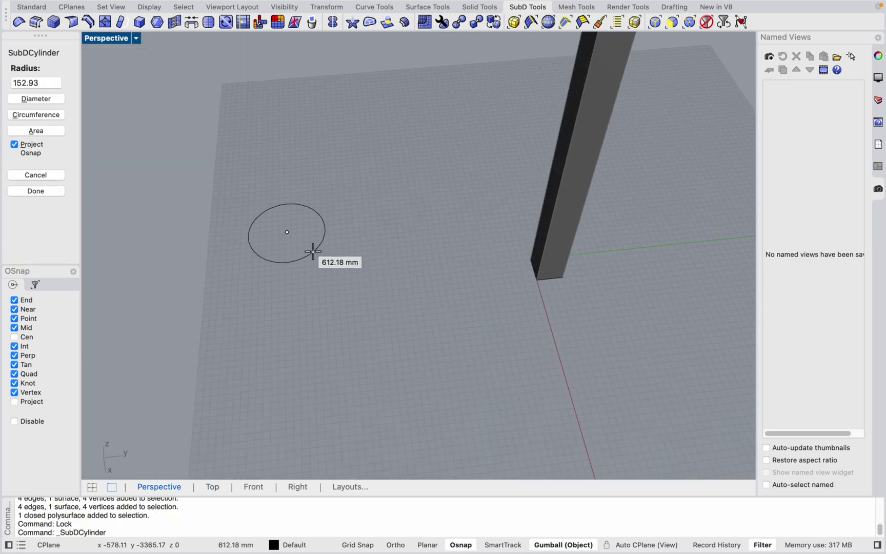
{"action": "left_click", "coordinate": [310, 249]}
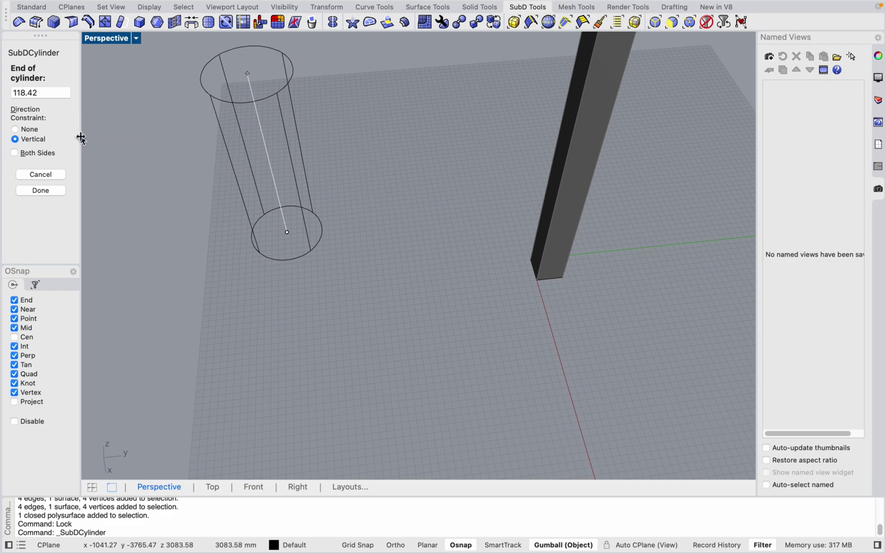
{"action": "left_click", "coordinate": [281, 118]}
Examine the trial cylinder's face divisions and rounded ends, and review the face-count options of the SubD cylinder command.
{"action": "scroll", "coordinate": [360, 282], "scroll_direction": "down", "scroll_amount": 1}
{"action": "right_click_drag", "start_coordinate": [360, 280], "coordinate": [322, 178]}
{"action": "scroll", "coordinate": [242, 356], "scroll_direction": "up", "scroll_amount": 5}
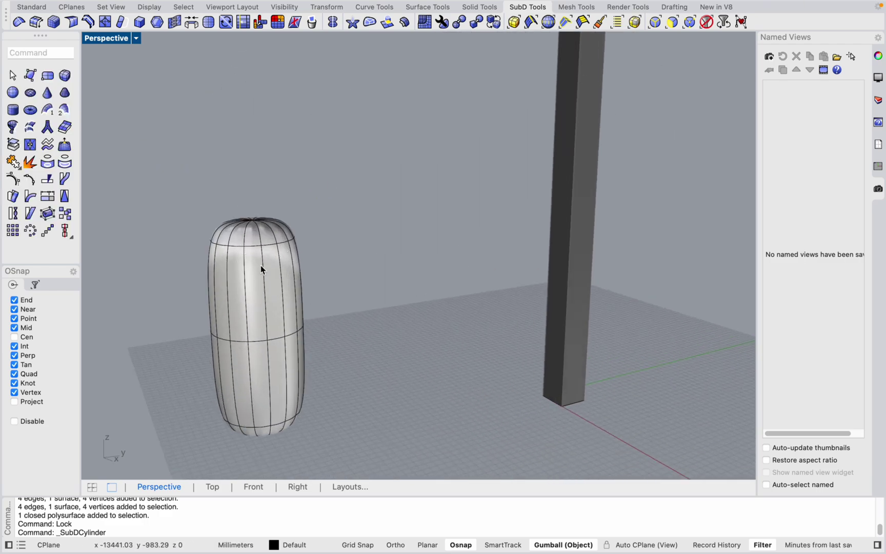
{"action": "right_click_drag", "start_coordinate": [261, 267], "coordinate": [259, 312]}
{"action": "scroll", "coordinate": [300, 102], "scroll_direction": "up", "scroll_amount": 2}
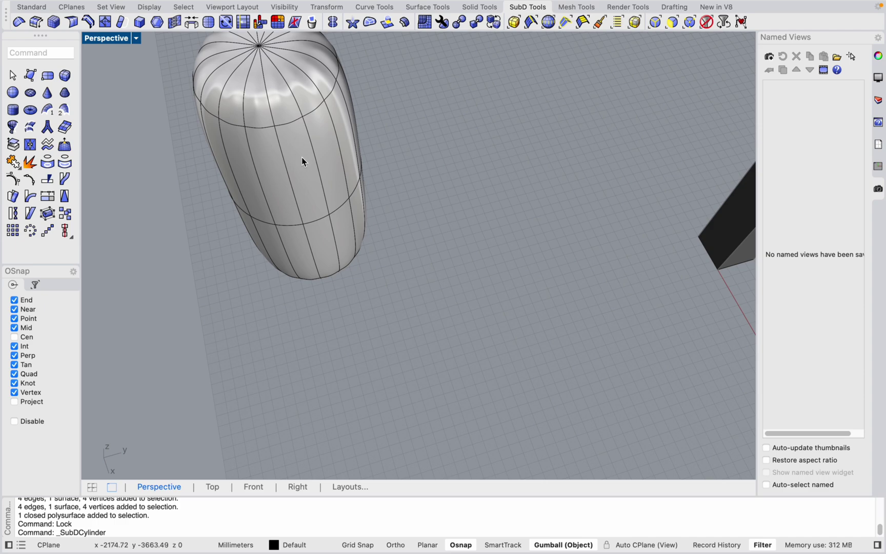
{"action": "scroll", "coordinate": [318, 191], "scroll_direction": "down", "scroll_amount": 3}
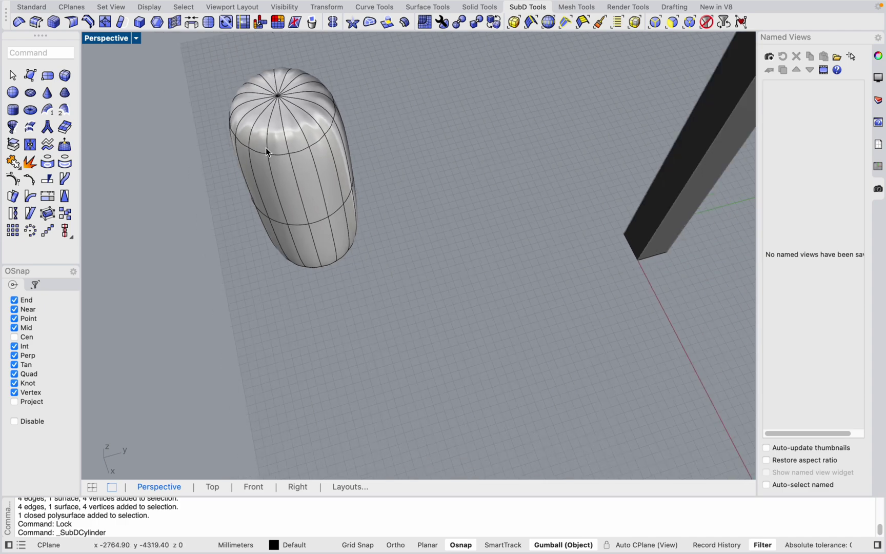
{"action": "right_click_drag", "start_coordinate": [305, 246], "coordinate": [328, 219]}
{"action": "key", "text": "Return"}
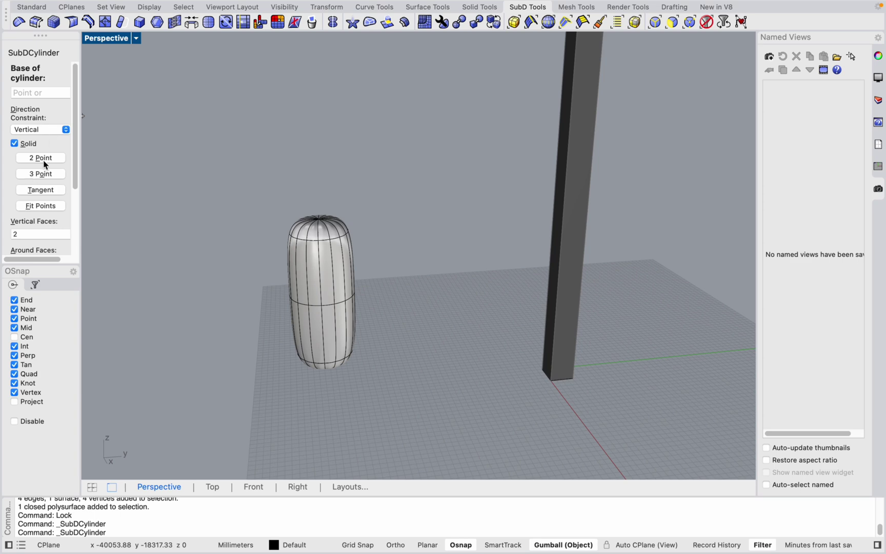
{"action": "scroll", "coordinate": [63, 166], "scroll_direction": "down", "scroll_amount": 1}
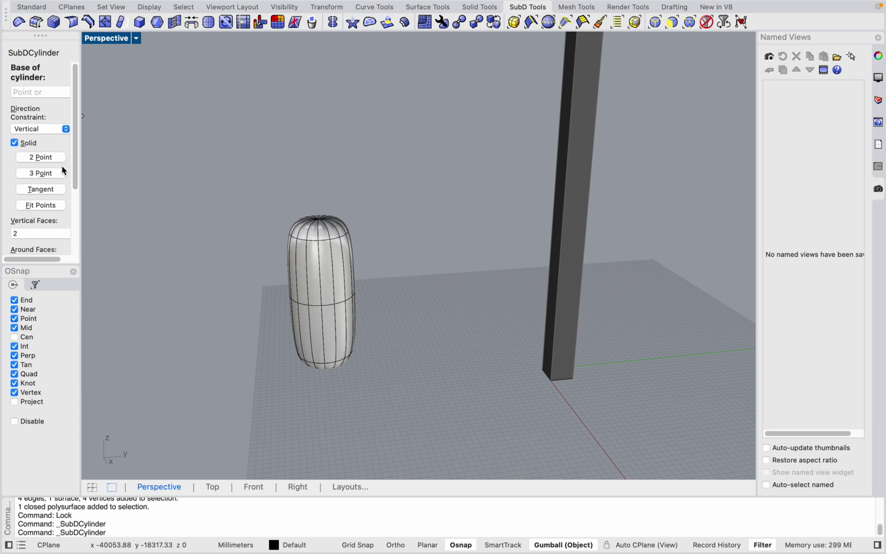
{"action": "left_click_drag", "start_coordinate": [75, 182], "coordinate": [77, 216]}
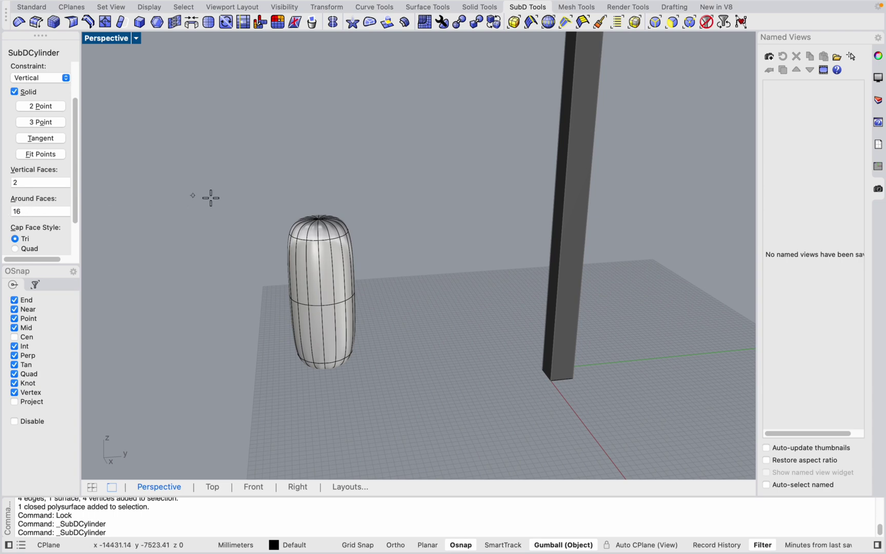
{"action": "key", "text": "Escape"}
Delete the trial SubD cylinder beside the column.
{"action": "left_click", "coordinate": [322, 308]}
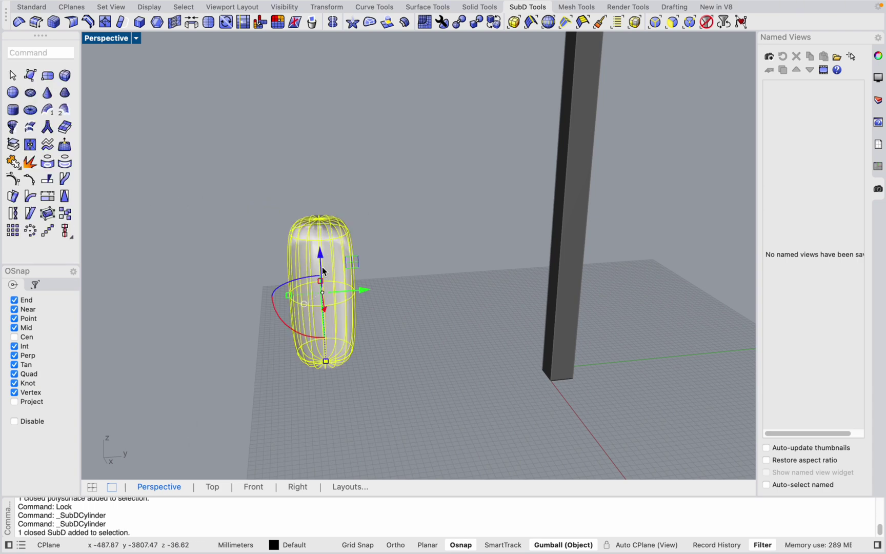
{"action": "key", "text": "Delete"}
Switch to the Top view and enable the Cen and Project object snaps.
{"action": "left_click", "coordinate": [211, 486]}
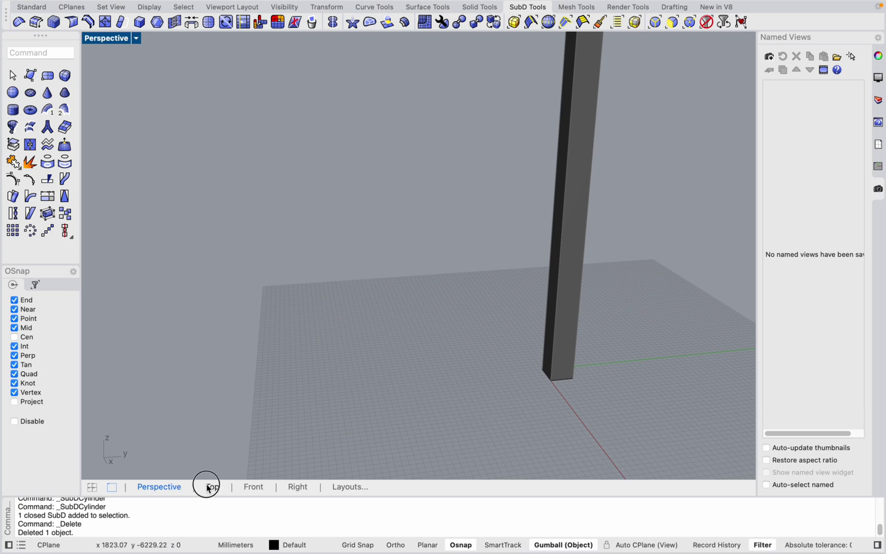
{"action": "left_click", "coordinate": [19, 337]}
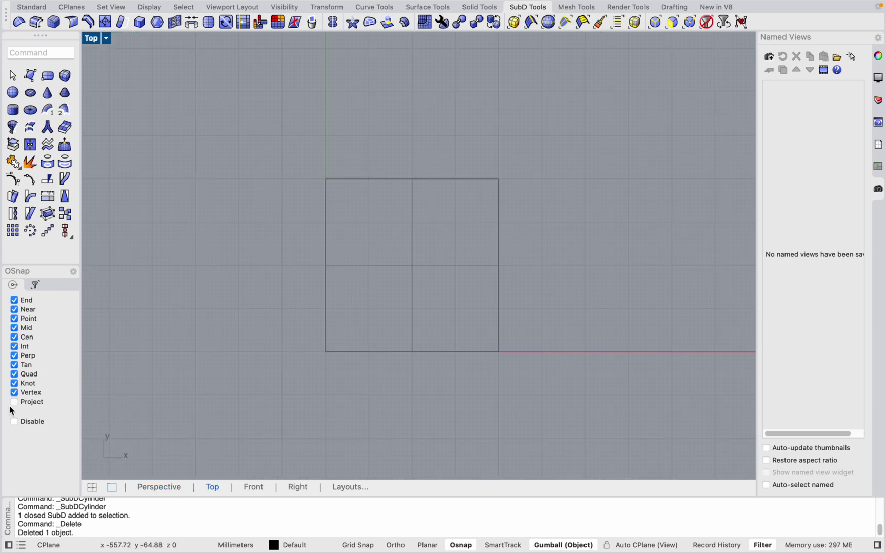
Start a SubD cylinder with 8 vertical faces and 6 around faces.
{"action": "left_click", "coordinate": [13, 111]}
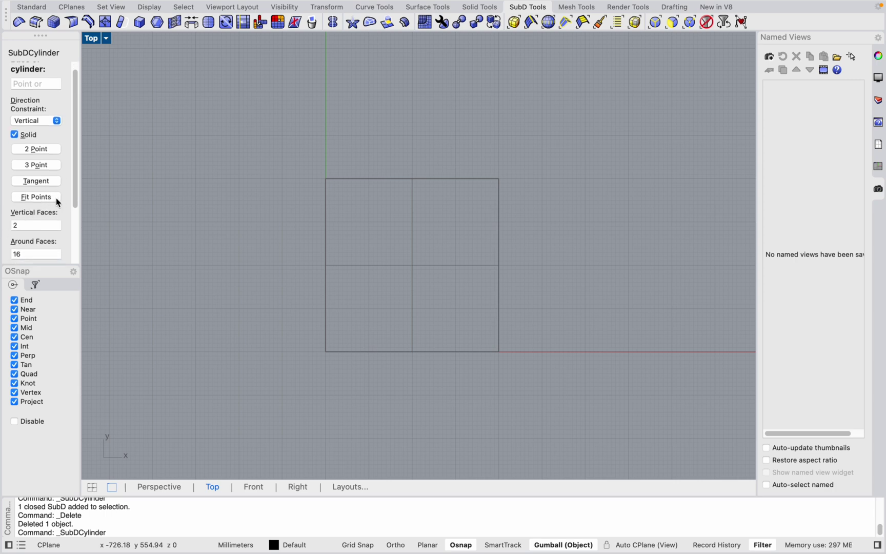
{"action": "scroll", "coordinate": [52, 206], "scroll_direction": "down", "scroll_amount": 2}
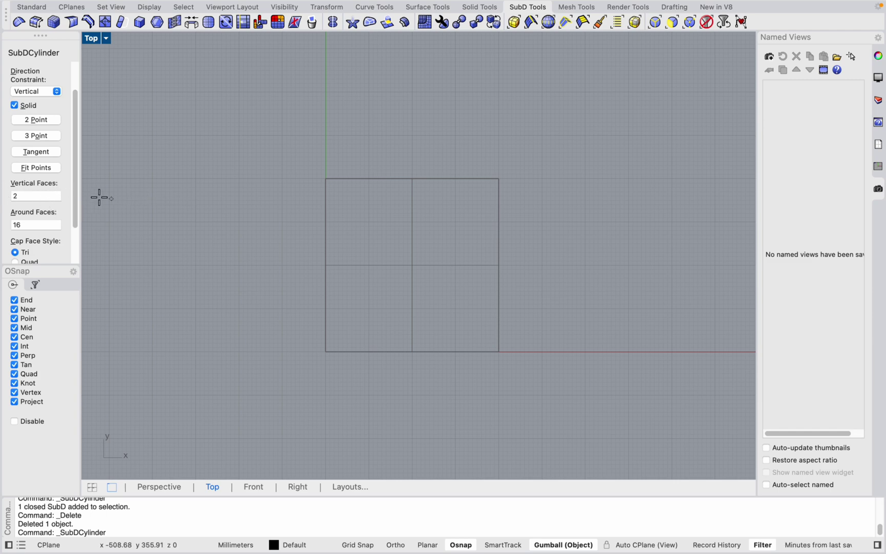
{"action": "type", "text": "v"}
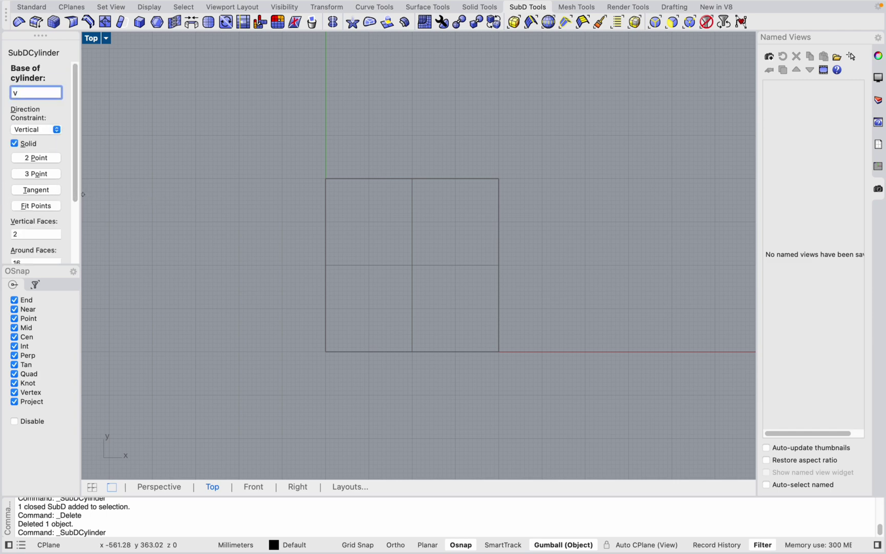
{"action": "key", "text": "Return"}
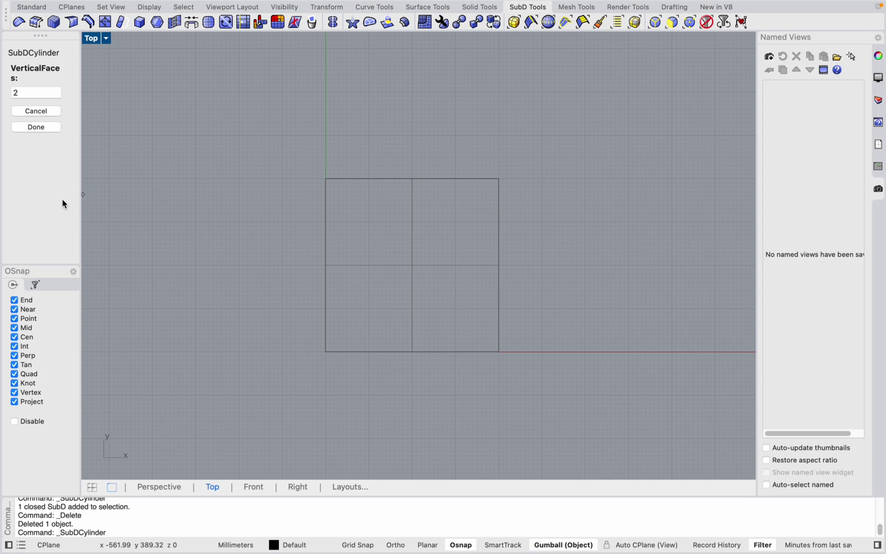
{"action": "type", "text": "8"}
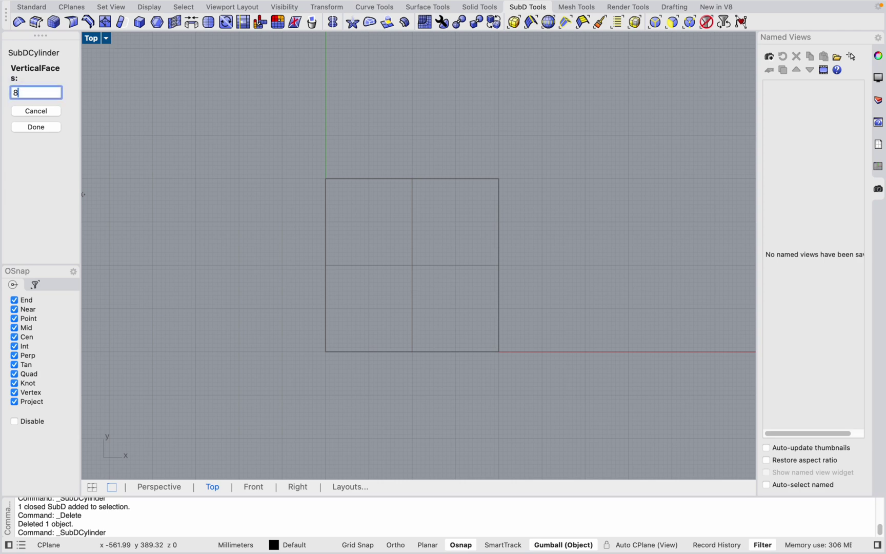
{"action": "key", "text": "Return"}
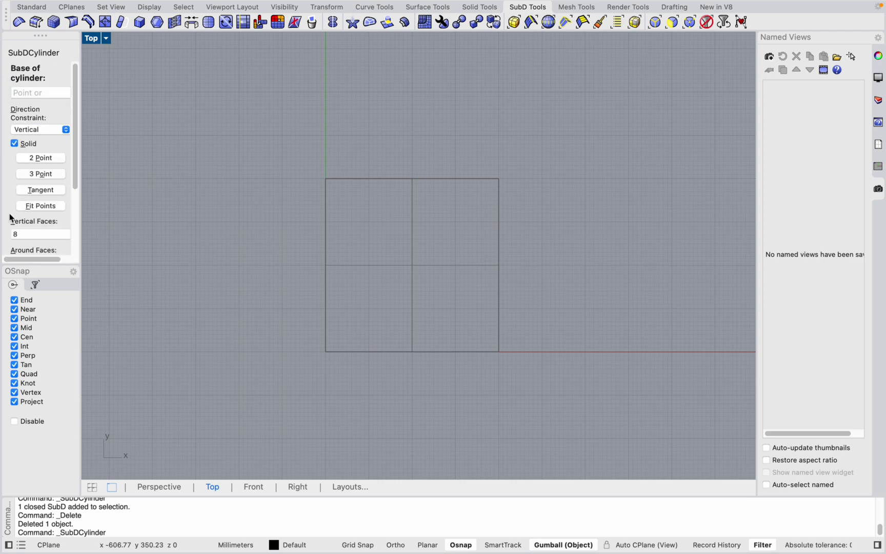
{"action": "scroll", "coordinate": [35, 233], "scroll_direction": "down", "scroll_amount": 3}
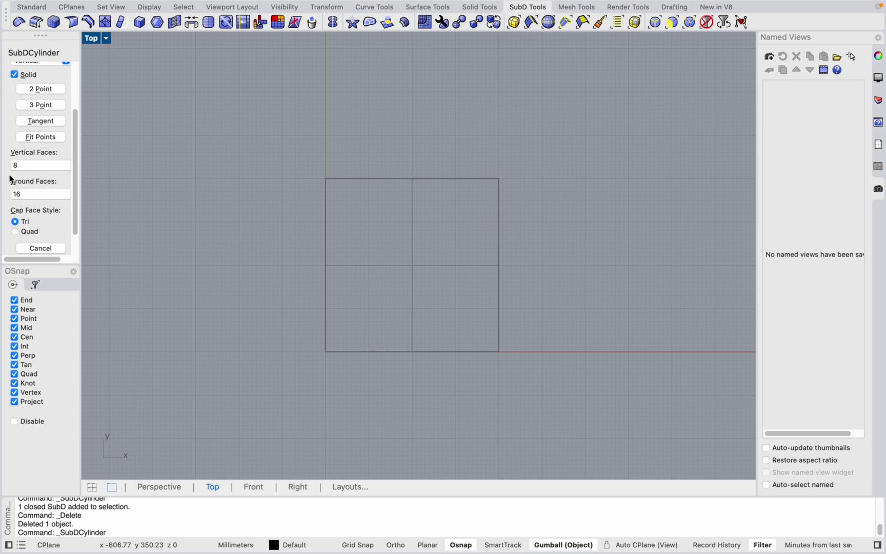
{"action": "type", "text": "a"}
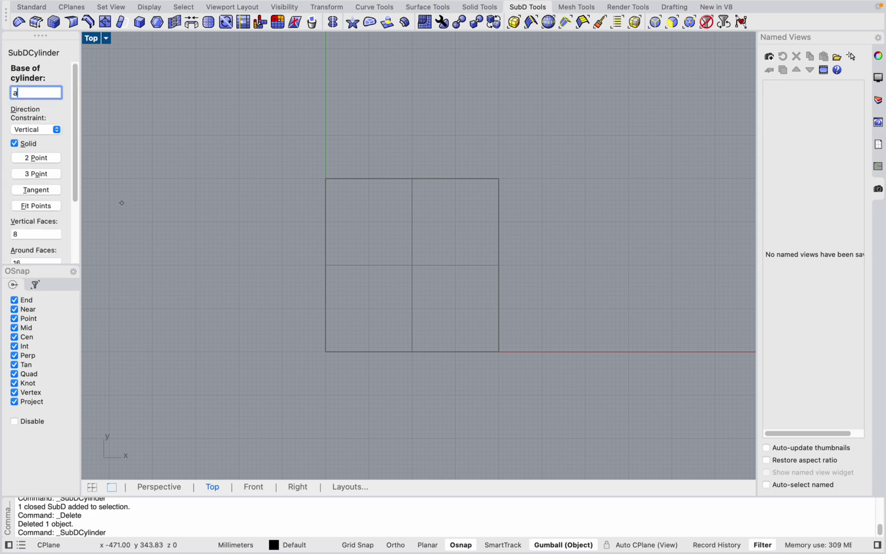
{"action": "key", "text": "Return"}
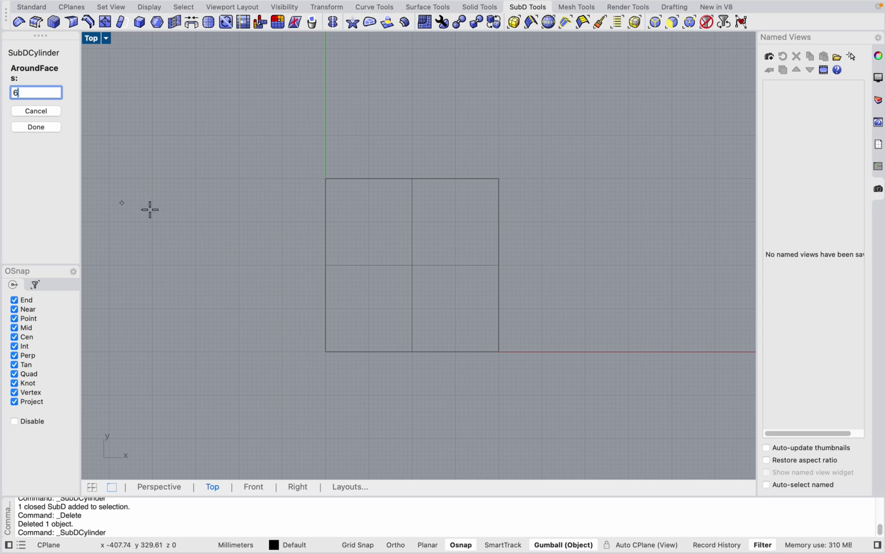
{"action": "key", "text": "Return"}
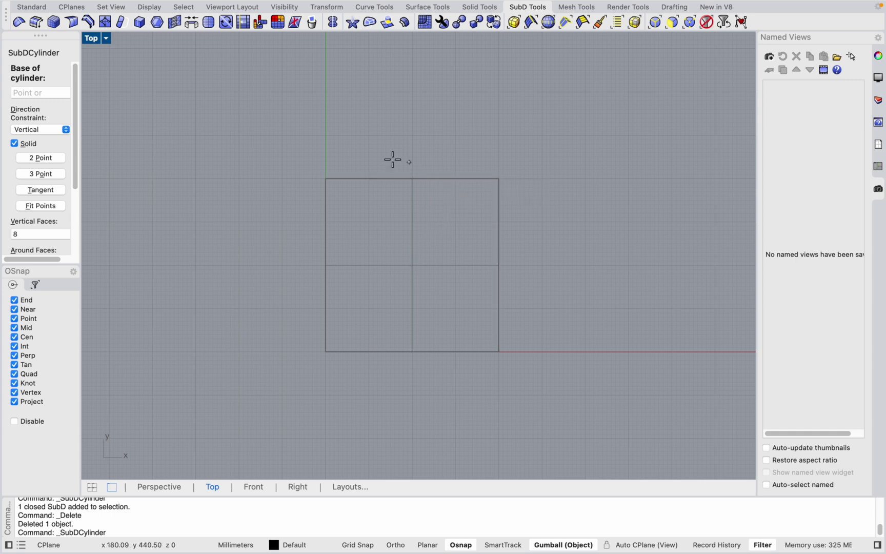
Place the cylinder's base at the centre of the column's square and set its radius to 350 mm.
{"action": "left_click", "coordinate": [408, 270]}
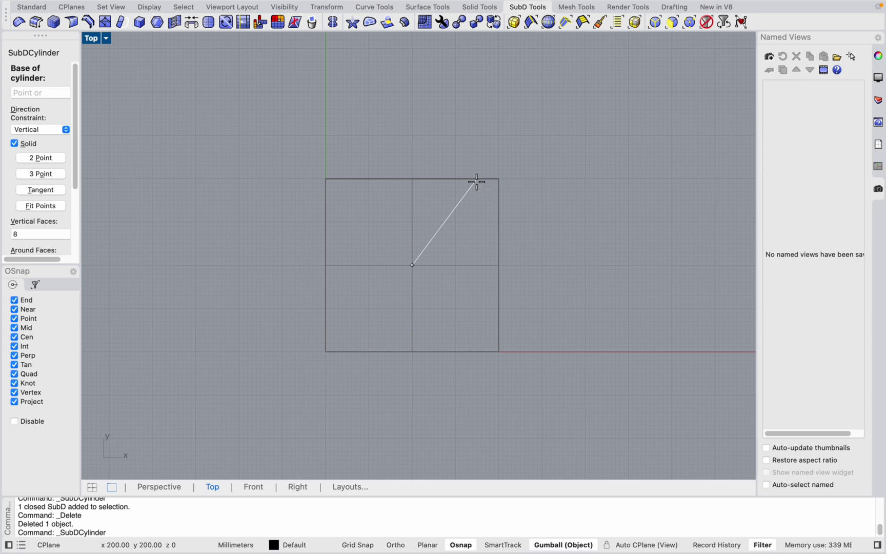
{"action": "left_click", "coordinate": [476, 181]}
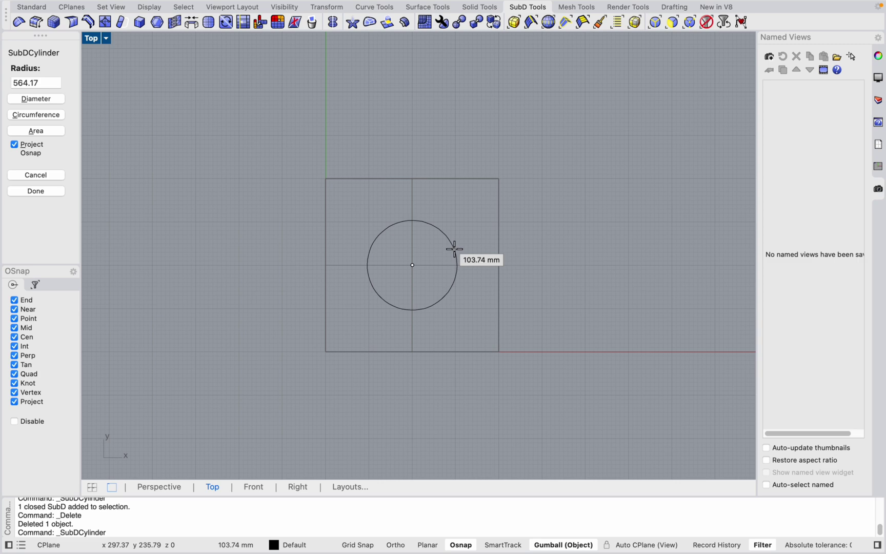
{"action": "scroll", "coordinate": [471, 259], "scroll_direction": "down", "scroll_amount": 1}
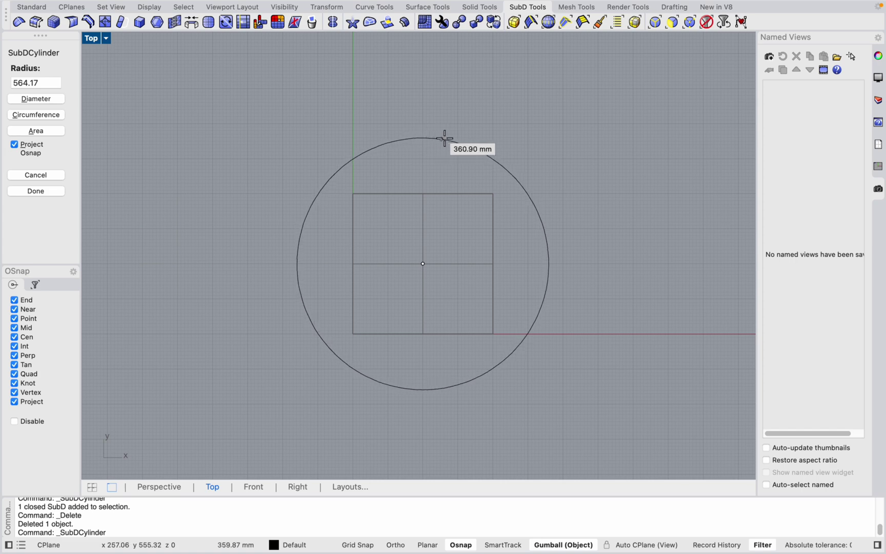
{"action": "type", "text": "350"}
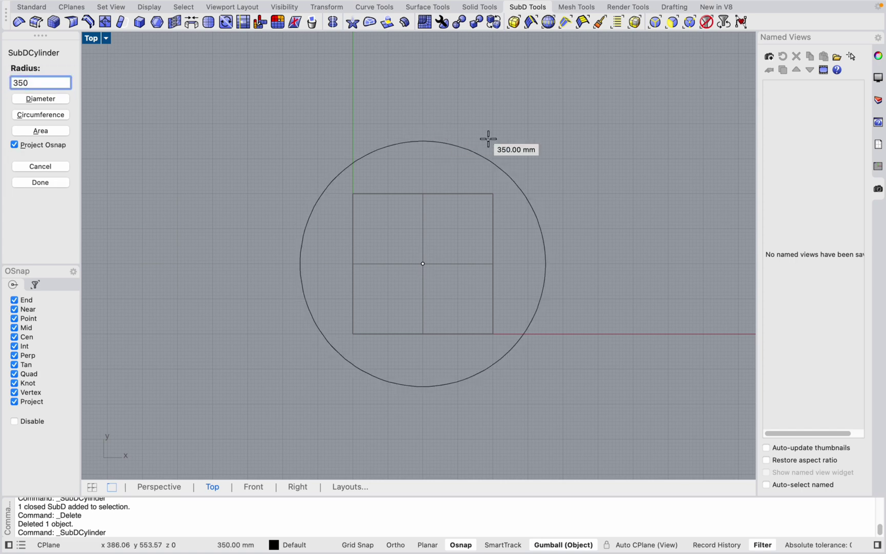
{"action": "key", "text": "Return"}
Complete the SubD cylinder in the Perspective view with a vertical height of 10000 mm.
{"action": "left_click", "coordinate": [164, 487]}
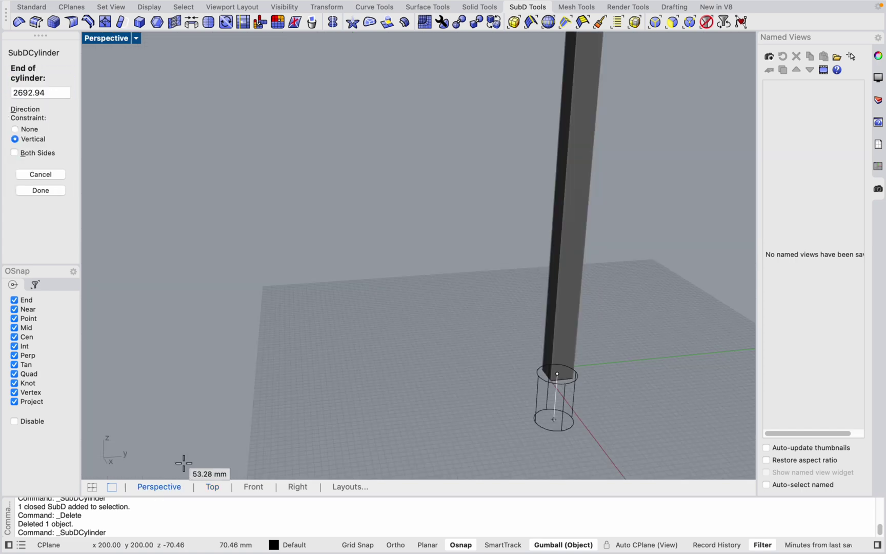
{"action": "scroll", "coordinate": [359, 369], "scroll_direction": "down", "scroll_amount": 5}
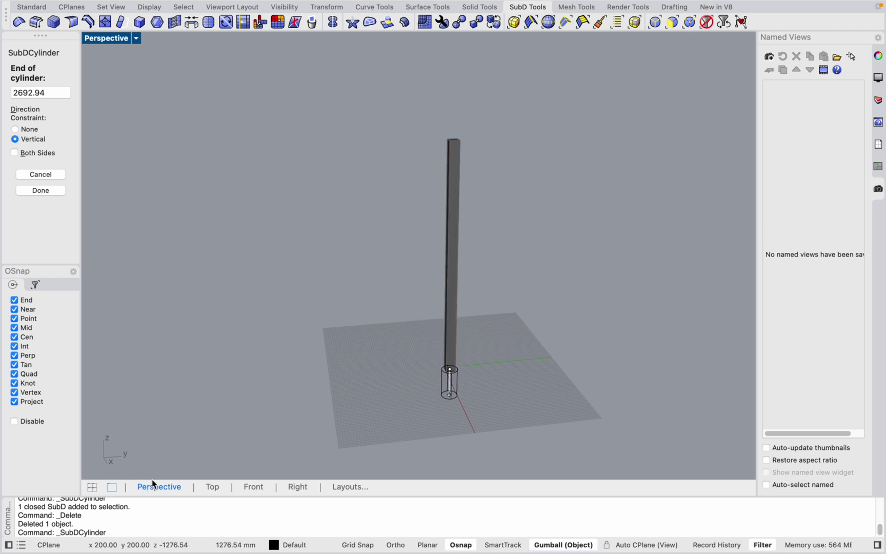
{"action": "scroll", "coordinate": [473, 135], "scroll_direction": "up", "scroll_amount": 3}
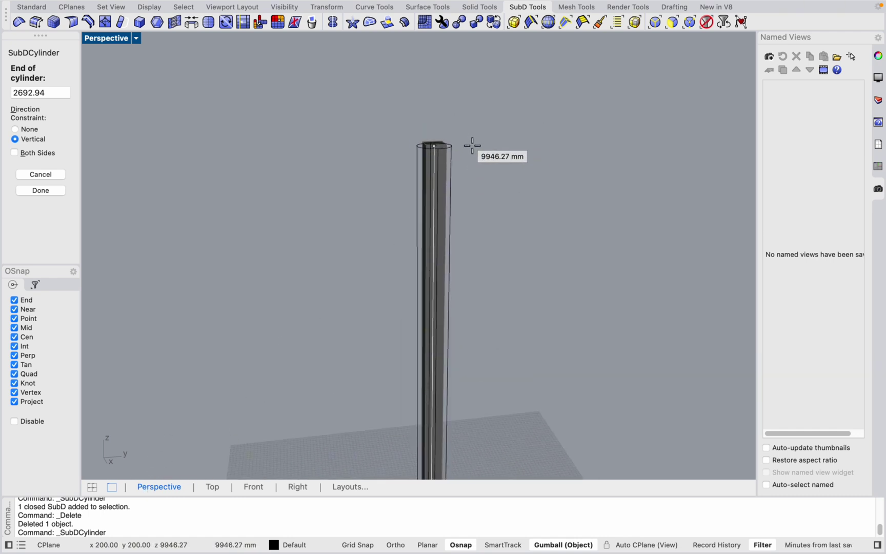
{"action": "type", "text": "10000"}
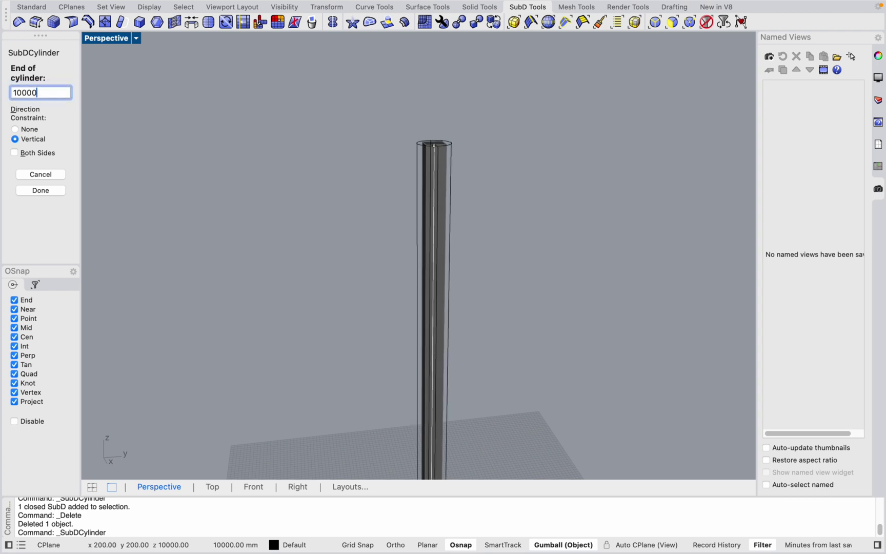
{"action": "key", "text": "Return"}
Inspect the new SubD cylinder around the column, comparing its flat and smooth display and its upper end.
{"action": "scroll", "coordinate": [310, 103], "scroll_direction": "down", "scroll_amount": 10}
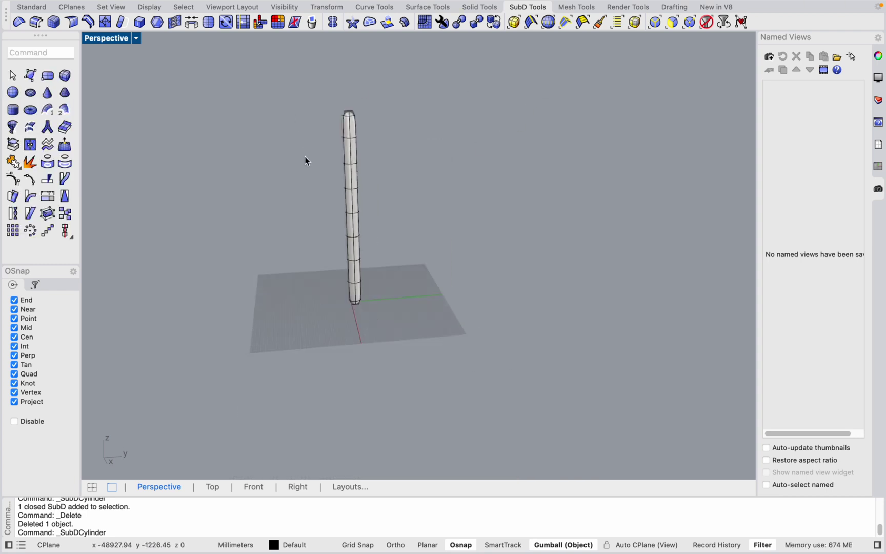
{"action": "scroll", "coordinate": [333, 226], "scroll_direction": "up", "scroll_amount": 10}
{"action": "right_click_drag", "start_coordinate": [400, 287], "coordinate": [436, 248]}
{"action": "key", "text": "Tab"}
{"action": "scroll", "coordinate": [436, 252], "scroll_direction": "down", "scroll_amount": 5}
{"action": "right_click_drag", "start_coordinate": [431, 202], "coordinate": [429, 296]}
{"action": "key", "text": "Tab"}
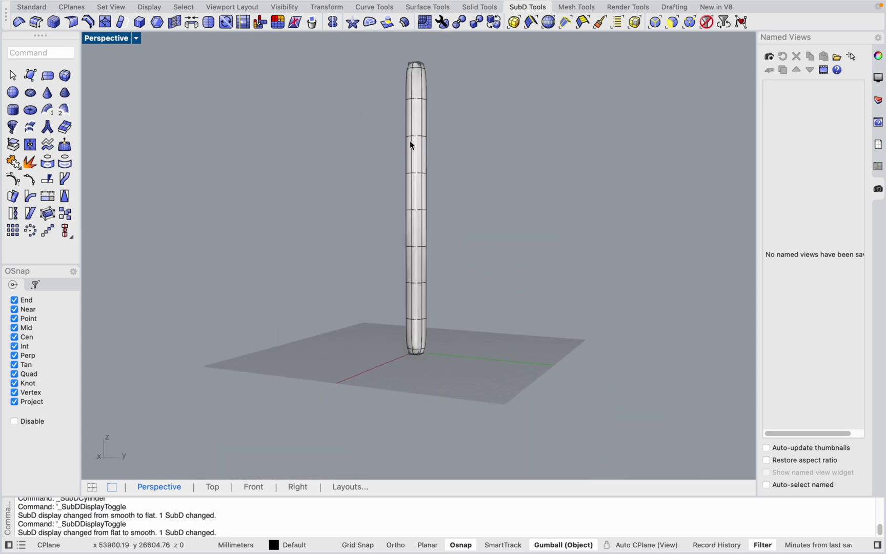
{"action": "scroll", "coordinate": [411, 140], "scroll_direction": "up", "scroll_amount": 3}
{"action": "scroll", "coordinate": [431, 272], "scroll_direction": "down", "scroll_amount": 3}
{"action": "scroll", "coordinate": [431, 133], "scroll_direction": "up", "scroll_amount": 6}
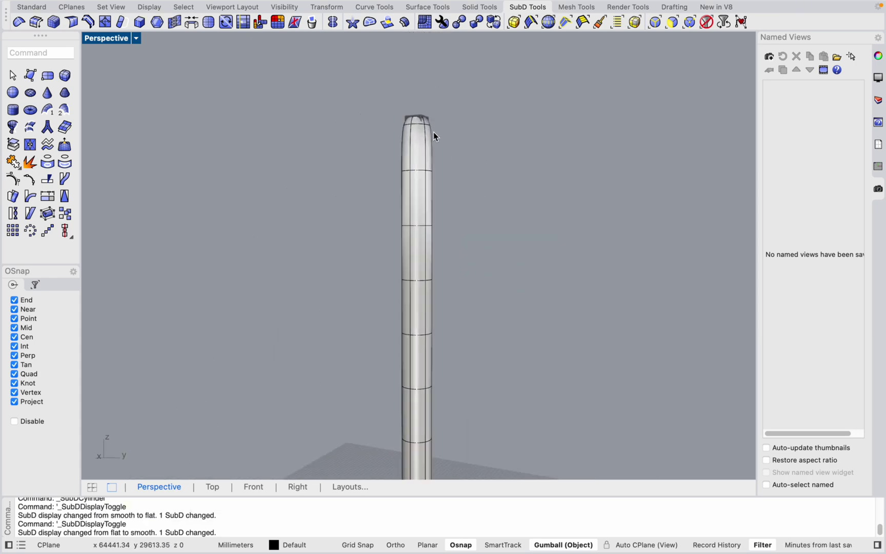
Show the SubD cylinder in flat display and examine the faces closing its upper end around the square guide column.
{"action": "key", "text": "Tab"}
{"action": "scroll", "coordinate": [425, 143], "scroll_direction": "down", "scroll_amount": 3}
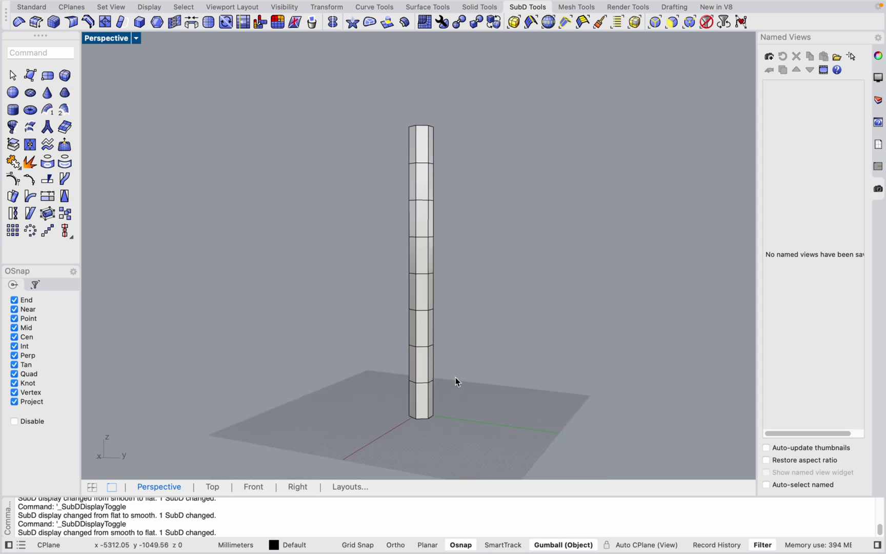
{"action": "mouse_move", "coordinate": [455, 378]}
{"action": "right_mouse_down"}
{"action": "mouse_move", "coordinate": [542, 346]}
{"action": "mouse_move", "coordinate": [378, 374]}
{"action": "mouse_move", "coordinate": [447, 357]}
{"action": "mouse_move", "coordinate": [438, 378]}
{"action": "right_mouse_up"}
{"action": "scroll", "coordinate": [374, 374], "scroll_direction": "up", "scroll_amount": 2}
{"action": "scroll", "coordinate": [374, 360], "scroll_direction": "down", "scroll_amount": 3}
{"action": "scroll", "coordinate": [435, 209], "scroll_direction": "up", "scroll_amount": 5}
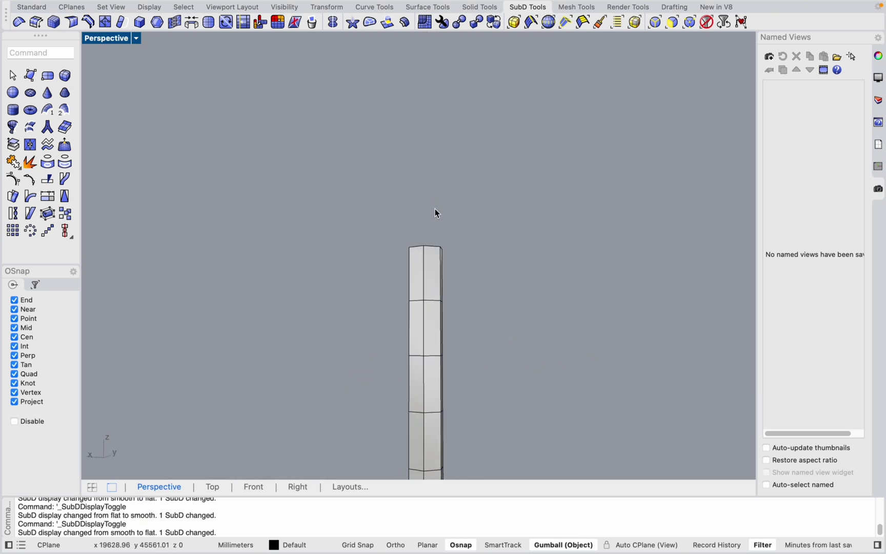
{"action": "scroll", "coordinate": [382, 275], "scroll_direction": "up", "scroll_amount": 2}
{"action": "left_click_drag", "start_coordinate": [341, 132], "coordinate": [550, 245]}
{"action": "scroll", "coordinate": [497, 219], "scroll_direction": "up", "scroll_amount": 4}
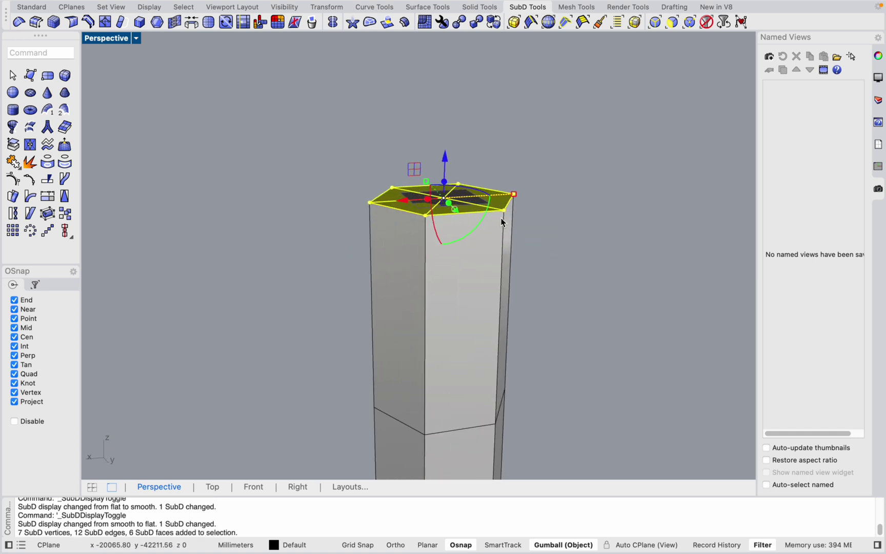
{"action": "left_click", "coordinate": [605, 195]}
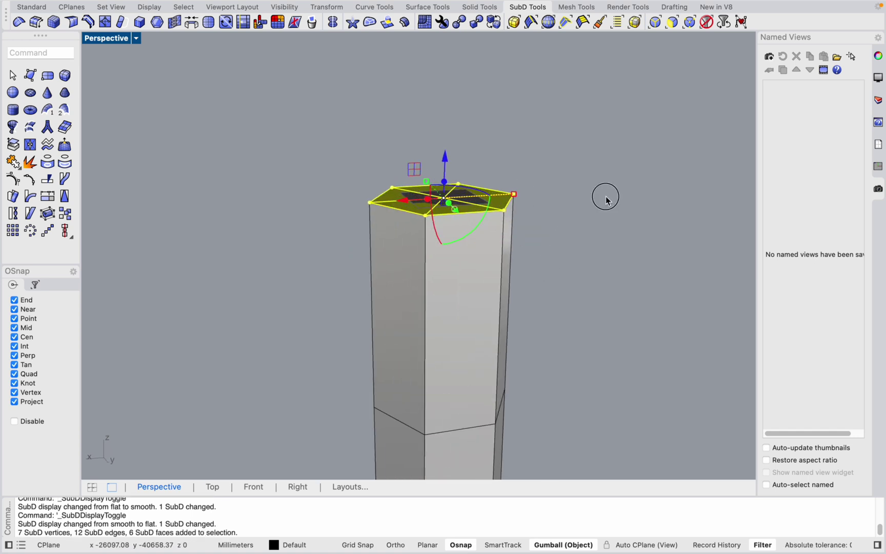
{"action": "scroll", "coordinate": [431, 184], "scroll_direction": "up", "scroll_amount": 3}
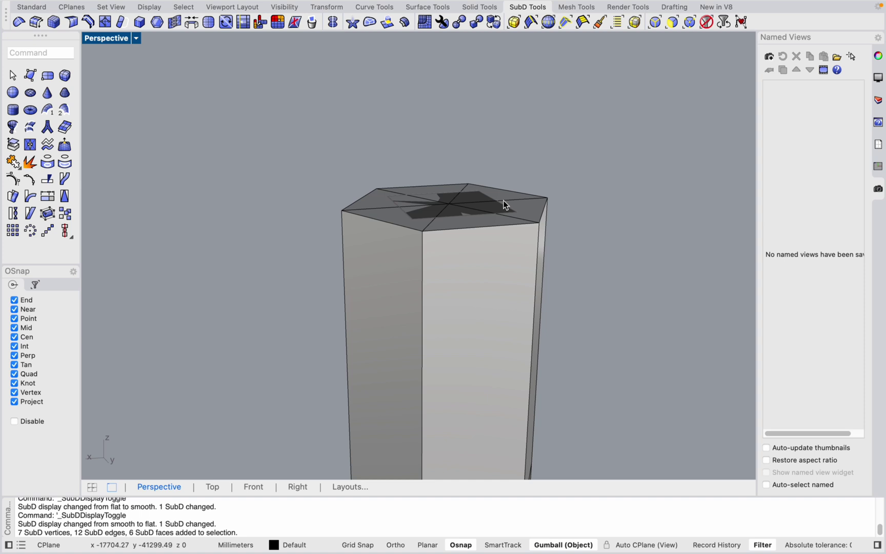
{"action": "right_click_drag", "start_coordinate": [367, 206], "coordinate": [363, 184]}
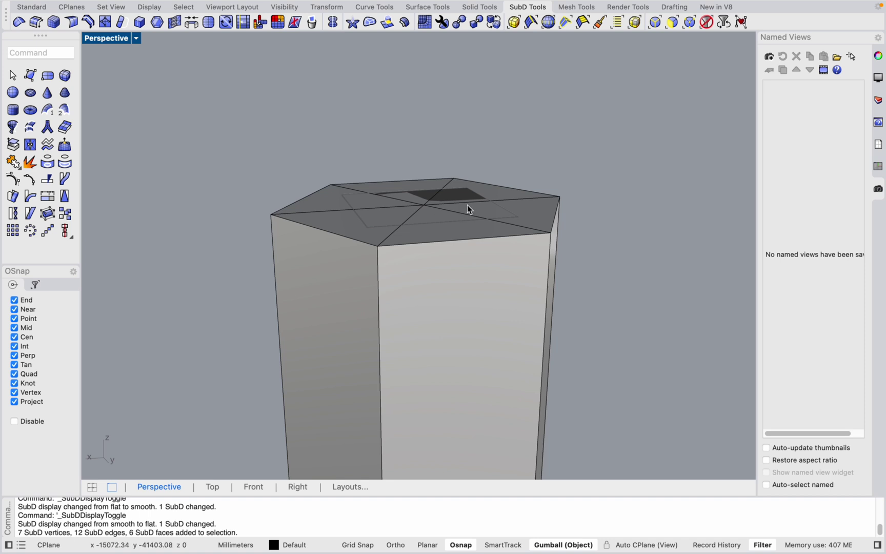
Try flaring the cylinder by scaling only its top cap outward, compare it in smooth display, and undo the scaling.
{"action": "scroll", "coordinate": [467, 208], "scroll_direction": "down", "scroll_amount": 5}
{"action": "left_click_drag", "start_coordinate": [240, 128], "coordinate": [657, 306]}
{"action": "scroll", "coordinate": [451, 223], "scroll_direction": "up", "scroll_amount": 2}
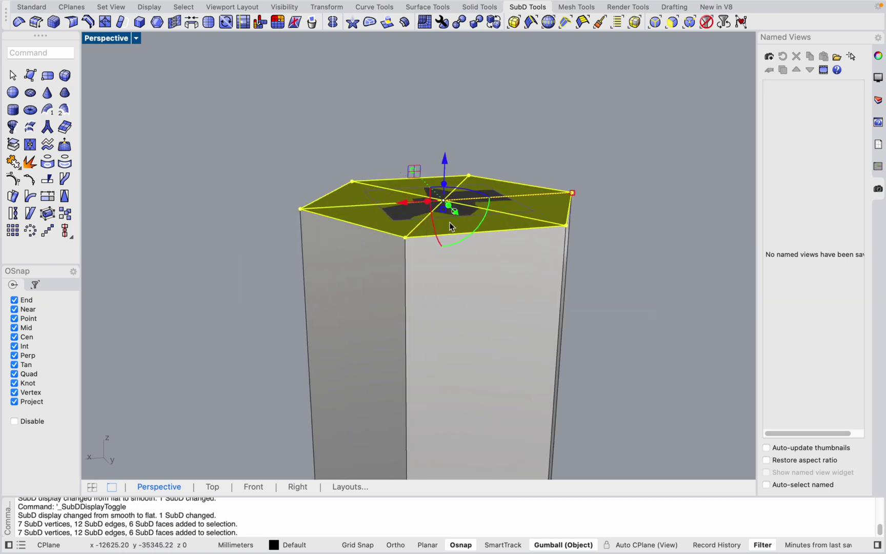
{"action": "scroll", "coordinate": [510, 232], "scroll_direction": "down", "scroll_amount": 6}
{"action": "mouse_move", "coordinate": [400, 286]}
{"action": "right_mouse_down"}
{"action": "mouse_move", "coordinate": [407, 277]}
{"action": "mouse_move", "coordinate": [413, 284]}
{"action": "right_mouse_up"}
{"action": "scroll", "coordinate": [411, 201], "scroll_direction": "up", "scroll_amount": 3}
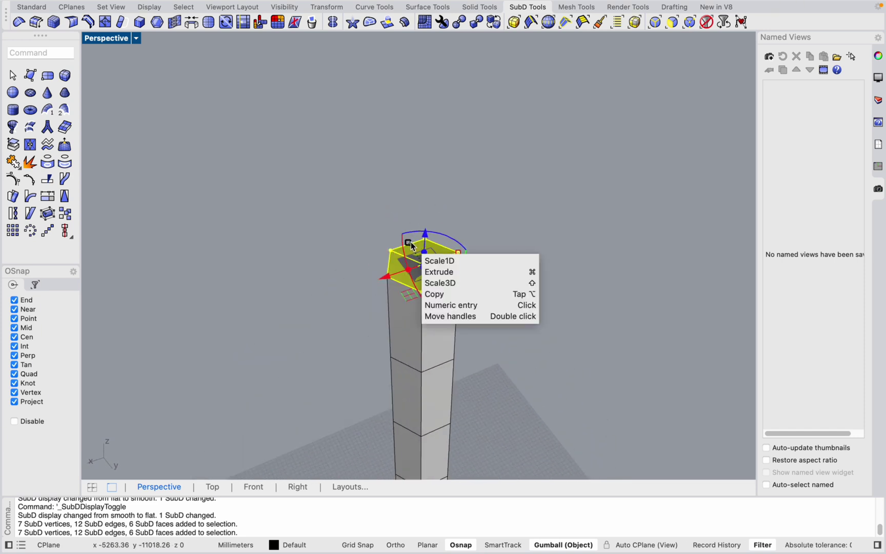
{"action": "left_click_drag", "start_coordinate": [411, 243], "coordinate": [288, 154]}
{"action": "scroll", "coordinate": [344, 170], "scroll_direction": "down", "scroll_amount": 6}
{"action": "right_click_drag", "start_coordinate": [393, 278], "coordinate": [566, 323]}
{"action": "key", "text": "Tab"}
{"action": "key", "text": "Escape"}
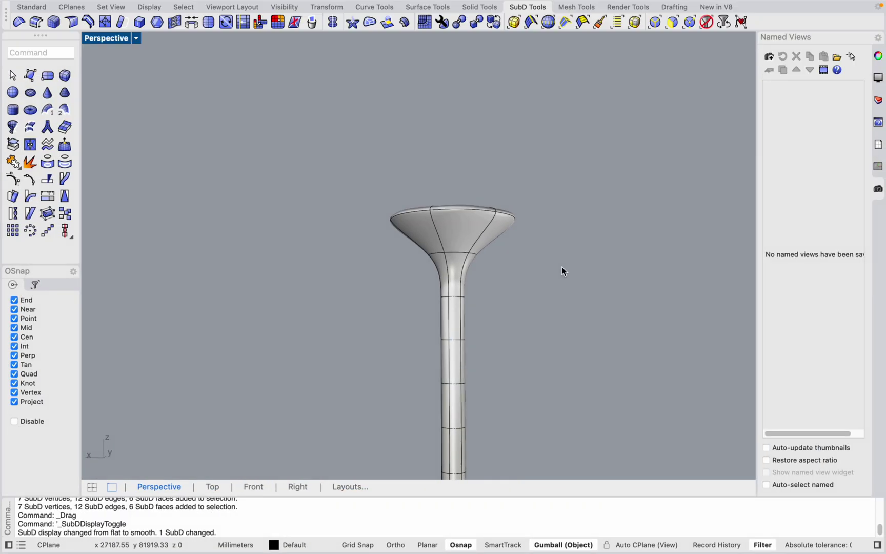
{"action": "key", "text": "super+z"}
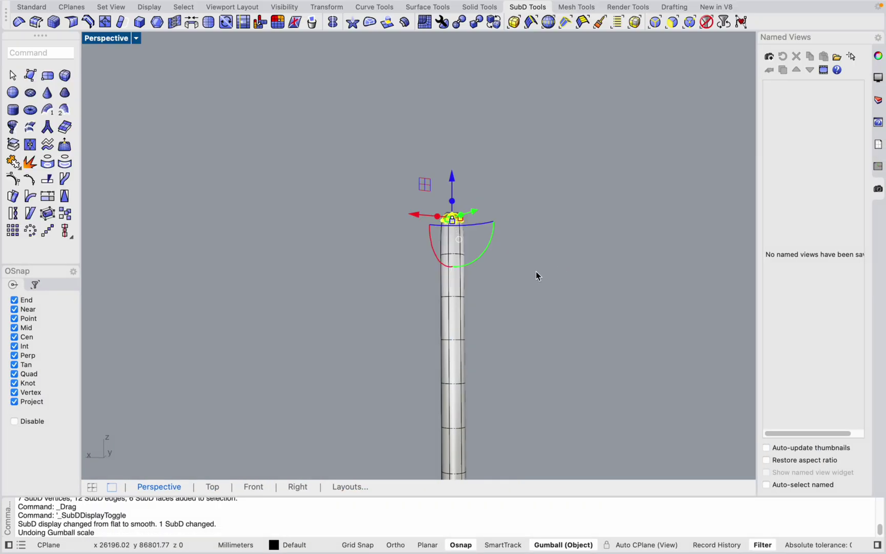
Move the first edge loop below the cap up to just beneath the cylinder's top and return to flat display.
{"action": "scroll", "coordinate": [530, 256], "scroll_direction": "up", "scroll_amount": 6}
{"action": "left_click", "coordinate": [530, 254]}
{"action": "scroll", "coordinate": [360, 243], "scroll_direction": "up", "scroll_amount": 2}
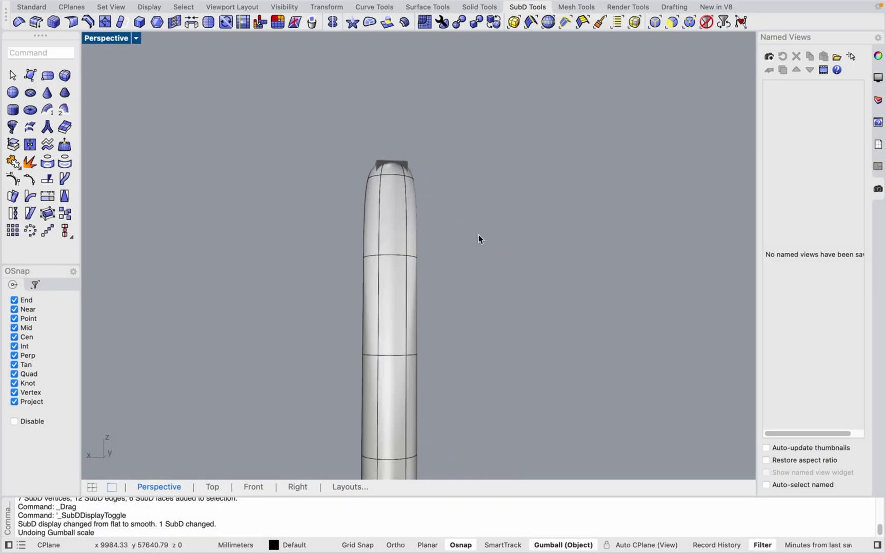
{"action": "scroll", "coordinate": [475, 242], "scroll_direction": "down", "scroll_amount": 3}
{"action": "scroll", "coordinate": [474, 239], "scroll_direction": "up", "scroll_amount": 2}
{"action": "left_click_drag", "start_coordinate": [360, 211], "coordinate": [485, 301]}
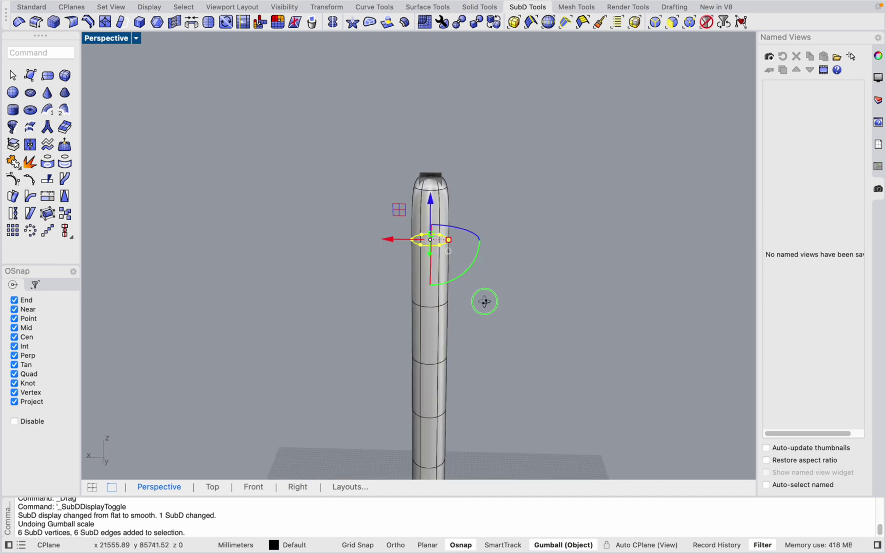
{"action": "scroll", "coordinate": [441, 220], "scroll_direction": "up", "scroll_amount": 4}
{"action": "left_click_drag", "start_coordinate": [421, 214], "coordinate": [422, 123]}
{"action": "key", "text": "Tab"}
{"action": "scroll", "coordinate": [422, 226], "scroll_direction": "down", "scroll_amount": 2}
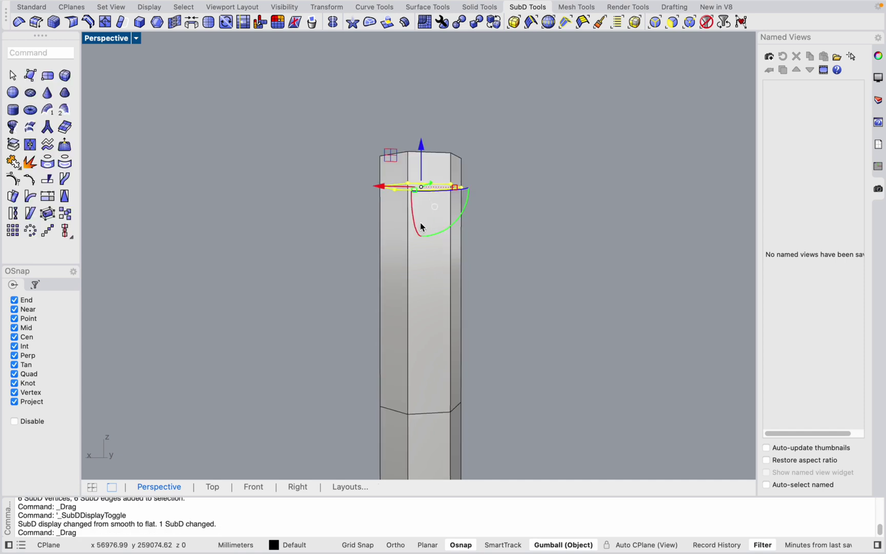
{"action": "scroll", "coordinate": [436, 228], "scroll_direction": "down", "scroll_amount": 1}
{"action": "scroll", "coordinate": [457, 221], "scroll_direction": "up", "scroll_amount": 3}
{"action": "scroll", "coordinate": [426, 266], "scroll_direction": "down", "scroll_amount": 5}
{"action": "left_click", "coordinate": [325, 307]}
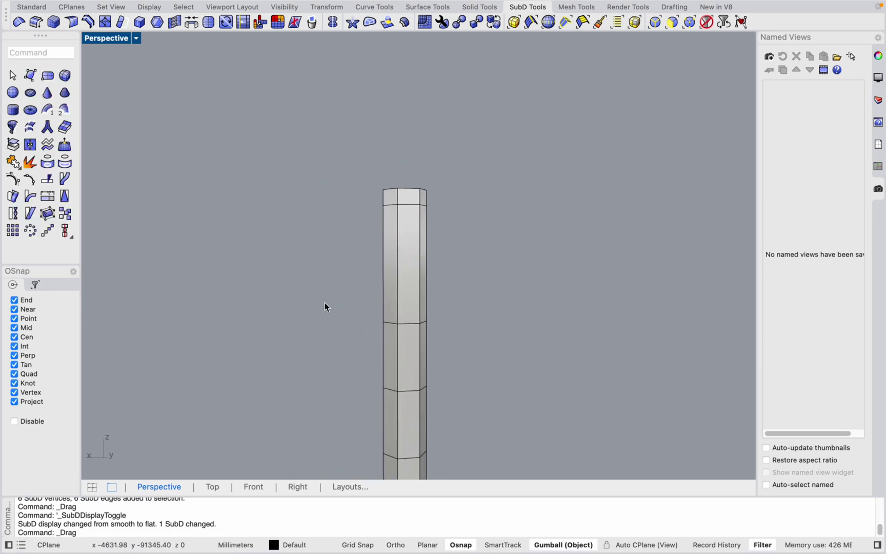
{"action": "scroll", "coordinate": [355, 357], "scroll_direction": "down", "scroll_amount": 4}
{"action": "scroll", "coordinate": [382, 338], "scroll_direction": "up", "scroll_amount": 5}
{"action": "right_click_drag", "start_coordinate": [396, 342], "coordinate": [322, 333]}
{"action": "left_click_drag", "start_coordinate": [249, 299], "coordinate": [532, 417]}
{"action": "right_click_drag", "start_coordinate": [339, 298], "coordinate": [441, 386]}
{"action": "key", "text": "Escape"}
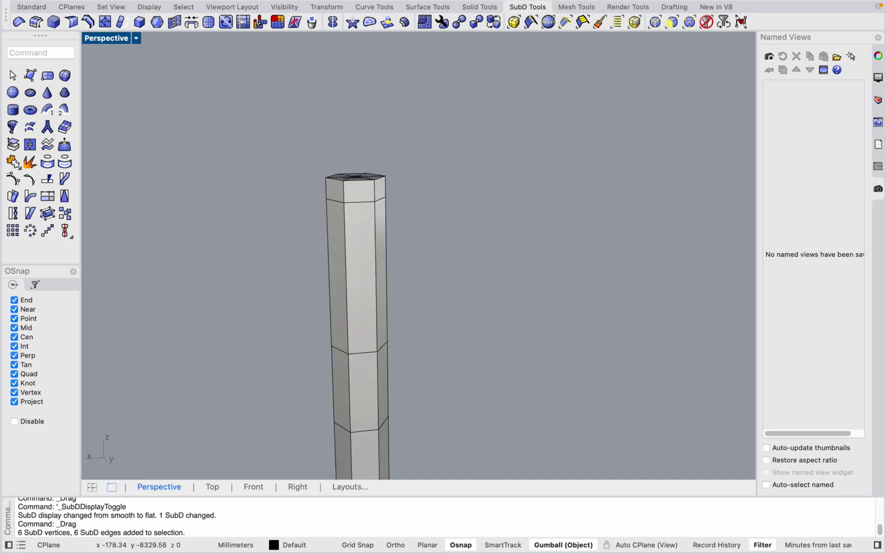
In the Front view, select the second edge loop below the cylinder's top and align the gumball to World.
{"action": "left_click", "coordinate": [261, 487]}
{"action": "scroll", "coordinate": [335, 343], "scroll_direction": "down", "scroll_amount": 5}
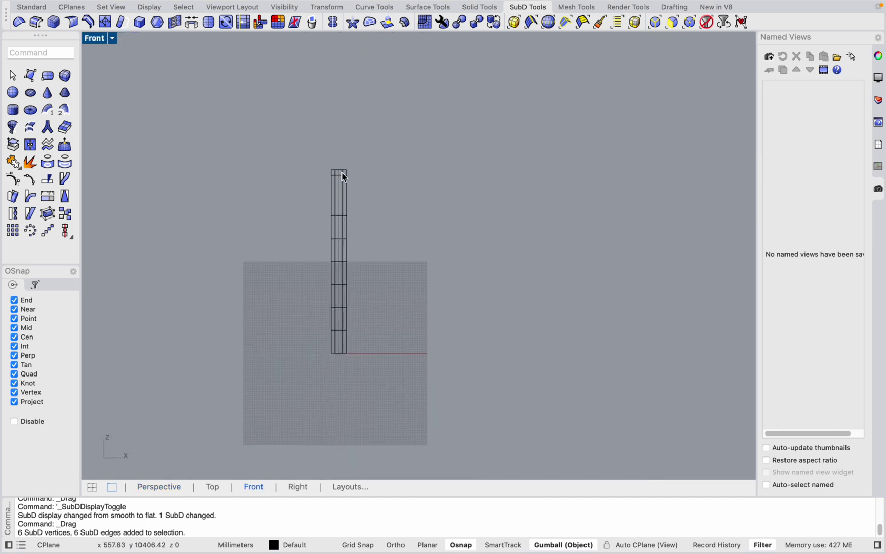
{"action": "scroll", "coordinate": [341, 173], "scroll_direction": "up", "scroll_amount": 6}
{"action": "scroll", "coordinate": [251, 281], "scroll_direction": "down", "scroll_amount": 1}
{"action": "left_click_drag", "start_coordinate": [221, 272], "coordinate": [440, 336]}
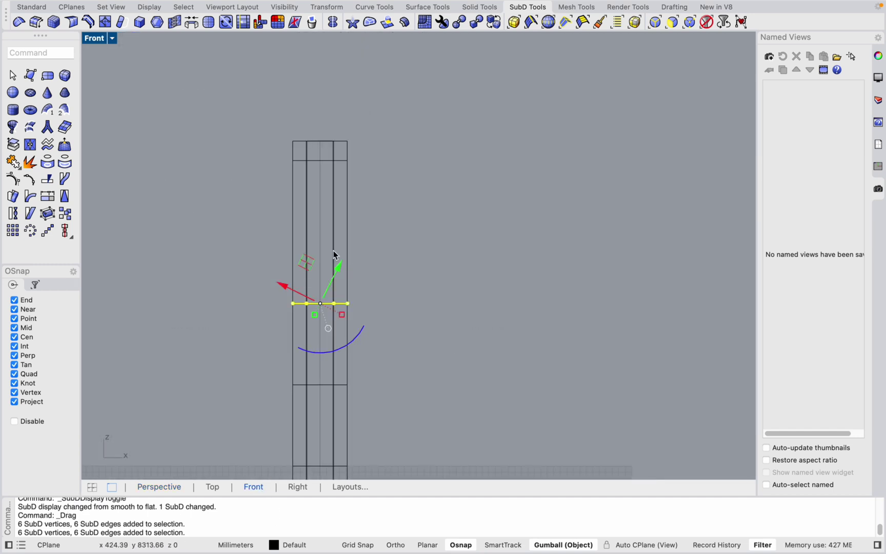
{"action": "scroll", "coordinate": [309, 324], "scroll_direction": "up", "scroll_amount": 3}
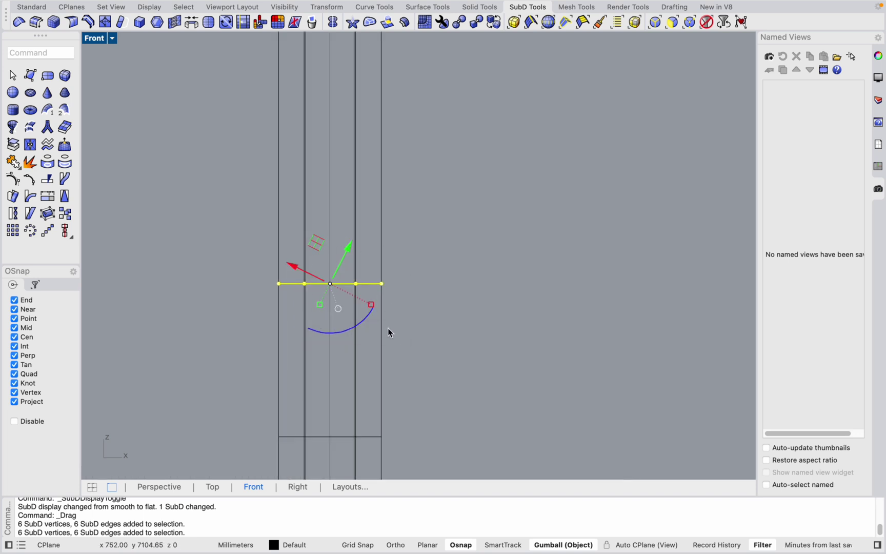
{"action": "left_click", "coordinate": [338, 308]}
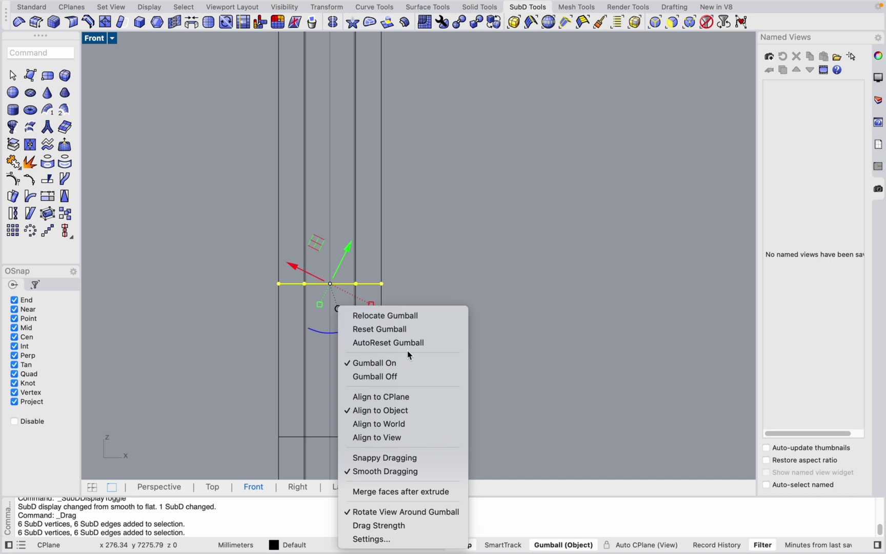
{"action": "left_click", "coordinate": [382, 423]}
Move the selected edge loop straight up, about halfway toward the loop above it, and deselect it.
{"action": "scroll", "coordinate": [333, 328], "scroll_direction": "down", "scroll_amount": 5}
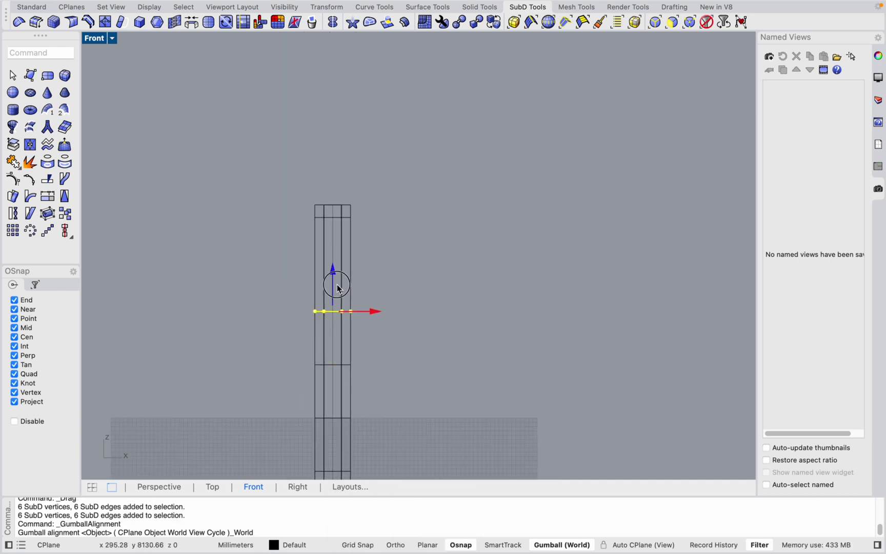
{"action": "left_click_drag", "start_coordinate": [336, 284], "coordinate": [336, 234]}
{"action": "left_click", "coordinate": [282, 280]}
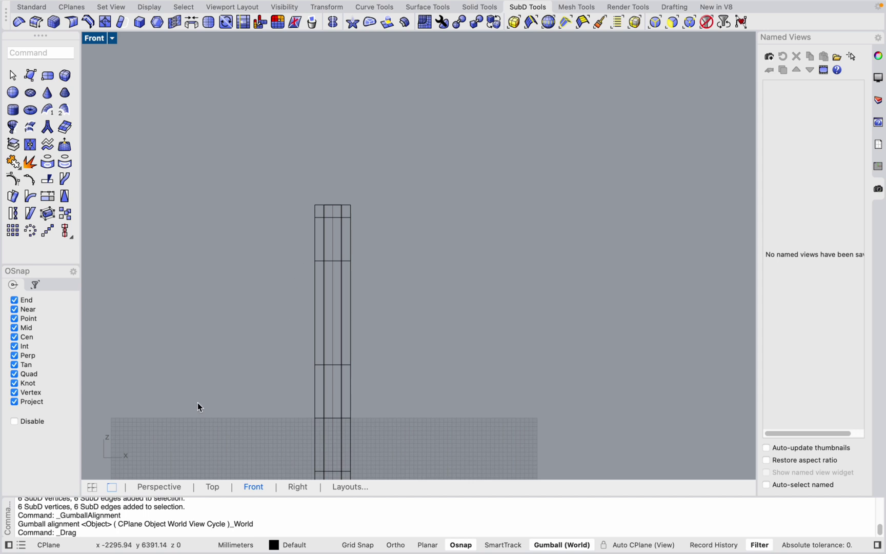
In the Perspective view, select the whole top section of the cylinder, from the cap down to the first edge loop.
{"action": "left_click", "coordinate": [170, 489]}
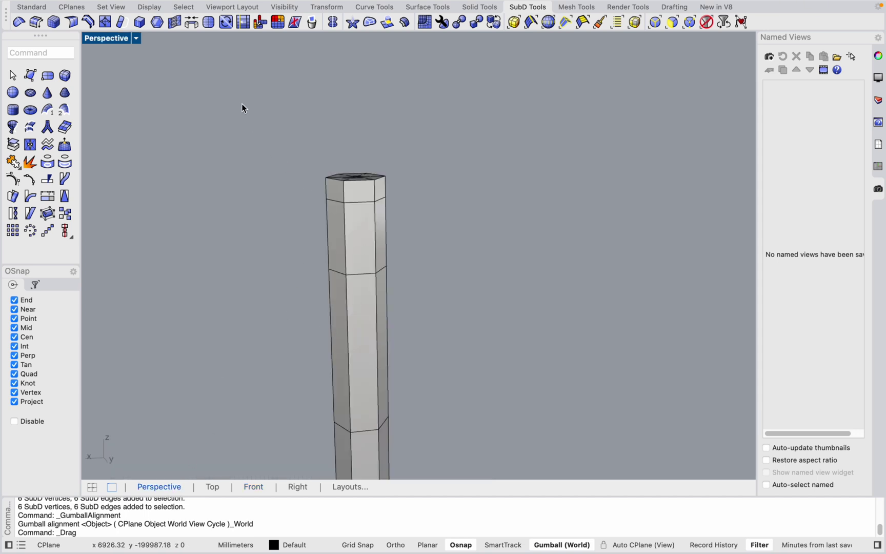
{"action": "left_click_drag", "start_coordinate": [238, 95], "coordinate": [473, 231]}
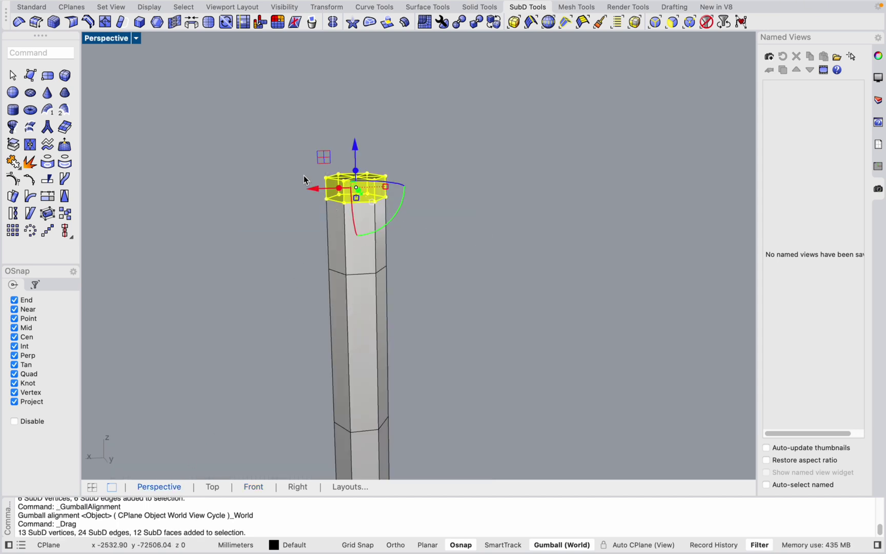
{"action": "right_click_drag", "start_coordinate": [304, 176], "coordinate": [410, 163]}
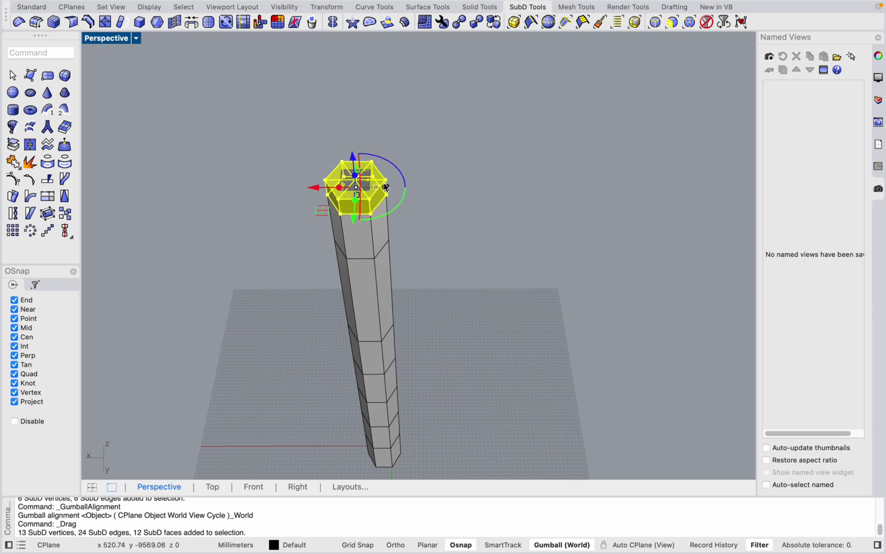
Try scaling the selected top section evenly in all directions, check its thickness from the side, and undo the scaling.
{"action": "key", "text": "ctrl+space"}
{"action": "left_click_drag", "start_coordinate": [394, 188], "coordinate": [421, 212]}
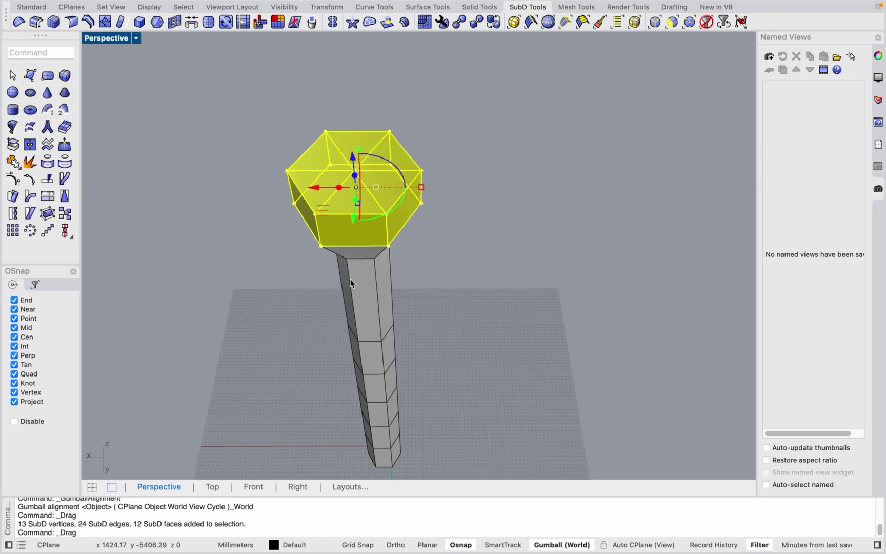
{"action": "right_click_drag", "start_coordinate": [421, 211], "coordinate": [364, 216]}
{"action": "scroll", "coordinate": [364, 216], "scroll_direction": "up", "scroll_amount": 3}
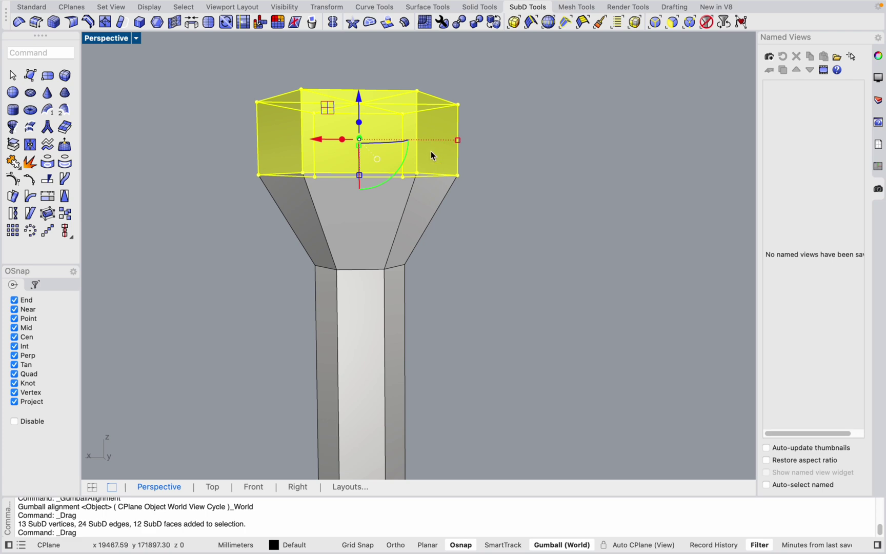
{"action": "key", "text": "super+z"}
Scale the selected top section outward separately along X and Y, keeping its height, to form a wide hexagonal head.
{"action": "right_click_drag", "start_coordinate": [420, 166], "coordinate": [451, 195]}
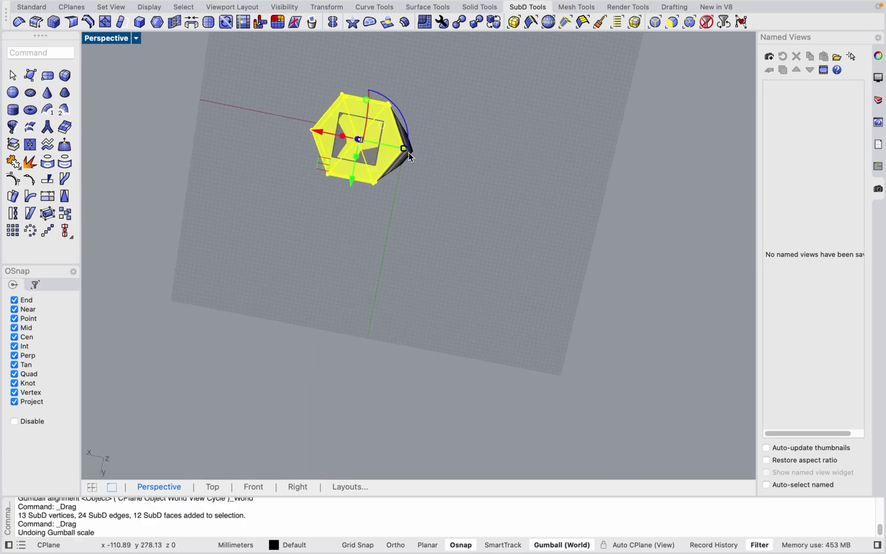
{"action": "left_click_drag", "start_coordinate": [408, 155], "coordinate": [521, 173]}
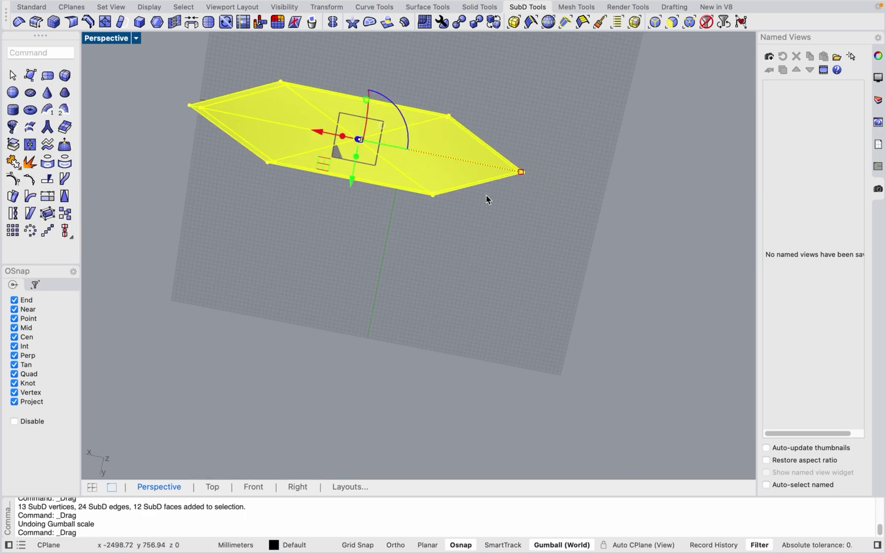
{"action": "right_click_drag", "start_coordinate": [340, 322], "coordinate": [261, 272]}
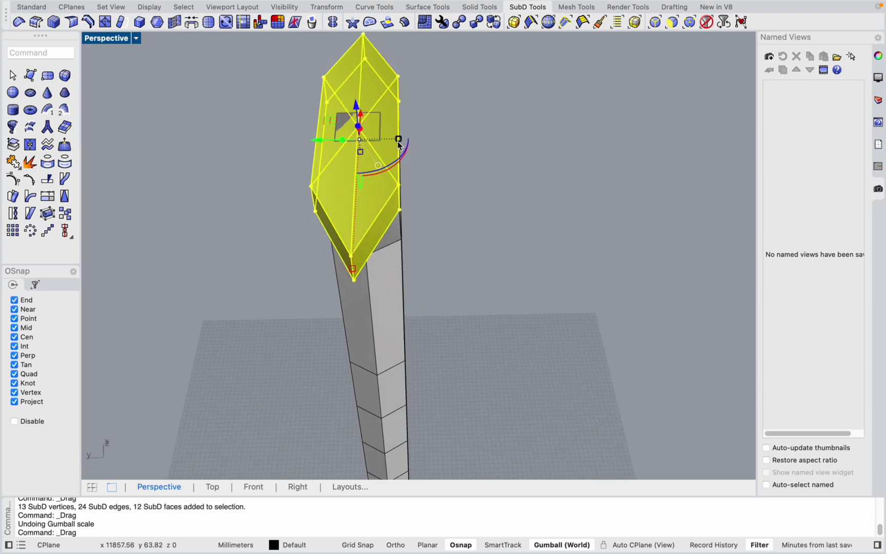
{"action": "left_click_drag", "start_coordinate": [400, 145], "coordinate": [482, 139]}
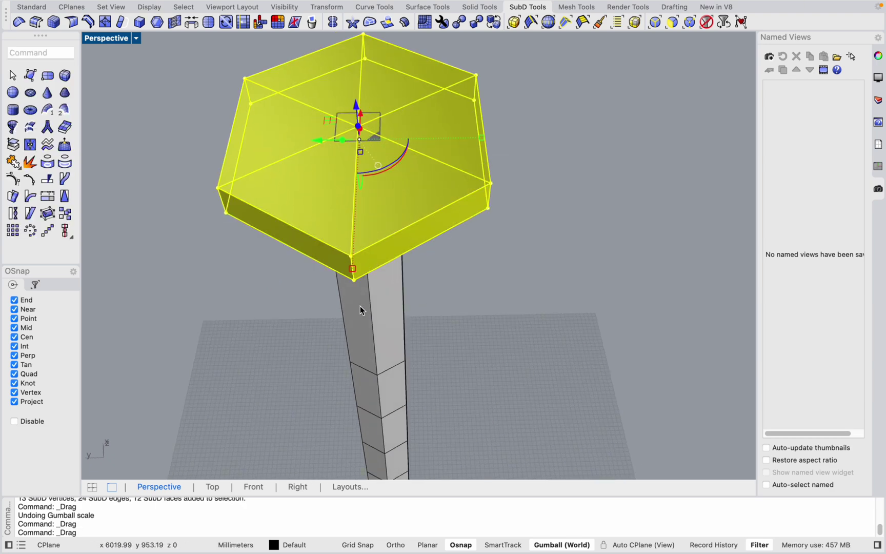
Inspect the flared head from the side and from above, comparing its smooth and flat display.
{"action": "right_click_drag", "start_coordinate": [360, 307], "coordinate": [380, 255]}
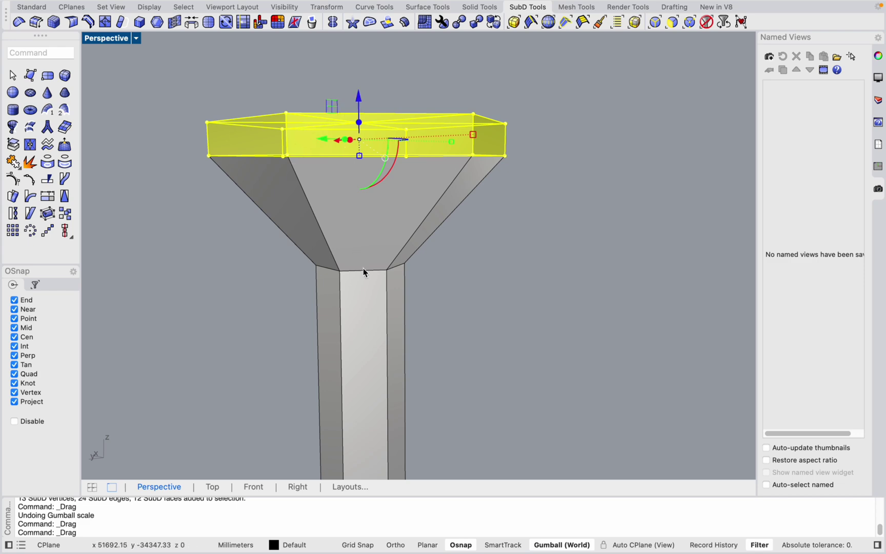
{"action": "key", "text": "Tab"}
{"action": "scroll", "coordinate": [483, 321], "scroll_direction": "down", "scroll_amount": 3}
{"action": "right_click_drag", "start_coordinate": [399, 360], "coordinate": [263, 449]}
{"action": "key", "text": "Tab"}
{"action": "right_click_drag", "start_coordinate": [374, 272], "coordinate": [386, 373]}
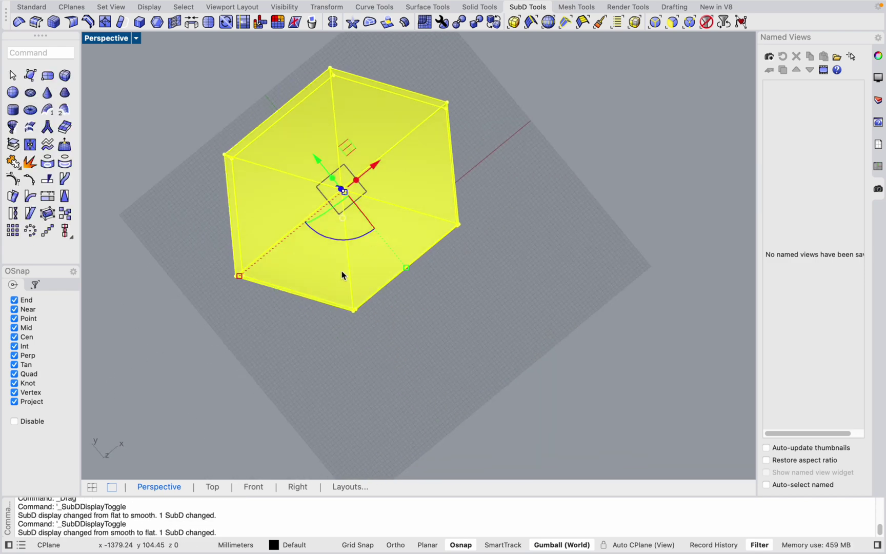
Widen the head further along both X and Y, and show it deselected in the Front view.
{"action": "scroll", "coordinate": [341, 272], "scroll_direction": "down", "scroll_amount": 3}
{"action": "left_click_drag", "start_coordinate": [291, 278], "coordinate": [245, 306]}
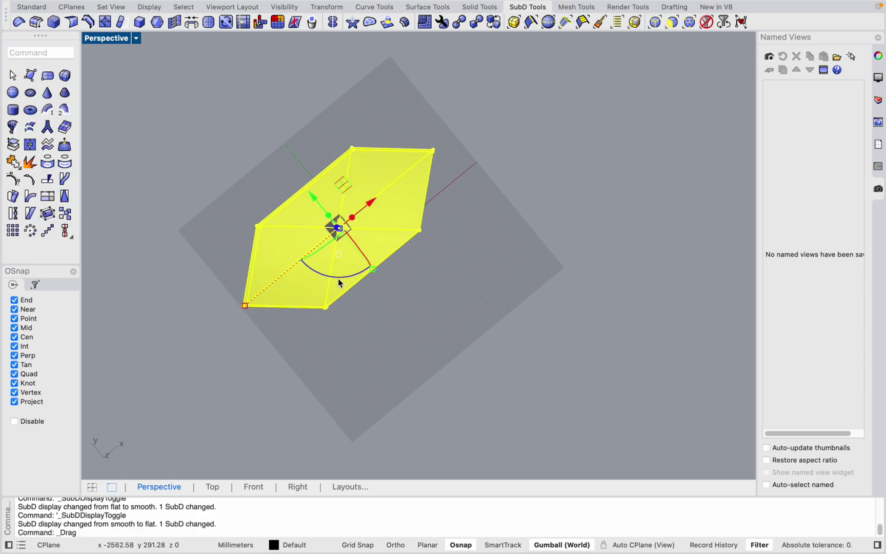
{"action": "left_click_drag", "start_coordinate": [376, 275], "coordinate": [406, 311]}
{"action": "right_click_drag", "start_coordinate": [398, 365], "coordinate": [221, 460]}
{"action": "left_click", "coordinate": [261, 490]}
{"action": "scroll", "coordinate": [255, 205], "scroll_direction": "up", "scroll_amount": 5}
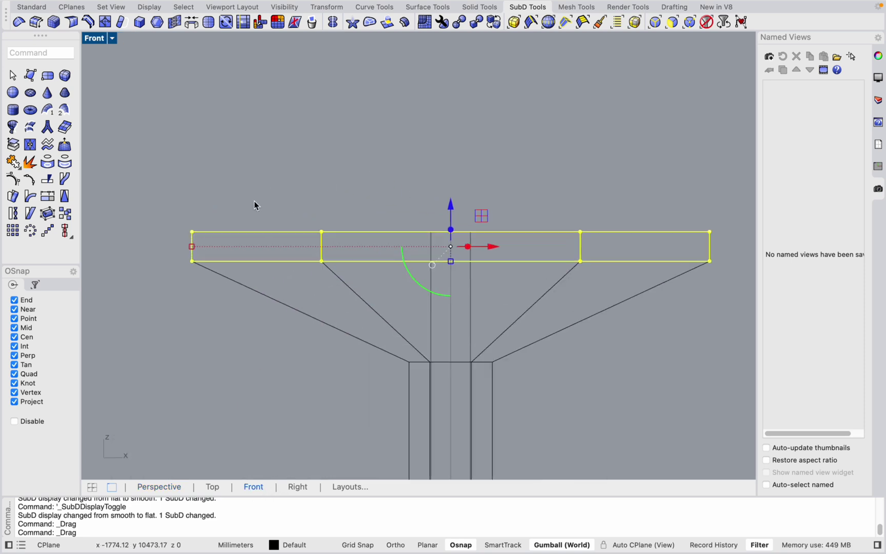
{"action": "left_click", "coordinate": [238, 369]}
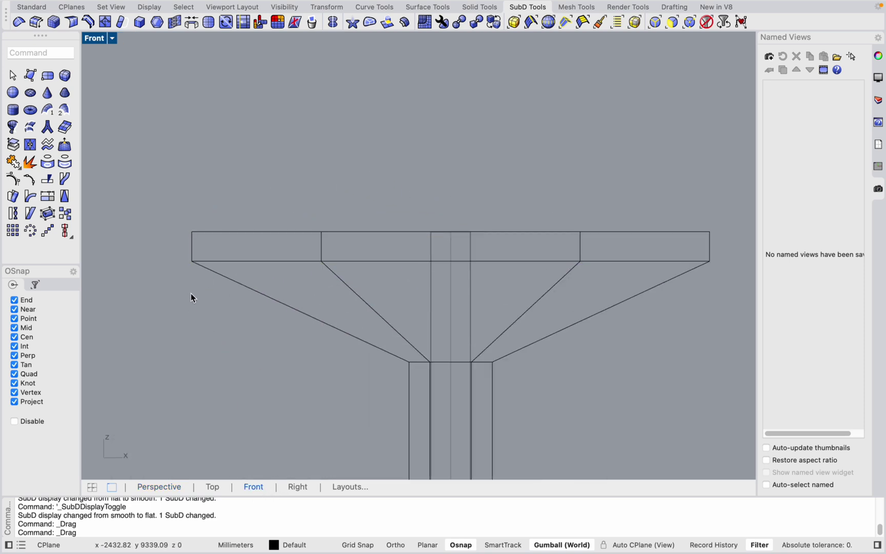
Raise the edge loop under the head's rim along Z to thin the edge, and show the deselected column smooth.
{"action": "scroll", "coordinate": [149, 259], "scroll_direction": "down", "scroll_amount": 3}
{"action": "left_click_drag", "start_coordinate": [136, 251], "coordinate": [627, 295]}
{"action": "left_click_drag", "start_coordinate": [349, 228], "coordinate": [349, 220]}
{"action": "key", "text": "Escape"}
{"action": "key", "text": "Tab"}
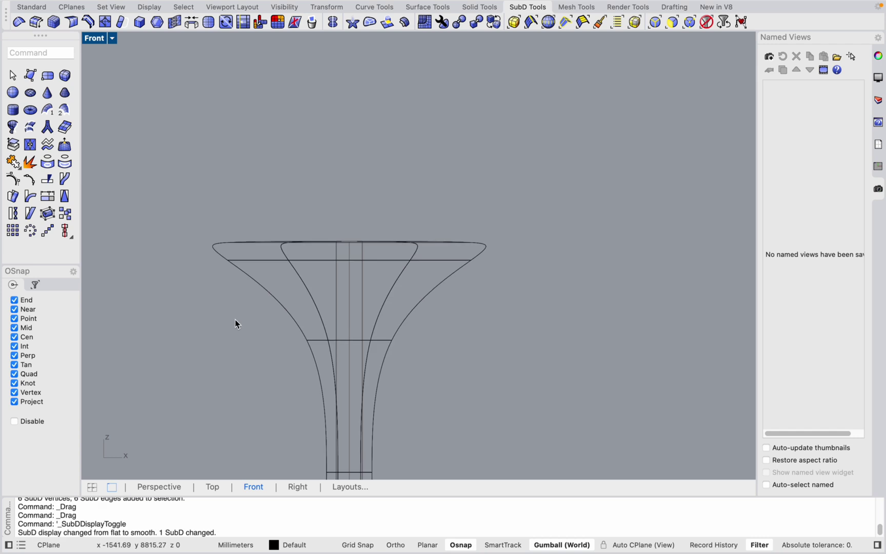
Examine the thinned head from several angles in Perspective, comparing flat and smooth display, and finish in the Top view.
{"action": "left_click", "coordinate": [159, 487]}
{"action": "right_click_drag", "start_coordinate": [369, 323], "coordinate": [390, 378]}
{"action": "key", "text": "Tab"}
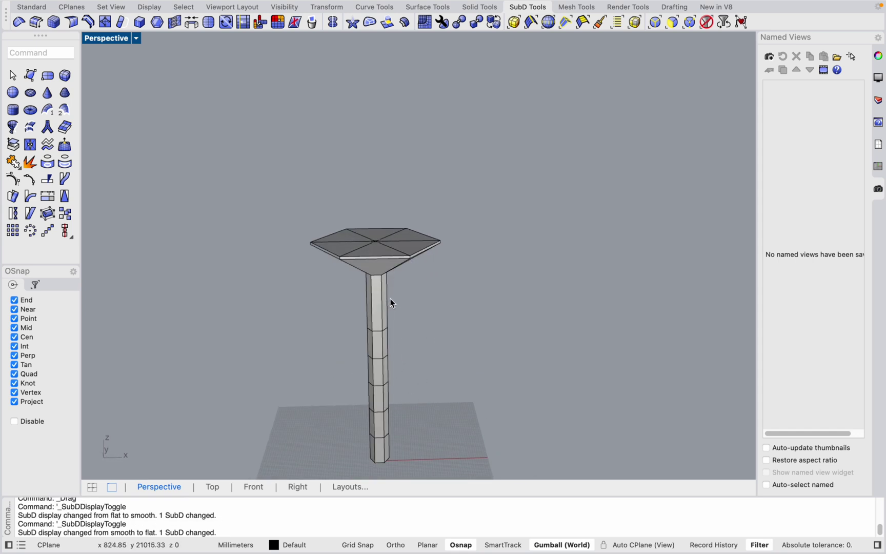
{"action": "scroll", "coordinate": [386, 290], "scroll_direction": "down", "scroll_amount": 3}
{"action": "scroll", "coordinate": [444, 295], "scroll_direction": "up", "scroll_amount": 5}
{"action": "key", "text": "Tab"}
{"action": "right_click_drag", "start_coordinate": [383, 350], "coordinate": [386, 398]}
{"action": "key", "text": "Tab"}
{"action": "right_click_drag", "start_coordinate": [423, 337], "coordinate": [420, 354]}
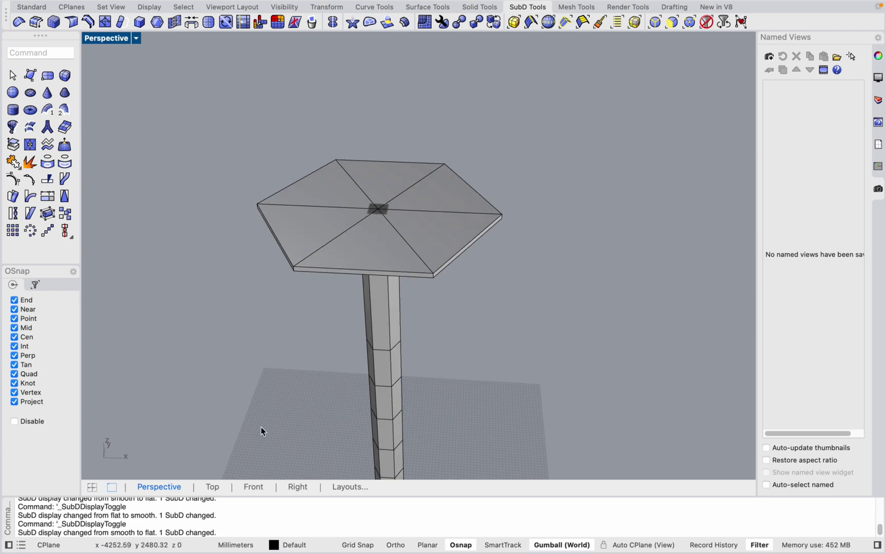
{"action": "left_click", "coordinate": [253, 487]}
{"action": "left_click", "coordinate": [213, 487]}
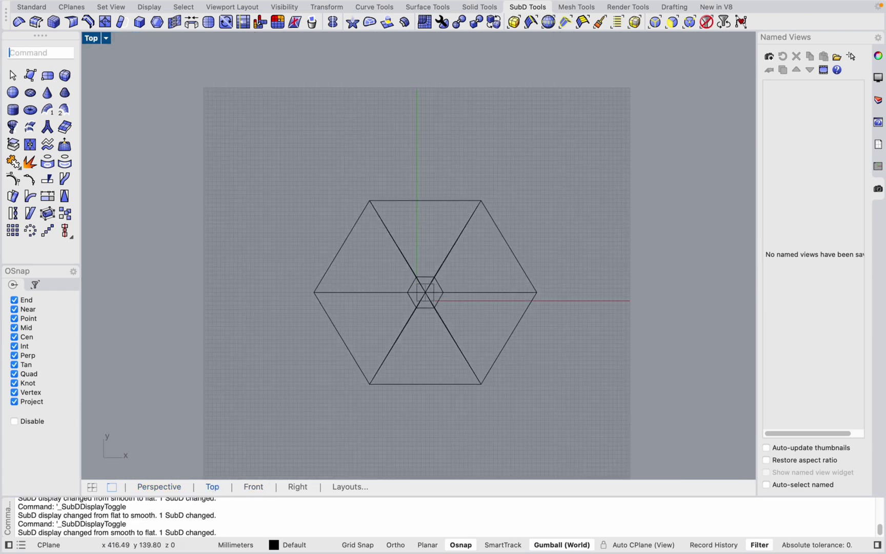
{"action": "type", "text": "дш"}
{"action": "key", "text": "BackSpace"}
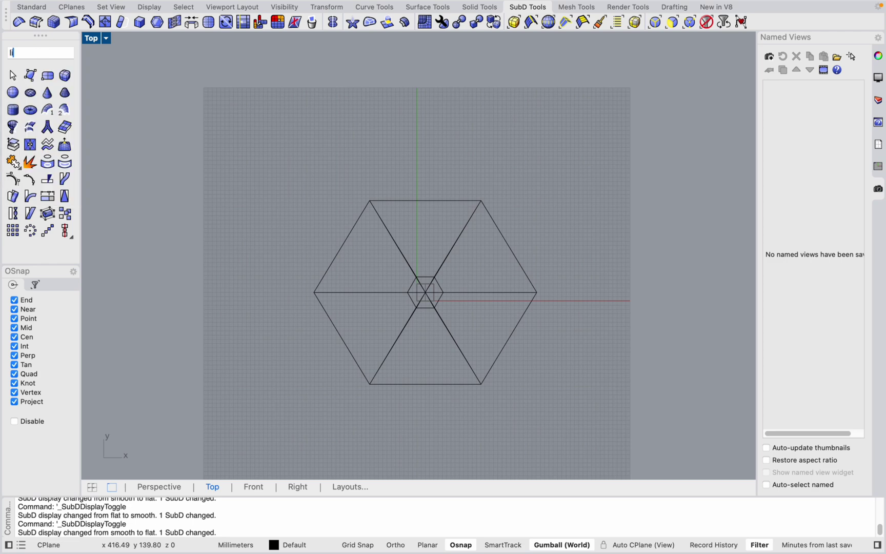
{"action": "type", "text": "i"}
{"action": "key", "text": "Return"}
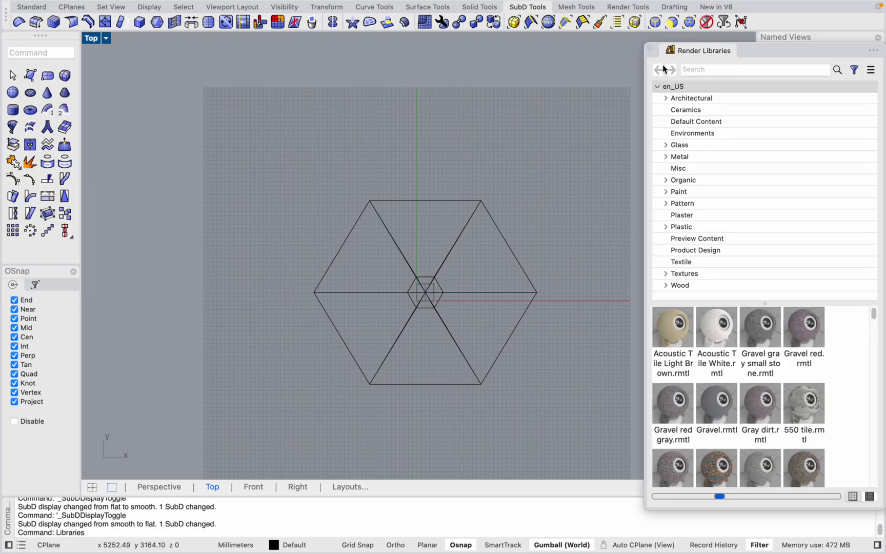
{"action": "left_click", "coordinate": [650, 50]}
Check the hexagonal head's span between opposite corners and opposite sides in plan using temporary lines.
{"action": "type", "text": "line"}
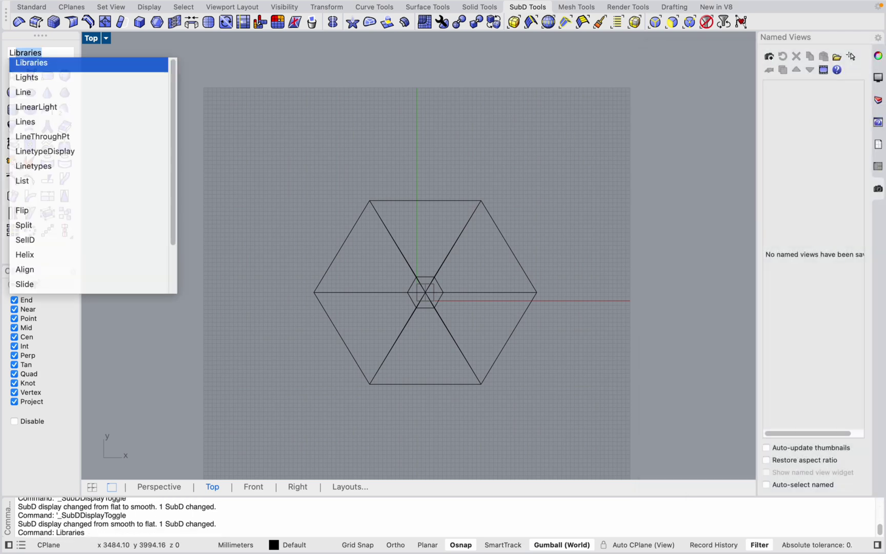
{"action": "key", "text": "Return"}
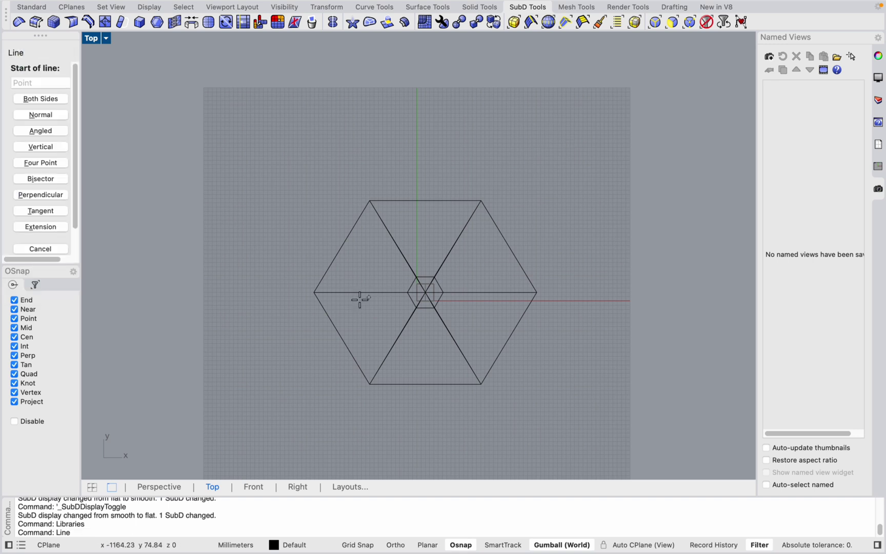
{"action": "left_click", "coordinate": [313, 293]}
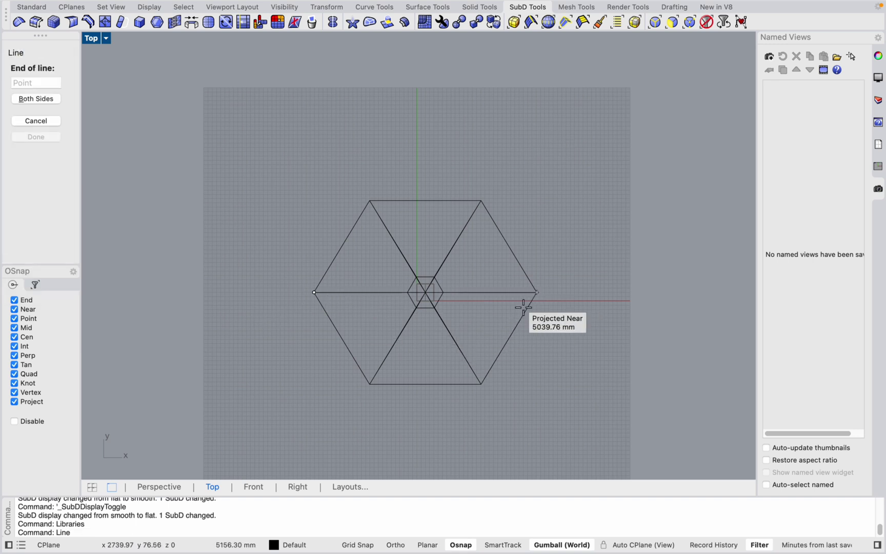
{"action": "left_click", "coordinate": [535, 293]}
{"action": "key", "text": "Return"}
{"action": "left_click", "coordinate": [419, 200]}
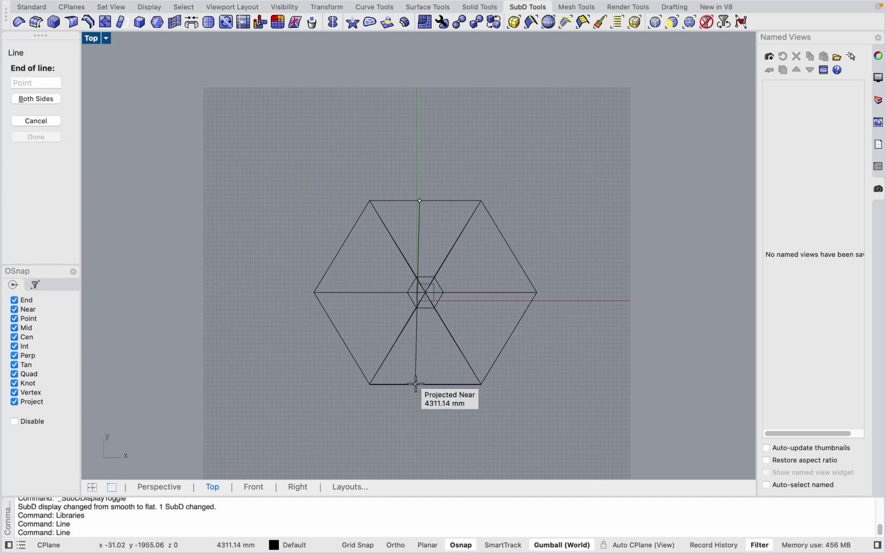
{"action": "key", "text": "Escape"}
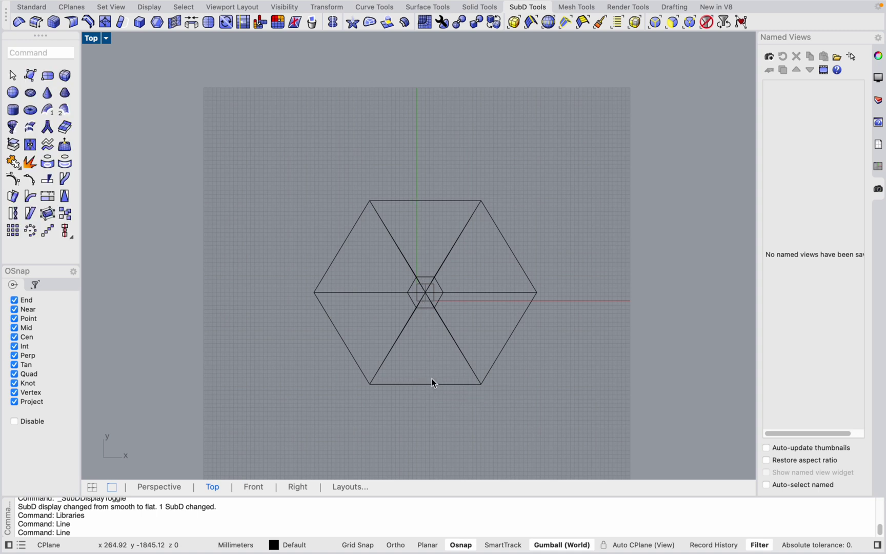
Select the whole top rim section in the Front view and shift it along negative X to offset the head from the stem.
{"action": "left_click", "coordinate": [253, 487]}
{"action": "left_click_drag", "start_coordinate": [181, 264], "coordinate": [682, 333]}
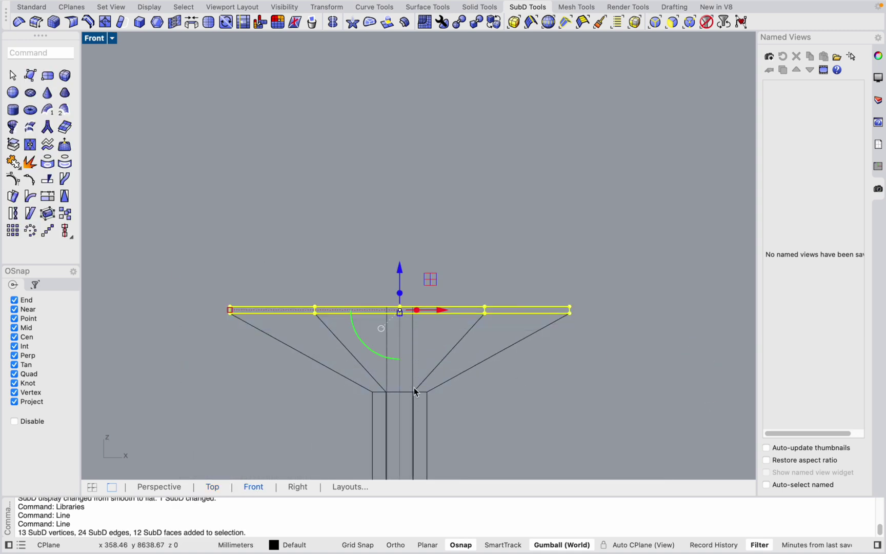
{"action": "left_click", "coordinate": [146, 490]}
{"action": "left_click_drag", "start_coordinate": [280, 267], "coordinate": [239, 263]}
{"action": "left_click_drag", "start_coordinate": [416, 362], "coordinate": [414, 386]}
{"action": "scroll", "coordinate": [384, 327], "scroll_direction": "down", "scroll_amount": 6}
{"action": "right_click_drag", "start_coordinate": [429, 392], "coordinate": [463, 305]}
{"action": "scroll", "coordinate": [473, 332], "scroll_direction": "down", "scroll_amount": 3}
{"action": "scroll", "coordinate": [424, 234], "scroll_direction": "up", "scroll_amount": 4}
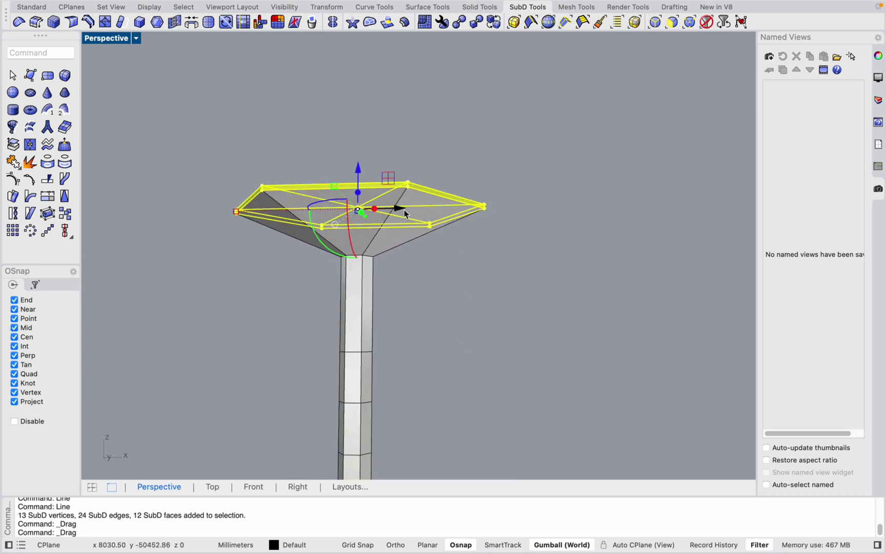
{"action": "left_click_drag", "start_coordinate": [405, 214], "coordinate": [351, 206]}
Show the offset column in smooth display with nothing selected, and compare it with the querkraft museum lobby photo in the browser.
{"action": "scroll", "coordinate": [445, 209], "scroll_direction": "down", "scroll_amount": 6}
{"action": "right_click_drag", "start_coordinate": [445, 218], "coordinate": [432, 280]}
{"action": "key", "text": "Tab"}
{"action": "scroll", "coordinate": [444, 273], "scroll_direction": "up", "scroll_amount": 5}
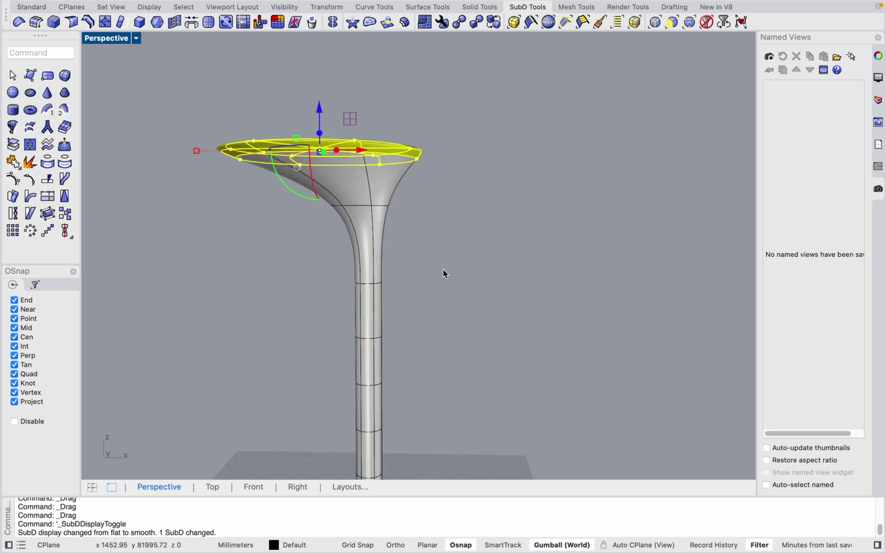
{"action": "key", "text": "Escape"}
{"action": "scroll", "coordinate": [510, 236], "scroll_direction": "down", "scroll_amount": 5}
{"action": "right_click_drag", "start_coordinate": [510, 235], "coordinate": [636, 326]}
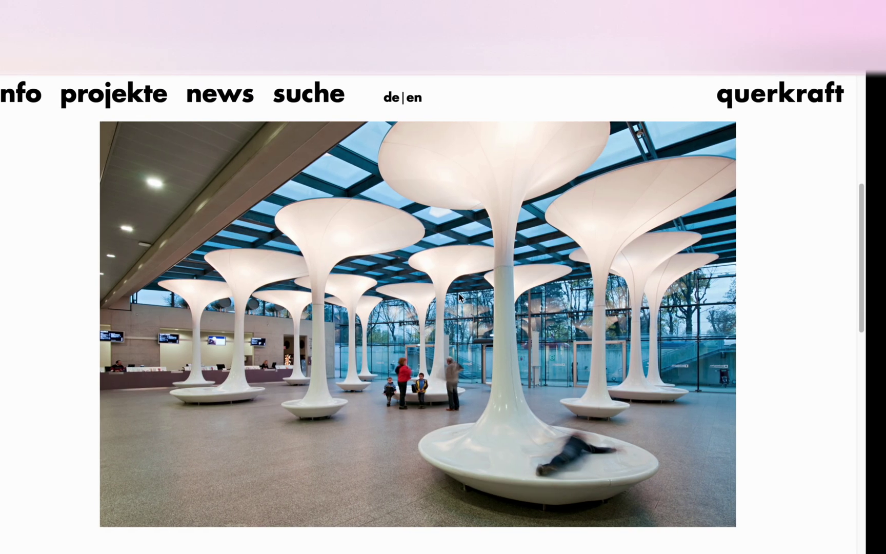
{"action": "left_click", "coordinate": [460, 296]}
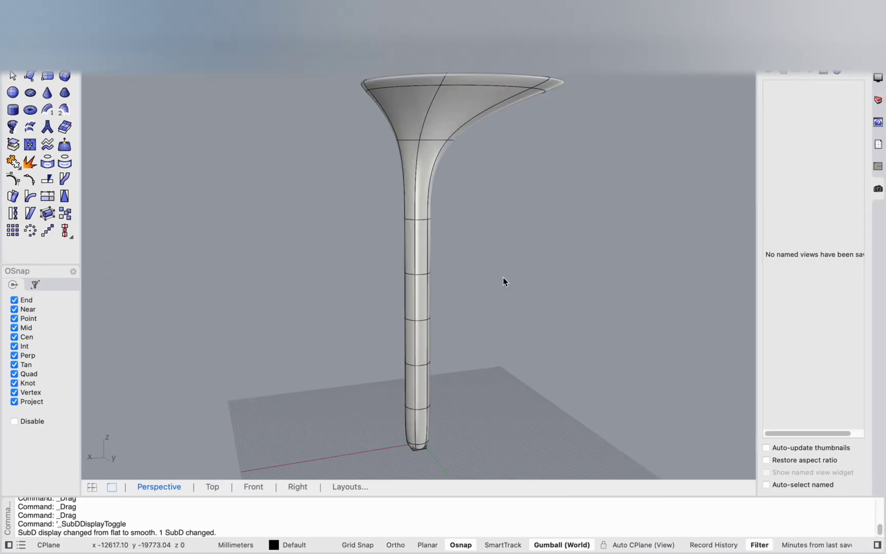
Examine the offset head, stem and base in Perspective, and check them against the reference photo before returning to Rhino.
{"action": "scroll", "coordinate": [482, 278], "scroll_direction": "up", "scroll_amount": 3}
{"action": "scroll", "coordinate": [461, 277], "scroll_direction": "down", "scroll_amount": 5}
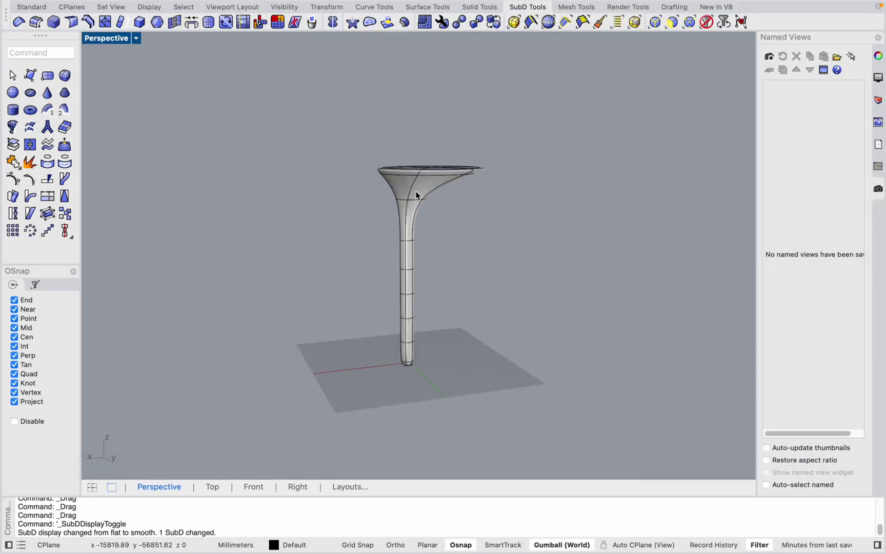
{"action": "right_click_drag", "start_coordinate": [416, 195], "coordinate": [413, 174]}
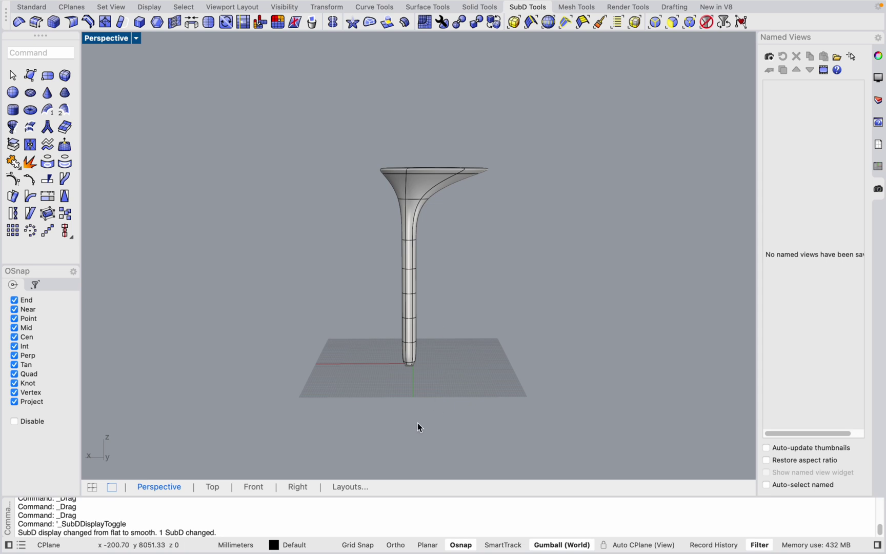
{"action": "scroll", "coordinate": [410, 377], "scroll_direction": "up", "scroll_amount": 5}
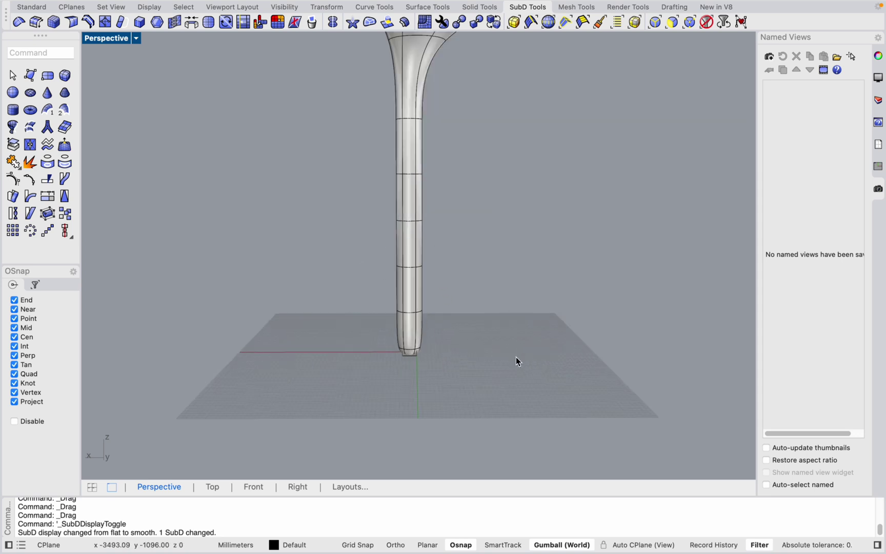
{"action": "scroll", "coordinate": [516, 358], "scroll_direction": "down", "scroll_amount": 3}
{"action": "scroll", "coordinate": [491, 174], "scroll_direction": "up", "scroll_amount": 6}
{"action": "scroll", "coordinate": [472, 180], "scroll_direction": "down", "scroll_amount": 5}
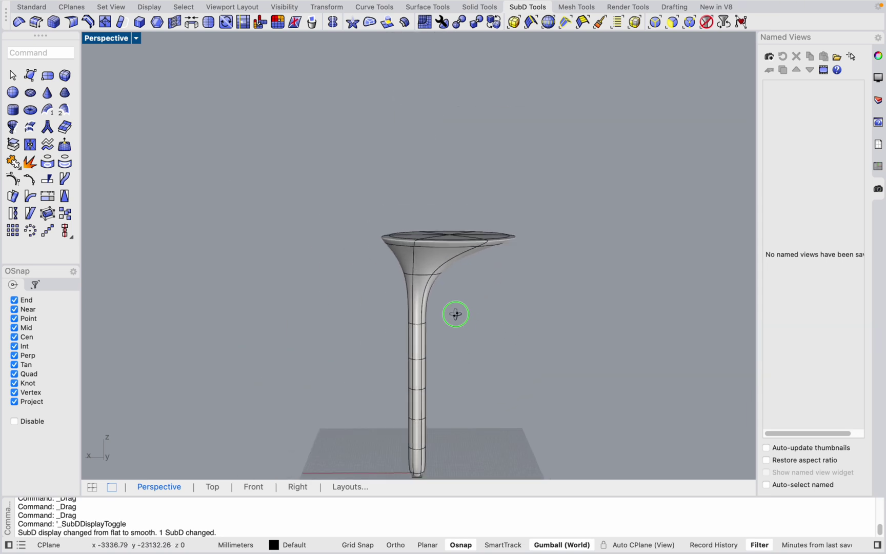
{"action": "right_click_drag", "start_coordinate": [455, 312], "coordinate": [422, 307]}
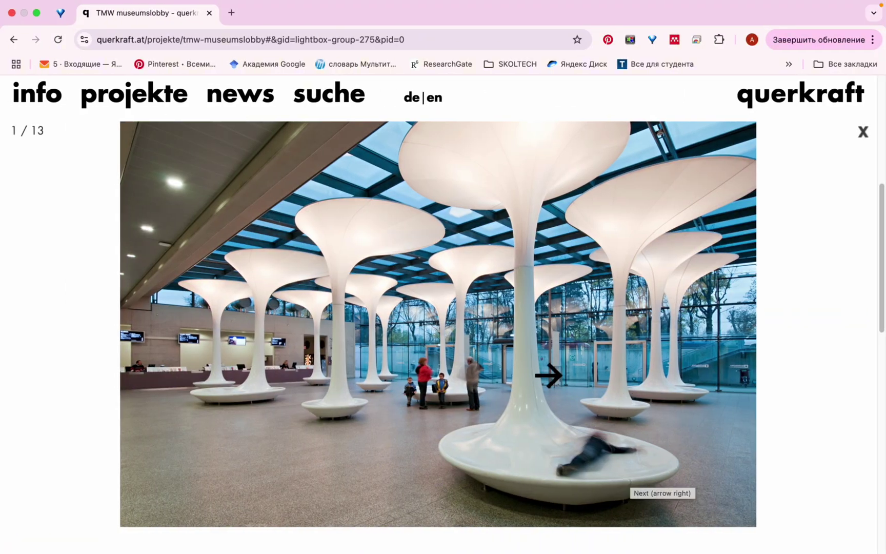
{"action": "key", "text": "ctrl+Right"}
{"action": "scroll", "coordinate": [456, 275], "scroll_direction": "down", "scroll_amount": 3}
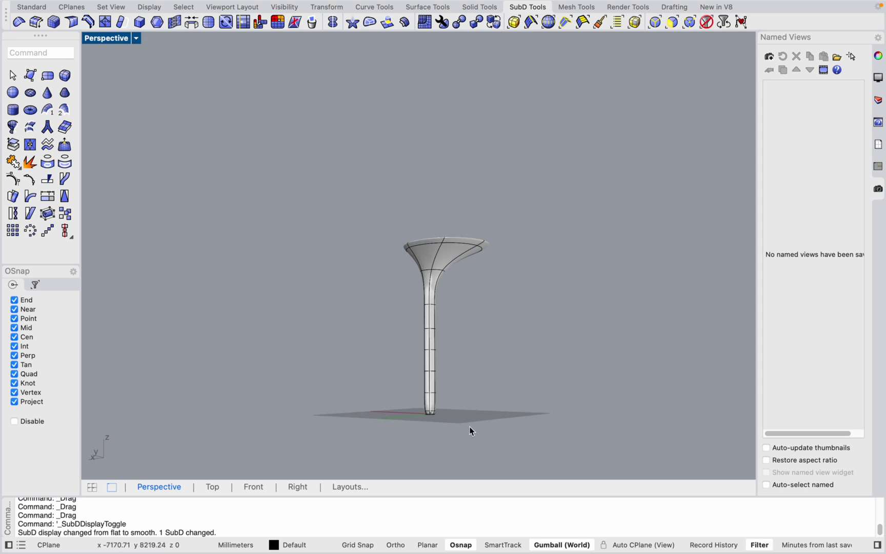
{"action": "scroll", "coordinate": [470, 431], "scroll_direction": "up", "scroll_amount": 3}
Select the two neck edge loops below the head in the Front view, move them up along Z, and deselect.
{"action": "left_click", "coordinate": [254, 487]}
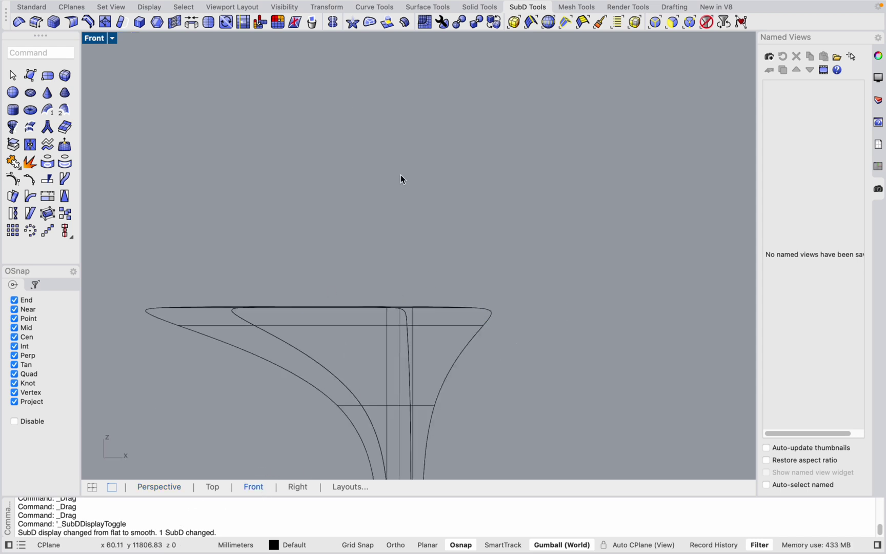
{"action": "scroll", "coordinate": [412, 256], "scroll_direction": "down", "scroll_amount": 5}
{"action": "scroll", "coordinate": [387, 191], "scroll_direction": "up", "scroll_amount": 3}
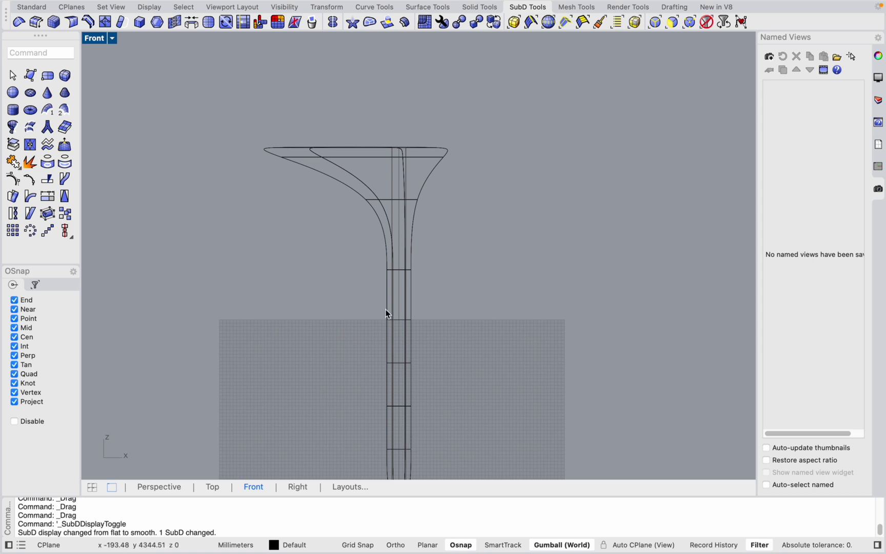
{"action": "scroll", "coordinate": [386, 164], "scroll_direction": "down", "scroll_amount": 3}
{"action": "scroll", "coordinate": [416, 242], "scroll_direction": "up", "scroll_amount": 3}
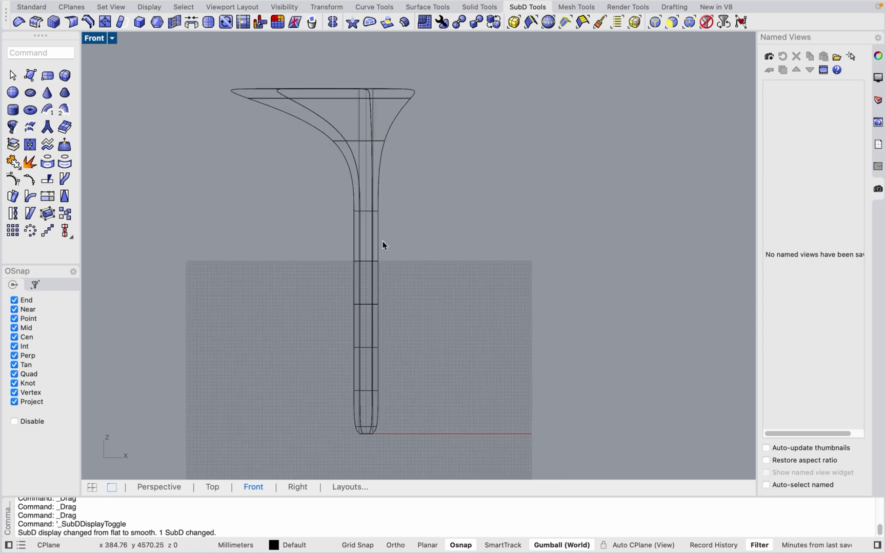
{"action": "scroll", "coordinate": [361, 202], "scroll_direction": "up", "scroll_amount": 2}
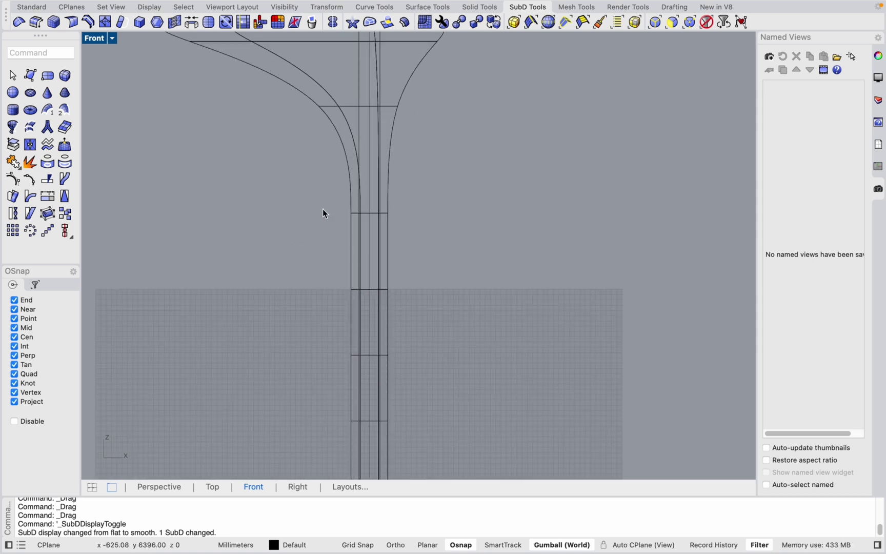
{"action": "left_click_drag", "start_coordinate": [324, 207], "coordinate": [410, 241]}
{"action": "left_click_drag", "start_coordinate": [274, 250], "coordinate": [452, 72]}
{"action": "left_click_drag", "start_coordinate": [358, 131], "coordinate": [359, 108]}
{"action": "left_click", "coordinate": [471, 192]}
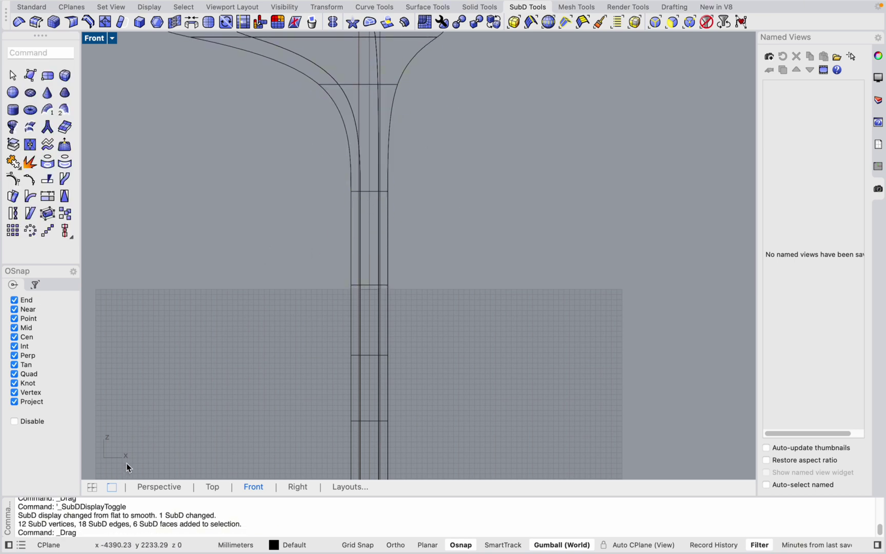
Try selecting the horizontal edge loop on the upper stem in Perspective, first as a crossing ring of sub-objects, and clear the selection.
{"action": "left_click", "coordinate": [146, 488]}
{"action": "scroll", "coordinate": [382, 258], "scroll_direction": "up", "scroll_amount": 10}
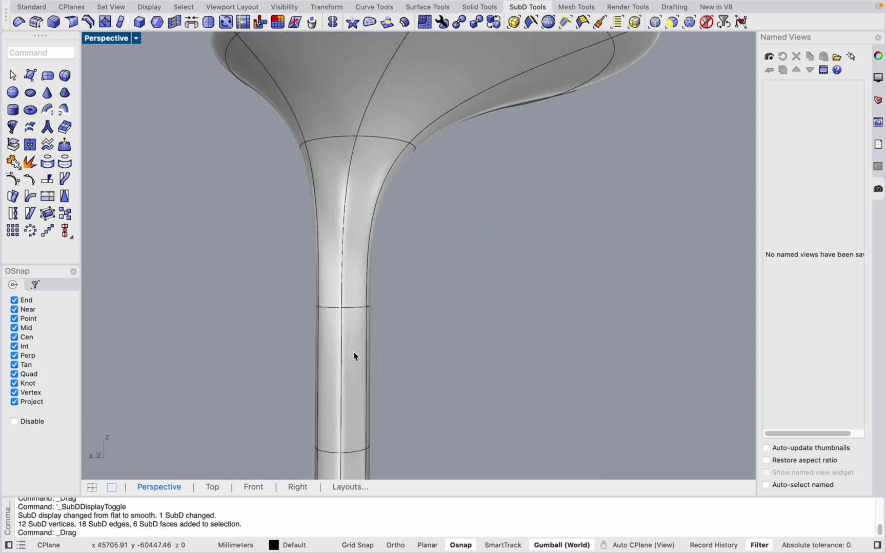
{"action": "left_click_drag", "start_coordinate": [187, 243], "coordinate": [522, 353]}
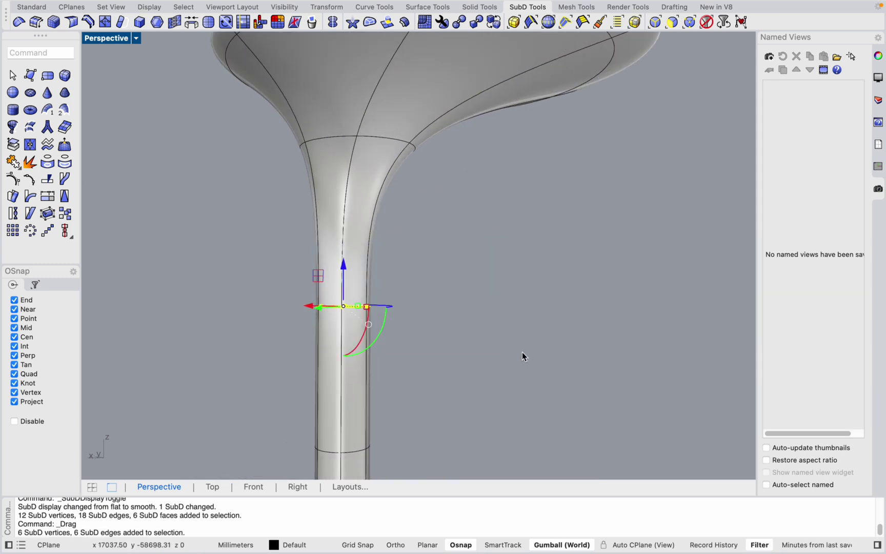
{"action": "left_click", "coordinate": [494, 328]}
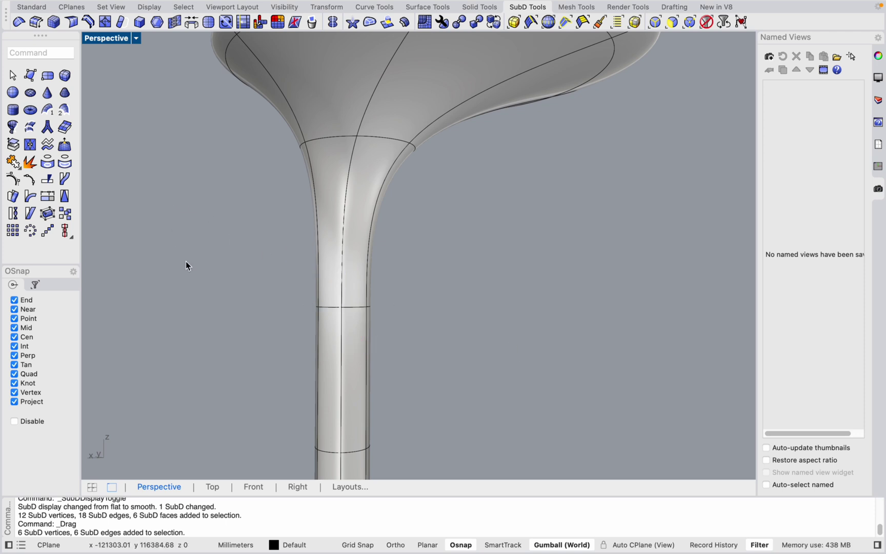
{"action": "left_click_drag", "start_coordinate": [199, 265], "coordinate": [561, 348]}
{"action": "left_click", "coordinate": [562, 348]}
{"action": "left_click", "coordinate": [352, 307]}
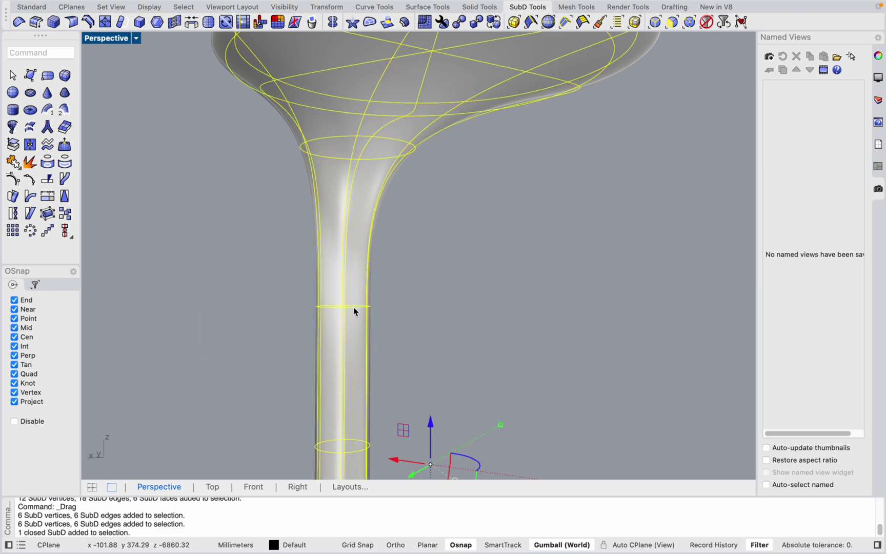
{"action": "left_click", "coordinate": [574, 299]}
Select the full horizontal edge loop below the flare, clear it, and select one vertical edge loop running up into the head.
{"action": "scroll", "coordinate": [521, 302], "scroll_direction": "up", "scroll_amount": 5}
{"action": "right_click_drag", "start_coordinate": [520, 302], "coordinate": [401, 316]}
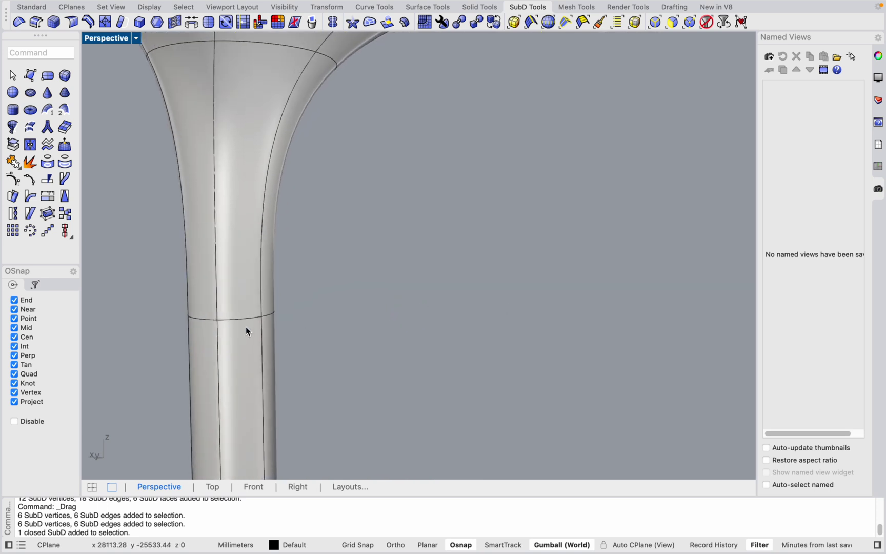
{"action": "double_click", "coordinate": [241, 318], "text": "shift+super"}
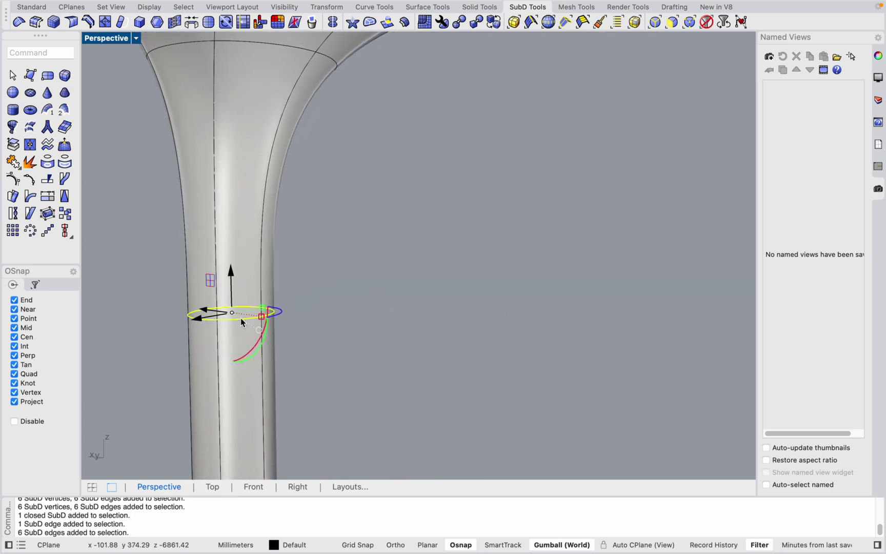
{"action": "left_click", "coordinate": [329, 310]}
{"action": "double_click", "coordinate": [295, 88], "text": "shift+super"}
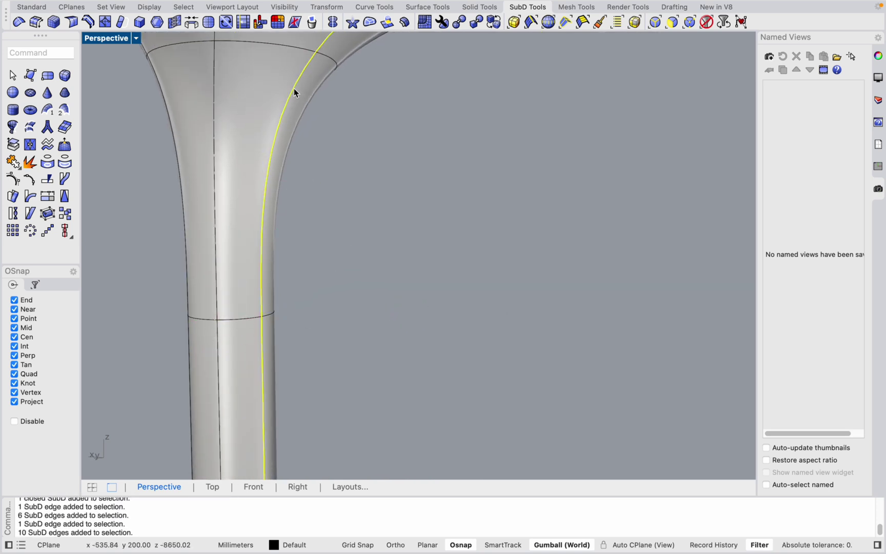
{"action": "scroll", "coordinate": [410, 202], "scroll_direction": "down", "scroll_amount": 3}
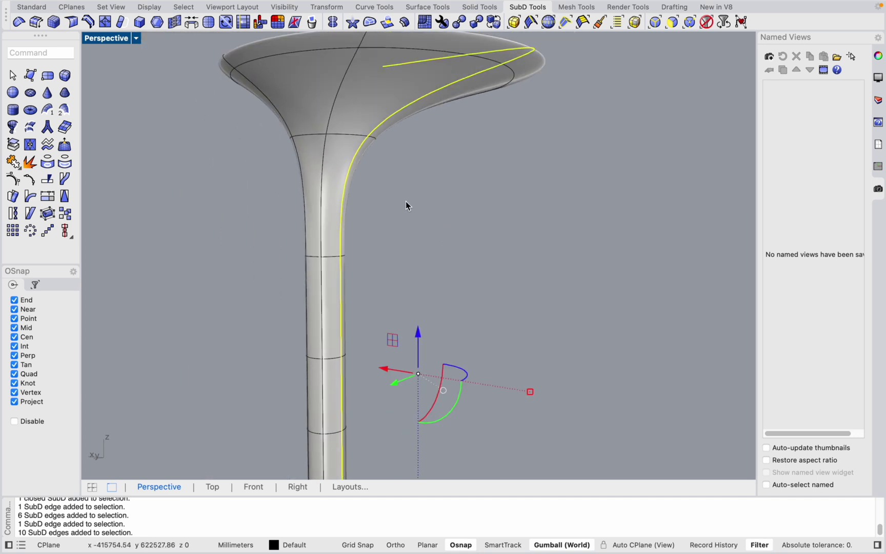
Try a window selection of the stem's edges and vertices and a vertical edge loop selection, clearing each one.
{"action": "left_click", "coordinate": [496, 163]}
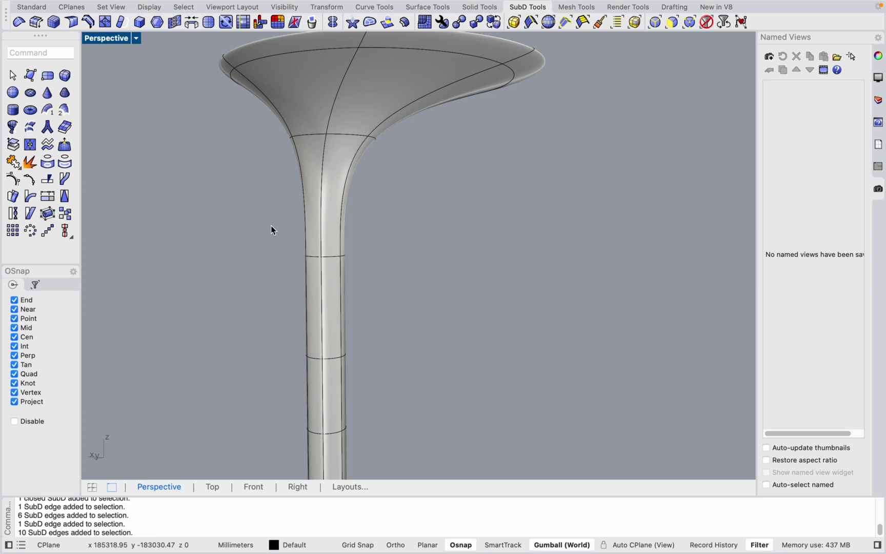
{"action": "left_click_drag", "start_coordinate": [215, 200], "coordinate": [606, 305]}
{"action": "left_click", "coordinate": [390, 295]}
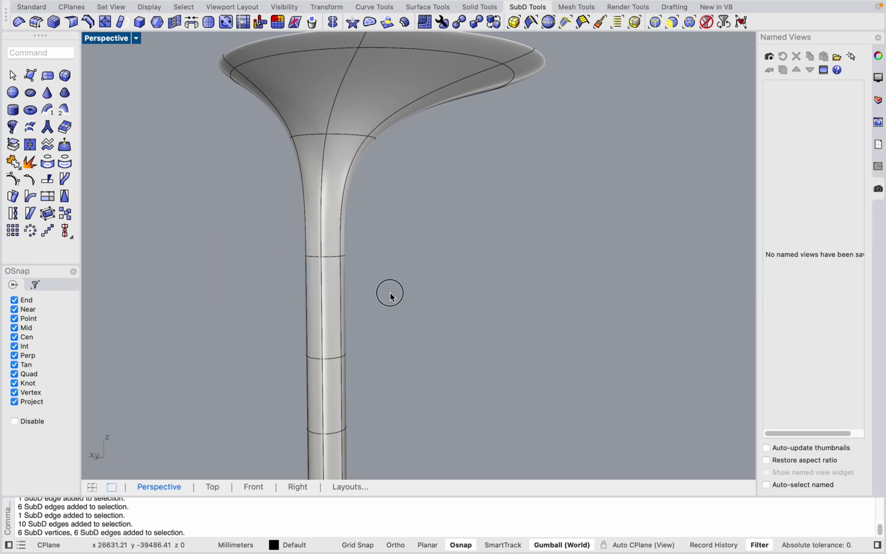
{"action": "double_click", "coordinate": [323, 150]}
{"action": "left_click", "coordinate": [489, 191]}
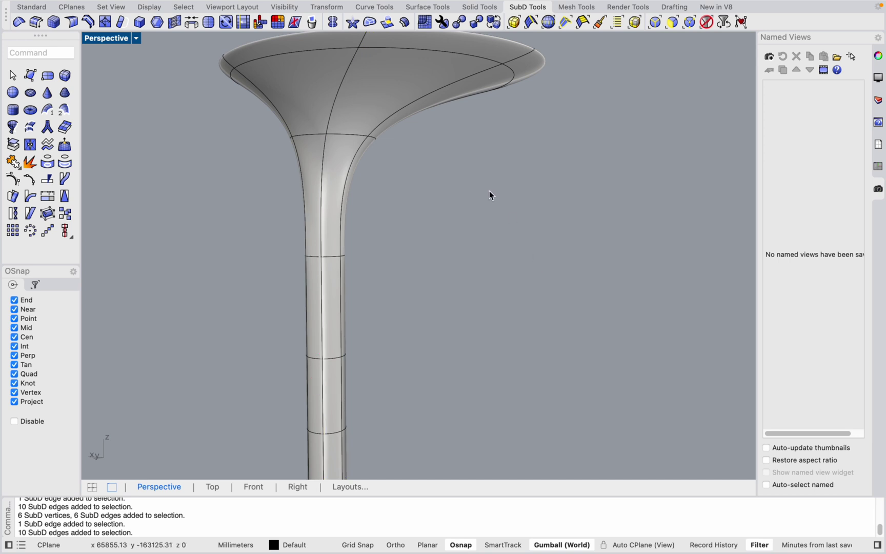
Select the full horizontal edge loop on the upper stem in Perspective, move it up along Z toward the flare, and deselect.
{"action": "scroll", "coordinate": [479, 258], "scroll_direction": "down", "scroll_amount": 5}
{"action": "scroll", "coordinate": [401, 360], "scroll_direction": "up", "scroll_amount": 8}
{"action": "scroll", "coordinate": [405, 374], "scroll_direction": "down", "scroll_amount": 4}
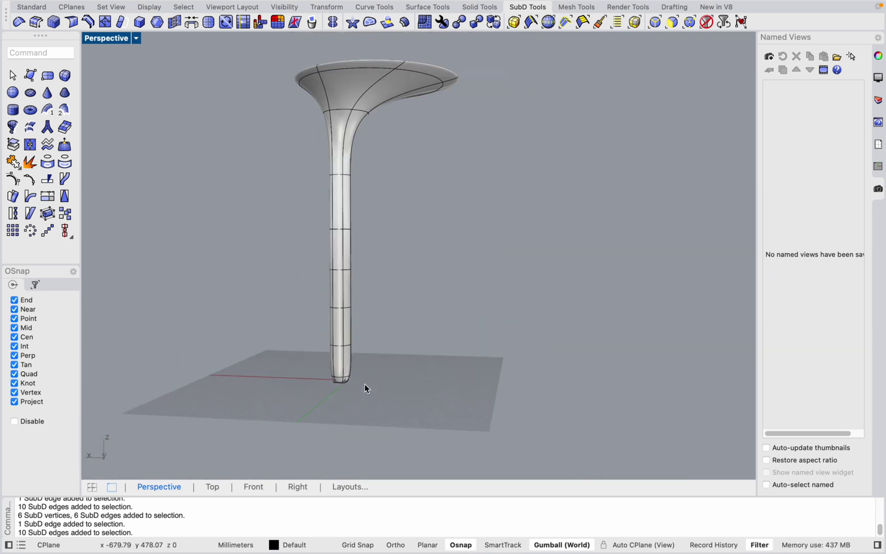
{"action": "scroll", "coordinate": [324, 201], "scroll_direction": "up", "scroll_amount": 5}
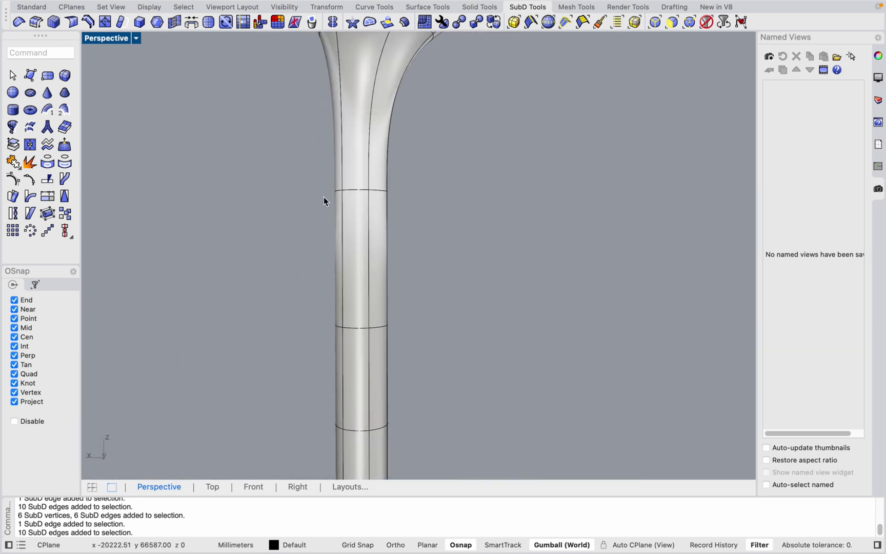
{"action": "double_click", "coordinate": [359, 194]}
{"action": "mouse_move", "coordinate": [361, 163]}
{"action": "left_mouse_down"}
{"action": "mouse_move", "coordinate": [362, 103]}
{"action": "mouse_move", "coordinate": [362, 151]}
{"action": "left_mouse_up"}
{"action": "scroll", "coordinate": [305, 184], "scroll_direction": "down", "scroll_amount": 3}
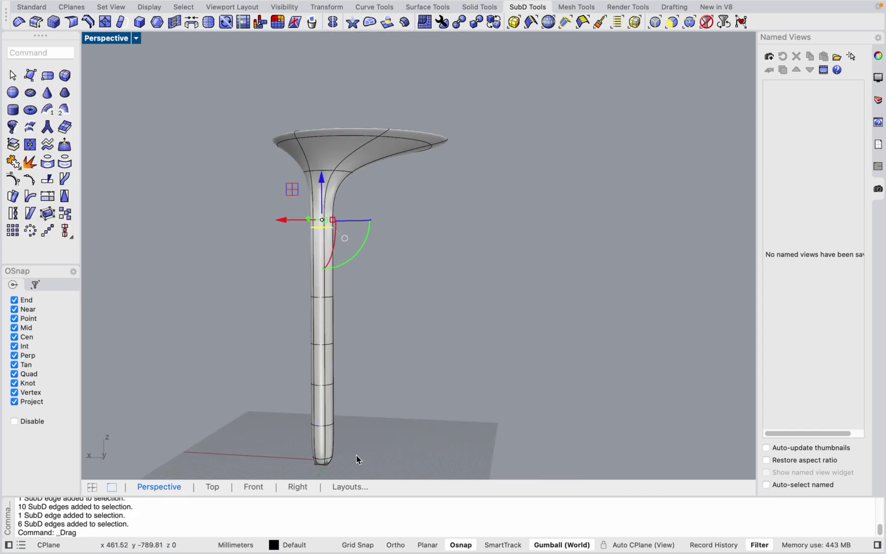
{"action": "scroll", "coordinate": [359, 451], "scroll_direction": "up", "scroll_amount": 2}
{"action": "scroll", "coordinate": [454, 312], "scroll_direction": "down", "scroll_amount": 7}
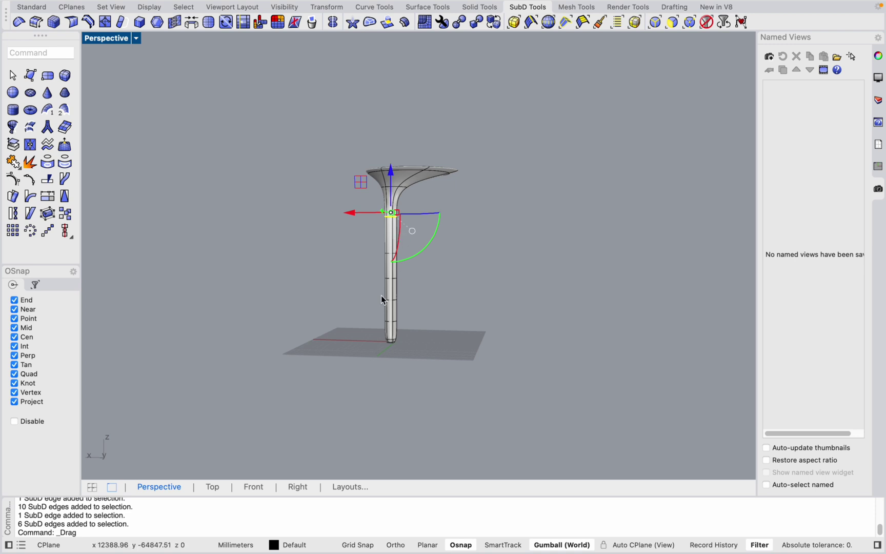
{"action": "scroll", "coordinate": [381, 296], "scroll_direction": "up", "scroll_amount": 3}
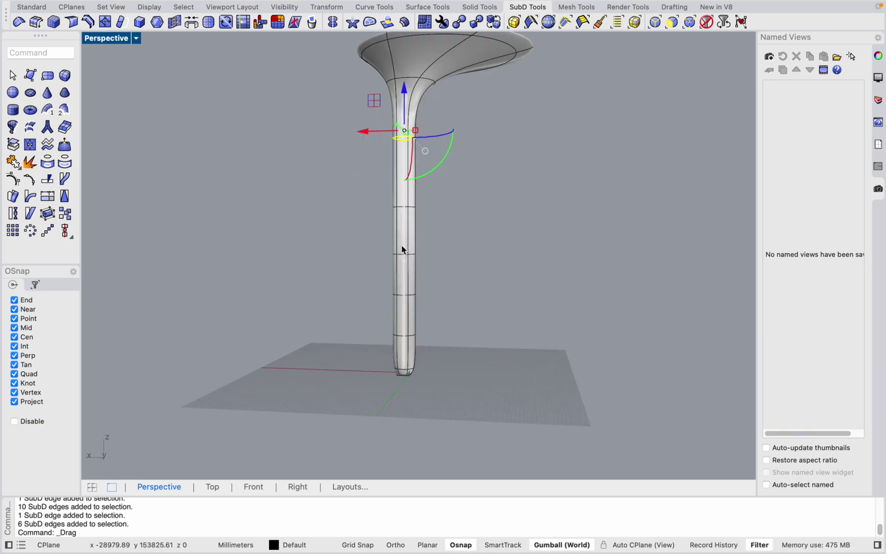
{"action": "left_click", "coordinate": [463, 245]}
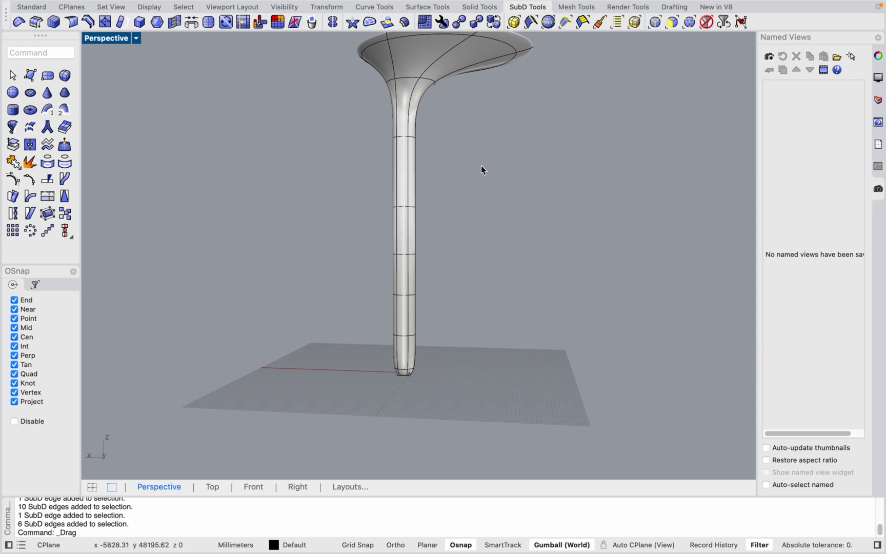
In the Front view, select the third horizontal edge loop above the column's bottom, move it down along Z, and deselect.
{"action": "scroll", "coordinate": [536, 154], "scroll_direction": "down", "scroll_amount": 3}
{"action": "scroll", "coordinate": [446, 263], "scroll_direction": "up", "scroll_amount": 5}
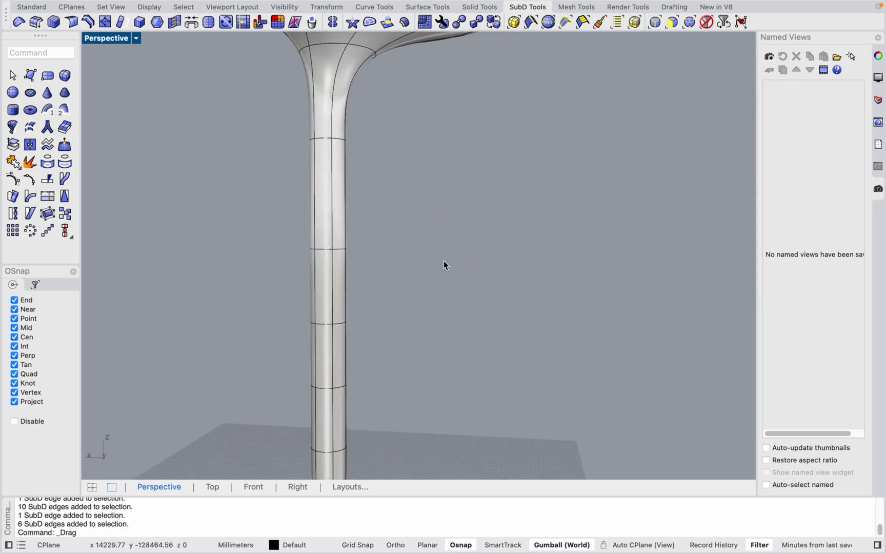
{"action": "scroll", "coordinate": [348, 414], "scroll_direction": "down", "scroll_amount": 5}
{"action": "left_click", "coordinate": [251, 487]}
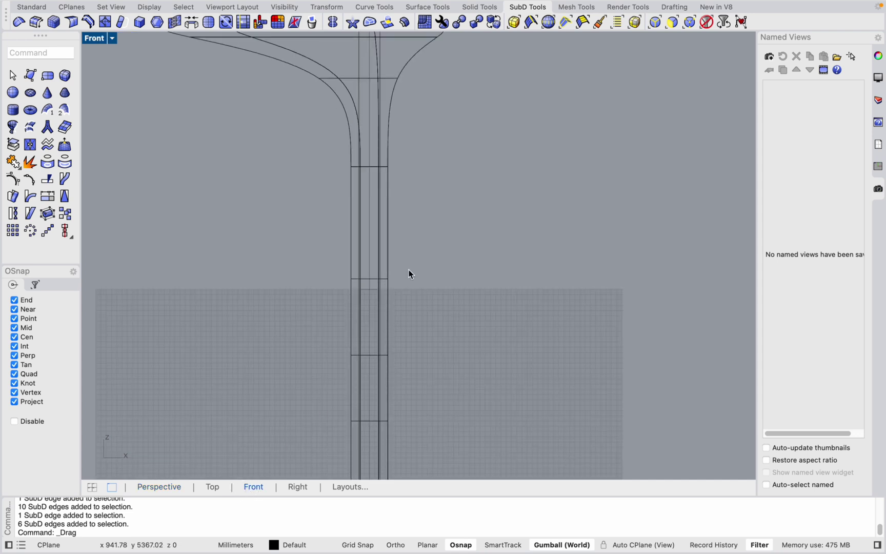
{"action": "scroll", "coordinate": [437, 439], "scroll_direction": "down", "scroll_amount": 3}
{"action": "scroll", "coordinate": [277, 322], "scroll_direction": "up", "scroll_amount": 5}
{"action": "scroll", "coordinate": [344, 320], "scroll_direction": "down", "scroll_amount": 3}
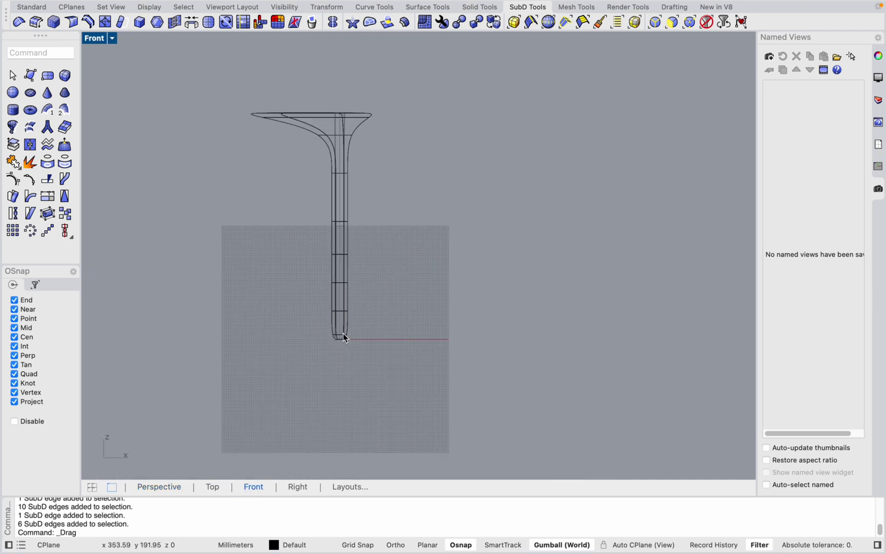
{"action": "scroll", "coordinate": [328, 316], "scroll_direction": "up", "scroll_amount": 3}
{"action": "double_click", "coordinate": [341, 259]}
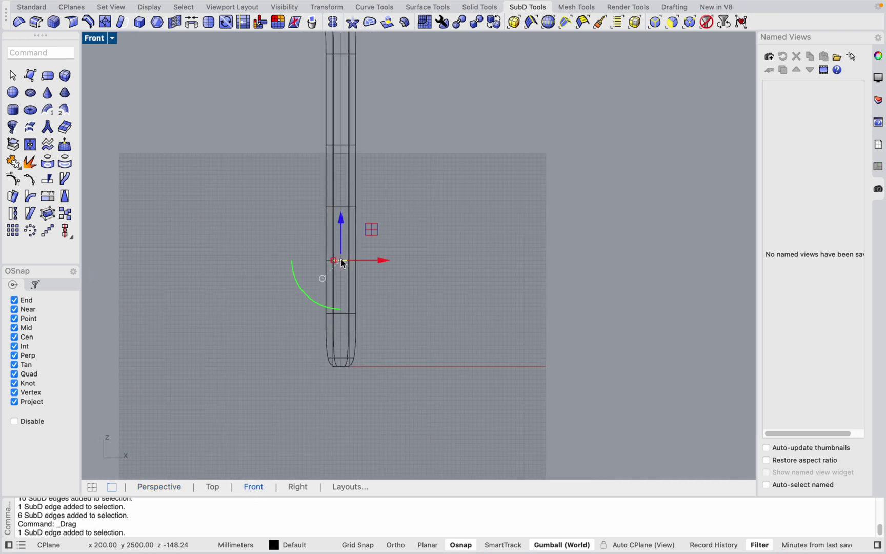
{"action": "scroll", "coordinate": [344, 287], "scroll_direction": "up", "scroll_amount": 3}
{"action": "left_click_drag", "start_coordinate": [340, 184], "coordinate": [341, 224]}
{"action": "scroll", "coordinate": [336, 273], "scroll_direction": "down", "scroll_amount": 2}
{"action": "left_click", "coordinate": [380, 180]}
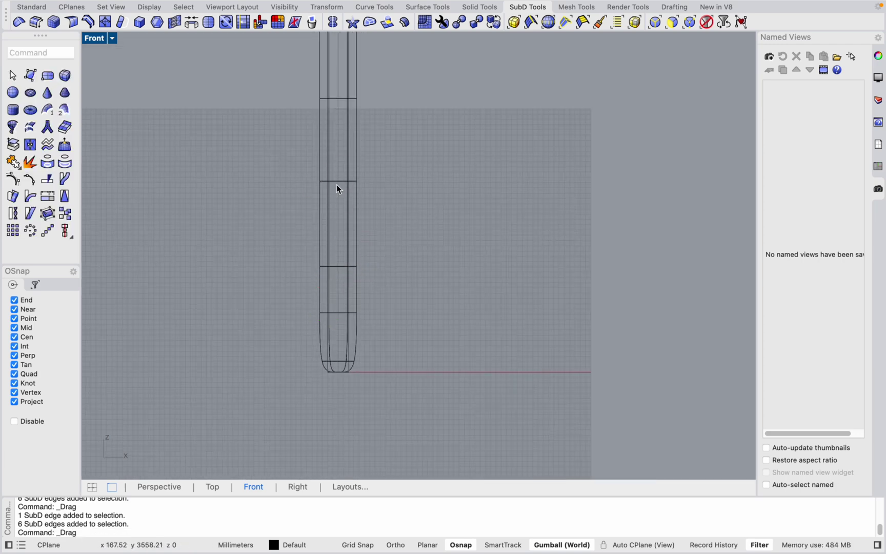
Select the full fourth horizontal edge loop above the column's bottom and move it down along Z toward the loops below.
{"action": "left_click", "coordinate": [342, 183]}
{"action": "left_click", "coordinate": [402, 183]}
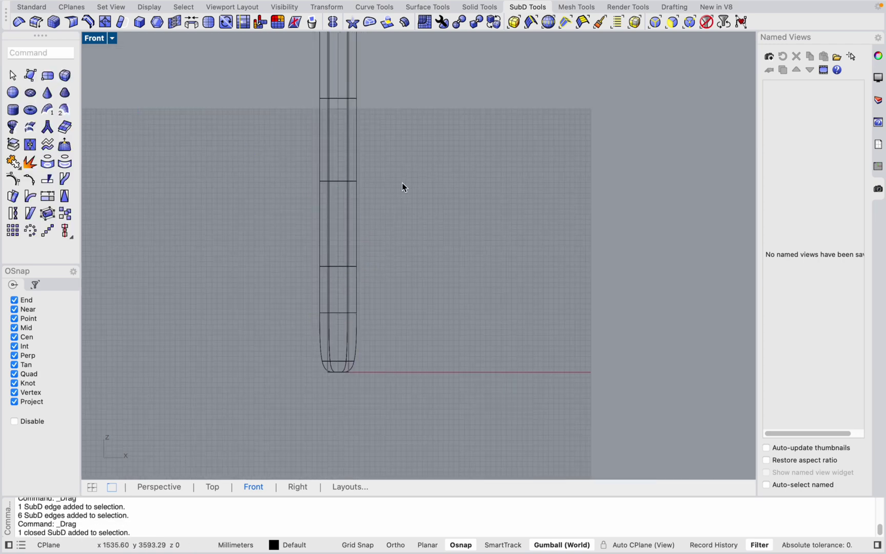
{"action": "left_click", "coordinate": [337, 182], "text": "ctrl+shift"}
{"action": "left_click_drag", "start_coordinate": [281, 150], "coordinate": [447, 194], "text": "ctrl+shift"}
{"action": "scroll", "coordinate": [318, 174], "scroll_direction": "up", "scroll_amount": 2}
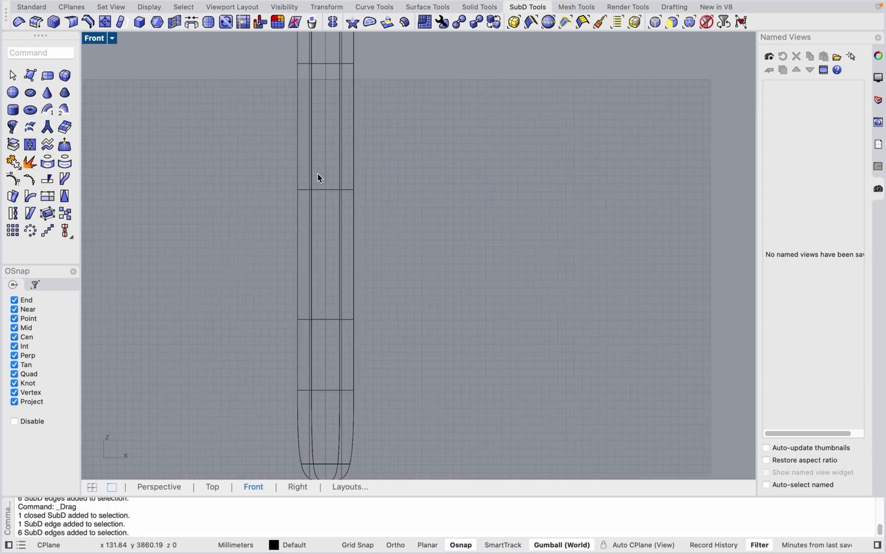
{"action": "double_click", "coordinate": [326, 189], "text": "ctrl+shift"}
{"action": "left_click_drag", "start_coordinate": [328, 158], "coordinate": [328, 287]}
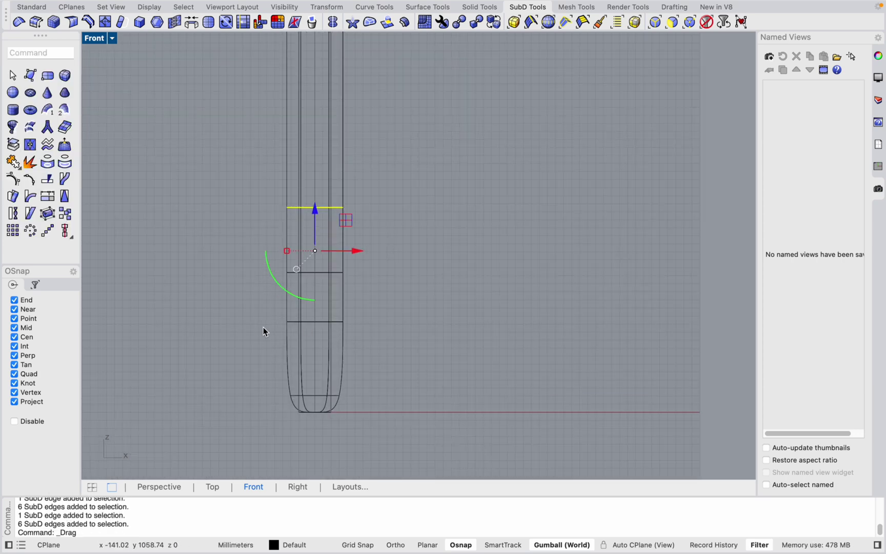
Window-select the sub-objects of the stem's bottom section in the Front view and switch the SubD to flat display in Perspective.
{"action": "scroll", "coordinate": [328, 338], "scroll_direction": "down", "scroll_amount": 5}
{"action": "scroll", "coordinate": [397, 348], "scroll_direction": "down", "scroll_amount": 5}
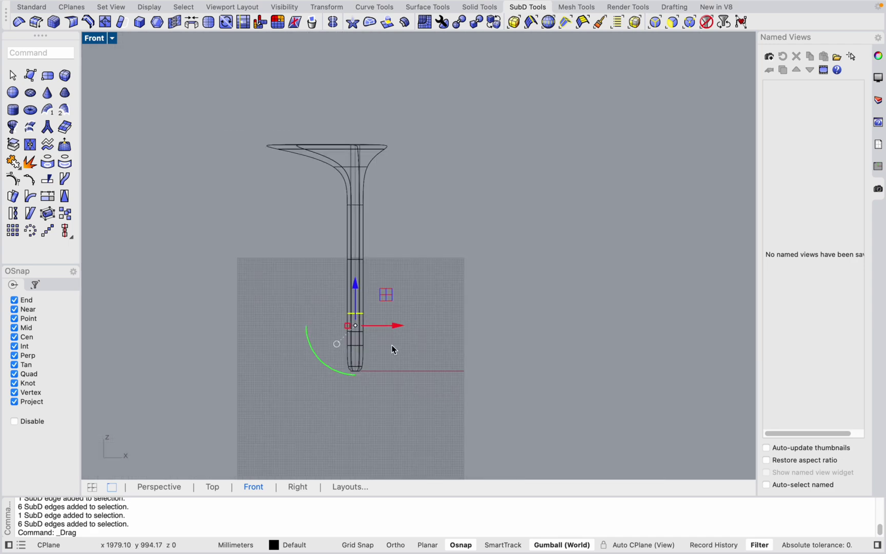
{"action": "scroll", "coordinate": [381, 347], "scroll_direction": "up", "scroll_amount": 10}
{"action": "scroll", "coordinate": [367, 343], "scroll_direction": "down", "scroll_amount": 3}
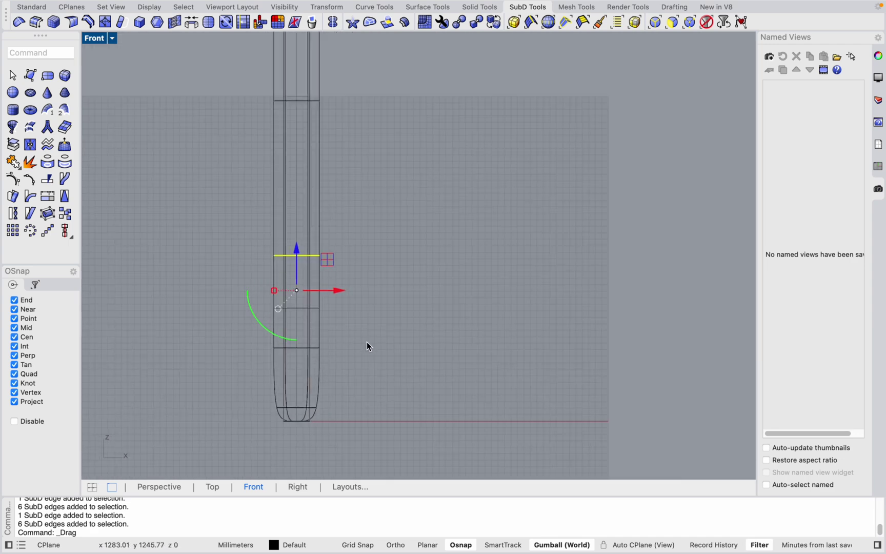
{"action": "scroll", "coordinate": [306, 415], "scroll_direction": "up", "scroll_amount": 5}
{"action": "scroll", "coordinate": [303, 310], "scroll_direction": "up", "scroll_amount": 2}
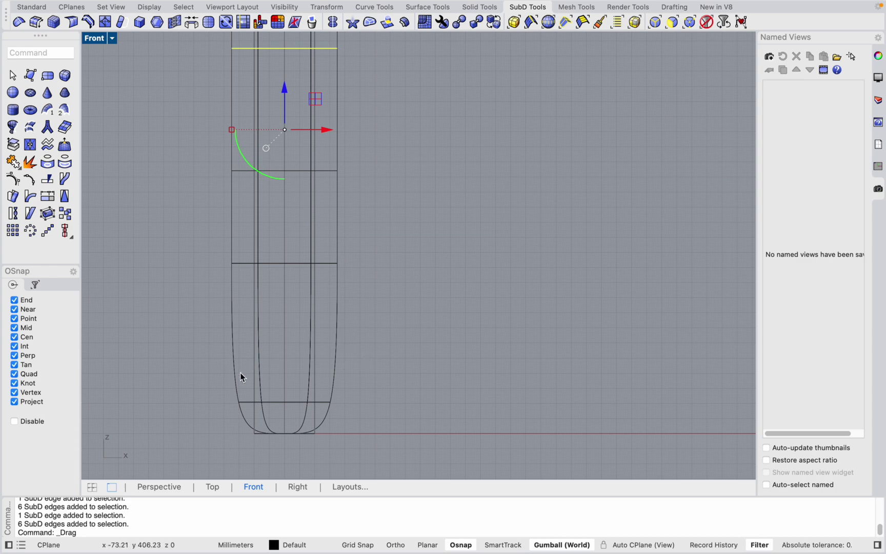
{"action": "scroll", "coordinate": [352, 388], "scroll_direction": "down", "scroll_amount": 4}
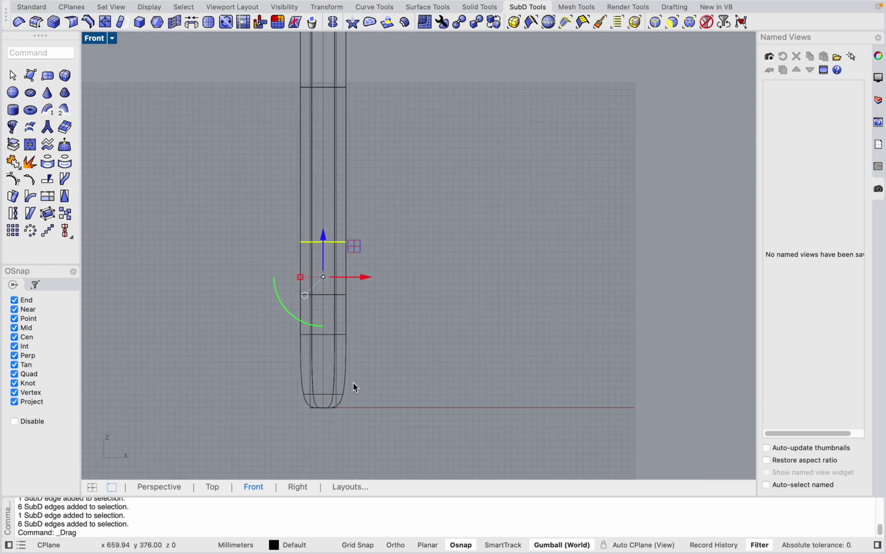
{"action": "left_click", "coordinate": [378, 365]}
{"action": "left_click", "coordinate": [229, 268]}
{"action": "left_click_drag", "start_coordinate": [230, 267], "coordinate": [405, 430]}
{"action": "left_click", "coordinate": [159, 486]}
{"action": "key", "text": "Tab"}
{"action": "scroll", "coordinate": [418, 347], "scroll_direction": "up", "scroll_amount": 5}
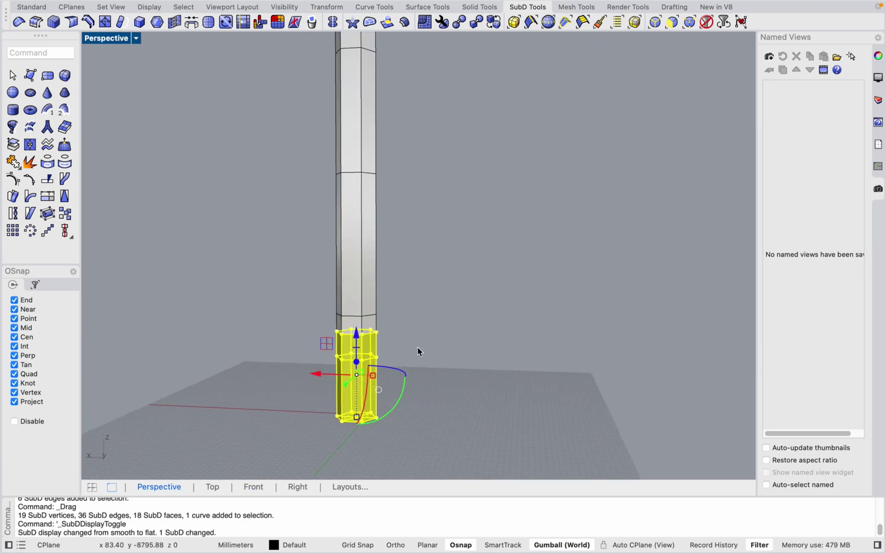
Scale the selected bottom section outward along X to widen the column's base.
{"action": "scroll", "coordinate": [412, 390], "scroll_direction": "down", "scroll_amount": 7}
{"action": "right_click_drag", "start_coordinate": [413, 390], "coordinate": [401, 381]}
{"action": "scroll", "coordinate": [402, 382], "scroll_direction": "up", "scroll_amount": 6}
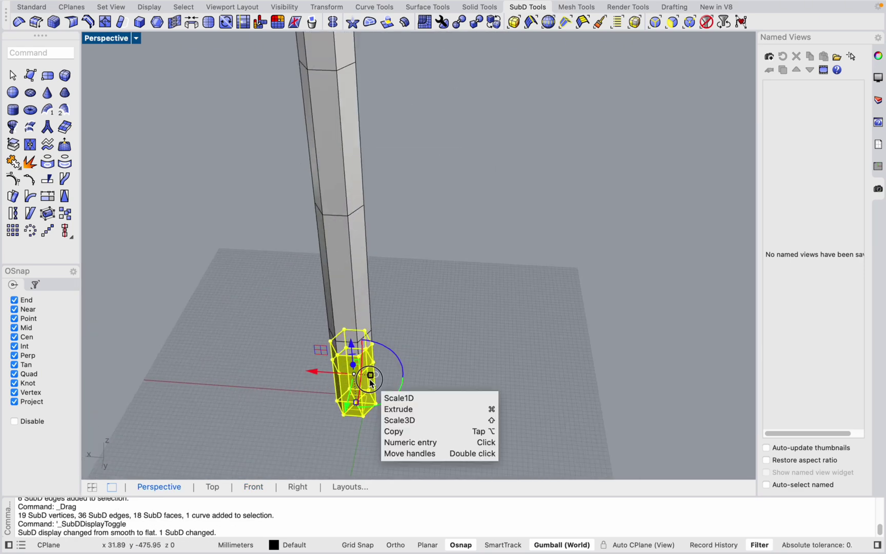
{"action": "left_click_drag", "start_coordinate": [370, 375], "coordinate": [392, 377]}
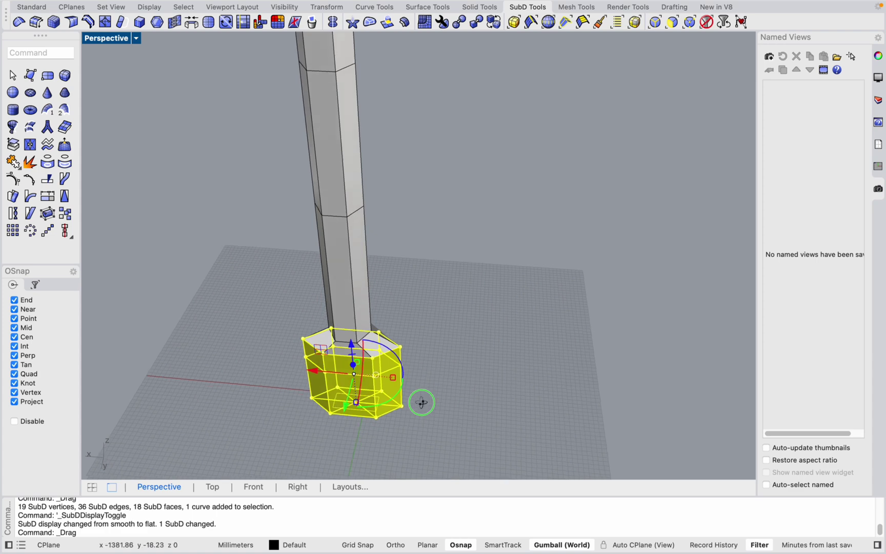
Scale the selected base section outward along Y, widen it slightly more along X, and clear the selection.
{"action": "right_click_drag", "start_coordinate": [419, 402], "coordinate": [354, 388]}
{"action": "left_click", "coordinate": [370, 380]}
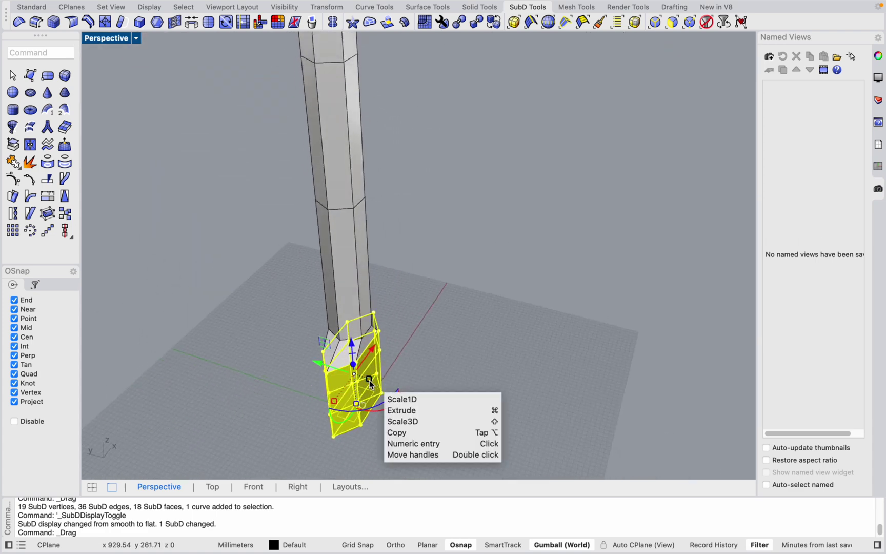
{"action": "key", "text": "Escape"}
{"action": "left_click_drag", "start_coordinate": [369, 379], "coordinate": [386, 387]}
{"action": "right_click_drag", "start_coordinate": [385, 388], "coordinate": [410, 409]}
{"action": "scroll", "coordinate": [399, 377], "scroll_direction": "up", "scroll_amount": 3}
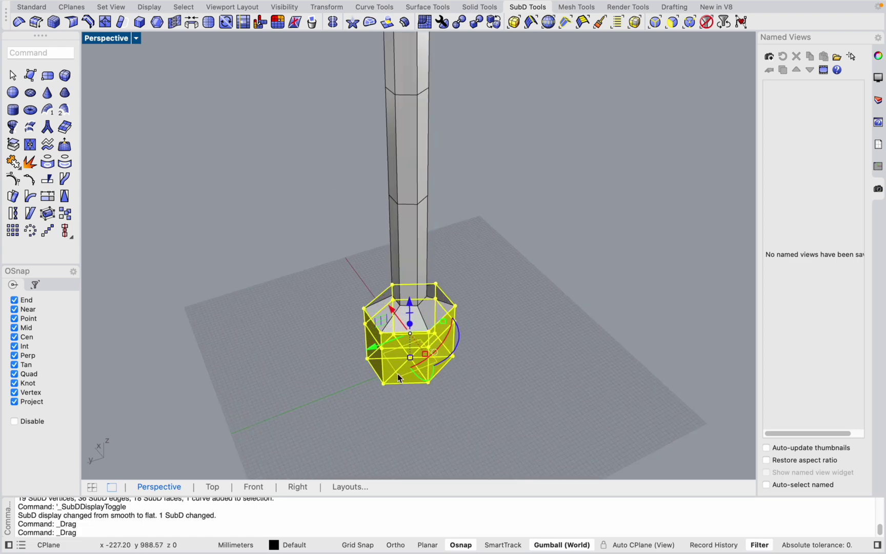
{"action": "left_click_drag", "start_coordinate": [425, 355], "coordinate": [429, 360]}
{"action": "scroll", "coordinate": [428, 360], "scroll_direction": "down", "scroll_amount": 4}
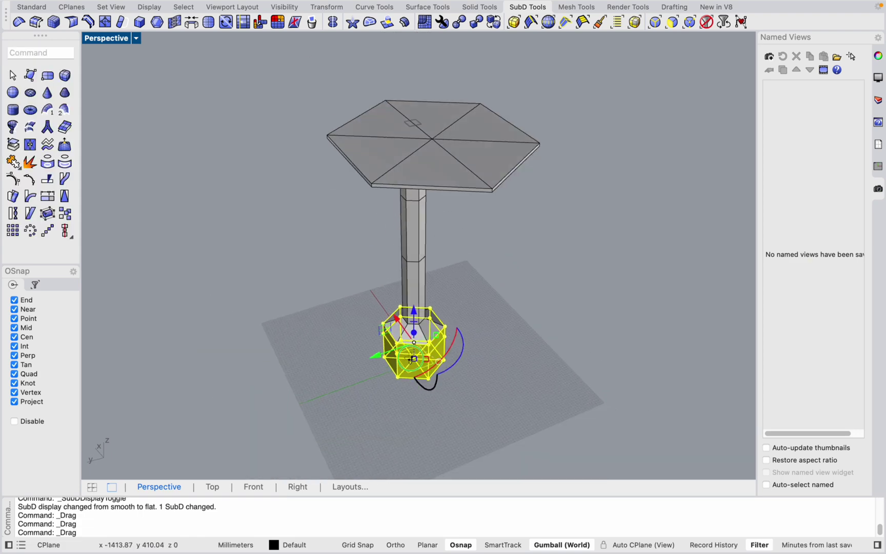
{"action": "right_click_drag", "start_coordinate": [429, 360], "coordinate": [510, 298]}
{"action": "left_click", "coordinate": [511, 299]}
Select the leftover rectangular curve on the underside of the base and delete it.
{"action": "scroll", "coordinate": [458, 370], "scroll_direction": "up", "scroll_amount": 4}
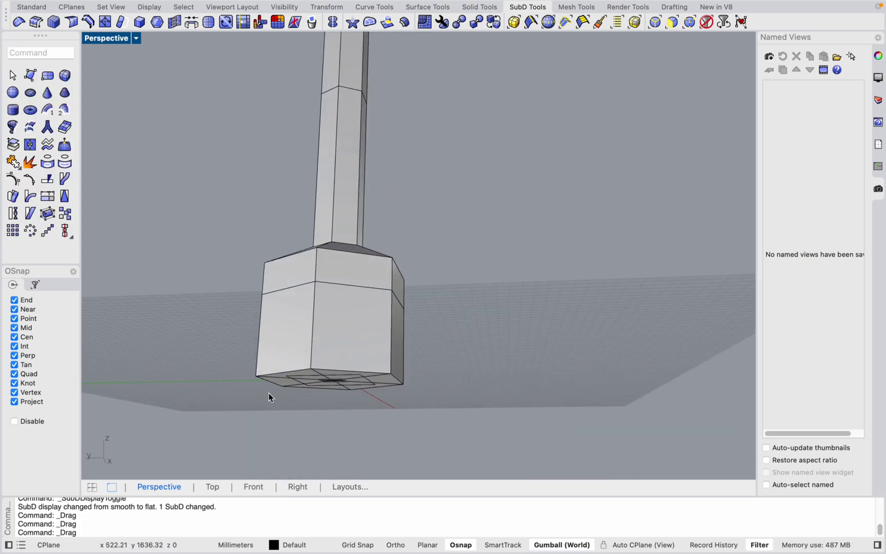
{"action": "scroll", "coordinate": [378, 363], "scroll_direction": "up", "scroll_amount": 4}
{"action": "left_click", "coordinate": [432, 330]}
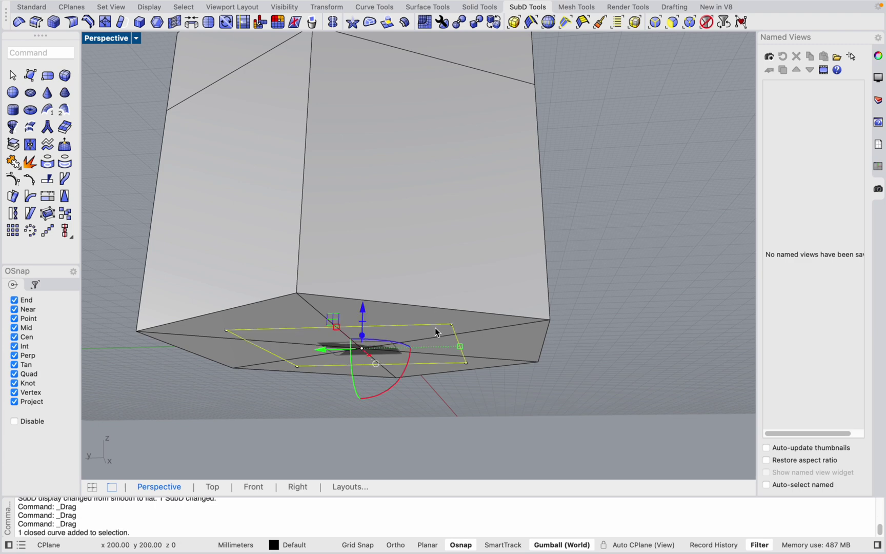
{"action": "key", "text": "Delete"}
{"action": "scroll", "coordinate": [425, 333], "scroll_direction": "down", "scroll_amount": 4}
{"action": "scroll", "coordinate": [426, 338], "scroll_direction": "down", "scroll_amount": 3}
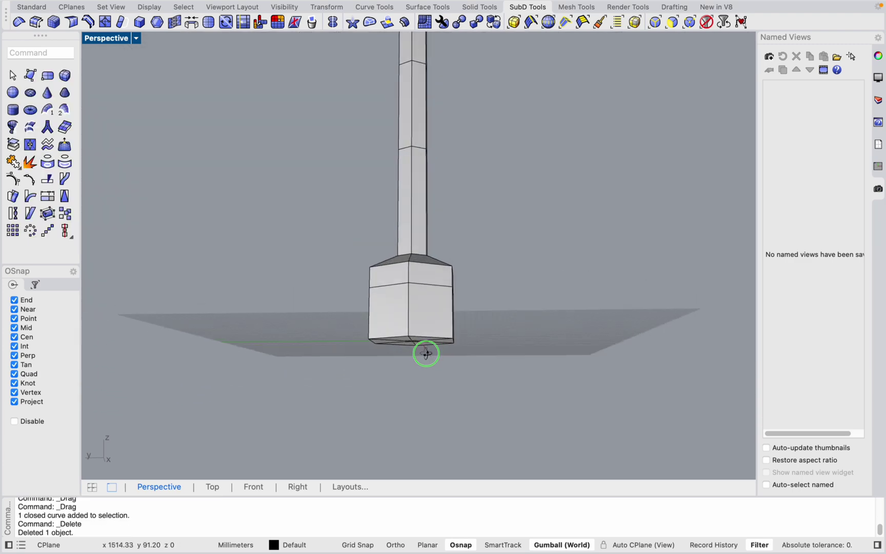
Examine the widened base in smooth SubD display and return to flat display.
{"action": "right_click_drag", "start_coordinate": [425, 352], "coordinate": [467, 354]}
{"action": "key", "text": "Tab"}
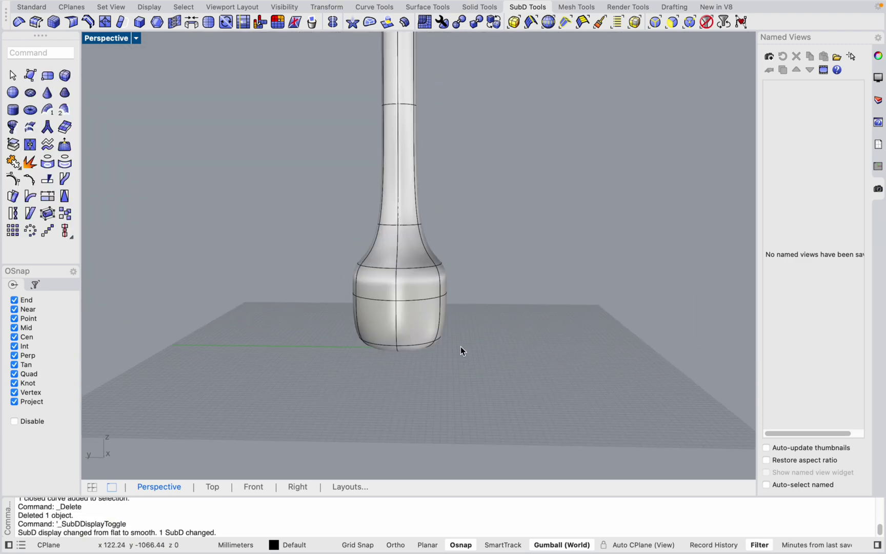
{"action": "key", "text": "Tab"}
{"action": "key", "text": "ctrl+Left"}
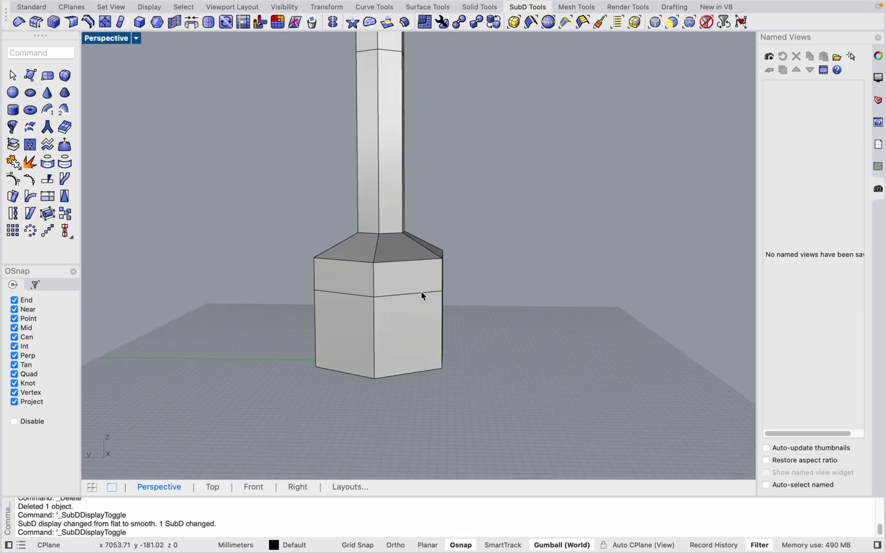
Select the two upper horizontal edge loops of the widened base and scale them outward along Y.
{"action": "double_click", "coordinate": [417, 293]}
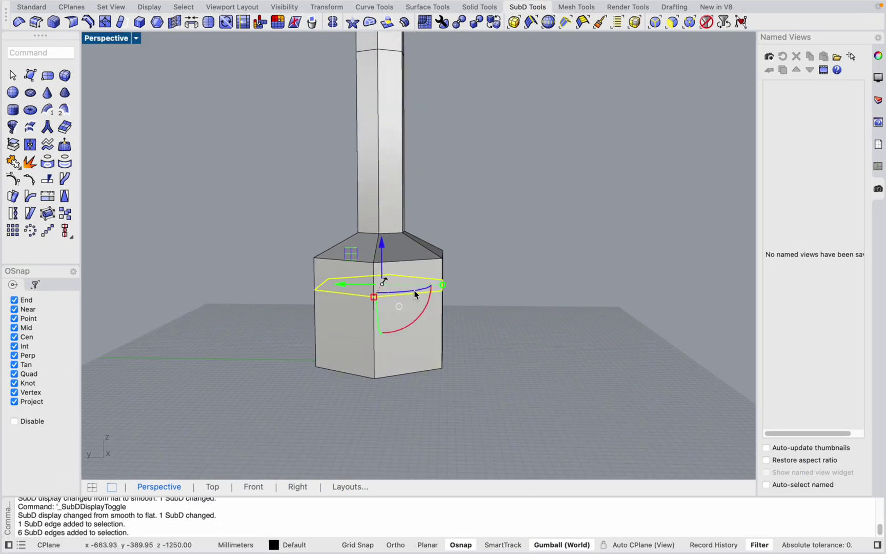
{"action": "double_click", "coordinate": [401, 267]}
{"action": "right_click_drag", "start_coordinate": [401, 270], "coordinate": [464, 252]}
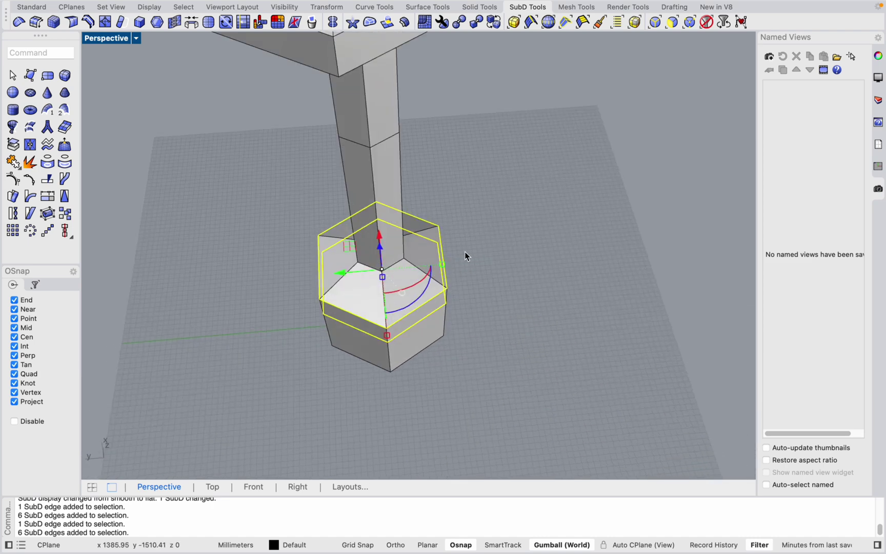
{"action": "left_click_drag", "start_coordinate": [444, 264], "coordinate": [530, 280]}
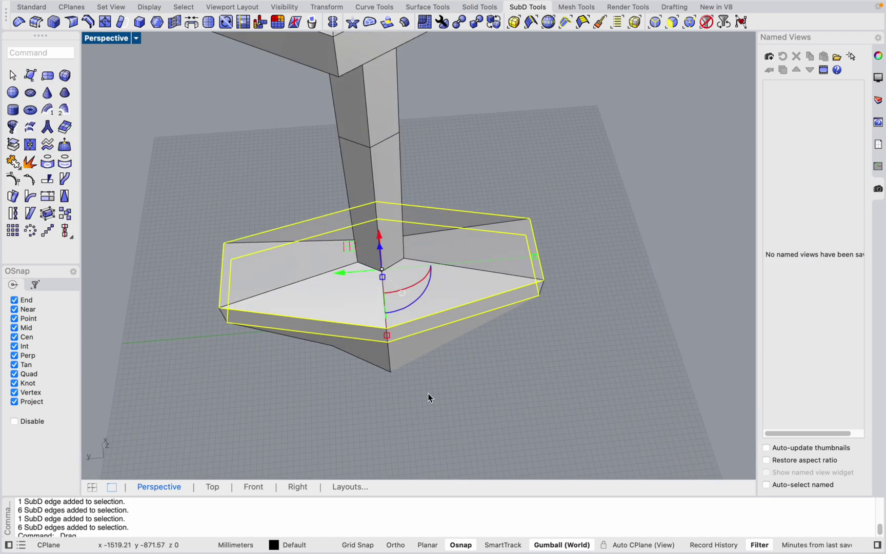
Scale the two selected edge loops of the base outward along X and clear the selection.
{"action": "right_click_drag", "start_coordinate": [429, 395], "coordinate": [354, 305]}
{"action": "left_click_drag", "start_coordinate": [310, 286], "coordinate": [197, 327]}
{"action": "scroll", "coordinate": [410, 330], "scroll_direction": "down", "scroll_amount": 10}
{"action": "mouse_move", "coordinate": [409, 352]}
{"action": "right_mouse_down"}
{"action": "mouse_move", "coordinate": [366, 209]}
{"action": "mouse_move", "coordinate": [500, 313]}
{"action": "mouse_move", "coordinate": [425, 398]}
{"action": "mouse_move", "coordinate": [385, 374]}
{"action": "mouse_move", "coordinate": [336, 382]}
{"action": "mouse_move", "coordinate": [254, 359]}
{"action": "mouse_move", "coordinate": [409, 366]}
{"action": "right_mouse_up"}
{"action": "scroll", "coordinate": [349, 177], "scroll_direction": "up", "scroll_amount": 5}
{"action": "key", "text": "Escape"}
Examine the whole column in smooth SubD display and return to flat display.
{"action": "key", "text": "Tab"}
{"action": "scroll", "coordinate": [384, 369], "scroll_direction": "down", "scroll_amount": 6}
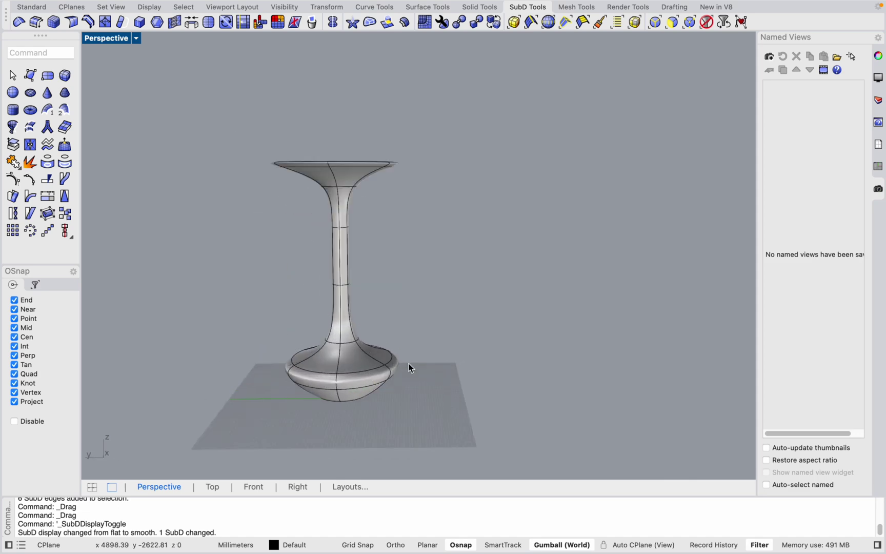
{"action": "scroll", "coordinate": [409, 366], "scroll_direction": "up", "scroll_amount": 5}
{"action": "scroll", "coordinate": [410, 367], "scroll_direction": "down", "scroll_amount": 5}
{"action": "scroll", "coordinate": [388, 372], "scroll_direction": "up", "scroll_amount": 3}
{"action": "scroll", "coordinate": [389, 371], "scroll_direction": "down", "scroll_amount": 2}
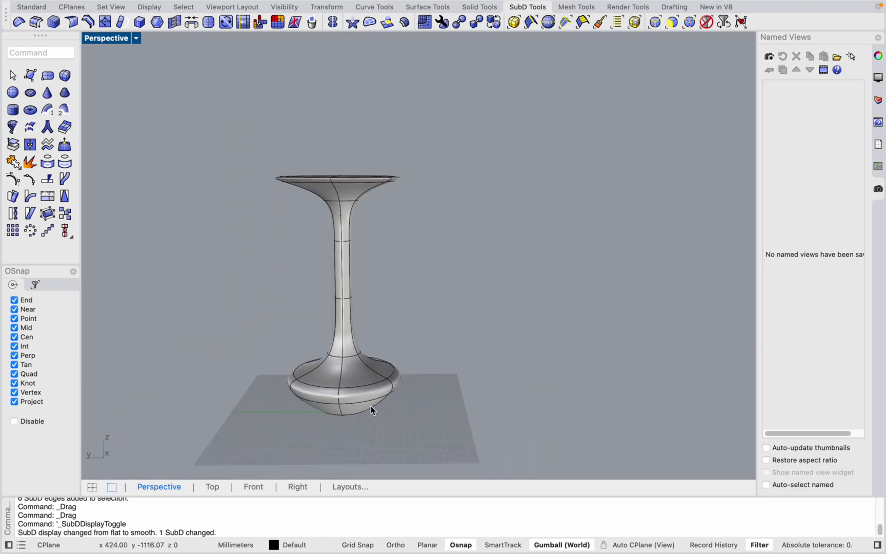
{"action": "right_click_drag", "start_coordinate": [371, 406], "coordinate": [325, 396]}
{"action": "key", "text": "Tab"}
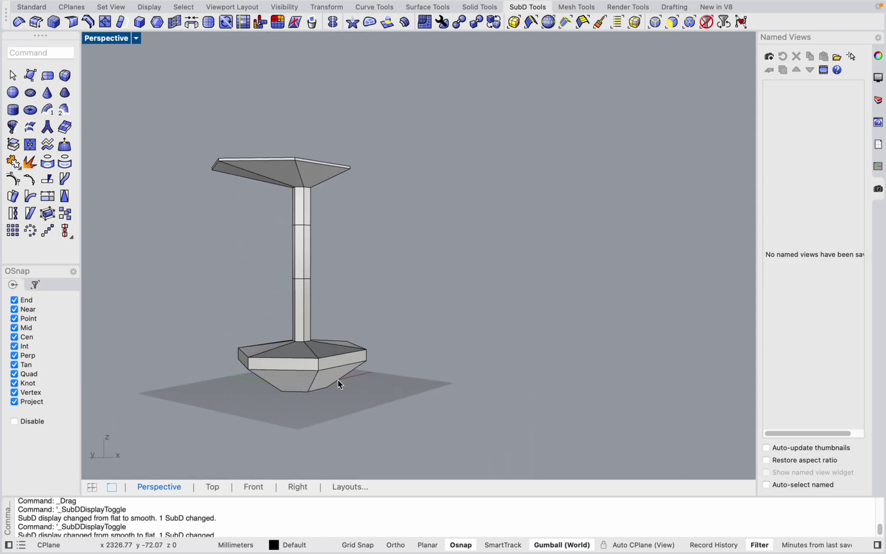
{"action": "scroll", "coordinate": [338, 382], "scroll_direction": "up", "scroll_amount": 3}
{"action": "scroll", "coordinate": [345, 377], "scroll_direction": "down", "scroll_amount": 3}
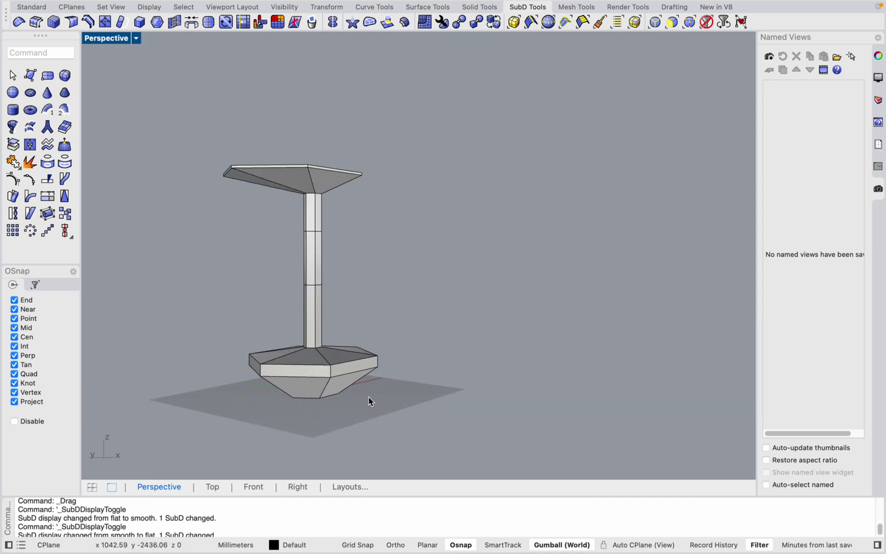
In the front view, measure the height from the base's upper edge loop to the ground with a temporary line.
{"action": "left_click", "coordinate": [255, 487]}
{"action": "scroll", "coordinate": [420, 327], "scroll_direction": "up", "scroll_amount": 2}
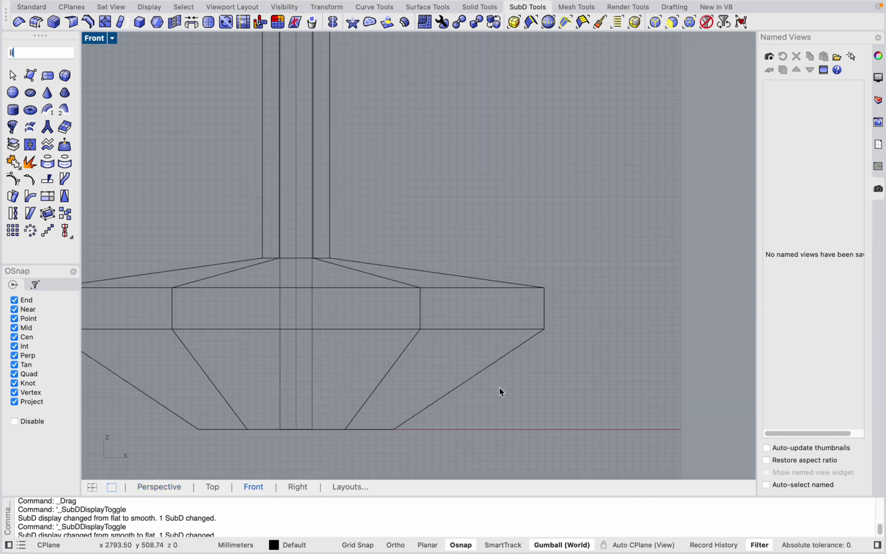
{"action": "type", "text": "ne"}
{"action": "key", "text": "Return"}
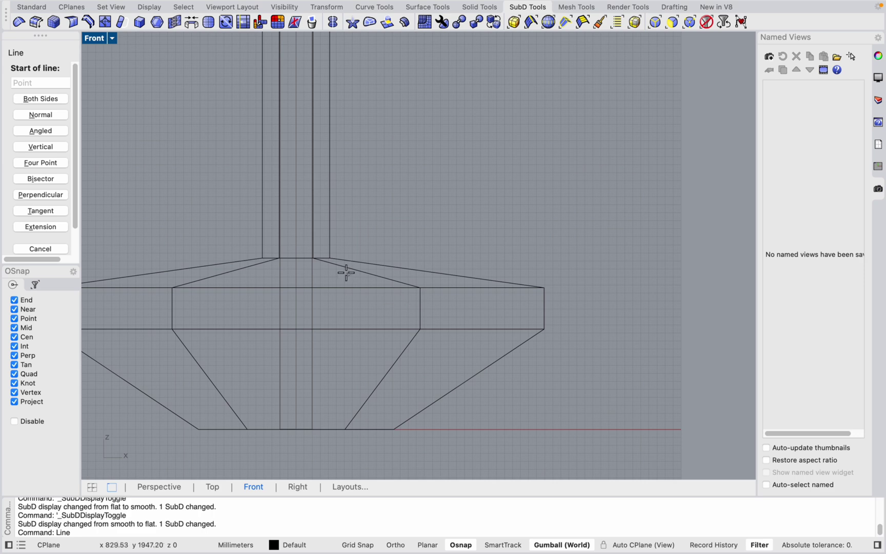
{"action": "left_click", "coordinate": [349, 289]}
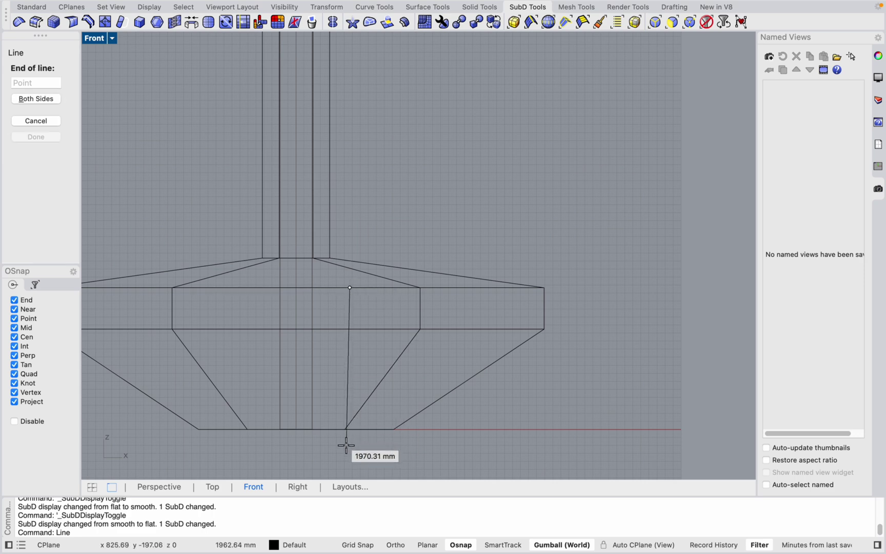
{"action": "key", "text": "Escape"}
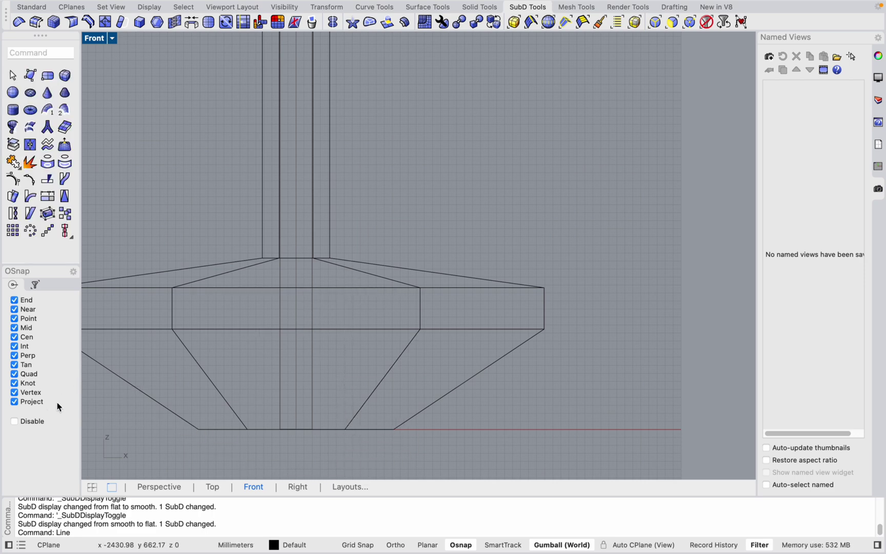
Measure the base's height again upward from its underside with a temporary line, then discard the line.
{"action": "key", "text": "Return"}
{"action": "scroll", "coordinate": [367, 439], "scroll_direction": "up", "scroll_amount": 3}
{"action": "left_click", "coordinate": [369, 425]}
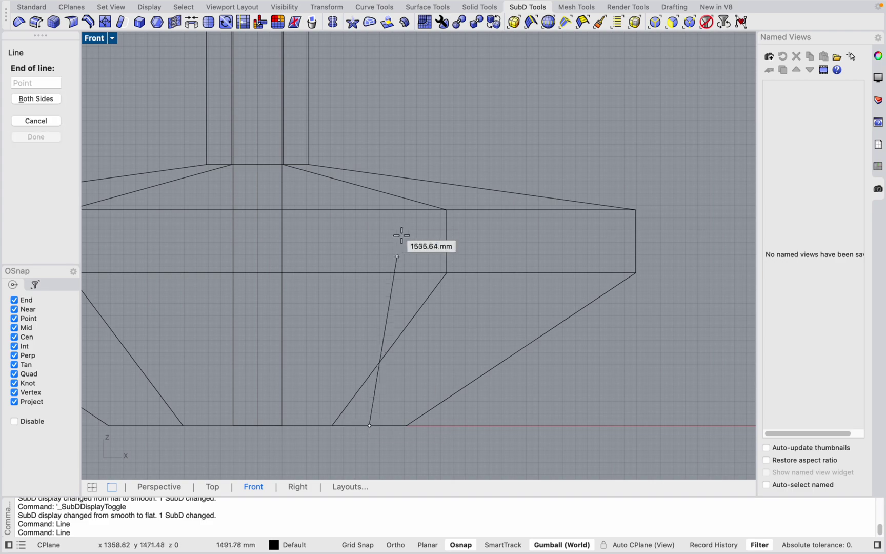
{"action": "scroll", "coordinate": [544, 322], "scroll_direction": "down", "scroll_amount": 5}
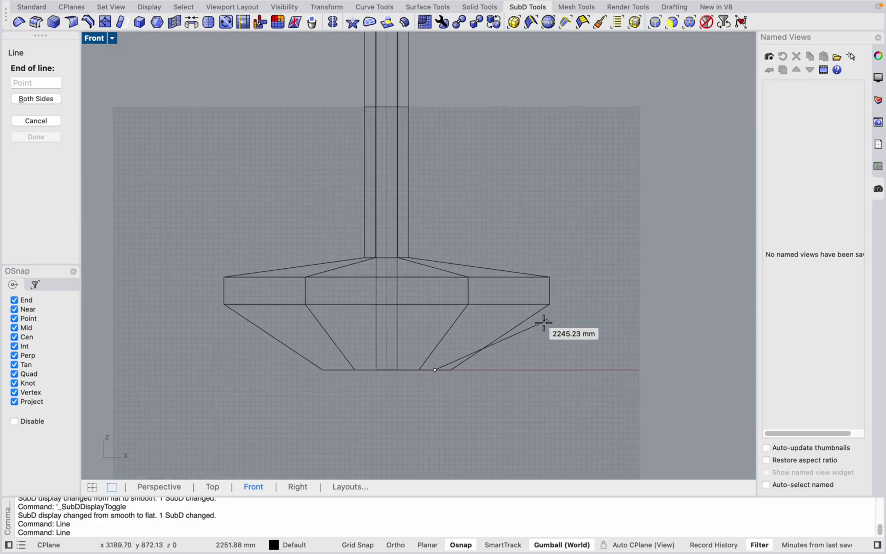
{"action": "key", "text": "Escape"}
{"action": "scroll", "coordinate": [522, 327], "scroll_direction": "up", "scroll_amount": 5}
{"action": "scroll", "coordinate": [545, 342], "scroll_direction": "down", "scroll_amount": 2}
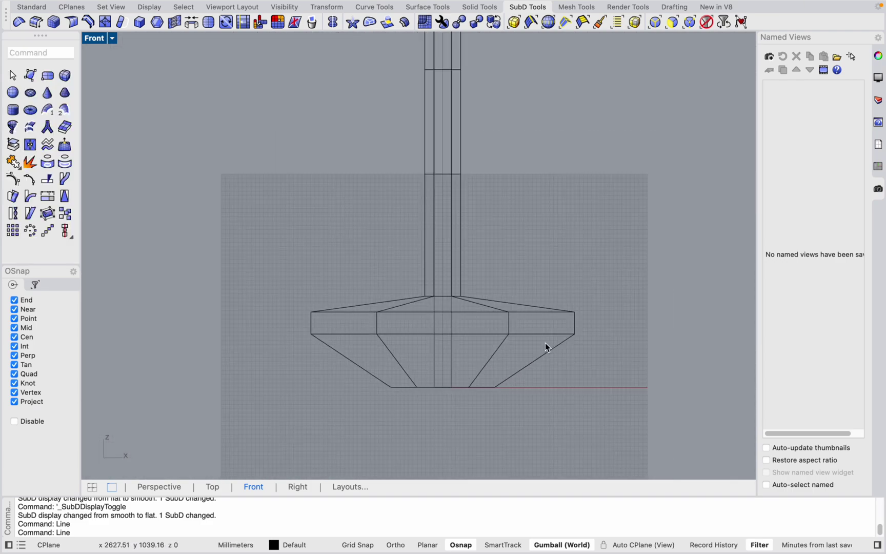
{"action": "scroll", "coordinate": [500, 352], "scroll_direction": "up", "scroll_amount": 1}
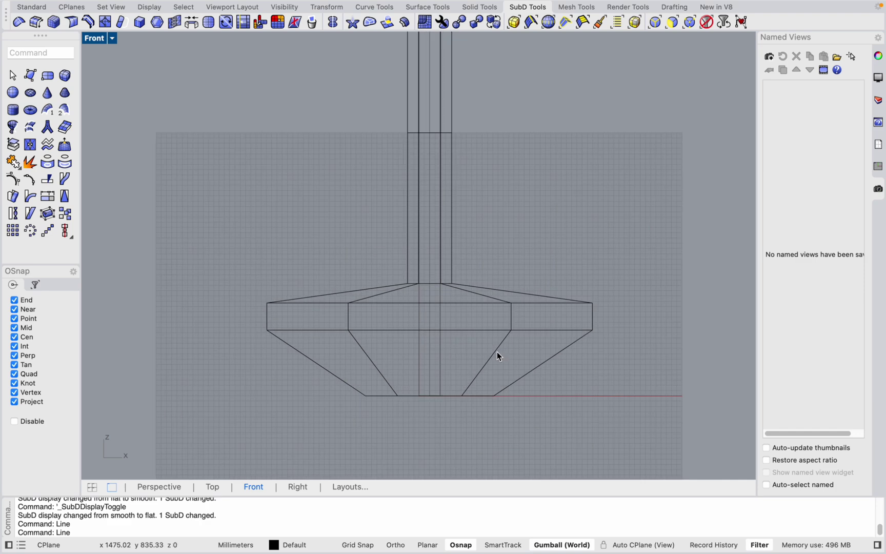
{"action": "scroll", "coordinate": [462, 358], "scroll_direction": "down", "scroll_amount": 2}
{"action": "scroll", "coordinate": [546, 344], "scroll_direction": "up", "scroll_amount": 2}
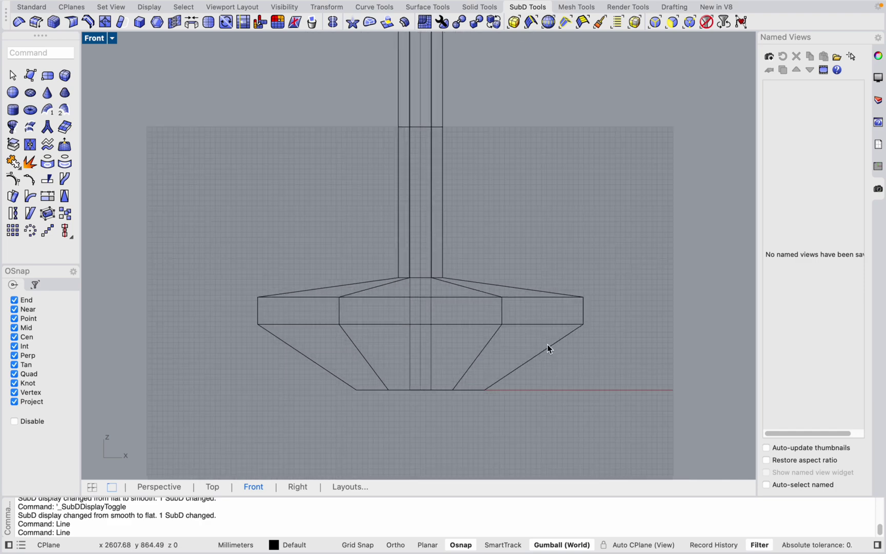
Select the upper base section up to the stem junction, lower it along Z, and clear the selection.
{"action": "left_click_drag", "start_coordinate": [182, 231], "coordinate": [661, 361]}
{"action": "left_click_drag", "start_coordinate": [421, 259], "coordinate": [420, 296]}
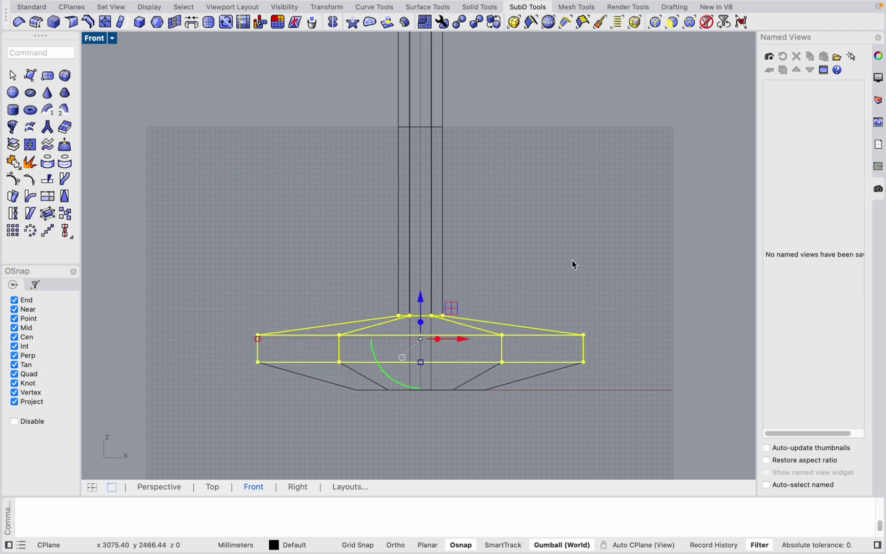
{"action": "key", "text": "Escape"}
Measure the lowered base's height from the corner of its upper loop to the ground with a temporary line.
{"action": "scroll", "coordinate": [530, 370], "scroll_direction": "up", "scroll_amount": 2}
{"action": "key", "text": "Return"}
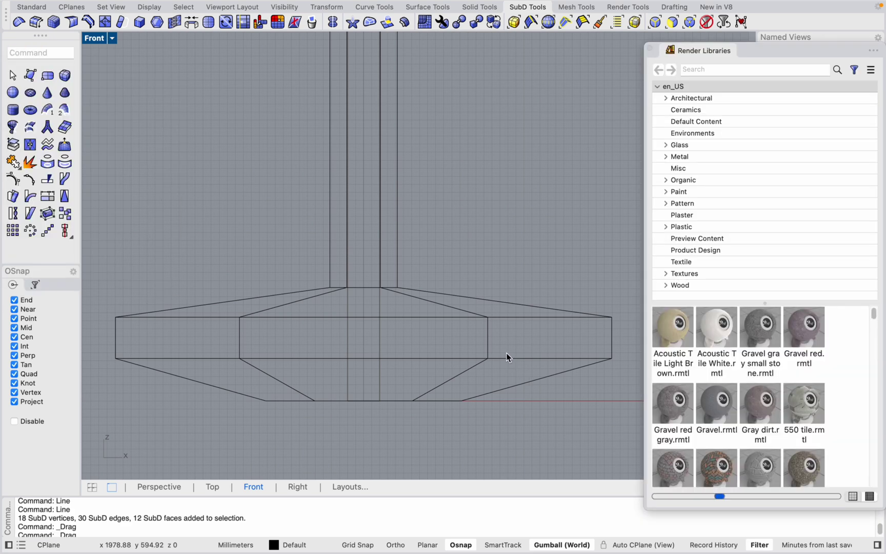
{"action": "left_click", "coordinate": [651, 50]}
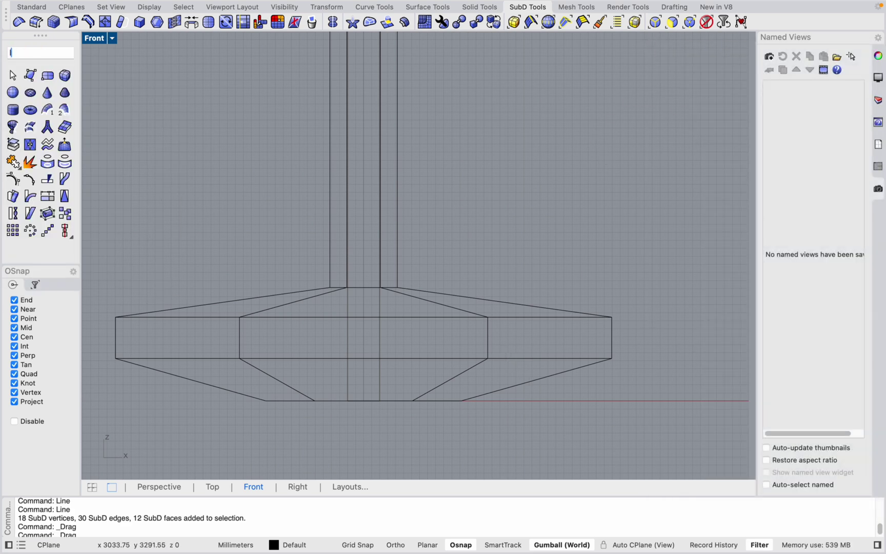
{"action": "type", "text": "Line"}
{"action": "key", "text": "Return"}
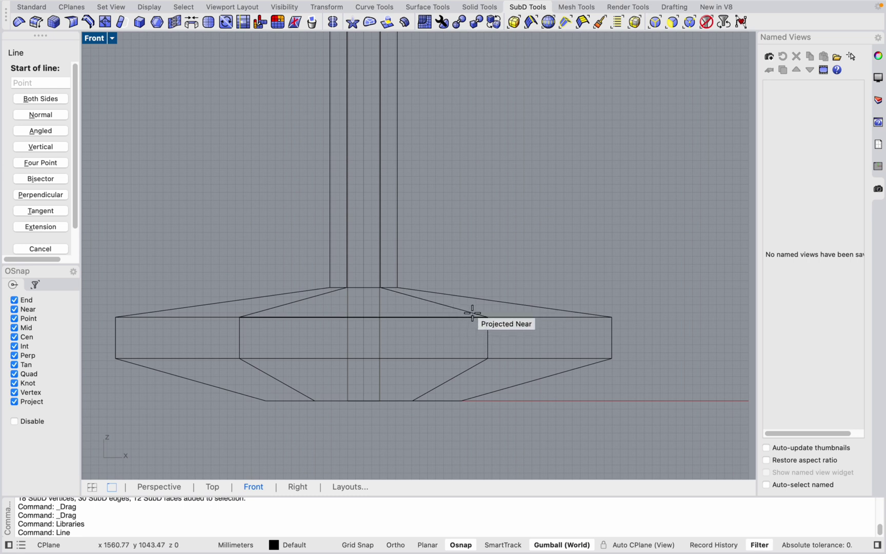
{"action": "left_click", "coordinate": [487, 318]}
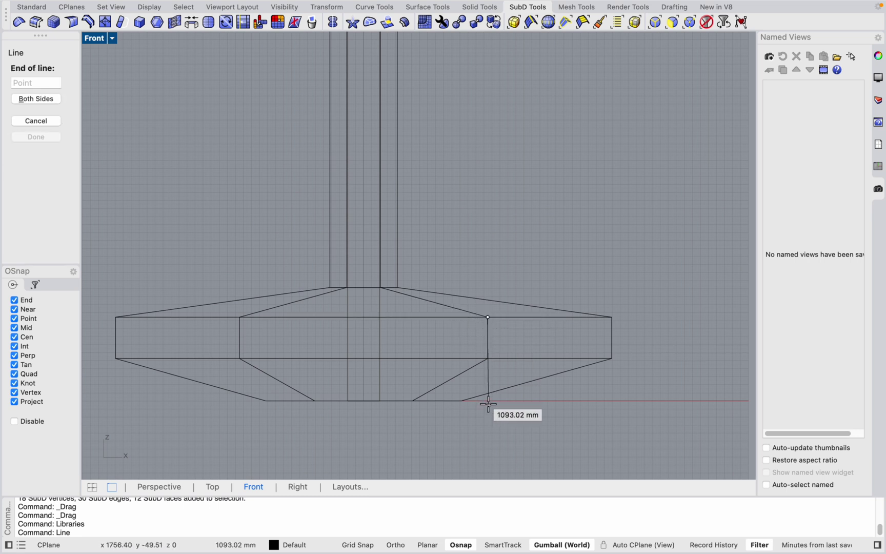
{"action": "key", "text": "Escape"}
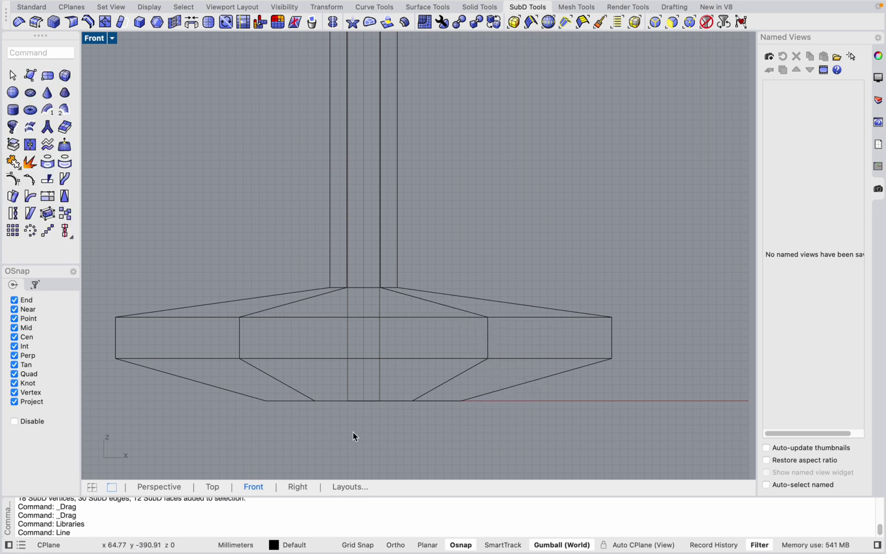
Check the lowered base in smooth SubD display and in perspective, returning to flat display in the front view.
{"action": "key", "text": "Tab"}
{"action": "scroll", "coordinate": [366, 375], "scroll_direction": "down", "scroll_amount": 2}
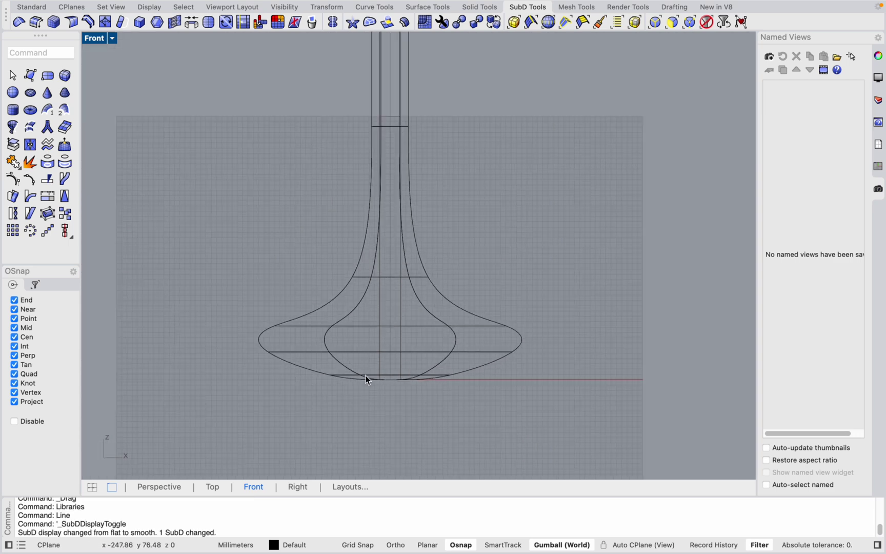
{"action": "scroll", "coordinate": [382, 358], "scroll_direction": "up", "scroll_amount": 4}
{"action": "key", "text": "Tab"}
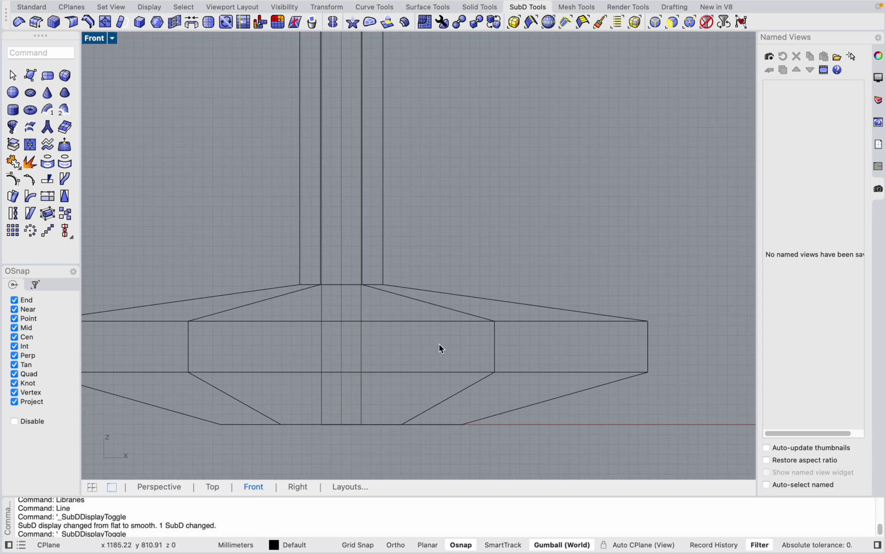
{"action": "left_click", "coordinate": [156, 488]}
{"action": "right_click_drag", "start_coordinate": [558, 311], "coordinate": [336, 380]}
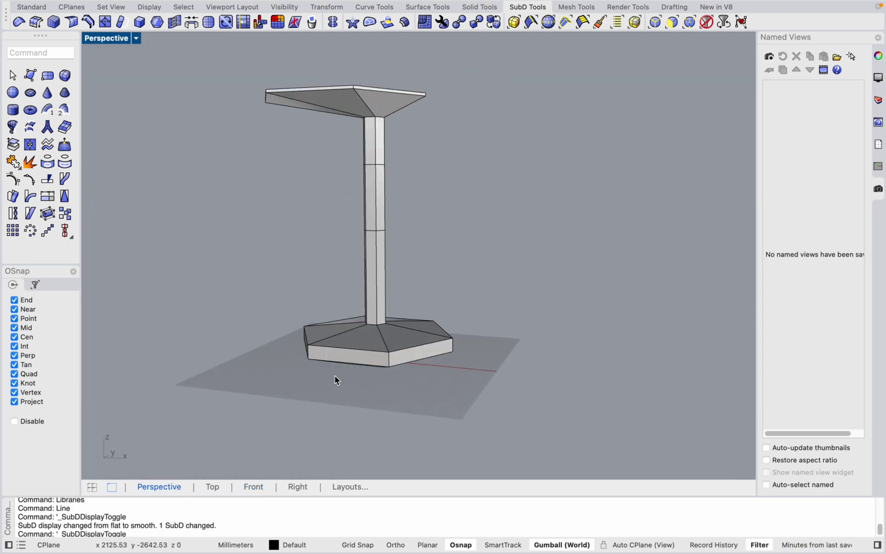
{"action": "left_click", "coordinate": [255, 489]}
{"action": "scroll", "coordinate": [426, 334], "scroll_direction": "down", "scroll_amount": 4}
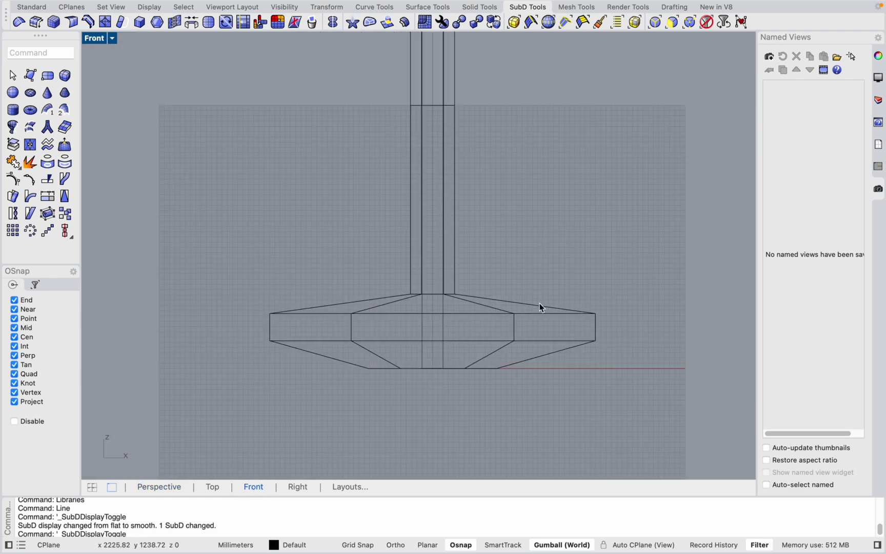
Select the base's vertical middle band and scale it slightly inward along Y and X.
{"action": "left_click_drag", "start_coordinate": [243, 292], "coordinate": [660, 344]}
{"action": "scroll", "coordinate": [401, 293], "scroll_direction": "up", "scroll_amount": 3}
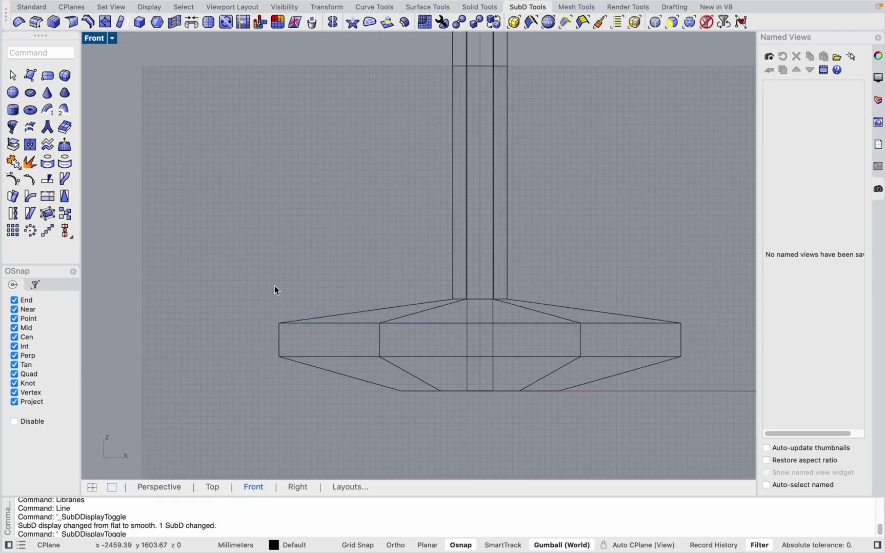
{"action": "left_click_drag", "start_coordinate": [201, 301], "coordinate": [740, 369]}
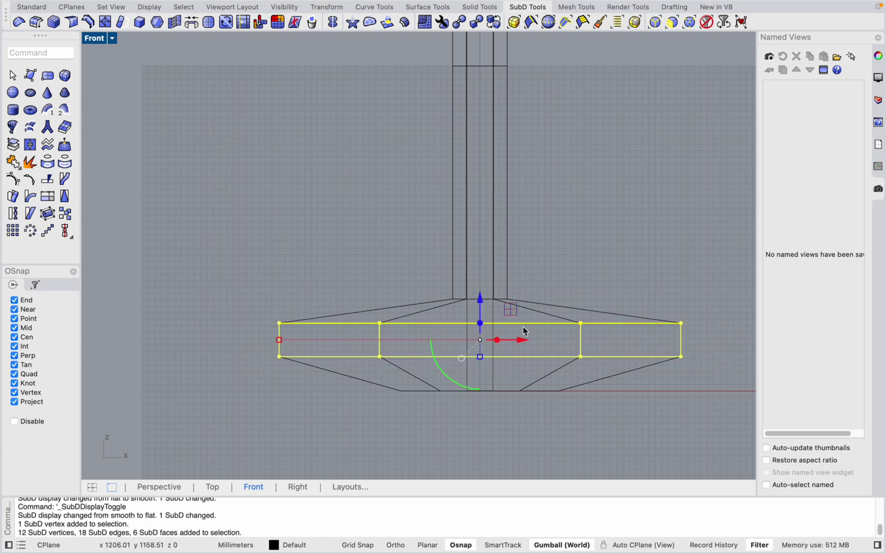
{"action": "left_click", "coordinate": [150, 487]}
{"action": "right_click_drag", "start_coordinate": [352, 388], "coordinate": [317, 353]}
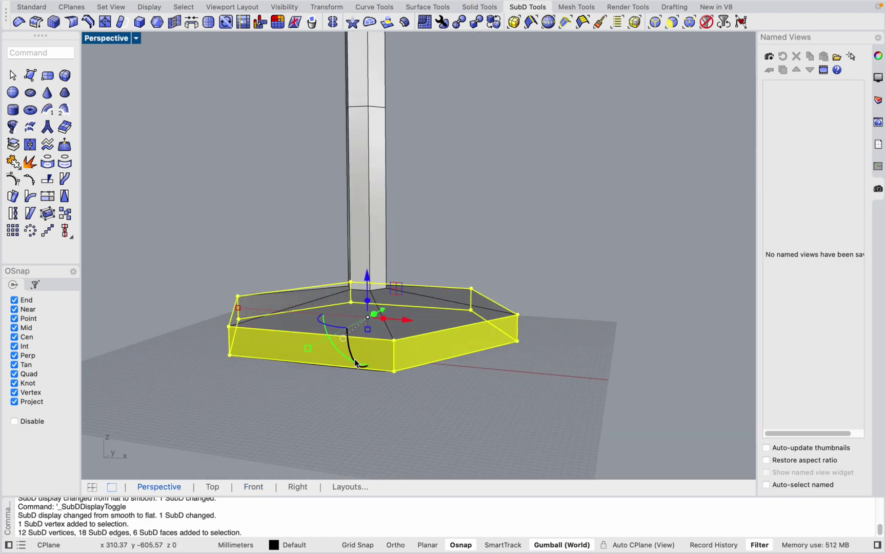
{"action": "left_click_drag", "start_coordinate": [309, 351], "coordinate": [324, 341]}
{"action": "right_click_drag", "start_coordinate": [371, 359], "coordinate": [387, 417]}
{"action": "left_click_drag", "start_coordinate": [243, 285], "coordinate": [262, 291]}
{"action": "right_click_drag", "start_coordinate": [352, 362], "coordinate": [386, 327]}
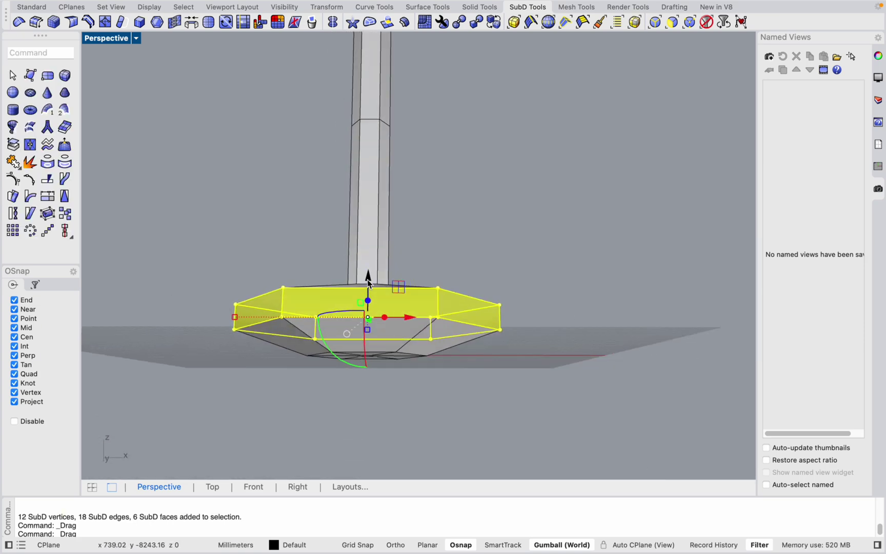
Lower the selected middle band slightly along Z and clear the selection.
{"action": "left_click_drag", "start_coordinate": [368, 277], "coordinate": [368, 287]}
{"action": "right_click_drag", "start_coordinate": [447, 383], "coordinate": [441, 396]}
{"action": "left_click", "coordinate": [443, 390]}
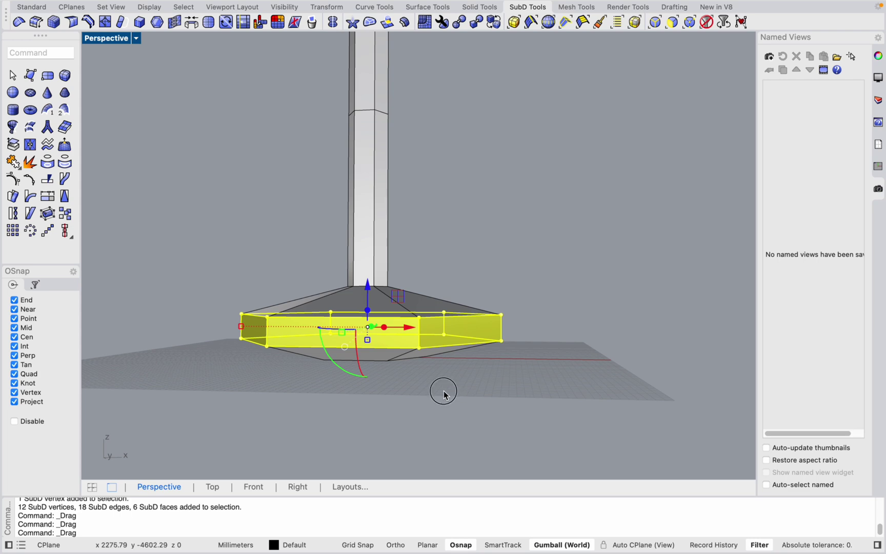
In the front view, select the lower horizontal edge loop of the base's middle band, raise it along Z, and deselect it.
{"action": "left_click", "coordinate": [253, 487]}
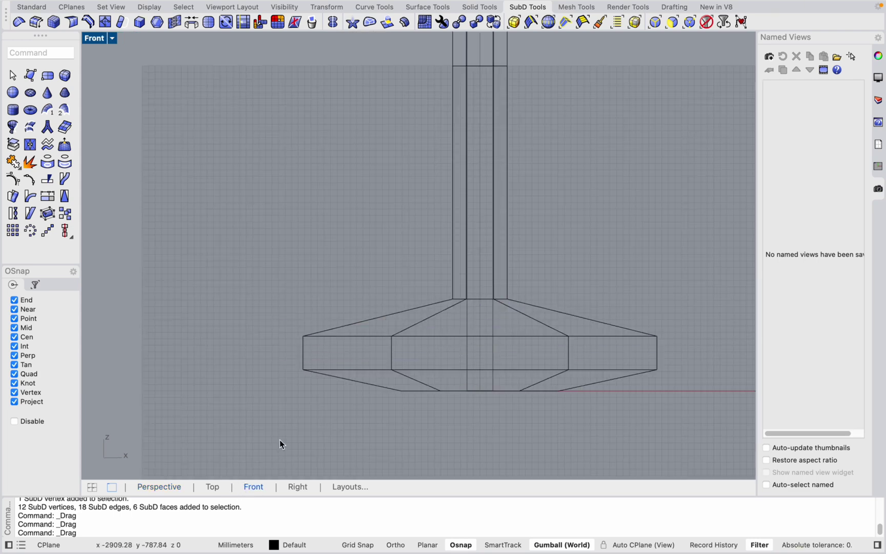
{"action": "double_click", "coordinate": [434, 370]}
{"action": "left_click_drag", "start_coordinate": [482, 331], "coordinate": [481, 316]}
{"action": "scroll", "coordinate": [651, 336], "scroll_direction": "up", "scroll_amount": 3}
{"action": "left_click", "coordinate": [695, 301]}
Measure the thinned band's upper edge height above the ground with a temporary line and return to the perspective view.
{"action": "type", "text": "Li"}
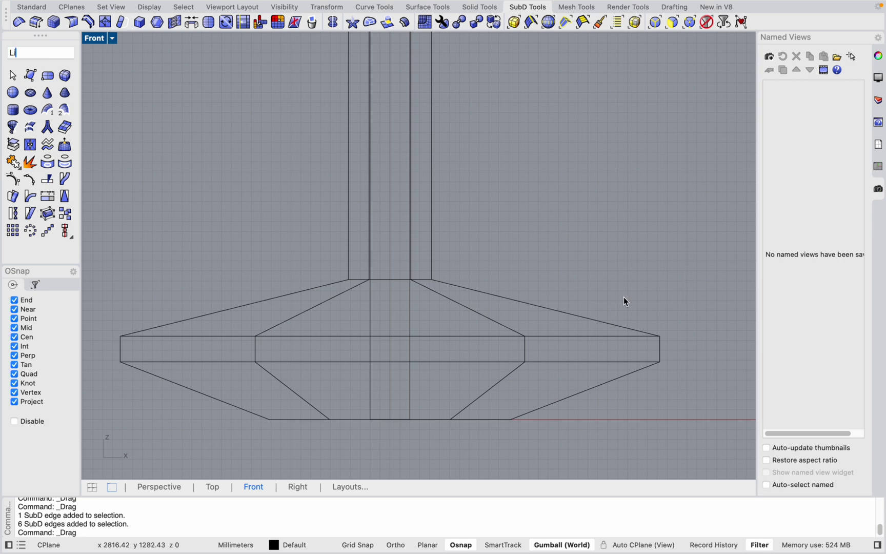
{"action": "key", "text": "Return"}
{"action": "left_click", "coordinate": [645, 46]}
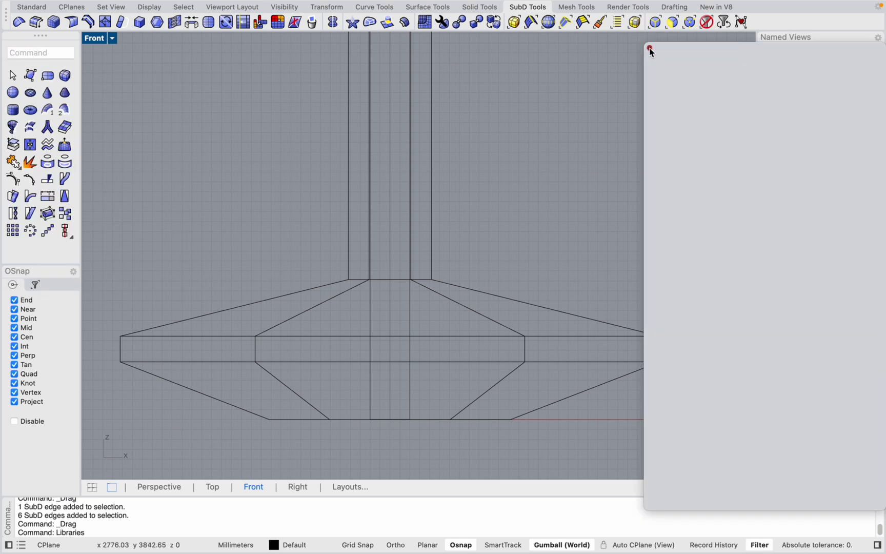
{"action": "type", "text": "Line"}
{"action": "key", "text": "Return"}
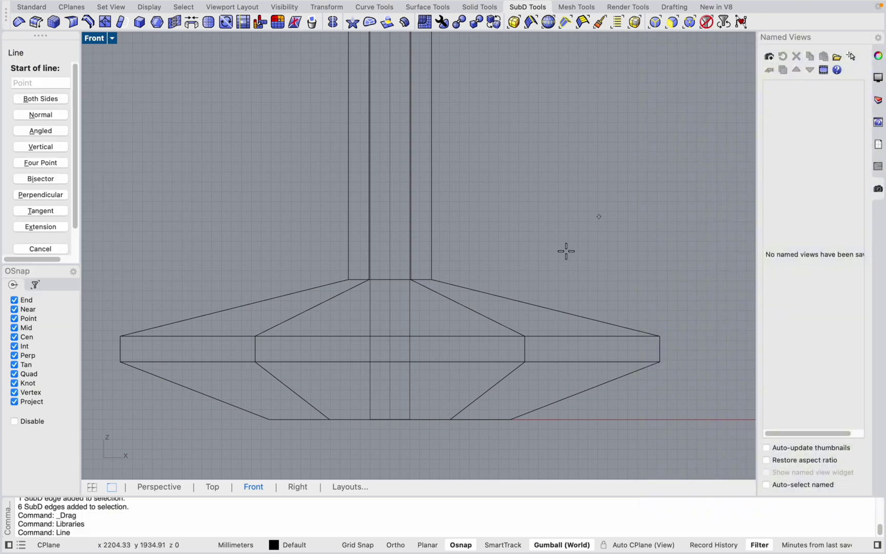
{"action": "left_click", "coordinate": [515, 336]}
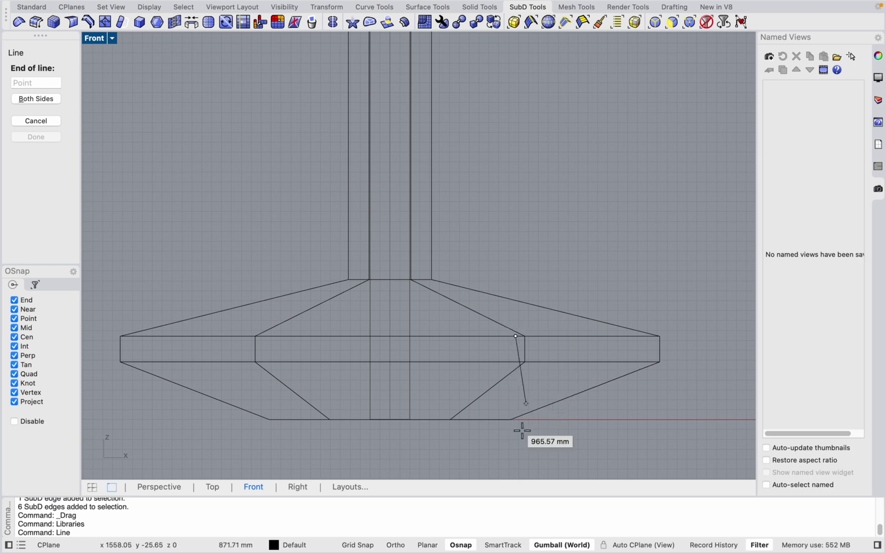
{"action": "key", "text": "Escape"}
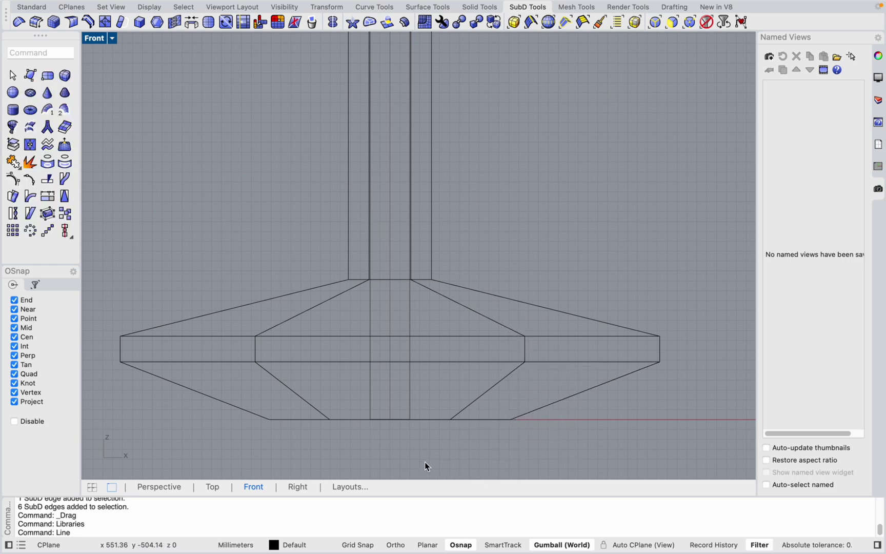
{"action": "left_click", "coordinate": [164, 487]}
{"action": "right_click_drag", "start_coordinate": [236, 436], "coordinate": [510, 341]}
{"action": "scroll", "coordinate": [510, 342], "scroll_direction": "down", "scroll_amount": 3}
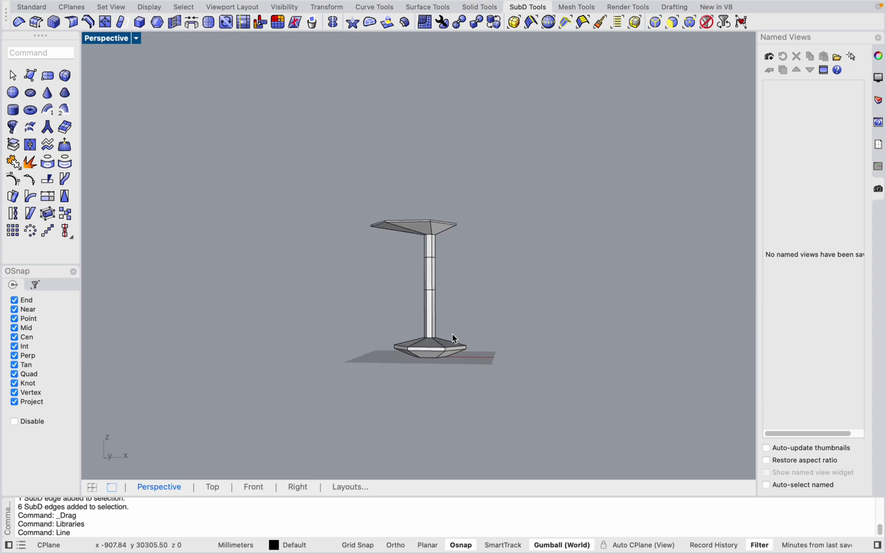
Show the column as a smooth SubD and examine its stem and base from several sides, comparing with the flat display.
{"action": "key", "text": "Tab"}
{"action": "right_click_drag", "start_coordinate": [515, 386], "coordinate": [303, 359]}
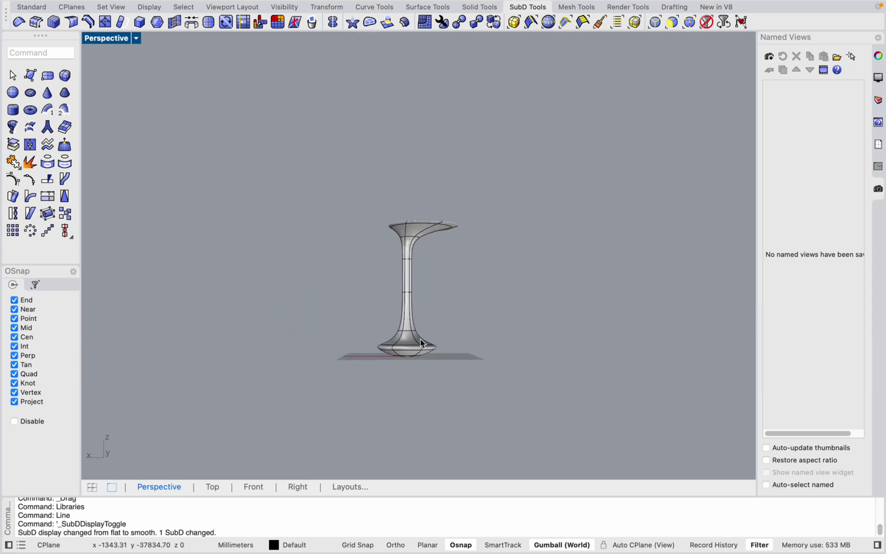
{"action": "scroll", "coordinate": [486, 313], "scroll_direction": "up", "scroll_amount": 5}
{"action": "scroll", "coordinate": [458, 357], "scroll_direction": "down", "scroll_amount": 8}
{"action": "scroll", "coordinate": [418, 366], "scroll_direction": "up", "scroll_amount": 6}
{"action": "scroll", "coordinate": [476, 402], "scroll_direction": "down", "scroll_amount": 4}
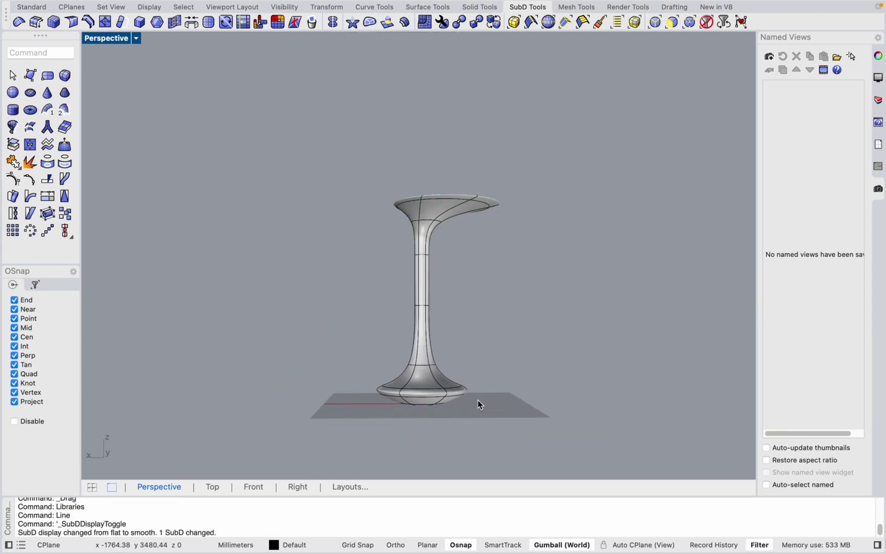
{"action": "right_click_drag", "start_coordinate": [367, 406], "coordinate": [488, 409]}
{"action": "scroll", "coordinate": [433, 396], "scroll_direction": "up", "scroll_amount": 5}
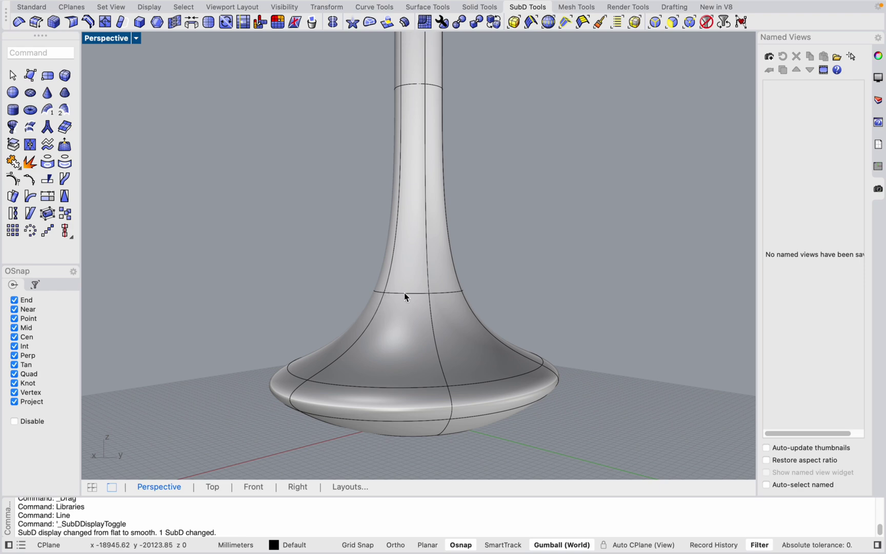
{"action": "key", "text": "Tab"}
{"action": "key", "text": "Tab"}
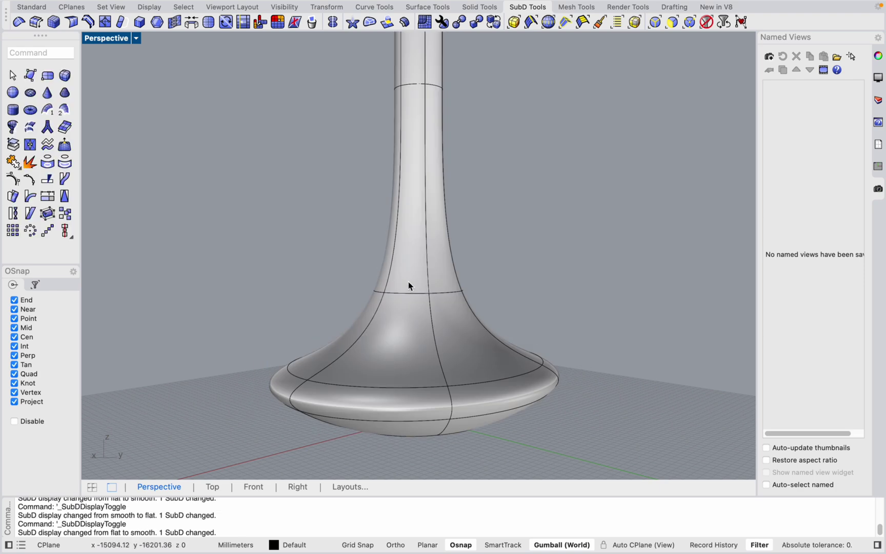
{"action": "scroll", "coordinate": [362, 408], "scroll_direction": "up", "scroll_amount": 2}
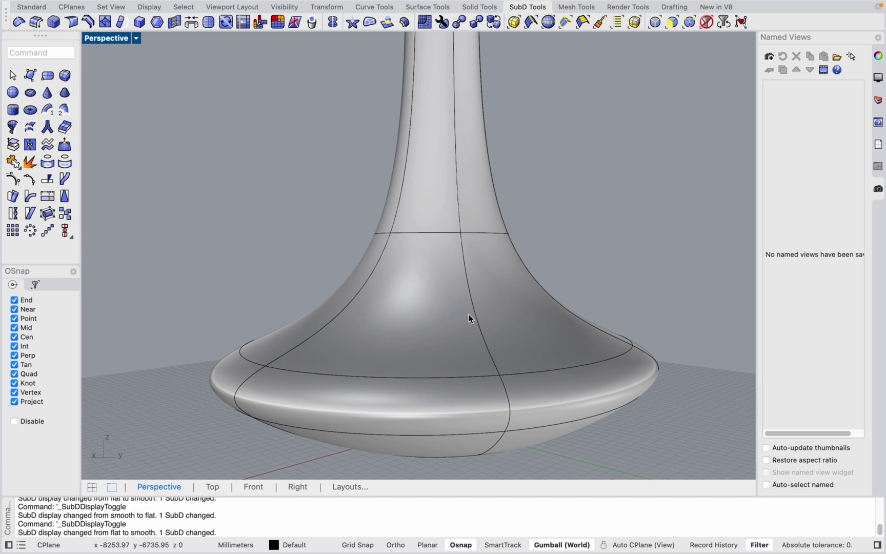
{"action": "key", "text": "Tab"}
{"action": "key", "text": "Tab"}
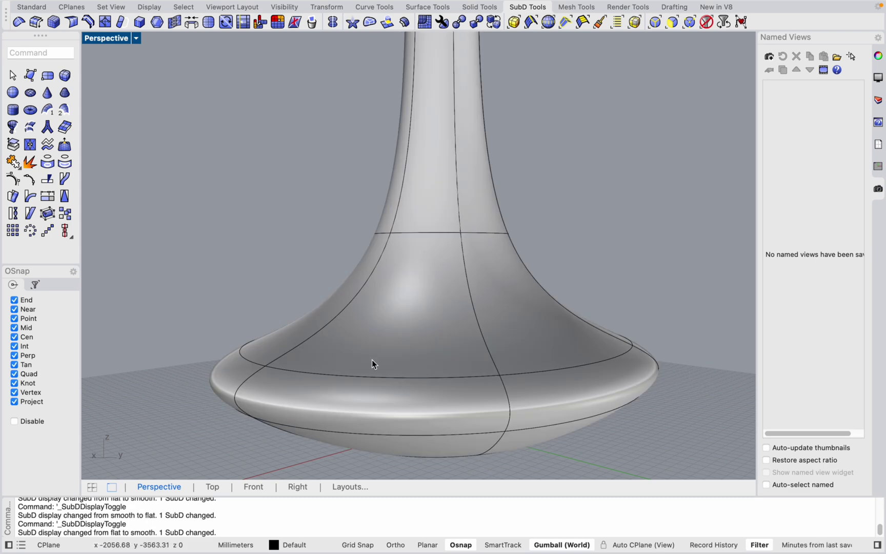
Try inserting two full edge loops on the base's upper slope with absolute offset, each offset inward from the loop below.
{"action": "left_click", "coordinate": [89, 23]}
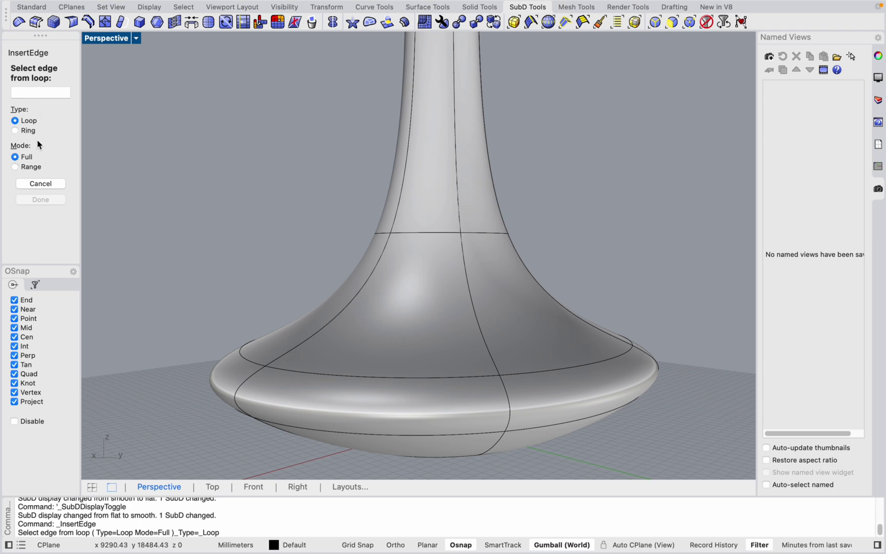
{"action": "left_click", "coordinate": [447, 381]}
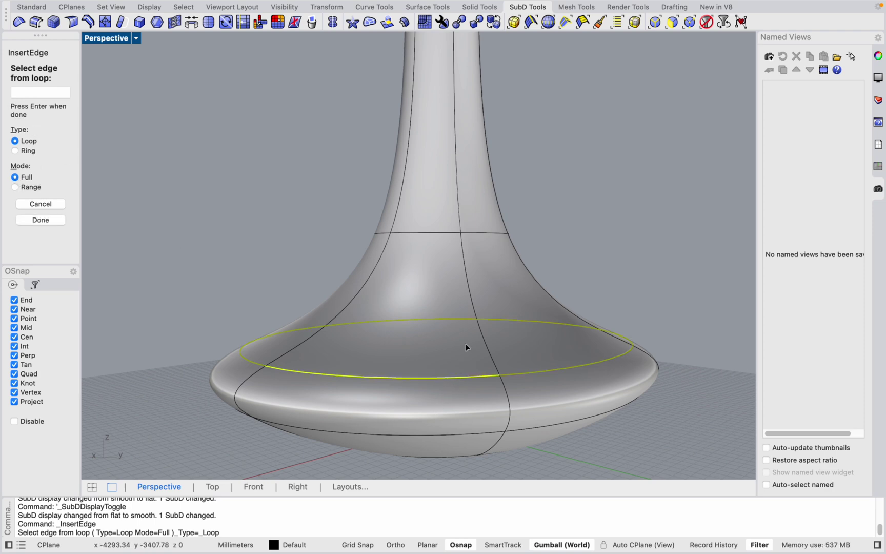
{"action": "key", "text": "Return"}
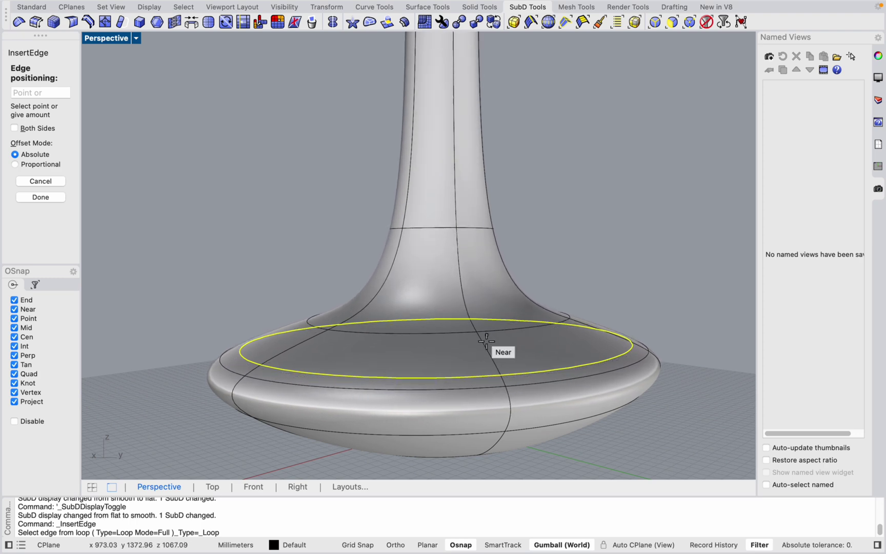
{"action": "left_click", "coordinate": [444, 334]}
{"action": "key", "text": "Return"}
{"action": "left_click", "coordinate": [445, 334]}
{"action": "key", "text": "Return"}
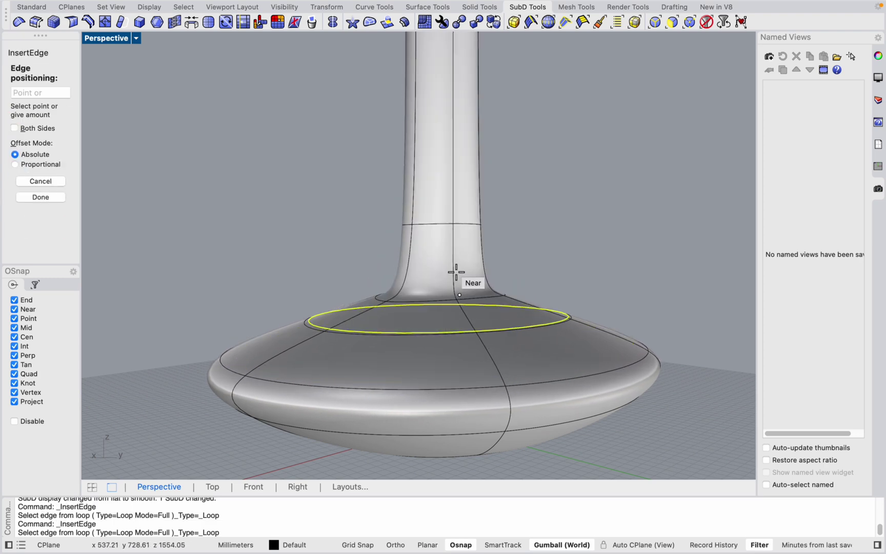
{"action": "left_click", "coordinate": [461, 279]}
Inspect the base's new loops in flat display and undo both edge insertions.
{"action": "key", "text": "Tab"}
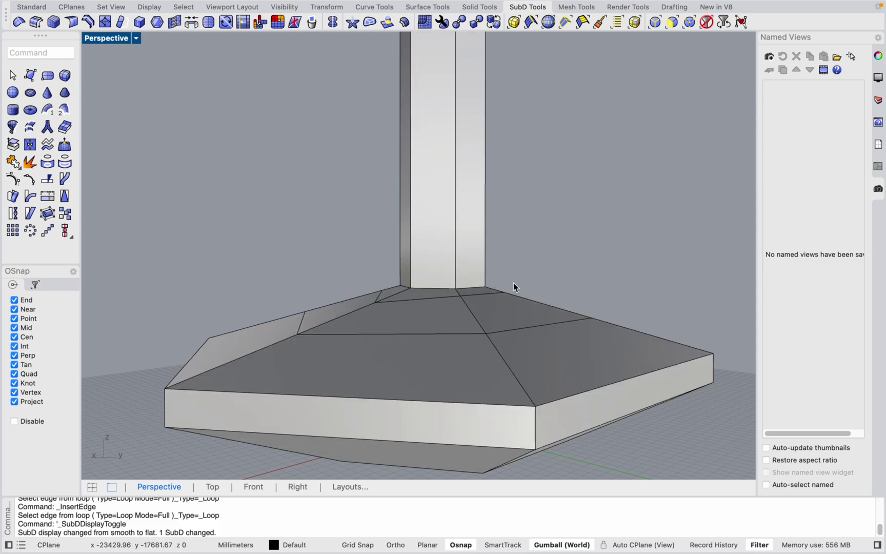
{"action": "scroll", "coordinate": [426, 414], "scroll_direction": "up", "scroll_amount": 10}
{"action": "scroll", "coordinate": [426, 414], "scroll_direction": "down", "scroll_amount": 10}
{"action": "right_click_drag", "start_coordinate": [419, 374], "coordinate": [458, 317]}
{"action": "key", "text": "ctrl+z"}
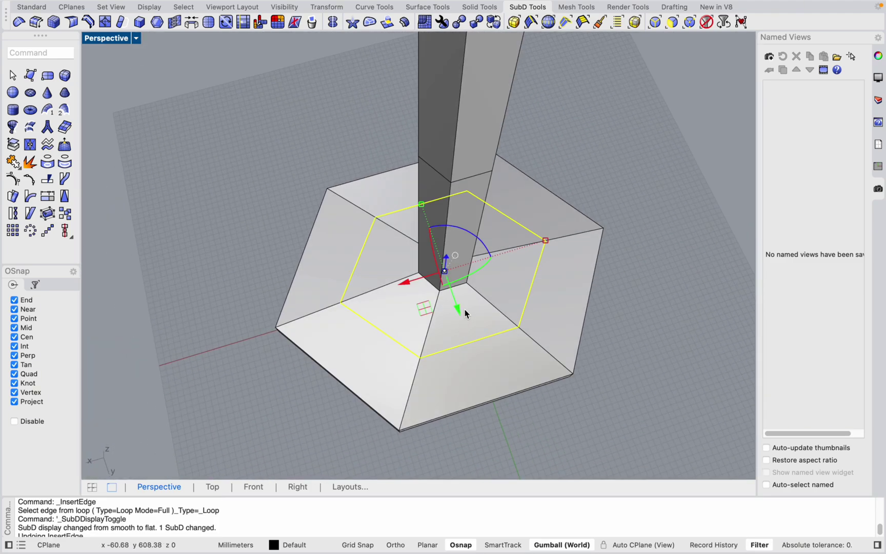
{"action": "scroll", "coordinate": [465, 309], "scroll_direction": "up", "scroll_amount": 3}
{"action": "scroll", "coordinate": [442, 339], "scroll_direction": "down", "scroll_amount": 2}
{"action": "scroll", "coordinate": [437, 339], "scroll_direction": "down", "scroll_amount": 4}
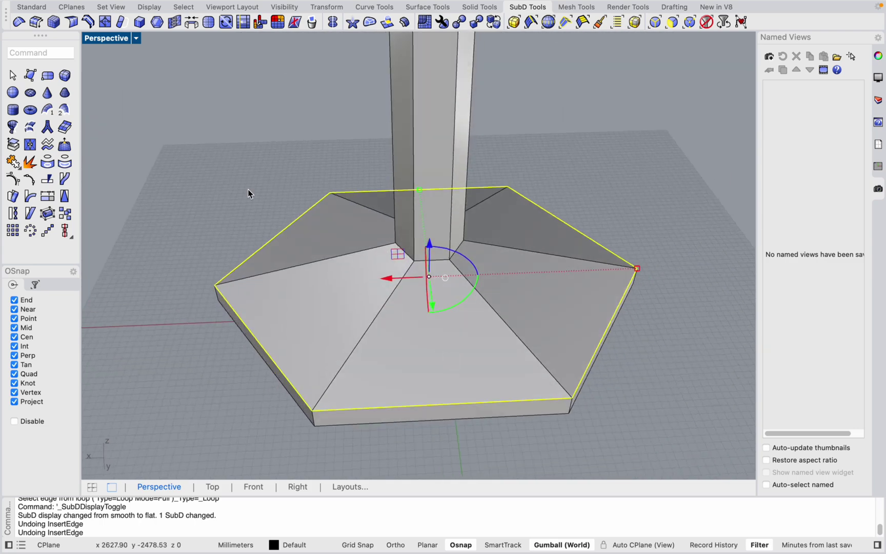
{"action": "key", "text": "ctrl+z"}
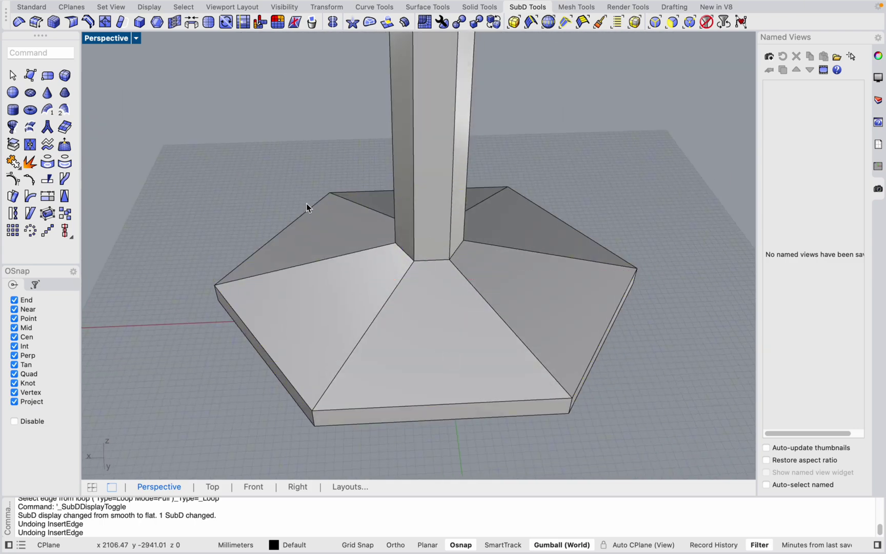
Insert a full edge loop with proportional offset on the base's upper slope, close inside its outer upper rim.
{"action": "left_click", "coordinate": [86, 23]}
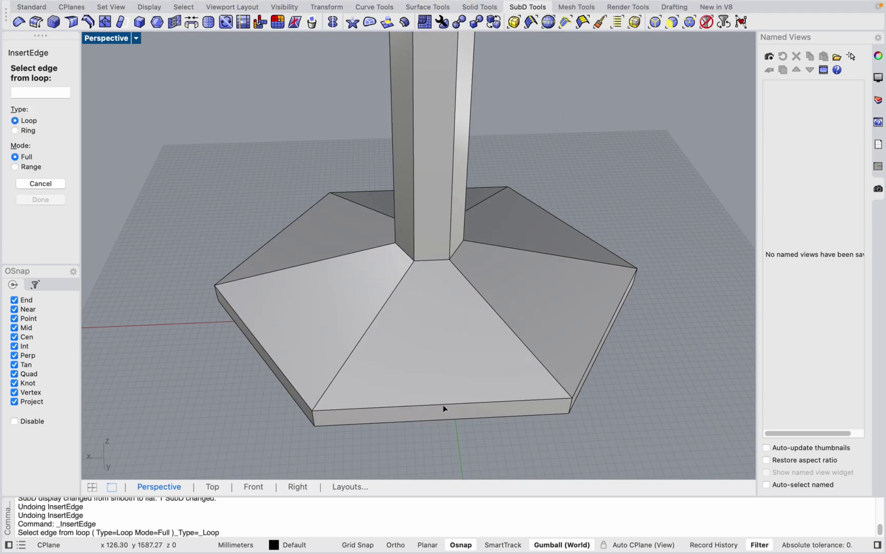
{"action": "left_click", "coordinate": [443, 408]}
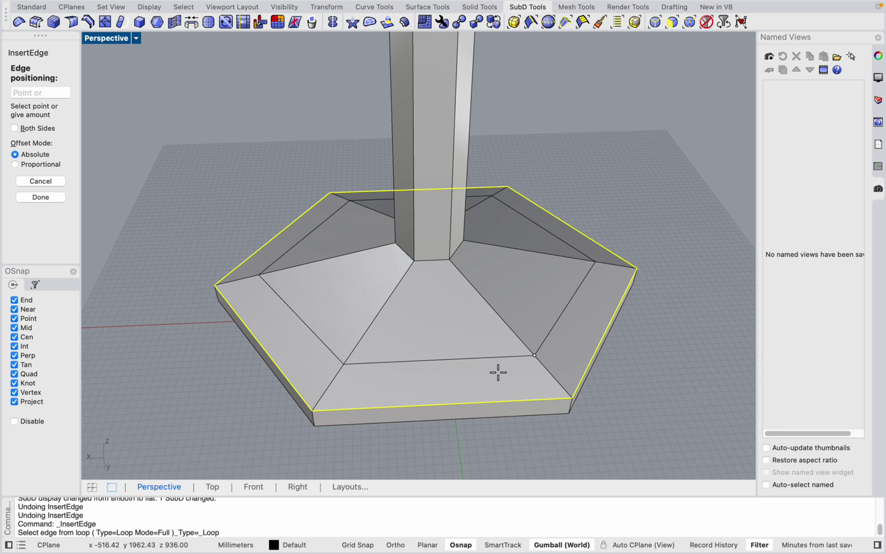
{"action": "left_click", "coordinate": [24, 164]}
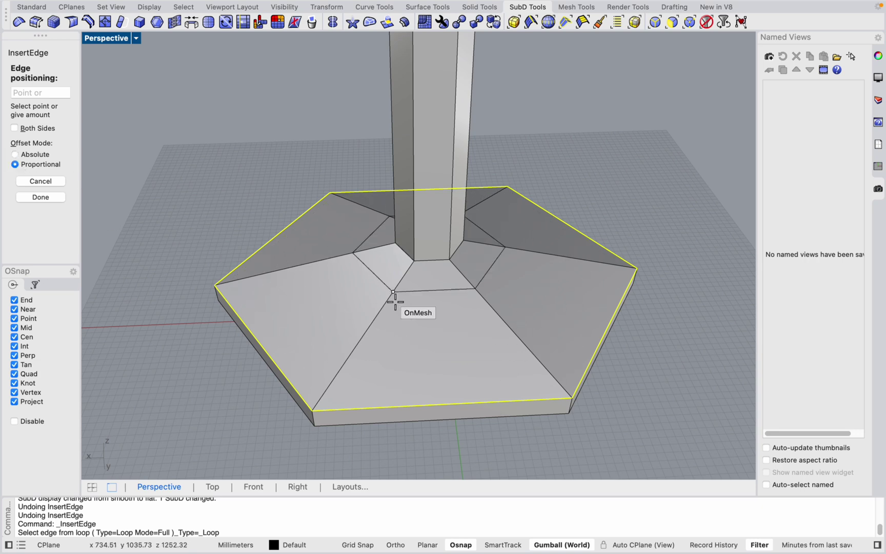
{"action": "left_click", "coordinate": [543, 364]}
Insert a second proportional edge loop further up the base's slope and compare the smooth and flat displays.
{"action": "right_click", "coordinate": [477, 298]}
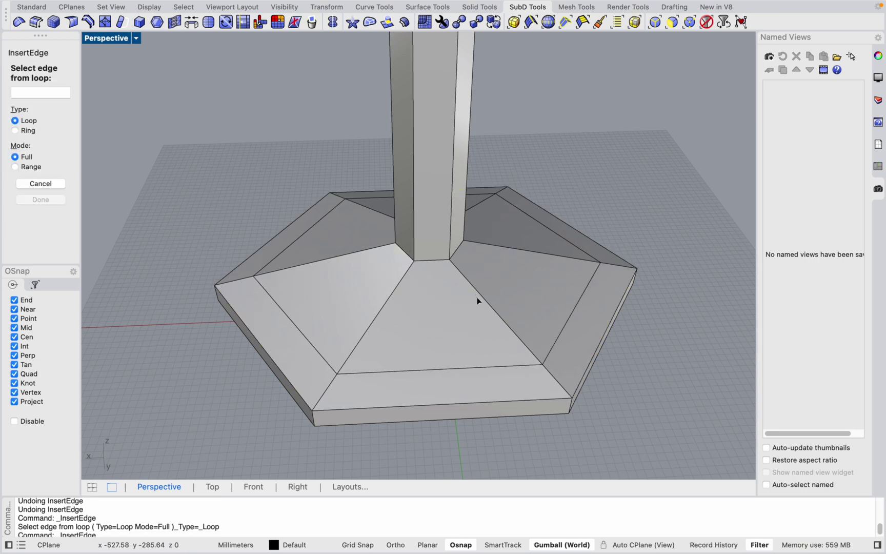
{"action": "left_click", "coordinate": [508, 365]}
{"action": "key", "text": "Return"}
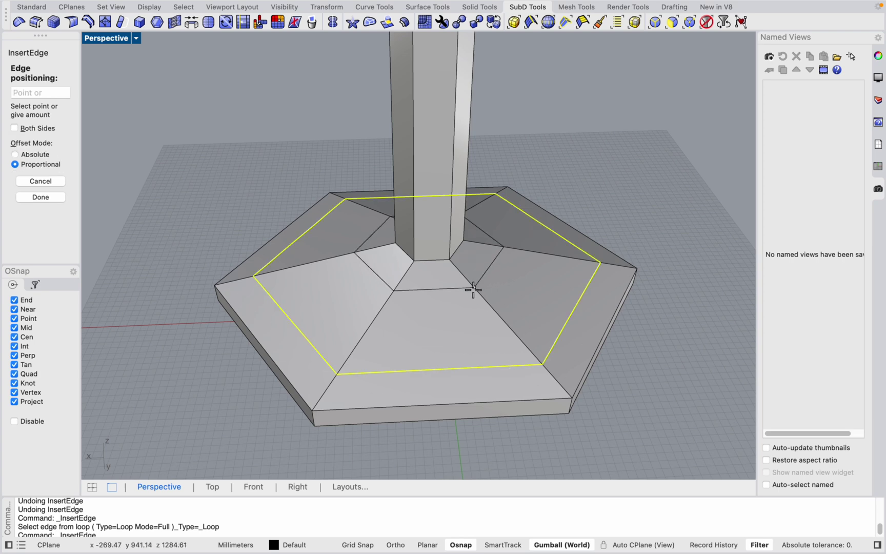
{"action": "left_click", "coordinate": [490, 307]}
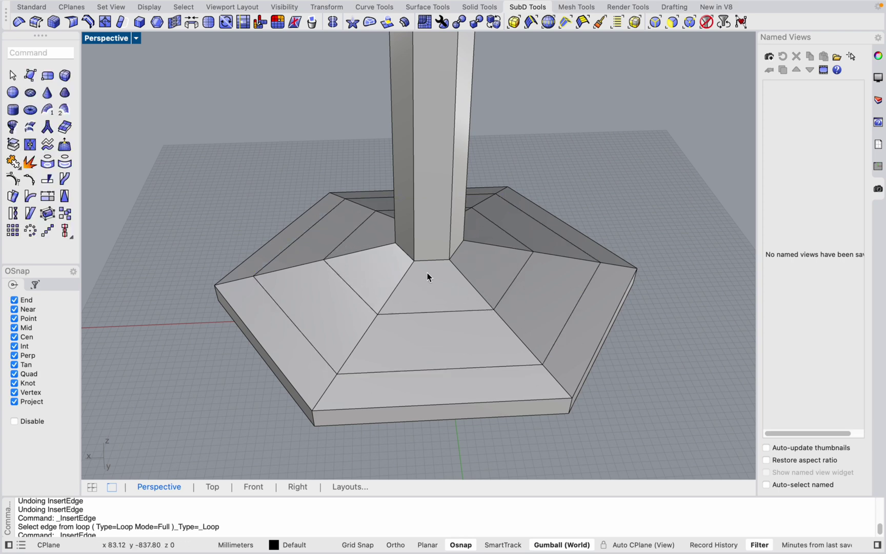
{"action": "key", "text": "Tab"}
{"action": "right_click_drag", "start_coordinate": [428, 296], "coordinate": [418, 339]}
{"action": "key", "text": "Tab"}
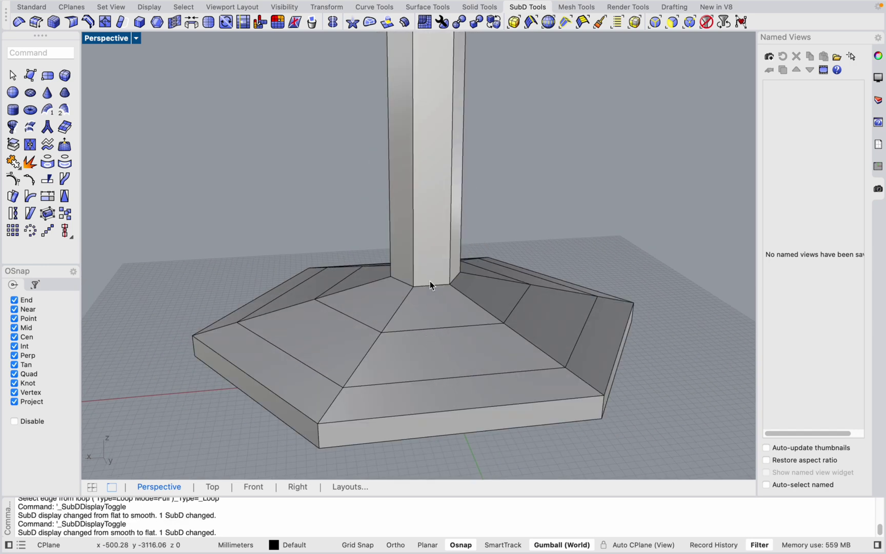
Insert a proportional edge loop around the lower stem, offset upward from the loop where the stem meets the base.
{"action": "scroll", "coordinate": [418, 339], "scroll_direction": "down", "scroll_amount": 5}
{"action": "scroll", "coordinate": [417, 339], "scroll_direction": "up", "scroll_amount": 4}
{"action": "right_click", "coordinate": [432, 312]}
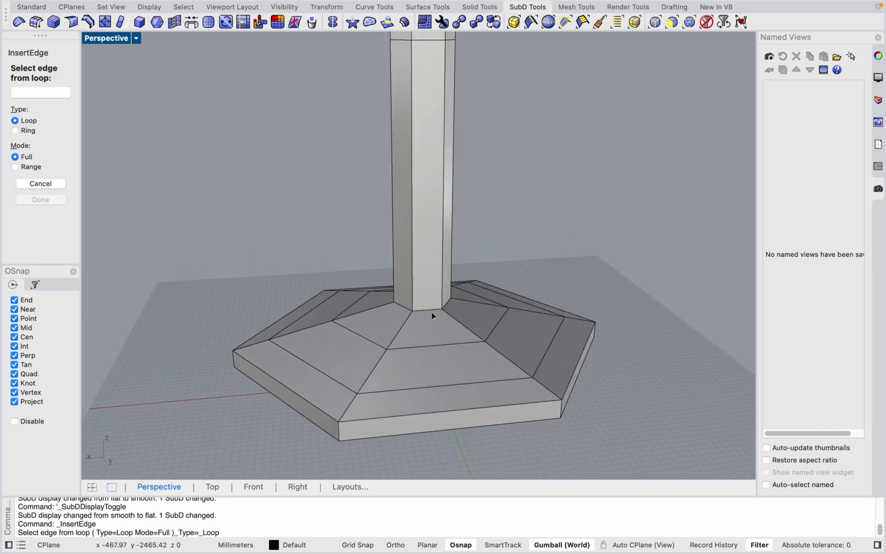
{"action": "left_click", "coordinate": [426, 309]}
{"action": "key", "text": "Return"}
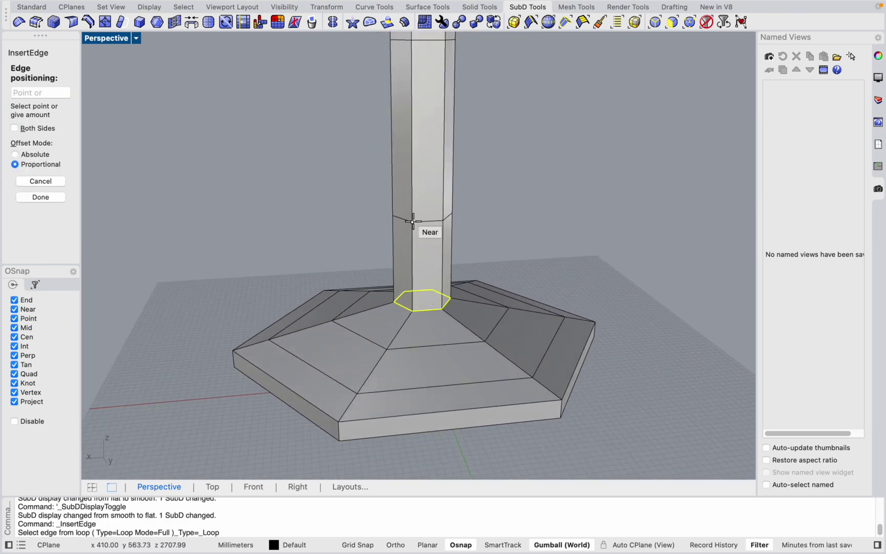
{"action": "left_click", "coordinate": [425, 223]}
Select the edge loop where the stem meets the base, scale it outward horizontally, and show the SubD smooth.
{"action": "scroll", "coordinate": [430, 314], "scroll_direction": "up", "scroll_amount": 3}
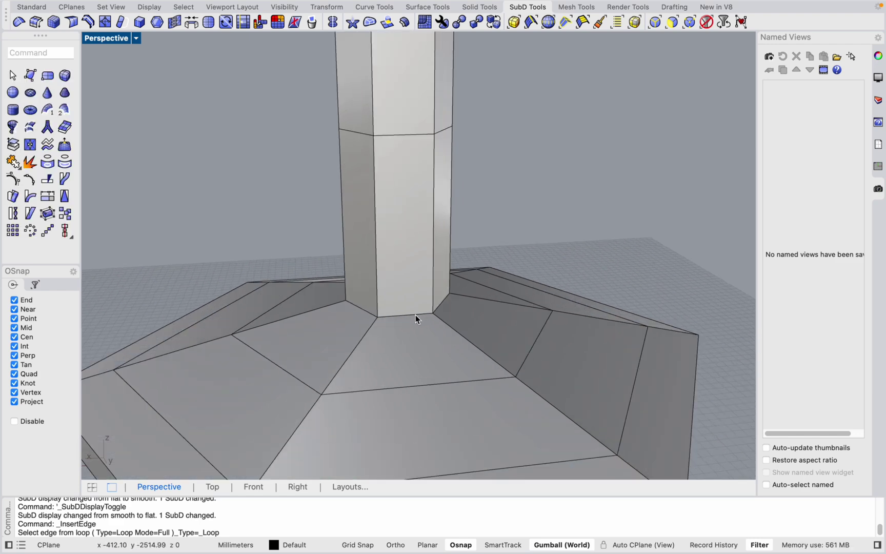
{"action": "double_click", "coordinate": [410, 314]}
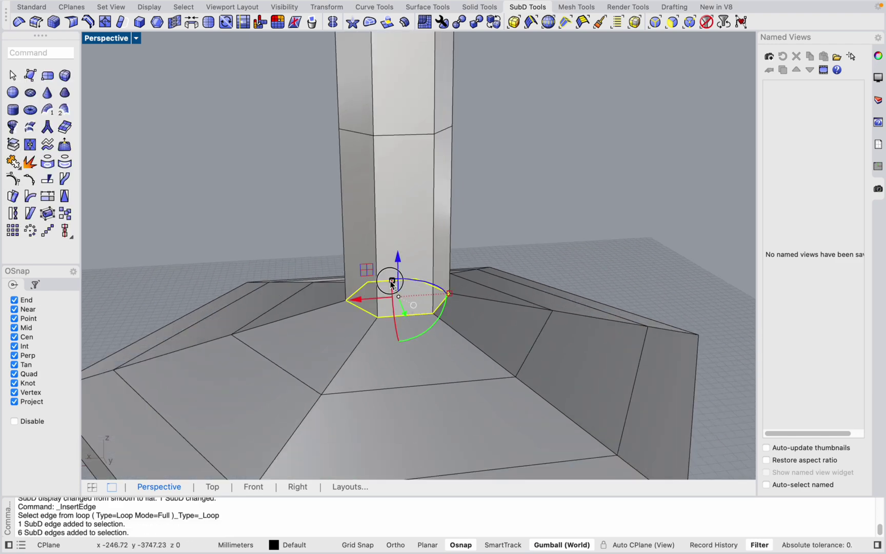
{"action": "left_click_drag", "start_coordinate": [391, 284], "coordinate": [365, 279]}
{"action": "key", "text": "Tab"}
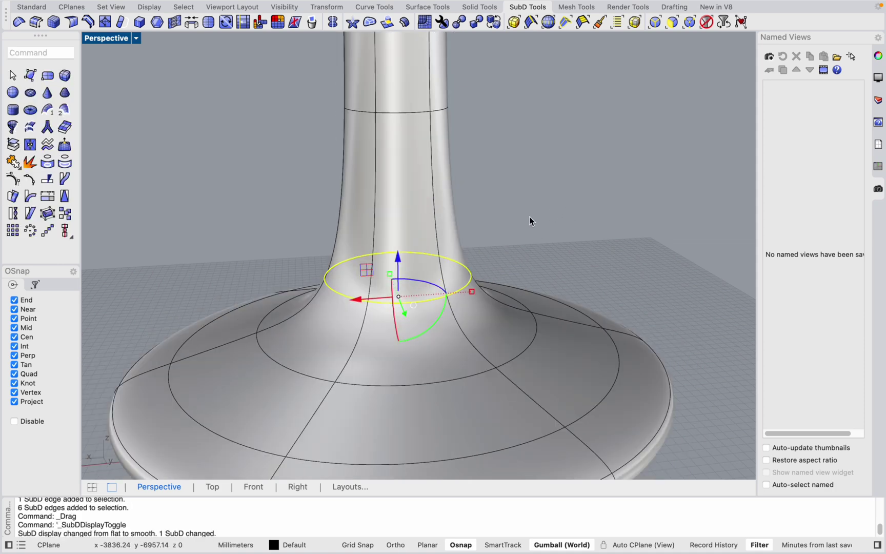
Examine the widened stem-to-base transition in smooth and flat display and clear the selection.
{"action": "scroll", "coordinate": [487, 269], "scroll_direction": "down", "scroll_amount": 10}
{"action": "right_click_drag", "start_coordinate": [462, 358], "coordinate": [433, 354]}
{"action": "scroll", "coordinate": [485, 272], "scroll_direction": "up", "scroll_amount": 12}
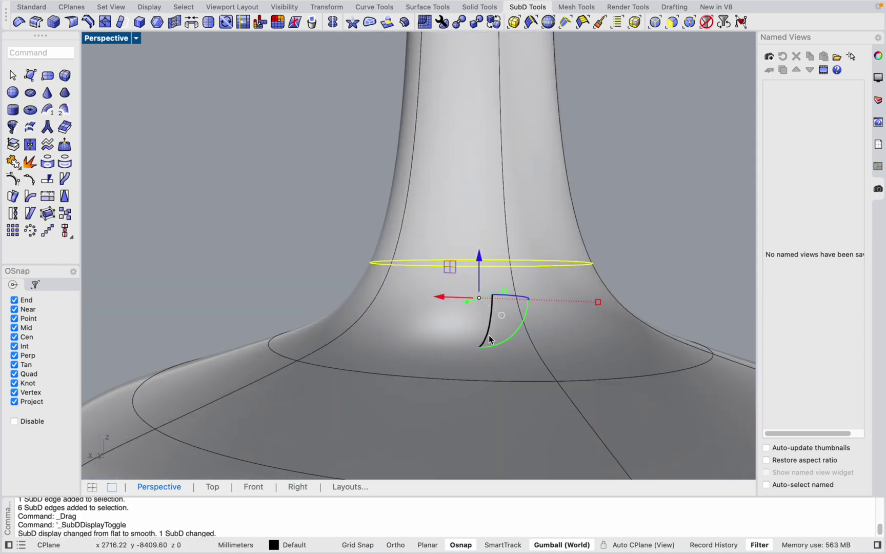
{"action": "scroll", "coordinate": [500, 341], "scroll_direction": "down", "scroll_amount": 8}
{"action": "scroll", "coordinate": [450, 348], "scroll_direction": "up", "scroll_amount": 10}
{"action": "key", "text": "Tab"}
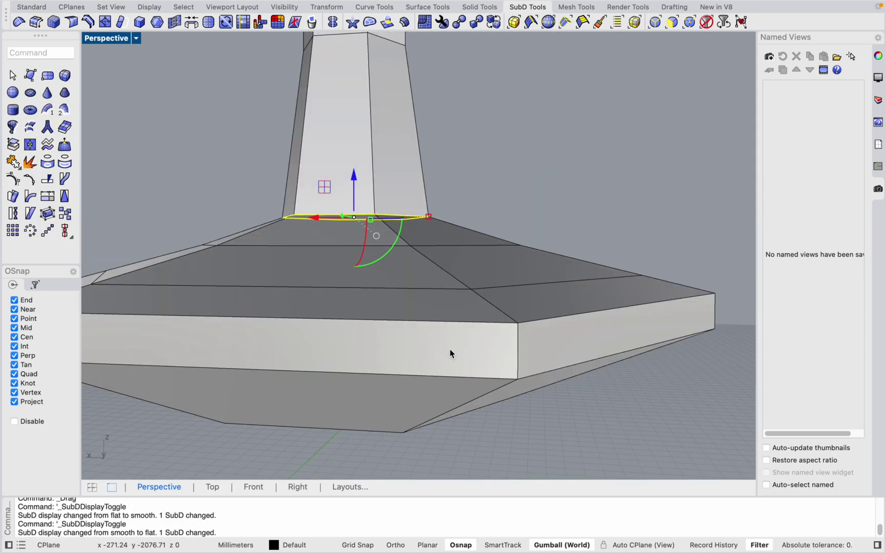
{"action": "right_click_drag", "start_coordinate": [450, 353], "coordinate": [423, 368]}
{"action": "scroll", "coordinate": [427, 368], "scroll_direction": "down", "scroll_amount": 3}
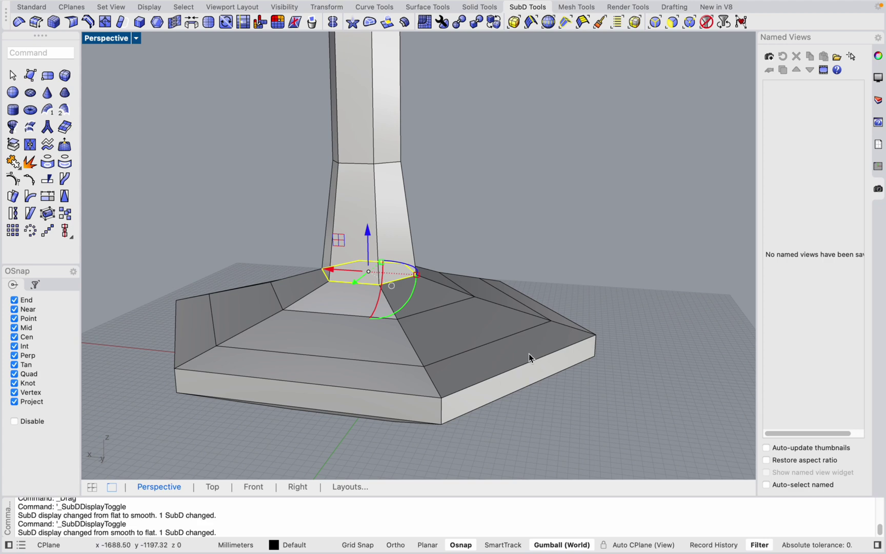
{"action": "left_click", "coordinate": [548, 242]}
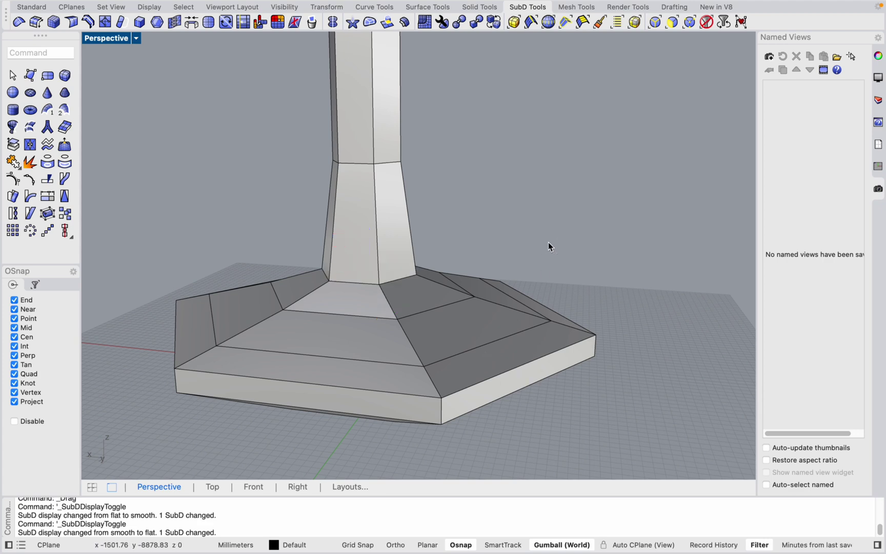
Select both inserted edge loops on the base's upper slope and lower them together along Z.
{"action": "scroll", "coordinate": [406, 341], "scroll_direction": "up", "scroll_amount": 3}
{"action": "scroll", "coordinate": [402, 347], "scroll_direction": "down", "scroll_amount": 2}
{"action": "scroll", "coordinate": [402, 347], "scroll_direction": "up", "scroll_amount": 2}
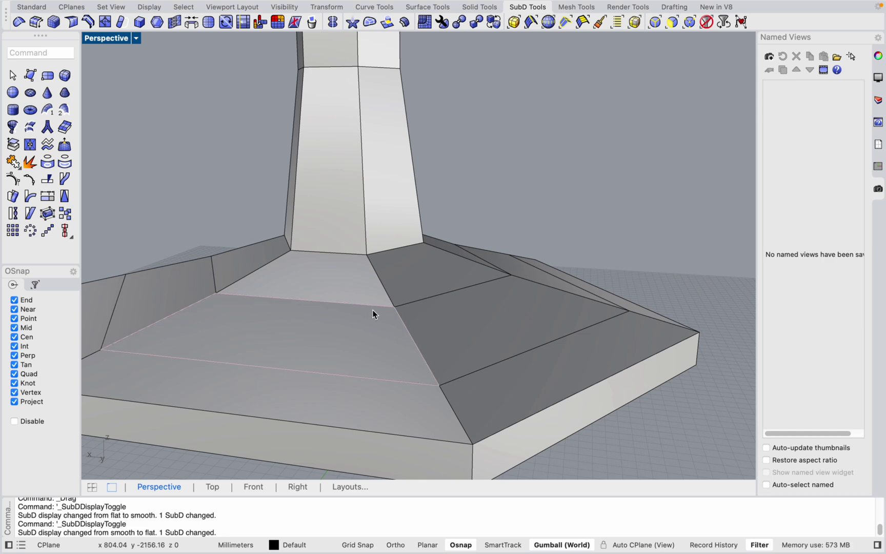
{"action": "left_click", "coordinate": [358, 302]}
{"action": "double_click", "coordinate": [354, 304]}
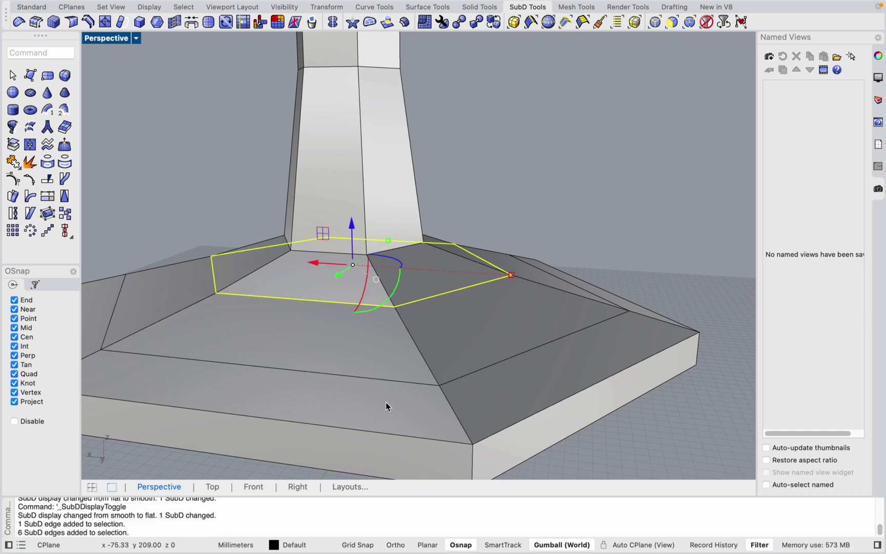
{"action": "double_click", "coordinate": [356, 379], "text": "shift"}
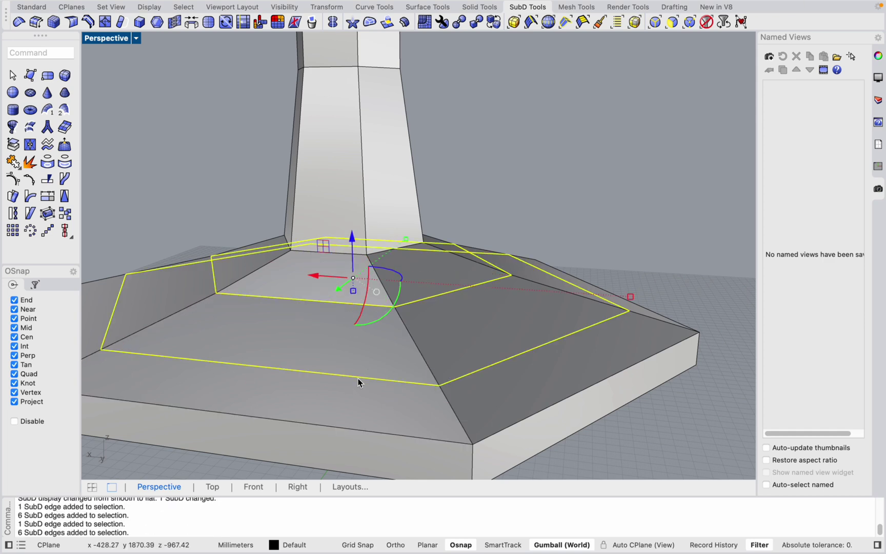
{"action": "right_click_drag", "start_coordinate": [357, 378], "coordinate": [357, 234]}
{"action": "left_click_drag", "start_coordinate": [355, 236], "coordinate": [357, 255]}
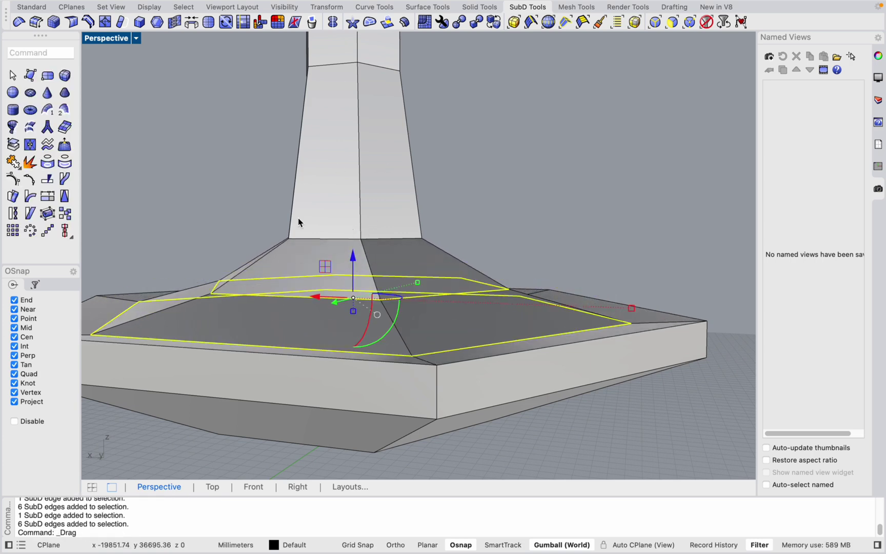
{"action": "scroll", "coordinate": [414, 363], "scroll_direction": "down", "scroll_amount": 3}
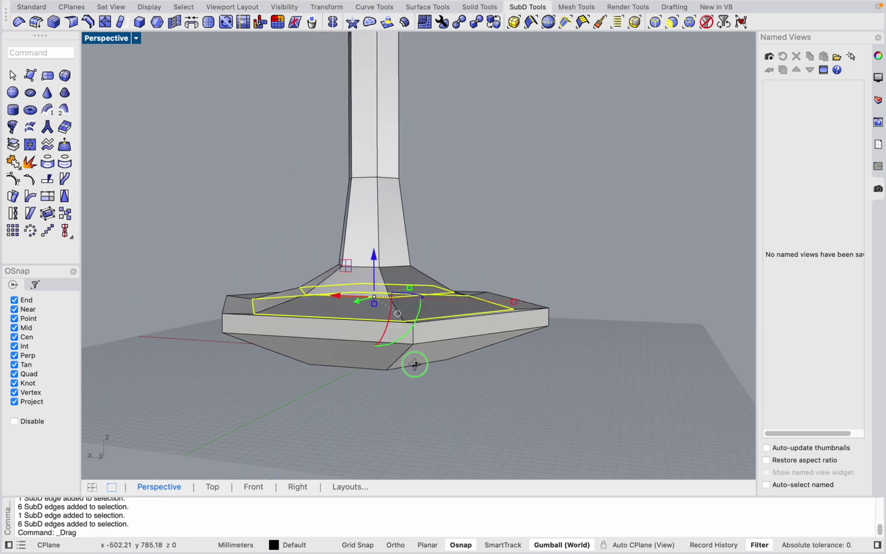
Examine the lowered base in smooth and flat display, from the side and from below.
{"action": "mouse_move", "coordinate": [415, 364]}
{"action": "right_mouse_down"}
{"action": "mouse_move", "coordinate": [451, 348]}
{"action": "mouse_move", "coordinate": [413, 360]}
{"action": "right_mouse_up"}
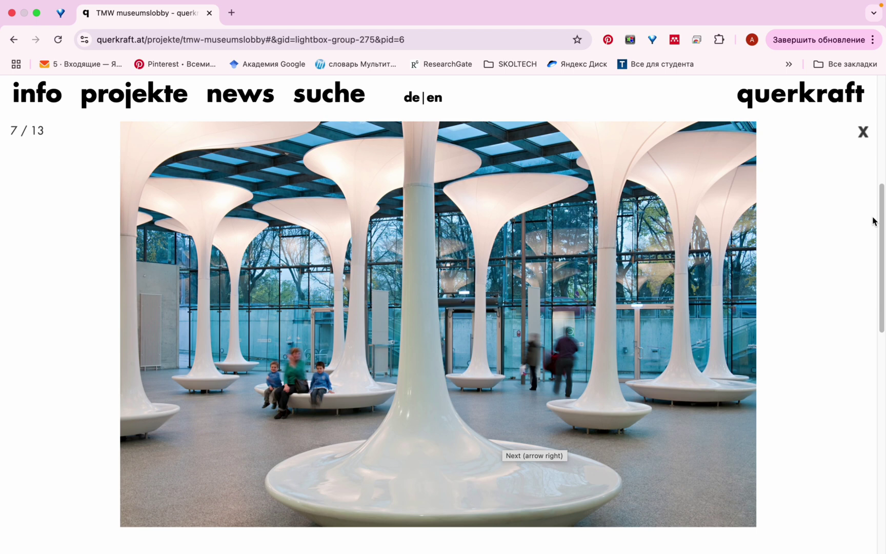
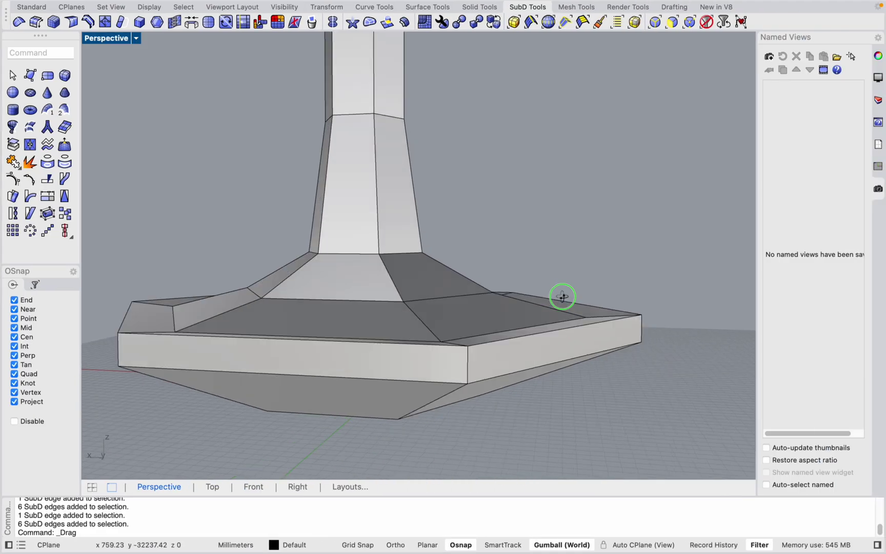
{"action": "key", "text": "Tab"}
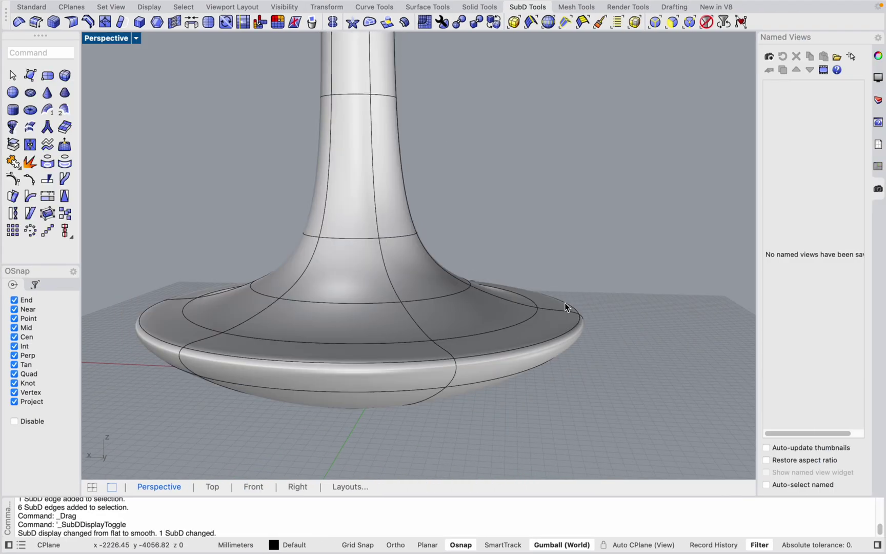
{"action": "mouse_move", "coordinate": [565, 307]}
{"action": "right_mouse_down"}
{"action": "mouse_move", "coordinate": [577, 237]}
{"action": "mouse_move", "coordinate": [572, 327]}
{"action": "mouse_move", "coordinate": [585, 318]}
{"action": "mouse_move", "coordinate": [566, 319]}
{"action": "right_mouse_up"}
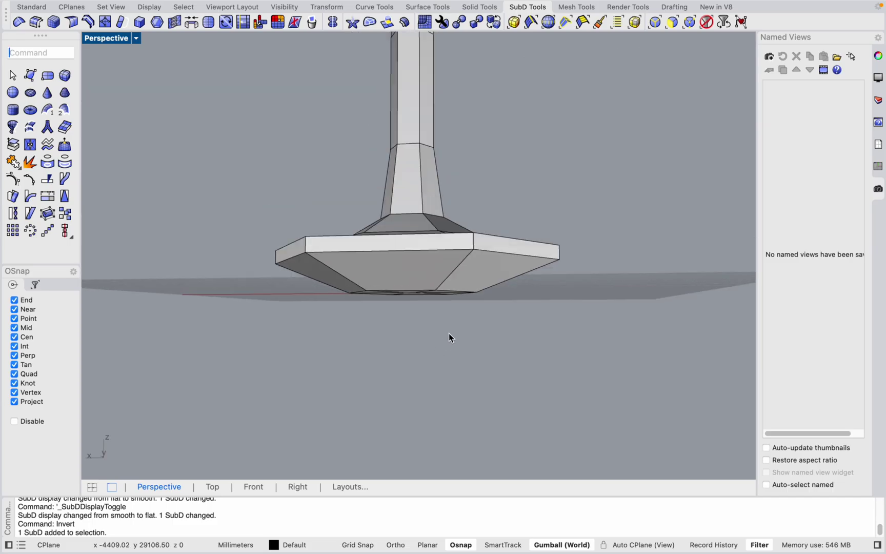
{"action": "right_click_drag", "start_coordinate": [448, 333], "coordinate": [461, 307]}
{"action": "scroll", "coordinate": [459, 304], "scroll_direction": "up", "scroll_amount": 3}
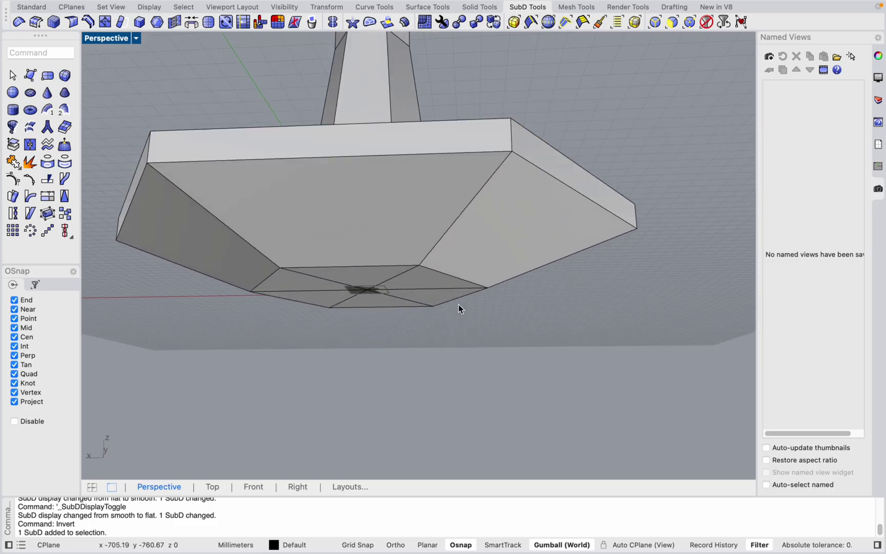
{"action": "key", "text": "Tab"}
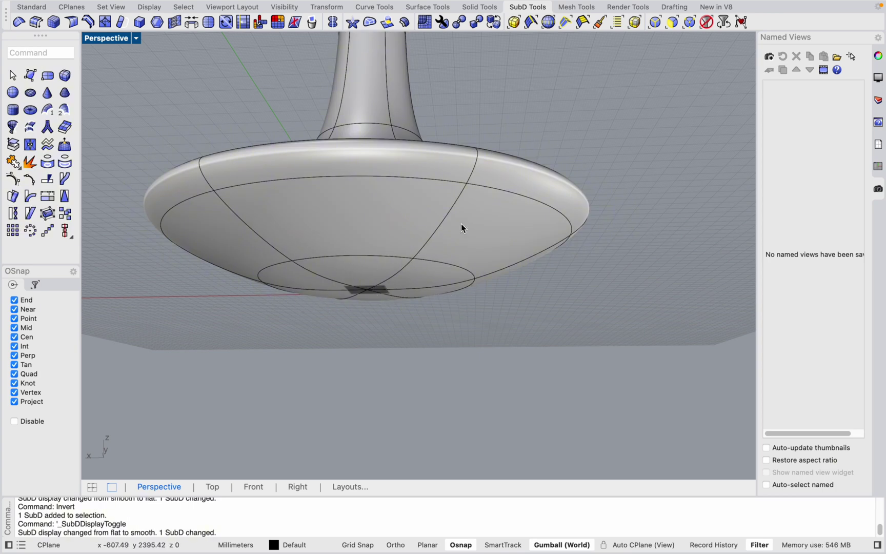
{"action": "key", "text": "Tab"}
Insert a full proportional edge loop on the base's underside, offset outward from the bottom hexagon's edge loop, and check it in smooth display.
{"action": "left_click", "coordinate": [88, 22]}
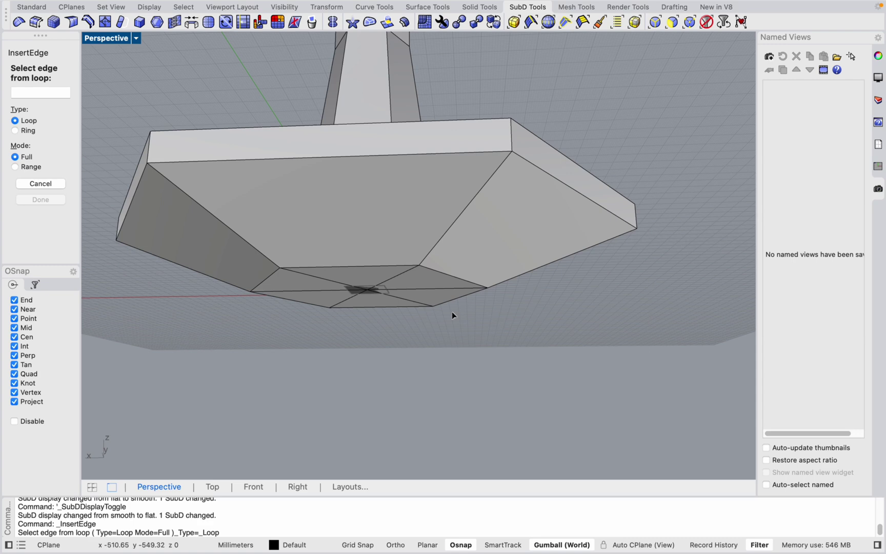
{"action": "left_click", "coordinate": [383, 263]}
{"action": "key", "text": "Return"}
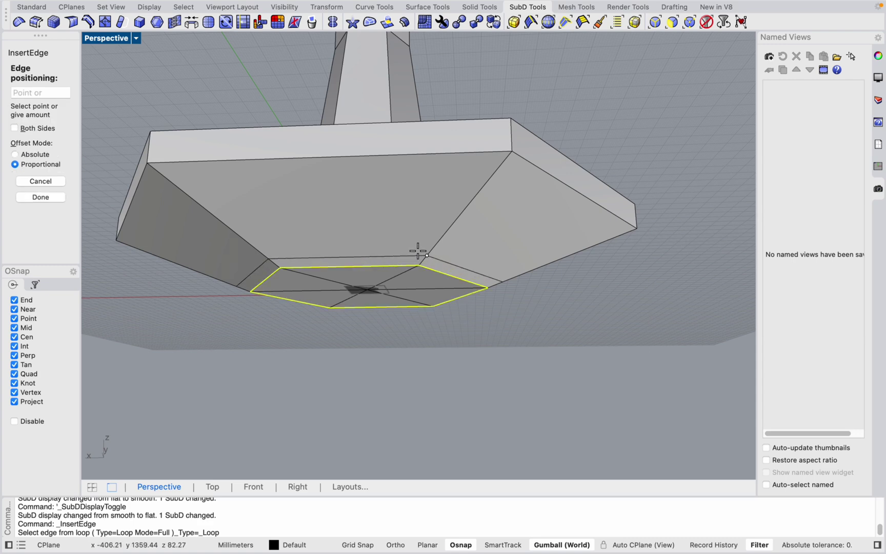
{"action": "left_click", "coordinate": [434, 245]}
{"action": "key", "text": "Tab"}
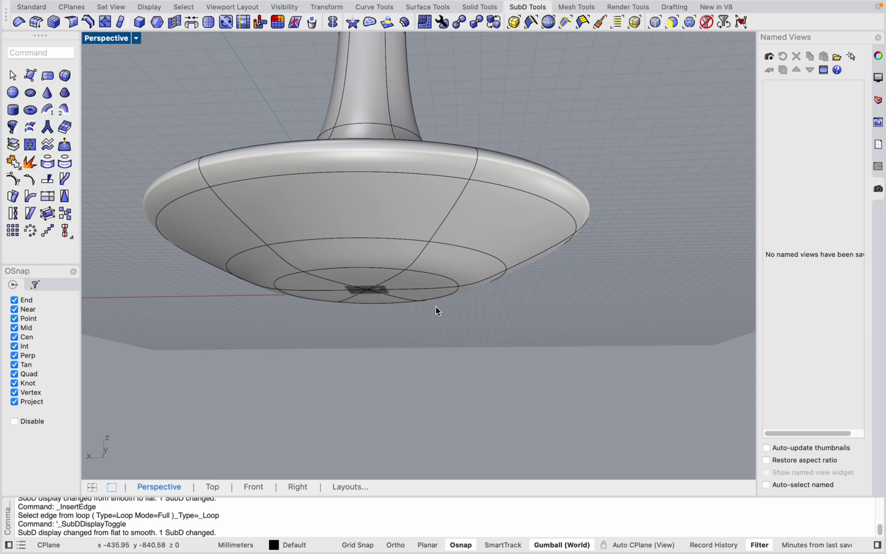
{"action": "right_click_drag", "start_coordinate": [435, 305], "coordinate": [416, 269]}
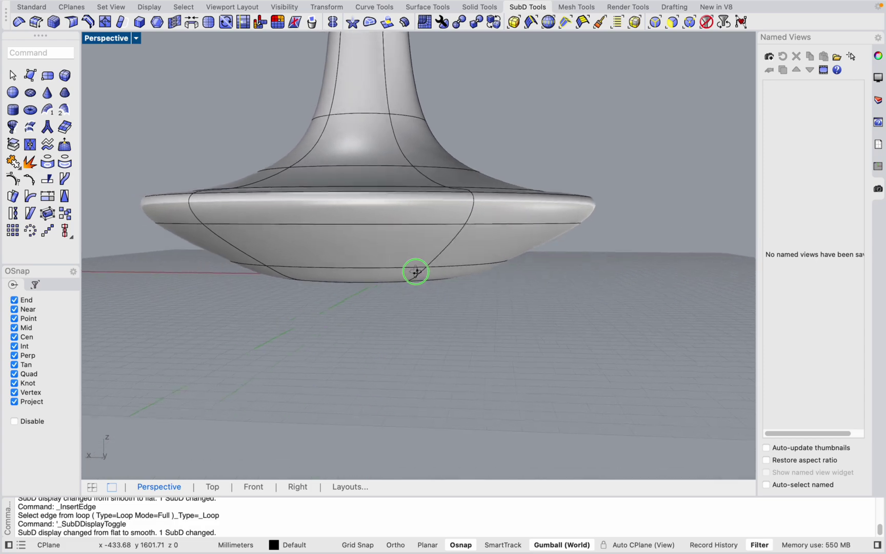
Select the six triangular faces closing the underside of the base in flat display and delete them.
{"action": "key", "text": "Tab"}
{"action": "scroll", "coordinate": [440, 290], "scroll_direction": "up", "scroll_amount": 5}
{"action": "scroll", "coordinate": [440, 289], "scroll_direction": "down", "scroll_amount": 5}
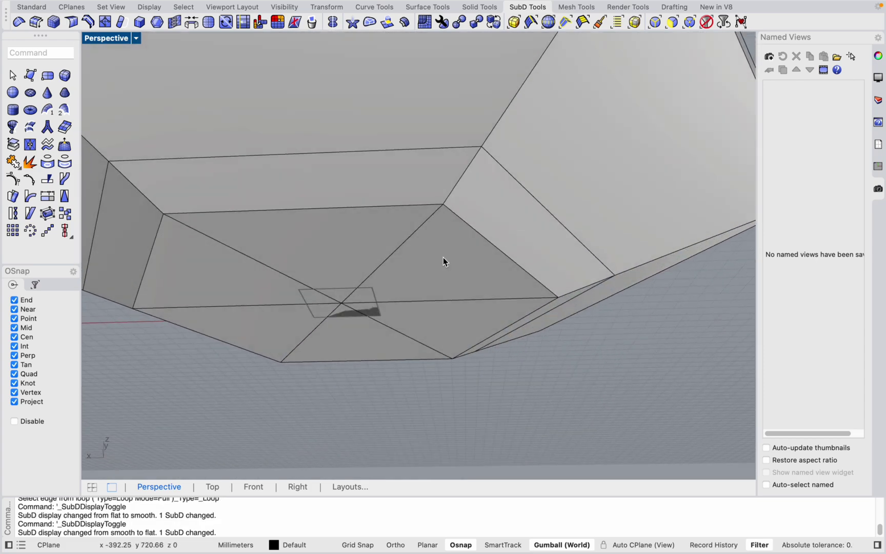
{"action": "scroll", "coordinate": [454, 266], "scroll_direction": "down", "scroll_amount": 3}
{"action": "scroll", "coordinate": [441, 279], "scroll_direction": "up", "scroll_amount": 3}
{"action": "left_click", "coordinate": [449, 266], "text": "ctrl+shift"}
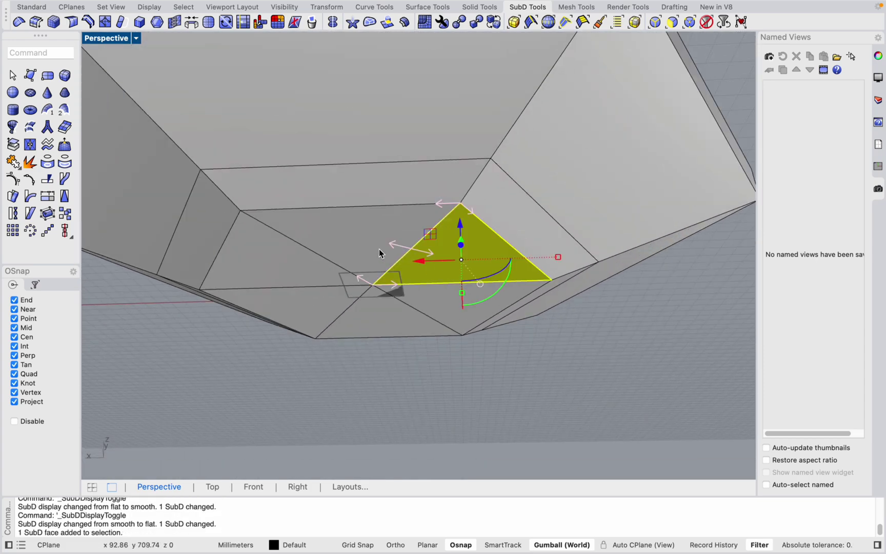
{"action": "left_click", "coordinate": [381, 251], "text": "ctrl+shift"}
{"action": "left_click", "coordinate": [278, 270], "text": "ctrl+shift"}
{"action": "left_click", "coordinate": [301, 309], "text": "ctrl+shift"}
{"action": "left_click", "coordinate": [432, 332], "text": "ctrl+shift"}
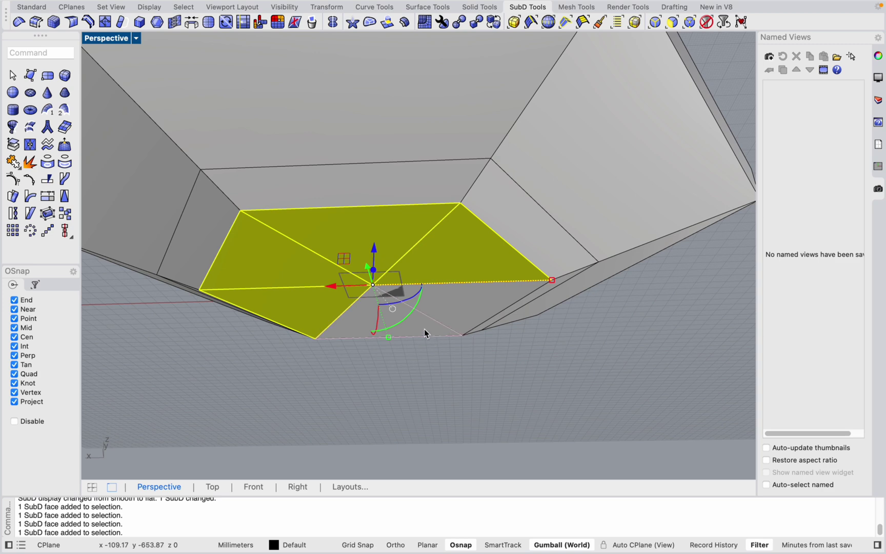
{"action": "left_click", "coordinate": [479, 306], "text": "ctrl+shift"}
{"action": "key", "text": "Delete"}
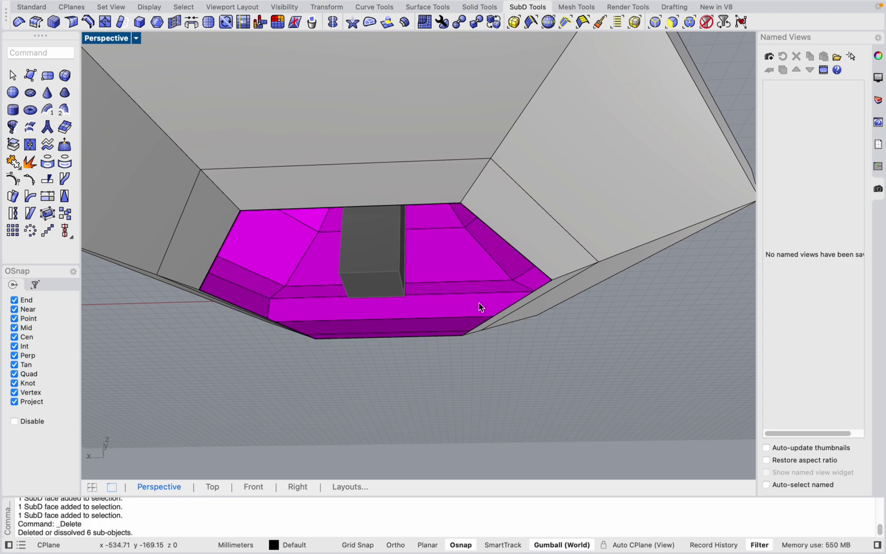
Select the bottom opening's edge loop together with the inserted loop above it and scale both slightly outward horizontally.
{"action": "scroll", "coordinate": [479, 303], "scroll_direction": "down", "scroll_amount": 5}
{"action": "key", "text": "Tab"}
{"action": "right_click_drag", "start_coordinate": [473, 272], "coordinate": [433, 250]}
{"action": "scroll", "coordinate": [470, 287], "scroll_direction": "up", "scroll_amount": 4}
{"action": "key", "text": "Tab"}
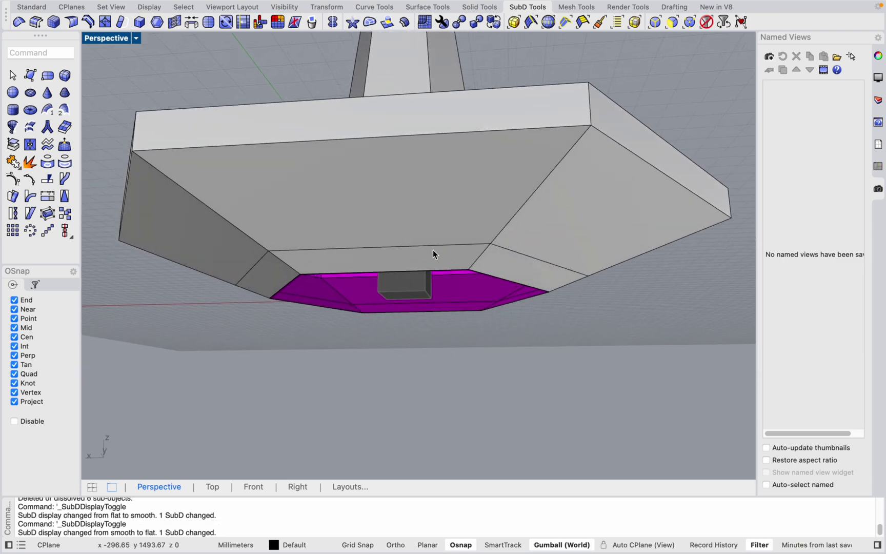
{"action": "double_click", "coordinate": [429, 245]}
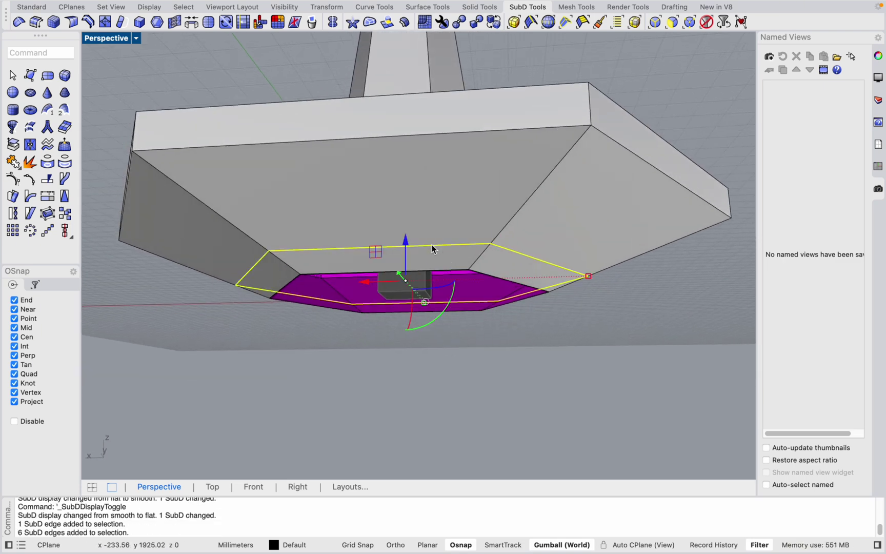
{"action": "double_click", "coordinate": [454, 267], "text": "shift"}
{"action": "right_click_drag", "start_coordinate": [467, 302], "coordinate": [473, 334]}
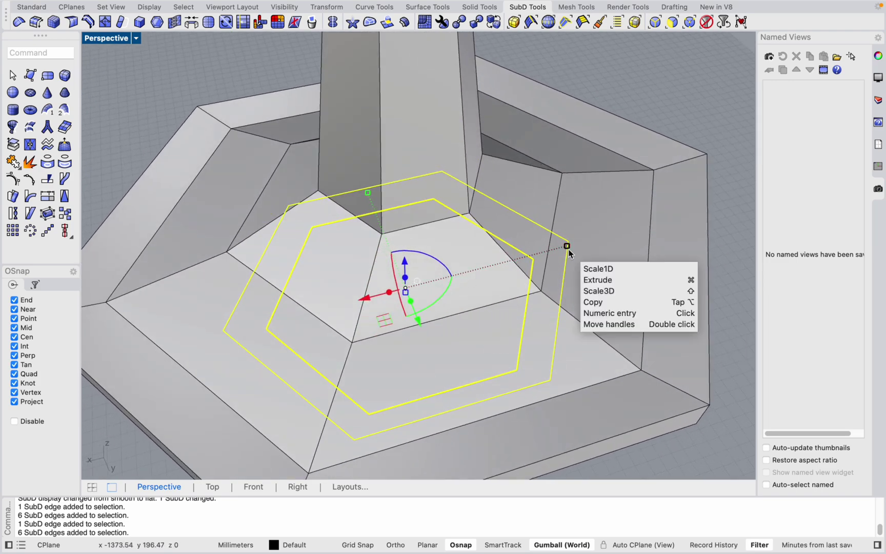
{"action": "left_click_drag", "start_coordinate": [567, 246], "coordinate": [580, 242]}
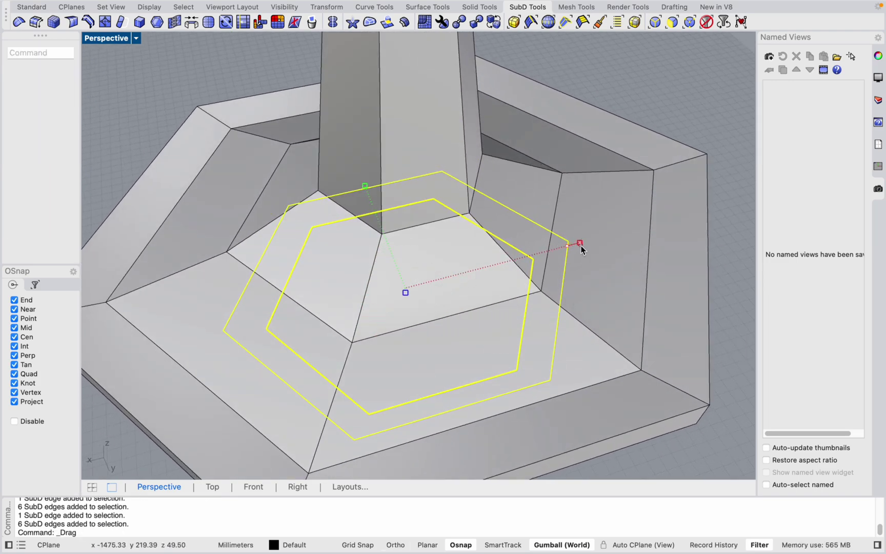
Show the SubD smooth, select only the inserted edge loop on the base's underside, and scale it slightly outward.
{"action": "right_click_drag", "start_coordinate": [538, 302], "coordinate": [504, 286]}
{"action": "key", "text": "Tab"}
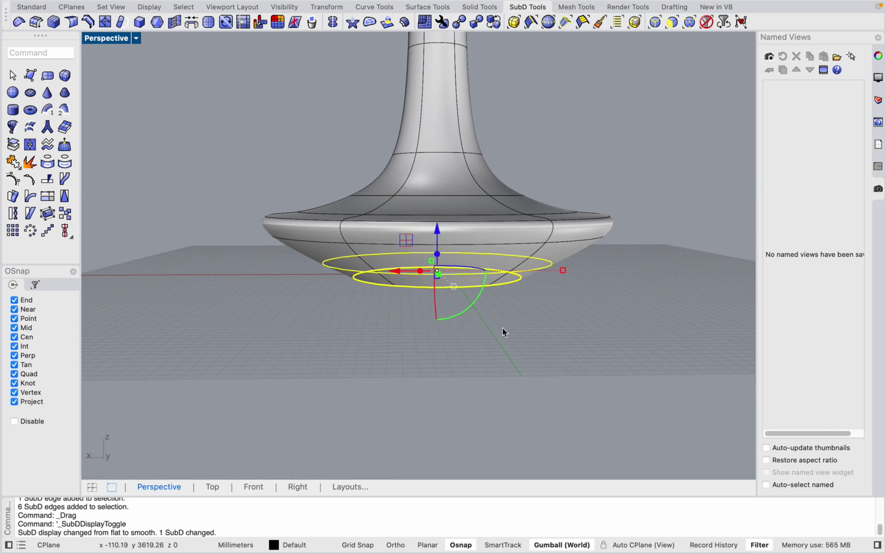
{"action": "right_click_drag", "start_coordinate": [503, 331], "coordinate": [481, 328]}
{"action": "left_click", "coordinate": [597, 291]}
{"action": "scroll", "coordinate": [501, 314], "scroll_direction": "up", "scroll_amount": 4}
{"action": "right_click_drag", "start_coordinate": [523, 272], "coordinate": [441, 257]}
{"action": "double_click", "coordinate": [534, 240]}
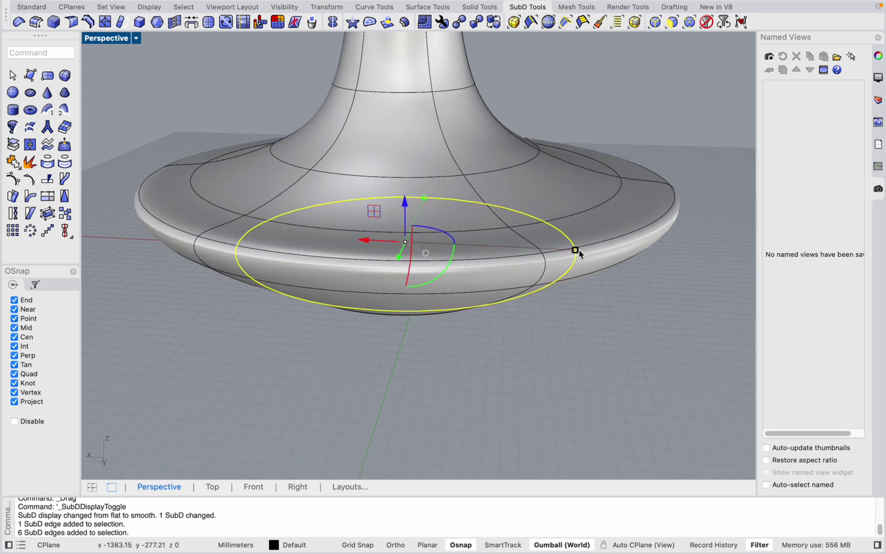
{"action": "left_click_drag", "start_coordinate": [576, 249], "coordinate": [589, 251]}
{"action": "left_click", "coordinate": [573, 403]}
Examine the whole column and the reshaped base in flat display from above and from the side.
{"action": "key", "text": "Tab"}
{"action": "right_click_drag", "start_coordinate": [573, 403], "coordinate": [526, 433]}
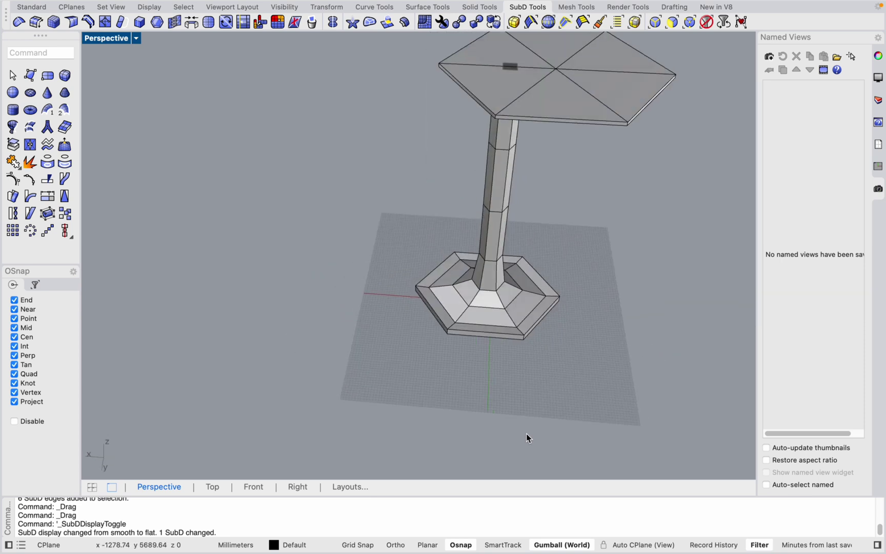
{"action": "scroll", "coordinate": [554, 307], "scroll_direction": "up", "scroll_amount": 5}
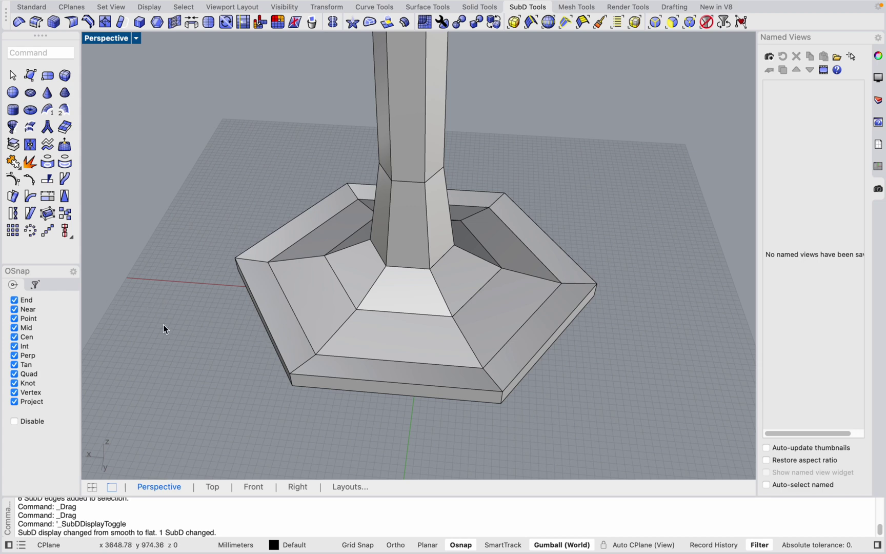
{"action": "right_click_drag", "start_coordinate": [314, 376], "coordinate": [352, 353]}
{"action": "scroll", "coordinate": [386, 366], "scroll_direction": "up", "scroll_amount": 3}
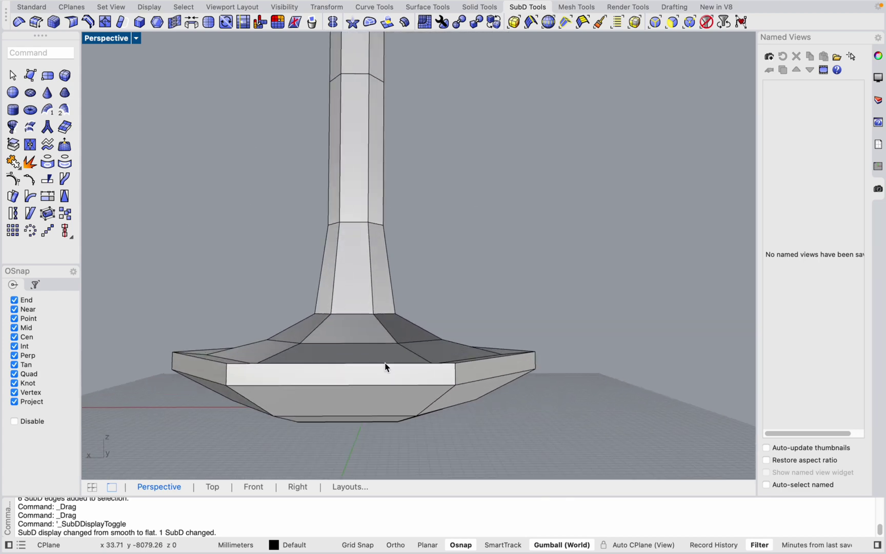
{"action": "right_click_drag", "start_coordinate": [267, 406], "coordinate": [405, 321]}
{"action": "scroll", "coordinate": [431, 387], "scroll_direction": "down", "scroll_amount": 2}
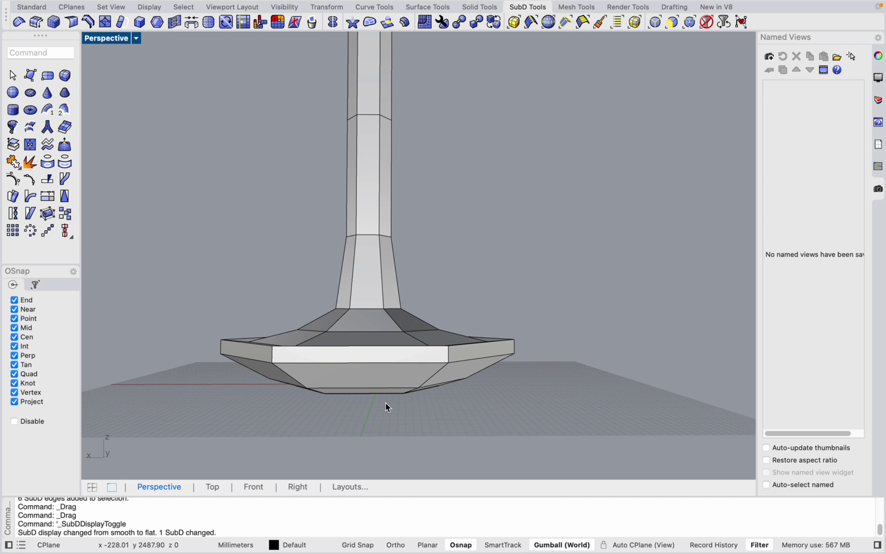
{"action": "right_click_drag", "start_coordinate": [385, 405], "coordinate": [310, 422]}
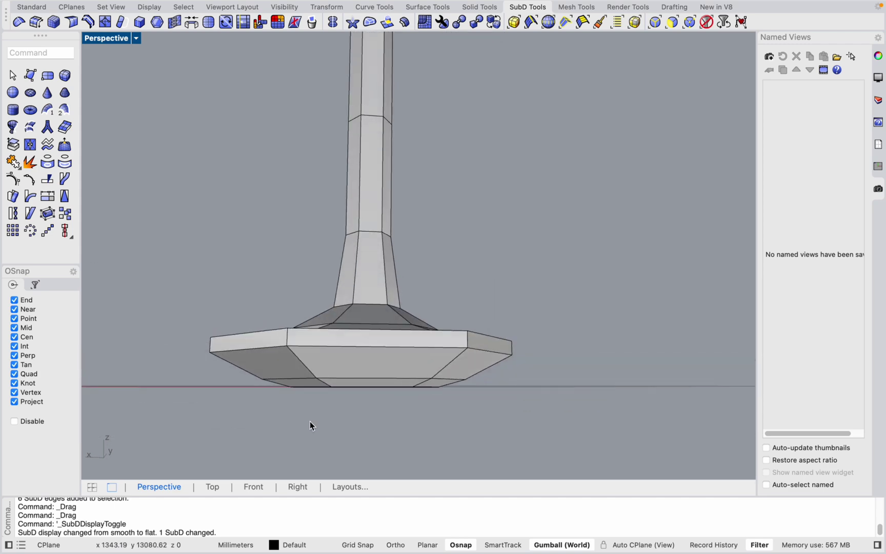
In the Front view, window-select the lower part of the base, from its upper rim down to the bottom opening.
{"action": "left_click", "coordinate": [253, 487]}
{"action": "scroll", "coordinate": [387, 397], "scroll_direction": "up", "scroll_amount": 3}
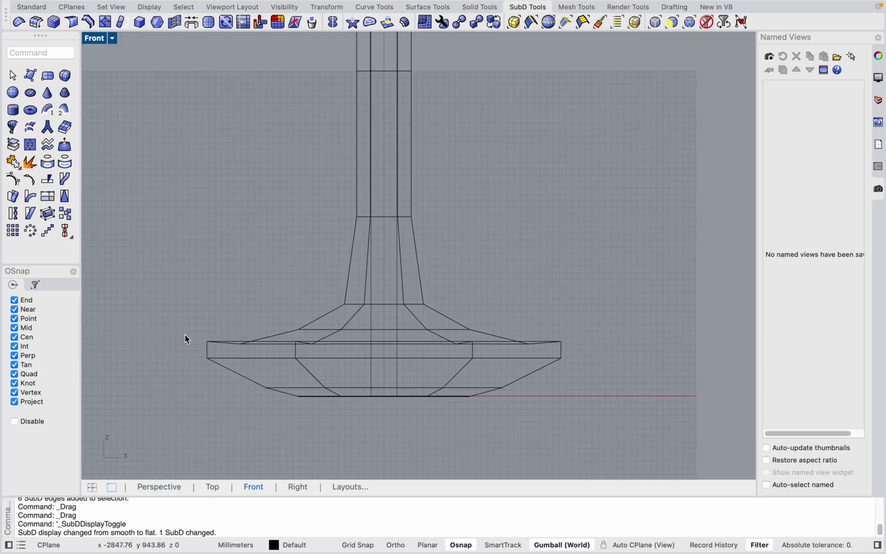
{"action": "left_click_drag", "start_coordinate": [290, 354], "coordinate": [297, 378]}
{"action": "scroll", "coordinate": [179, 350], "scroll_direction": "up", "scroll_amount": 2}
{"action": "scroll", "coordinate": [159, 313], "scroll_direction": "down", "scroll_amount": 6}
{"action": "scroll", "coordinate": [323, 362], "scroll_direction": "up", "scroll_amount": 4}
{"action": "left_click_drag", "start_coordinate": [118, 296], "coordinate": [685, 430]}
Try shifting the selected base sideways along X, check it in the Perspective view, and undo the move.
{"action": "left_click_drag", "start_coordinate": [401, 342], "coordinate": [369, 371]}
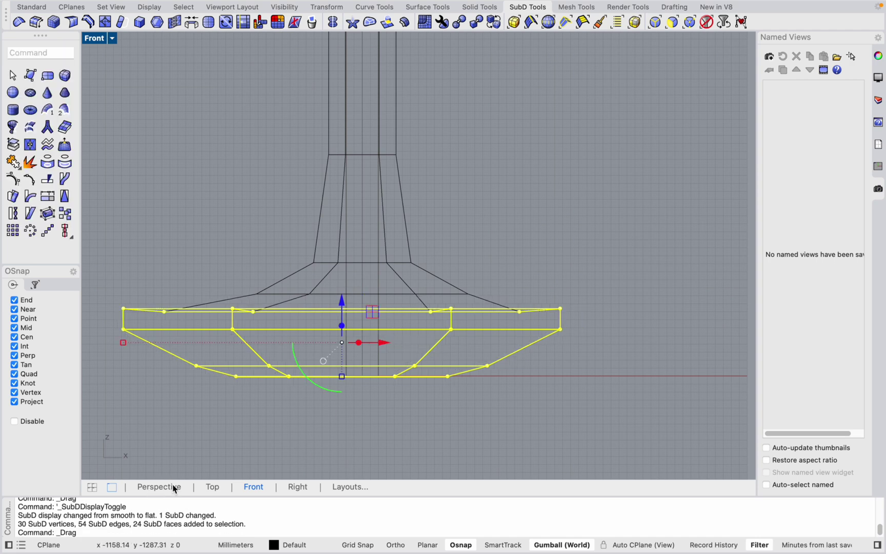
{"action": "left_click", "coordinate": [159, 486]}
{"action": "scroll", "coordinate": [384, 390], "scroll_direction": "down", "scroll_amount": 3}
{"action": "right_click_drag", "start_coordinate": [384, 390], "coordinate": [452, 359]}
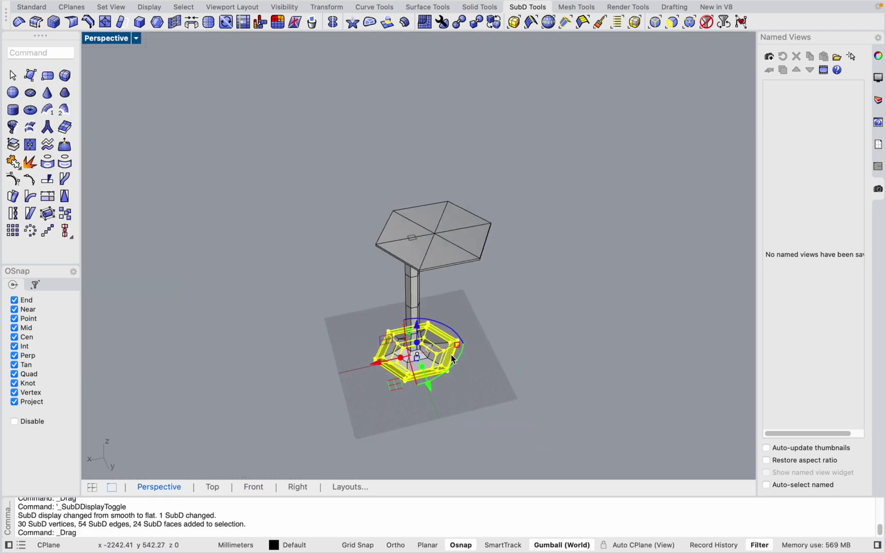
{"action": "scroll", "coordinate": [452, 359], "scroll_direction": "up", "scroll_amount": 5}
{"action": "key", "text": "super+z"}
Shift the selected base along X off the stem's axis in the Perspective view, clear the selection, and show the SubD smooth.
{"action": "scroll", "coordinate": [425, 348], "scroll_direction": "down", "scroll_amount": 3}
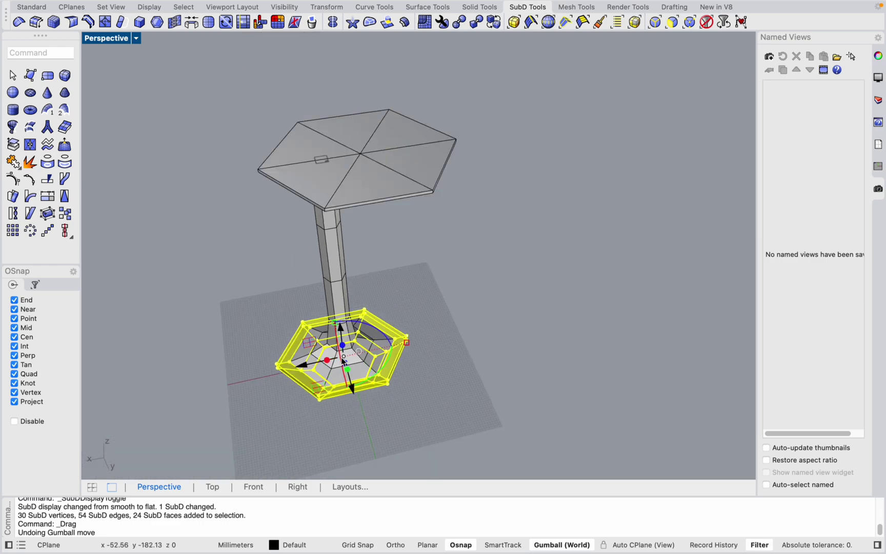
{"action": "scroll", "coordinate": [327, 359], "scroll_direction": "up", "scroll_amount": 4}
{"action": "left_click_drag", "start_coordinate": [314, 361], "coordinate": [307, 364]}
{"action": "scroll", "coordinate": [347, 359], "scroll_direction": "up", "scroll_amount": 3}
{"action": "left_click", "coordinate": [537, 410]}
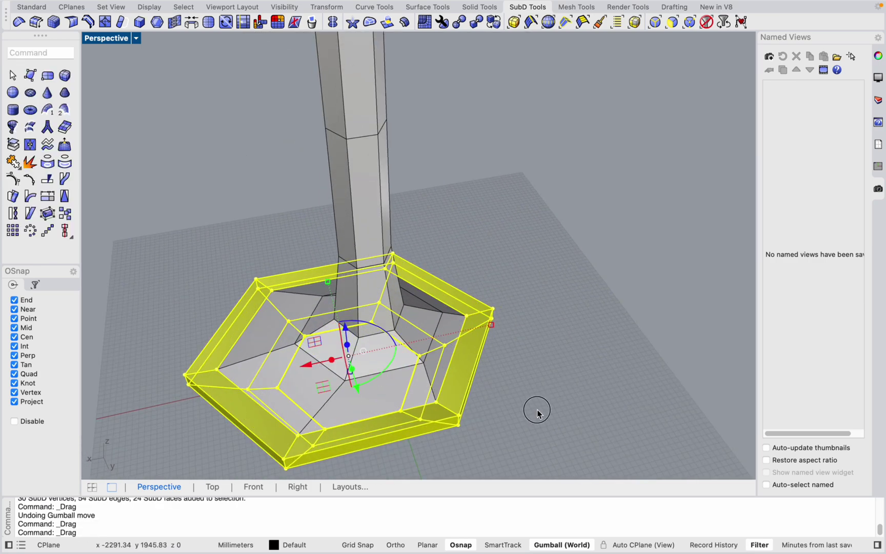
{"action": "scroll", "coordinate": [537, 410], "scroll_direction": "down", "scroll_amount": 4}
{"action": "right_click_drag", "start_coordinate": [507, 422], "coordinate": [411, 359]}
{"action": "key", "text": "Tab"}
{"action": "scroll", "coordinate": [448, 367], "scroll_direction": "down", "scroll_amount": 3}
{"action": "scroll", "coordinate": [449, 367], "scroll_direction": "up", "scroll_amount": 3}
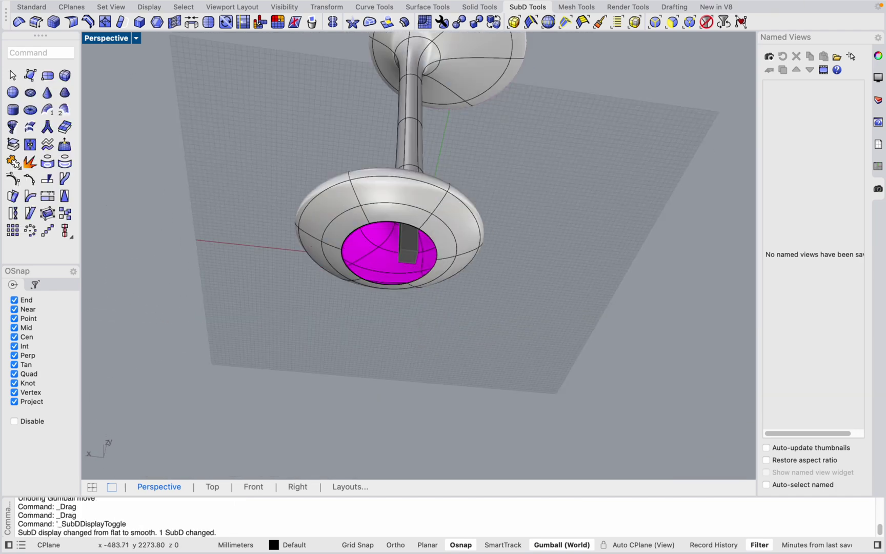
Select the edge loop of the base's bottom opening, shift it slightly along X, and clear the selection.
{"action": "scroll", "coordinate": [404, 242], "scroll_direction": "up", "scroll_amount": 3}
{"action": "right_click_drag", "start_coordinate": [380, 212], "coordinate": [381, 243]}
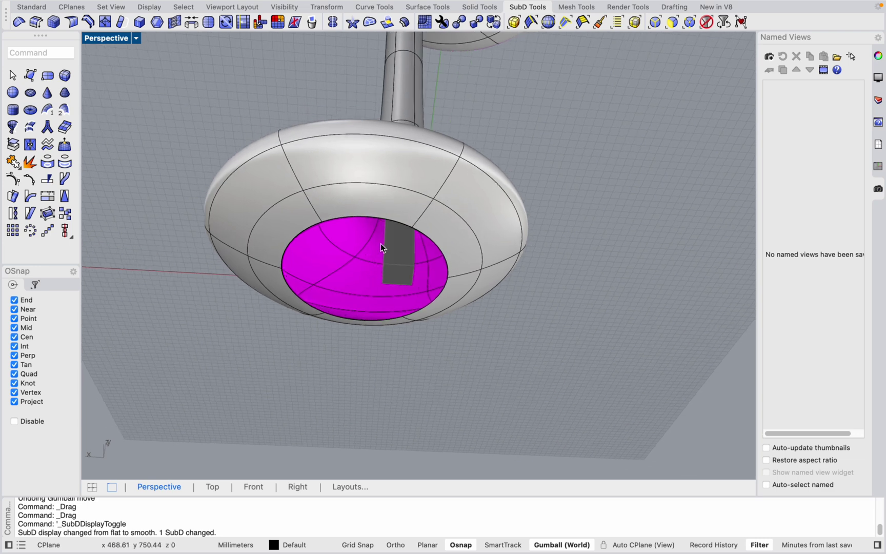
{"action": "double_click", "coordinate": [371, 217]}
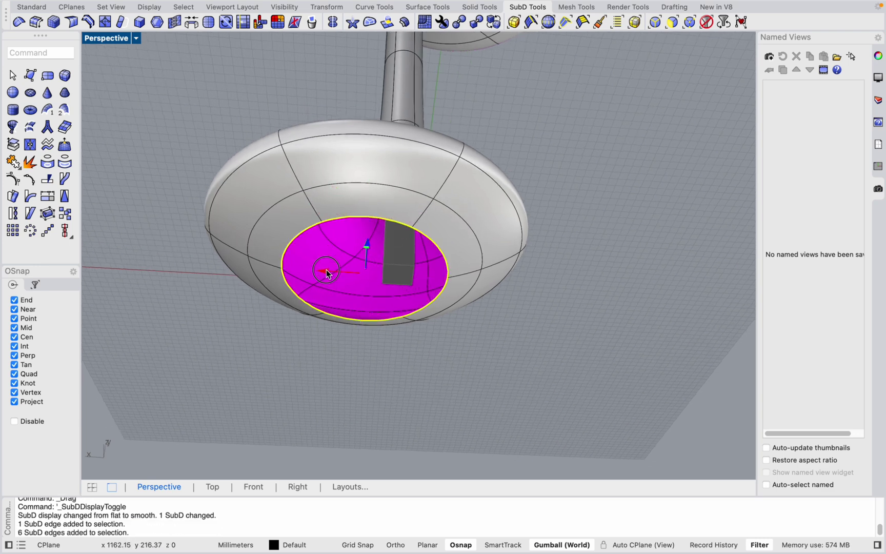
{"action": "left_click_drag", "start_coordinate": [325, 272], "coordinate": [336, 272]}
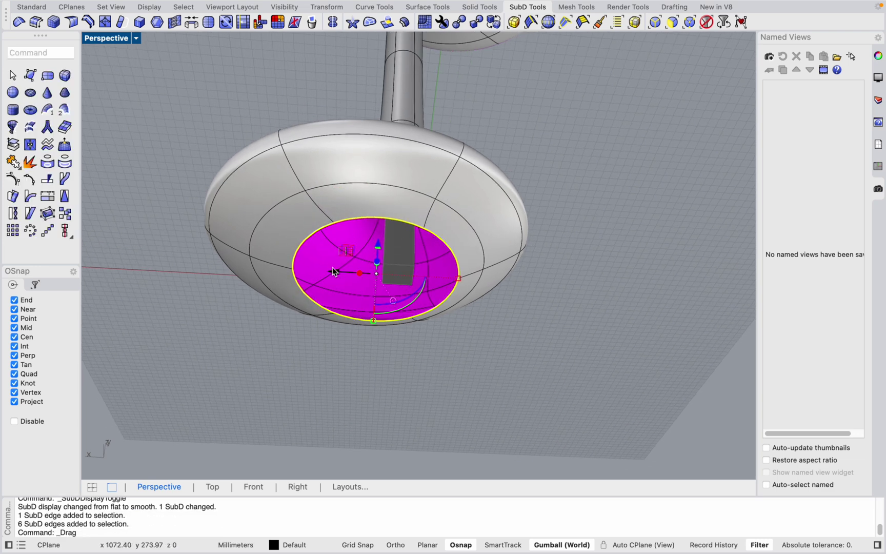
{"action": "left_click", "coordinate": [548, 337]}
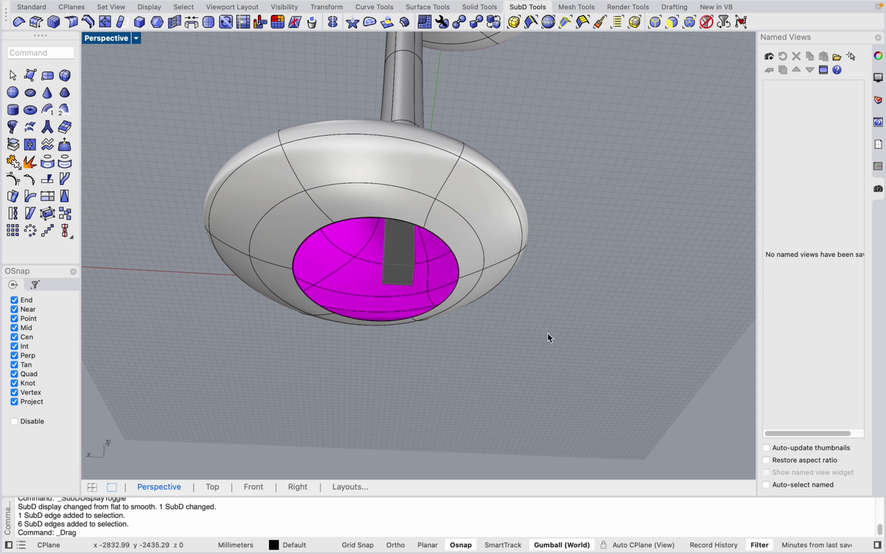
Shift the edge loop surrounding the base's bottom opening slightly toward negative X, and move it together with the opening's loop further that way in the Front view.
{"action": "double_click", "coordinate": [468, 224]}
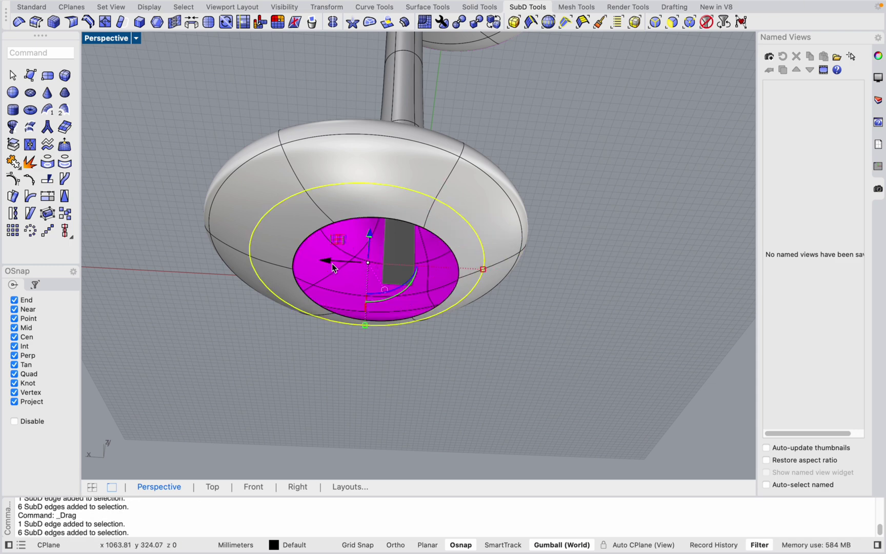
{"action": "left_click_drag", "start_coordinate": [332, 263], "coordinate": [343, 264]}
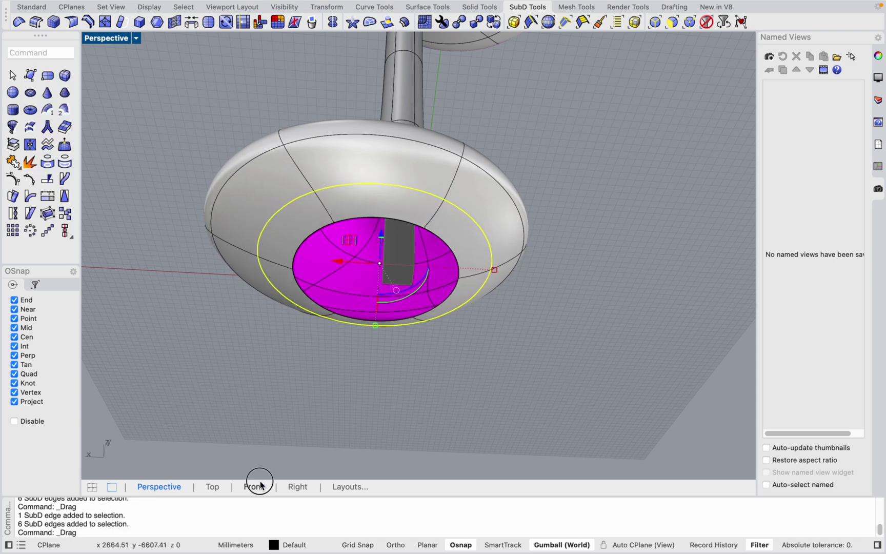
{"action": "left_click", "coordinate": [254, 486]}
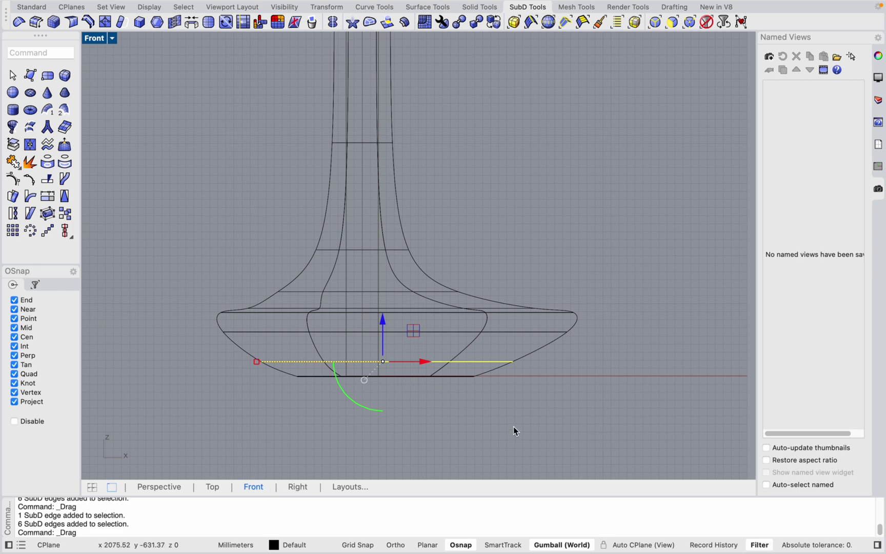
{"action": "scroll", "coordinate": [300, 395], "scroll_direction": "up", "scroll_amount": 3}
{"action": "double_click", "coordinate": [327, 366], "text": "shift"}
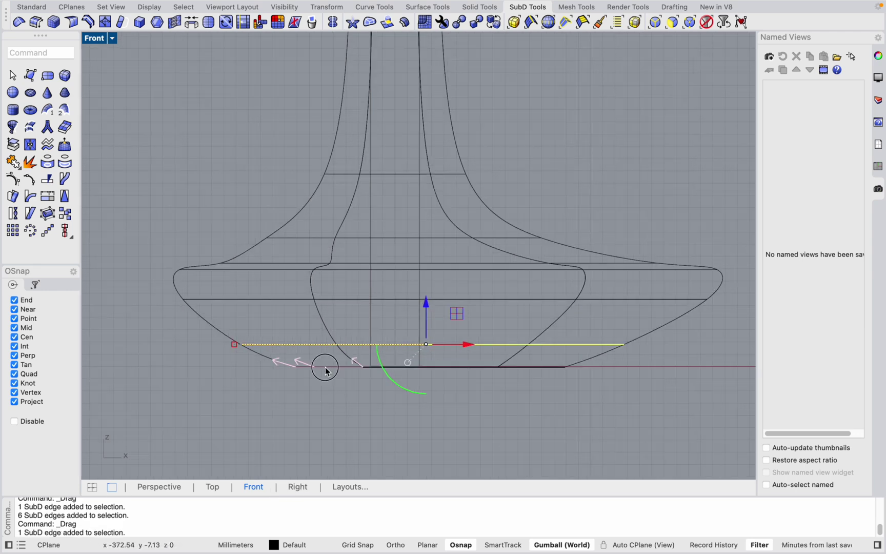
{"action": "left_click_drag", "start_coordinate": [471, 355], "coordinate": [448, 355]}
{"action": "scroll", "coordinate": [628, 310], "scroll_direction": "down", "scroll_amount": 3}
{"action": "left_click", "coordinate": [631, 351]}
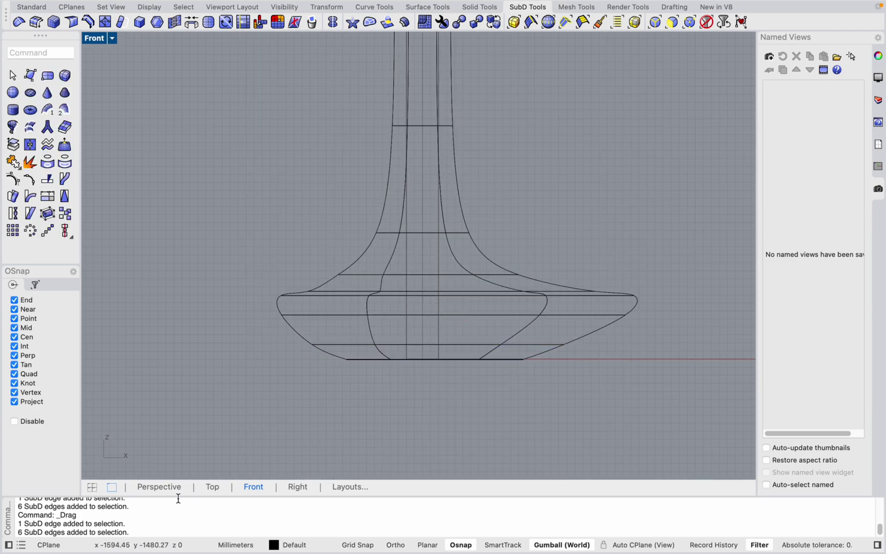
Examine the shifted base from below, from the side and from above in the Perspective view to check its off-axis shape.
{"action": "left_click", "coordinate": [178, 487]}
{"action": "right_click_drag", "start_coordinate": [351, 353], "coordinate": [392, 385]}
{"action": "scroll", "coordinate": [392, 385], "scroll_direction": "down", "scroll_amount": 3}
{"action": "scroll", "coordinate": [435, 388], "scroll_direction": "up", "scroll_amount": 8}
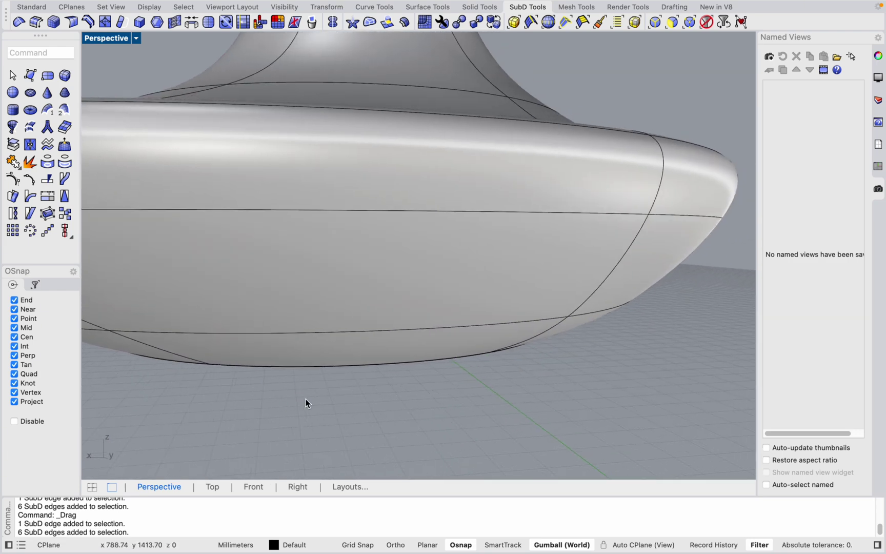
{"action": "scroll", "coordinate": [306, 403], "scroll_direction": "down", "scroll_amount": 3}
{"action": "scroll", "coordinate": [246, 341], "scroll_direction": "up", "scroll_amount": 5}
{"action": "right_click_drag", "start_coordinate": [267, 320], "coordinate": [294, 292]}
{"action": "scroll", "coordinate": [364, 311], "scroll_direction": "down", "scroll_amount": 4}
{"action": "right_click_drag", "start_coordinate": [364, 310], "coordinate": [302, 357]}
{"action": "scroll", "coordinate": [302, 358], "scroll_direction": "up", "scroll_amount": 2}
{"action": "scroll", "coordinate": [421, 359], "scroll_direction": "down", "scroll_amount": 3}
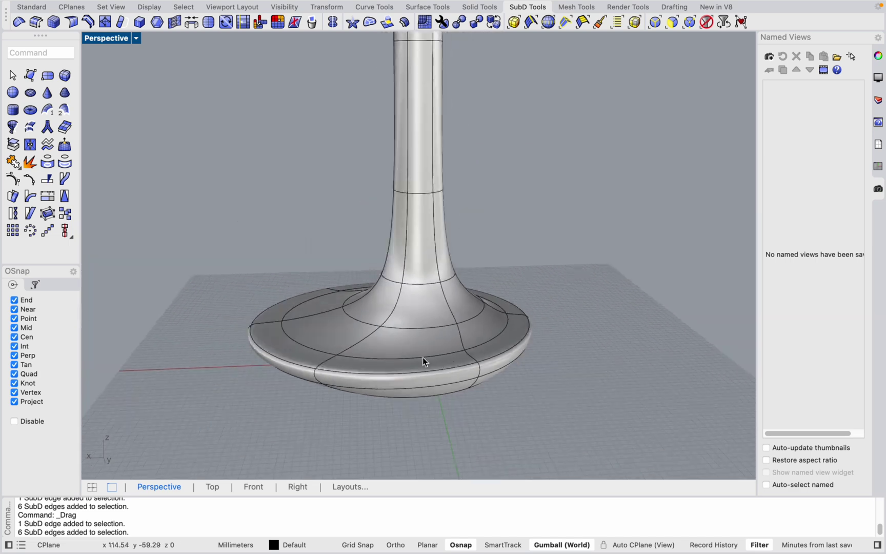
Display the SubD flat and start Insert Edge with full Loop mode for the base's upper rim.
{"action": "scroll", "coordinate": [386, 362], "scroll_direction": "up", "scroll_amount": 5}
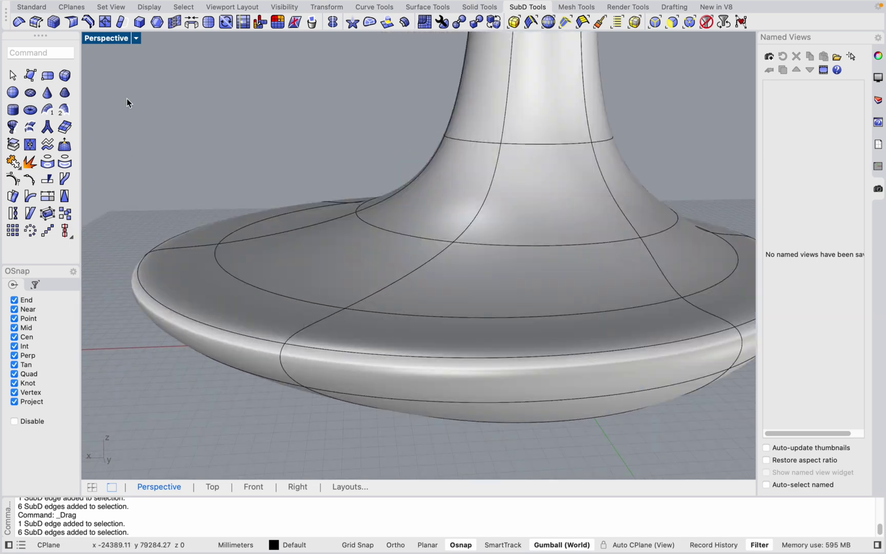
{"action": "key", "text": "Tab"}
{"action": "scroll", "coordinate": [268, 305], "scroll_direction": "down", "scroll_amount": 4}
{"action": "scroll", "coordinate": [200, 214], "scroll_direction": "up", "scroll_amount": 4}
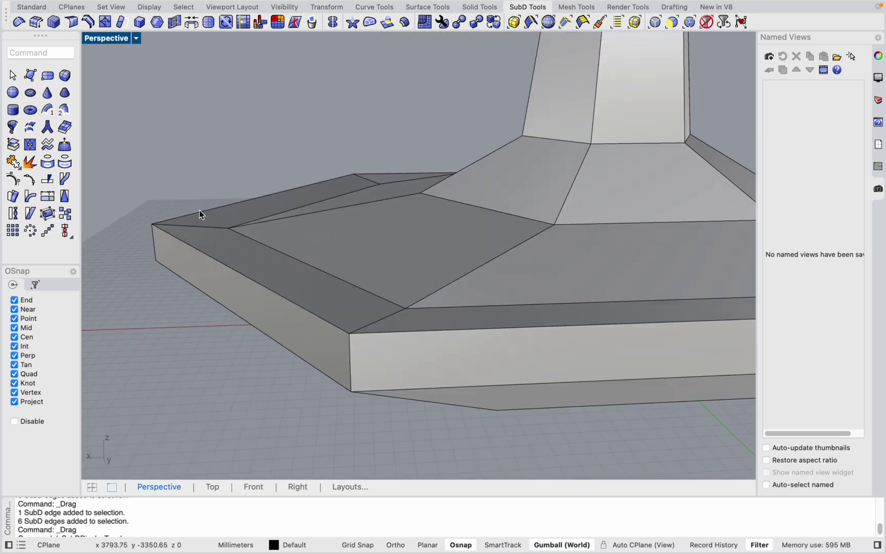
{"action": "left_click", "coordinate": [88, 22]}
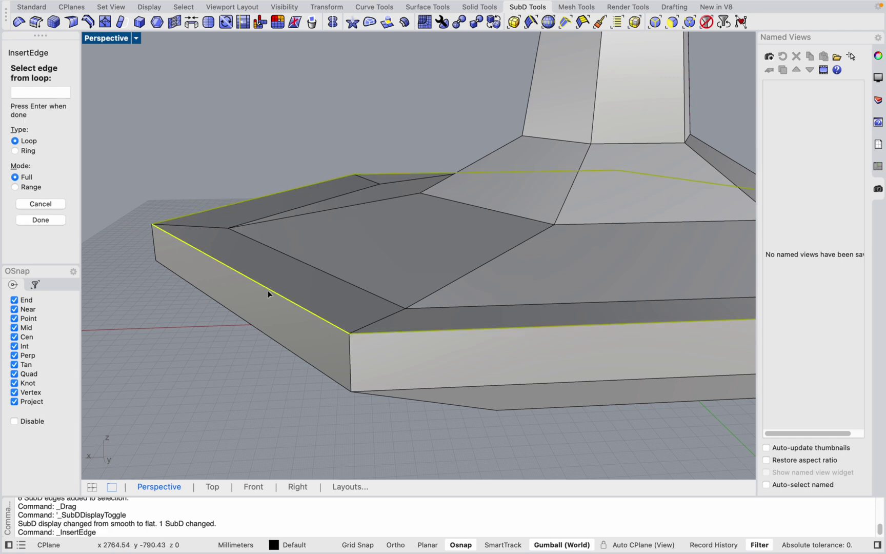
Insert a full edge loop on the base's top face close to its outer rim and return the SubD to smooth display.
{"action": "left_click", "coordinate": [287, 289]}
{"action": "key", "text": "Return"}
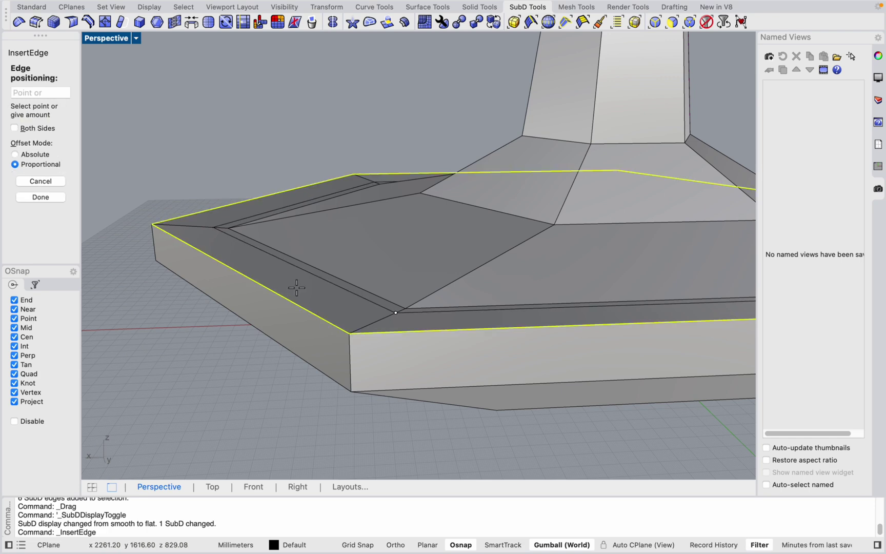
{"action": "left_click", "coordinate": [368, 326]}
{"action": "scroll", "coordinate": [368, 326], "scroll_direction": "down", "scroll_amount": 8}
{"action": "key", "text": "Tab"}
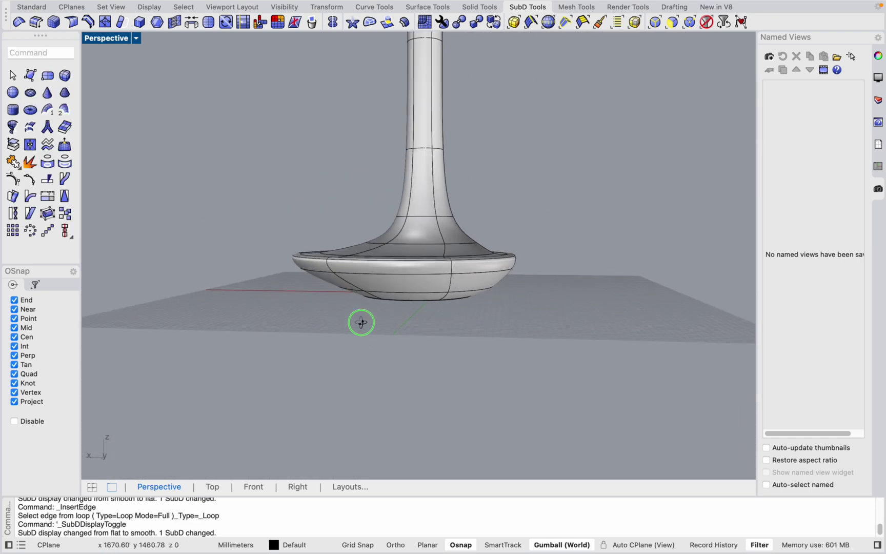
Examine the shape of the base's rounded rim and upper surface from several distances and angles.
{"action": "scroll", "coordinate": [362, 322], "scroll_direction": "up", "scroll_amount": 4}
{"action": "scroll", "coordinate": [251, 234], "scroll_direction": "up", "scroll_amount": 6}
{"action": "scroll", "coordinate": [239, 277], "scroll_direction": "down", "scroll_amount": 3}
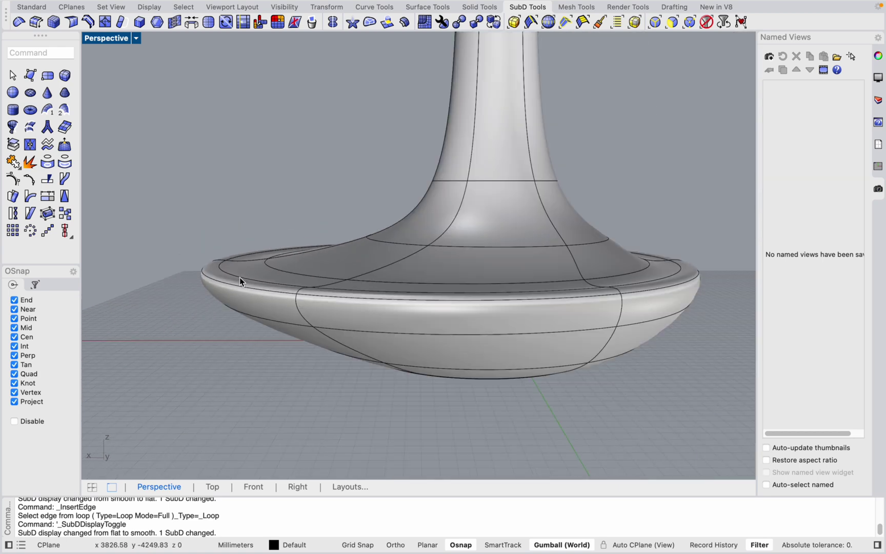
{"action": "scroll", "coordinate": [241, 256], "scroll_direction": "up", "scroll_amount": 5}
{"action": "scroll", "coordinate": [212, 249], "scroll_direction": "down", "scroll_amount": 5}
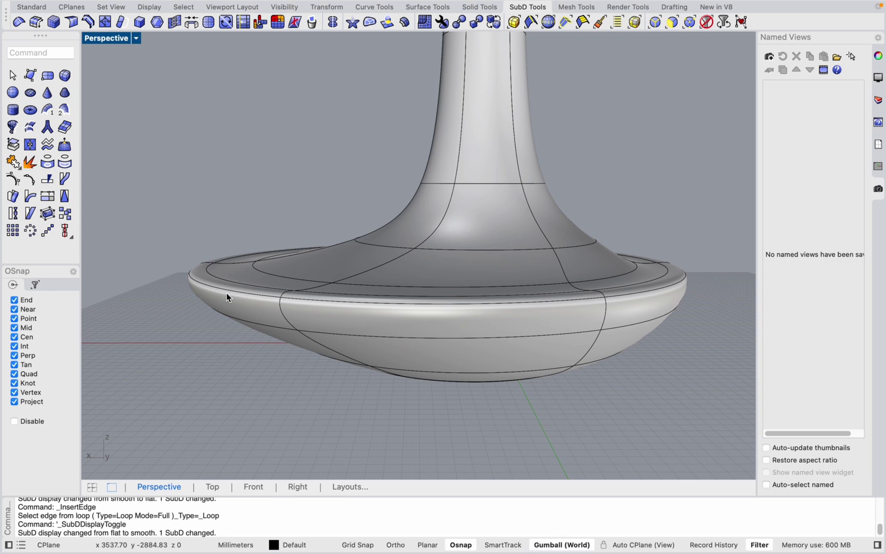
{"action": "scroll", "coordinate": [428, 334], "scroll_direction": "up", "scroll_amount": 4}
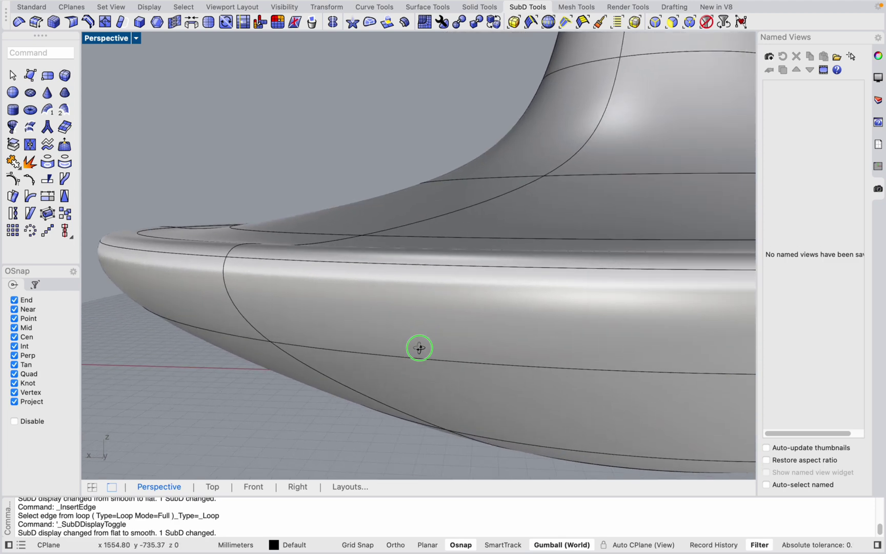
{"action": "scroll", "coordinate": [317, 328], "scroll_direction": "down", "scroll_amount": 4}
{"action": "scroll", "coordinate": [436, 337], "scroll_direction": "up", "scroll_amount": 5}
{"action": "scroll", "coordinate": [436, 336], "scroll_direction": "down", "scroll_amount": 5}
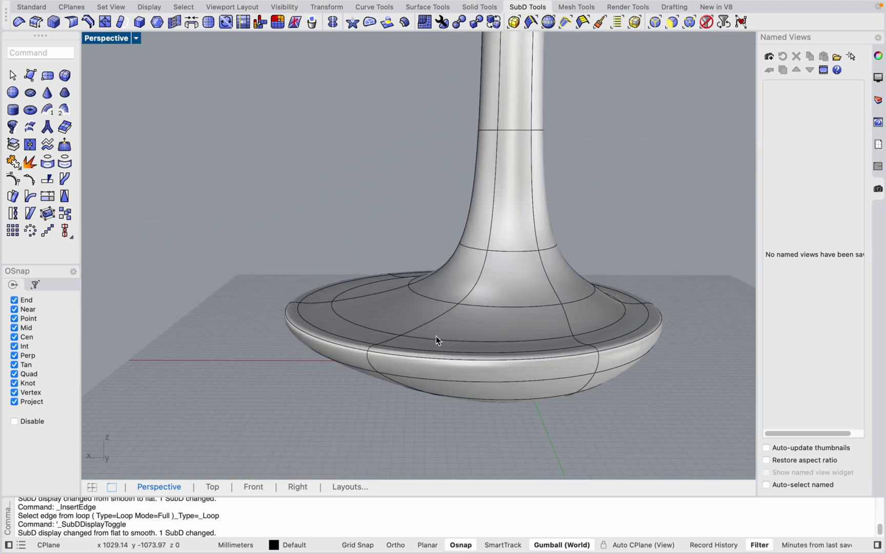
{"action": "scroll", "coordinate": [435, 325], "scroll_direction": "up", "scroll_amount": 3}
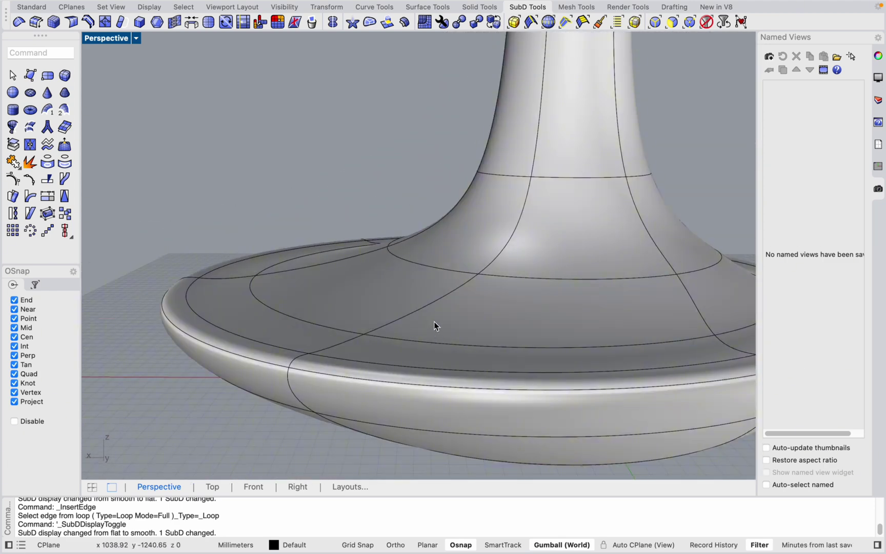
Scale the inner edge loop on the base's top slightly inward and nudge it along X and Z.
{"action": "double_click", "coordinate": [310, 322]}
{"action": "scroll", "coordinate": [364, 322], "scroll_direction": "down", "scroll_amount": 2}
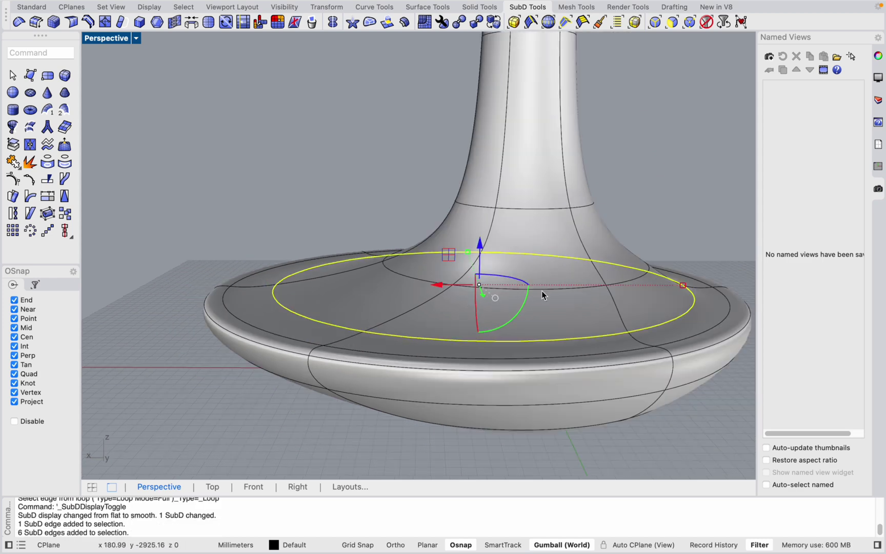
{"action": "right_click_drag", "start_coordinate": [568, 299], "coordinate": [656, 291]}
{"action": "left_click_drag", "start_coordinate": [684, 300], "coordinate": [671, 294]}
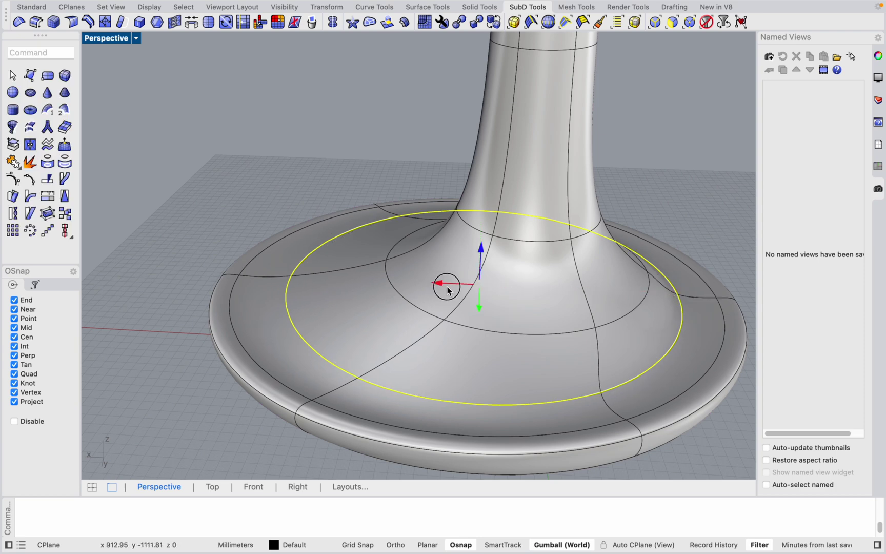
{"action": "left_click_drag", "start_coordinate": [447, 287], "coordinate": [455, 288]}
{"action": "right_click_drag", "start_coordinate": [445, 374], "coordinate": [481, 314]}
{"action": "mouse_move", "coordinate": [494, 255]}
{"action": "left_mouse_down"}
{"action": "mouse_move", "coordinate": [493, 198]}
{"action": "mouse_move", "coordinate": [490, 251]}
{"action": "left_mouse_up"}
{"action": "right_click_drag", "start_coordinate": [491, 251], "coordinate": [558, 276]}
{"action": "left_click", "coordinate": [711, 223]}
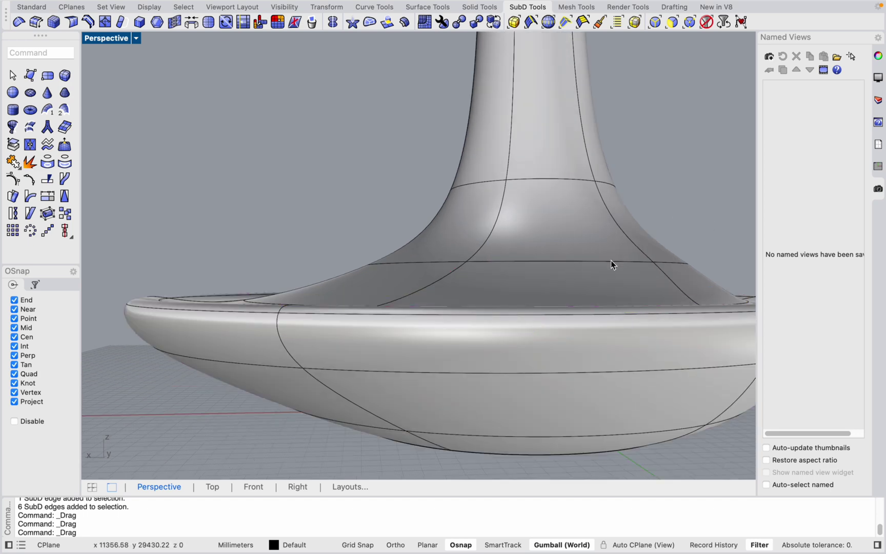
Scale the edge loop around the stem's foot inward and fine-tune its height.
{"action": "double_click", "coordinate": [609, 262]}
{"action": "right_click_drag", "start_coordinate": [609, 262], "coordinate": [539, 325]}
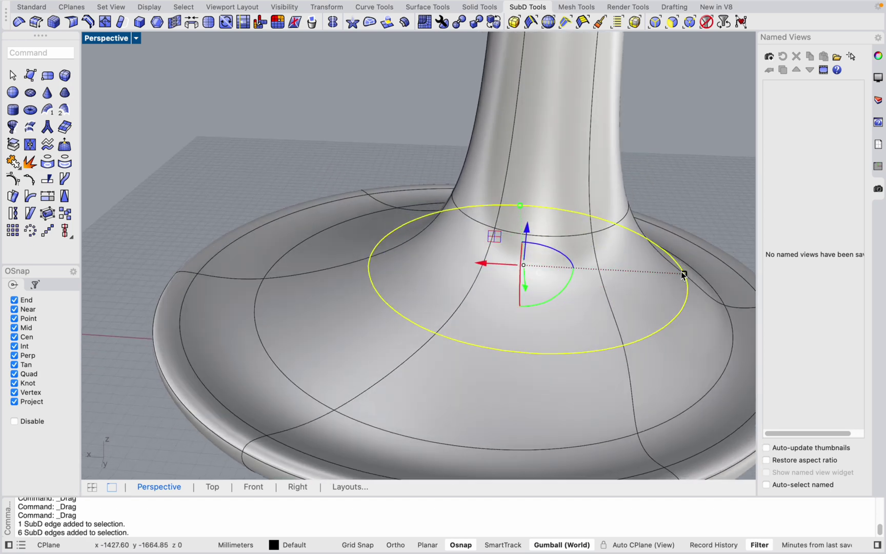
{"action": "left_click_drag", "start_coordinate": [682, 270], "coordinate": [657, 272]}
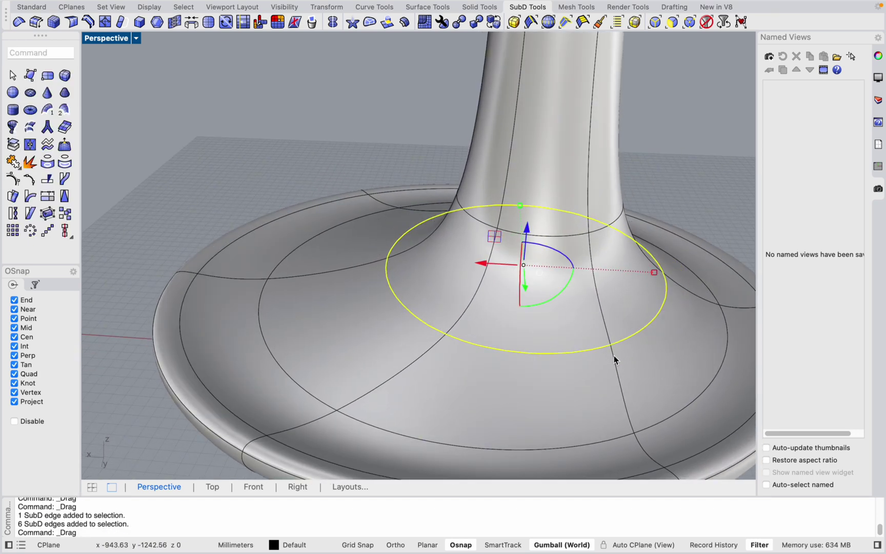
{"action": "right_click_drag", "start_coordinate": [614, 355], "coordinate": [603, 344]}
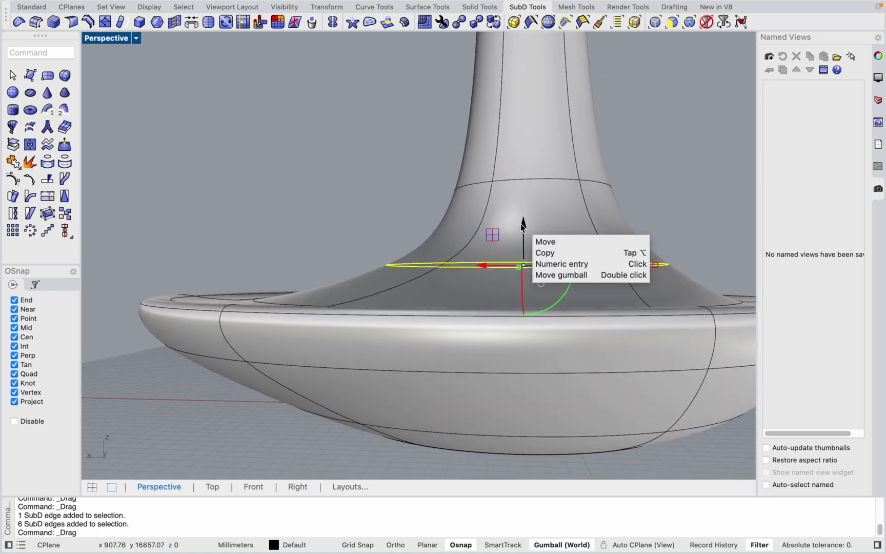
{"action": "mouse_move", "coordinate": [523, 224]}
{"action": "left_mouse_down"}
{"action": "mouse_move", "coordinate": [518, 240]}
{"action": "mouse_move", "coordinate": [522, 224]}
{"action": "left_mouse_up"}
{"action": "right_click_drag", "start_coordinate": [363, 254], "coordinate": [344, 290]}
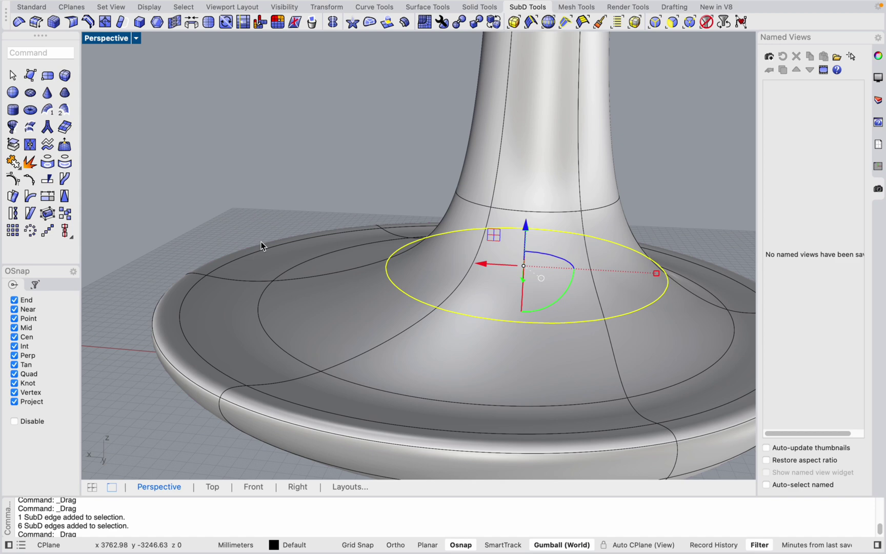
{"action": "scroll", "coordinate": [349, 316], "scroll_direction": "down", "scroll_amount": 2}
{"action": "left_click", "coordinate": [283, 201]}
Insert a full edge loop on the base's slope between the inner loop and the loop around the stem's foot.
{"action": "scroll", "coordinate": [322, 337], "scroll_direction": "up", "scroll_amount": 9}
{"action": "right_click_drag", "start_coordinate": [363, 333], "coordinate": [413, 251]}
{"action": "scroll", "coordinate": [372, 304], "scroll_direction": "down", "scroll_amount": 6}
{"action": "scroll", "coordinate": [424, 246], "scroll_direction": "up", "scroll_amount": 3}
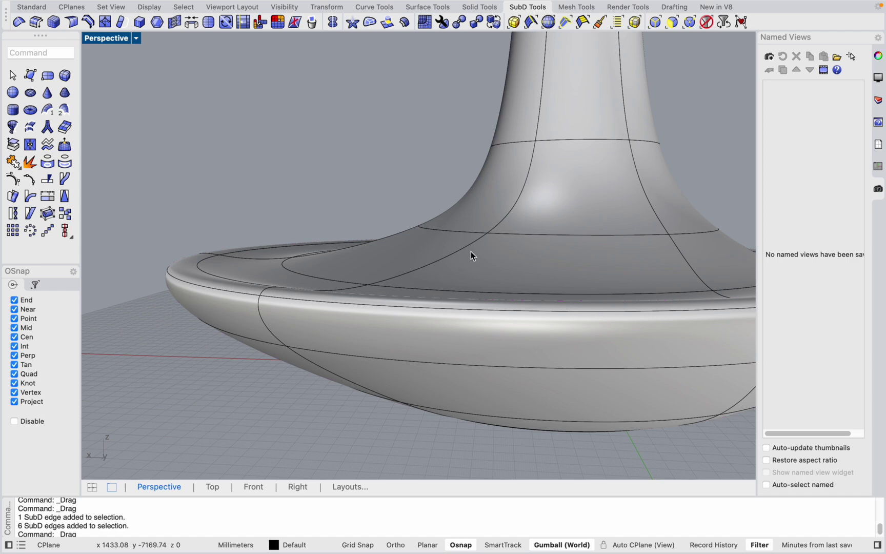
{"action": "left_click", "coordinate": [88, 21]}
{"action": "left_click", "coordinate": [324, 287]}
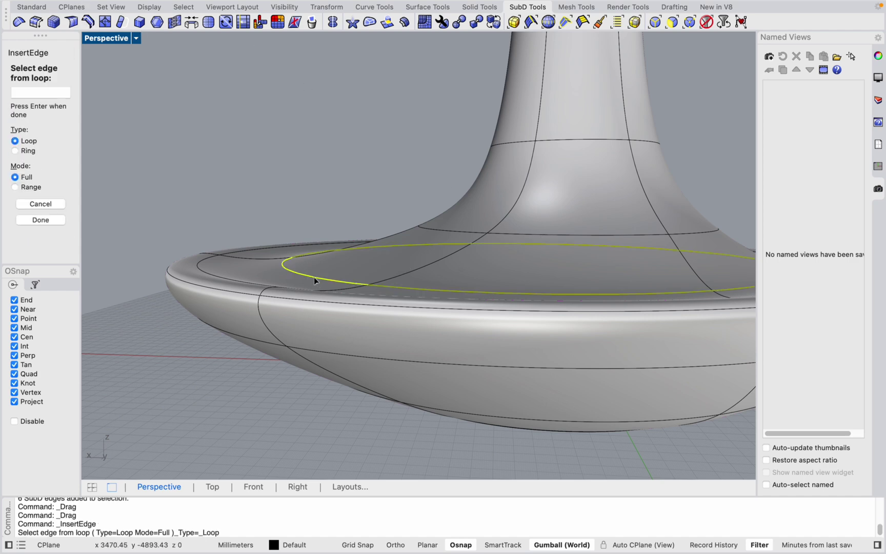
{"action": "key", "text": "Return"}
{"action": "left_click", "coordinate": [459, 281]}
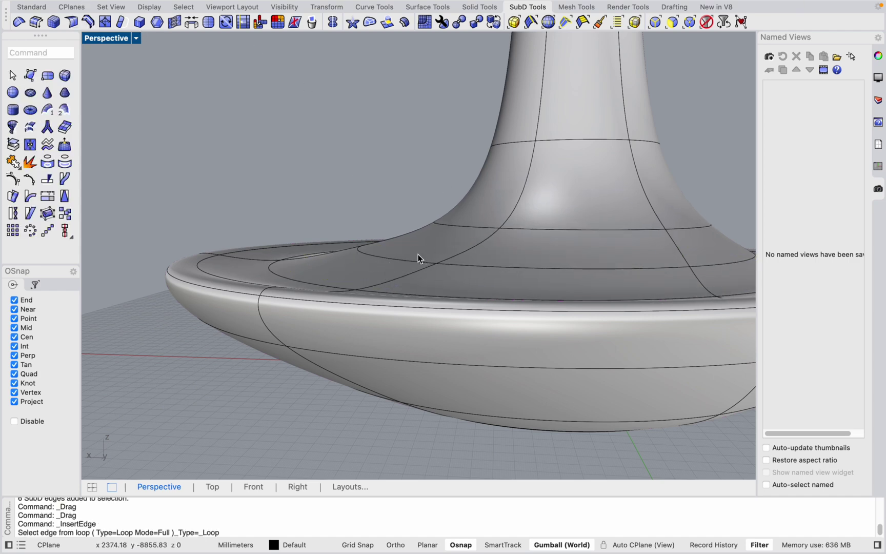
Lower the newly inserted edge loop on the base's slope slightly along Z.
{"action": "double_click", "coordinate": [404, 261]}
{"action": "left_click_drag", "start_coordinate": [545, 207], "coordinate": [546, 224]}
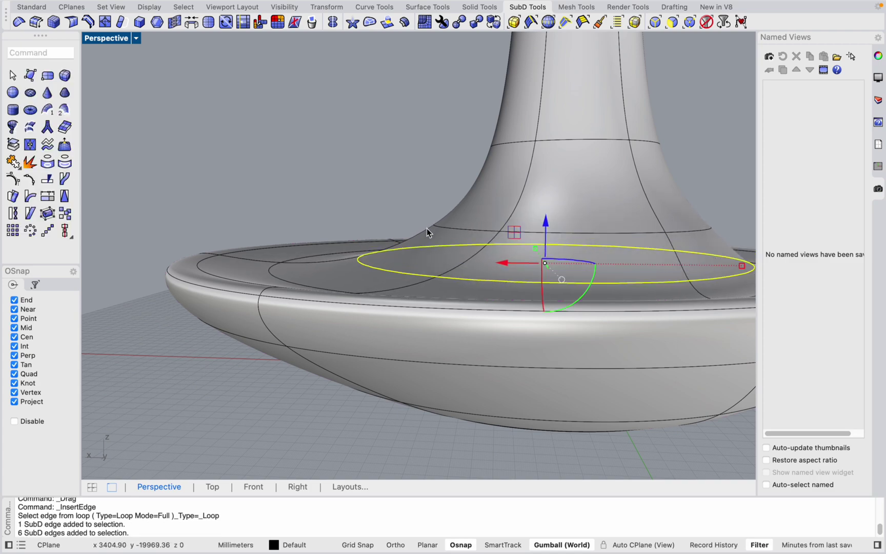
{"action": "right_click_drag", "start_coordinate": [427, 229], "coordinate": [441, 245]}
{"action": "left_click_drag", "start_coordinate": [522, 216], "coordinate": [522, 221]}
{"action": "right_click_drag", "start_coordinate": [522, 221], "coordinate": [507, 247]}
{"action": "key", "text": "Escape"}
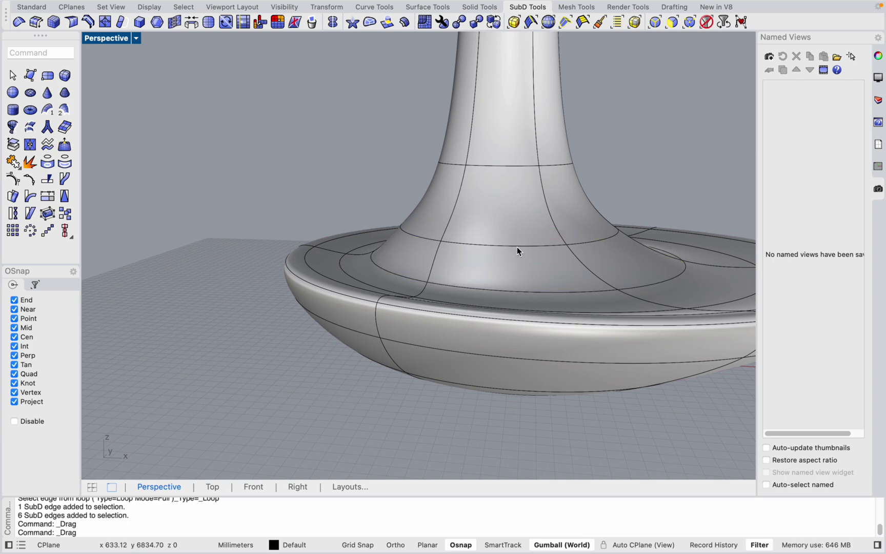
Tighten the edge loop directly above the new one at the stem's foot by scaling it inward, and lower it slightly.
{"action": "double_click", "coordinate": [498, 247]}
{"action": "scroll", "coordinate": [380, 223], "scroll_direction": "up", "scroll_amount": 5}
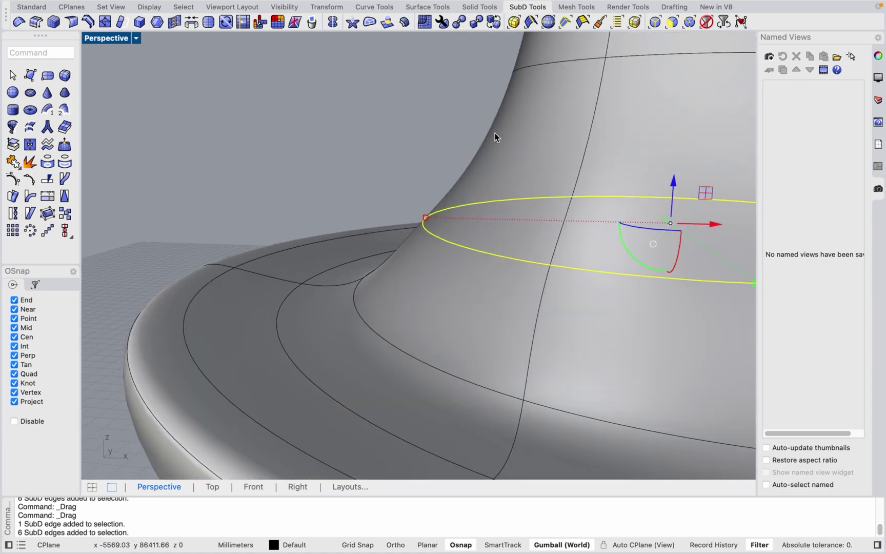
{"action": "scroll", "coordinate": [377, 261], "scroll_direction": "down", "scroll_amount": 5}
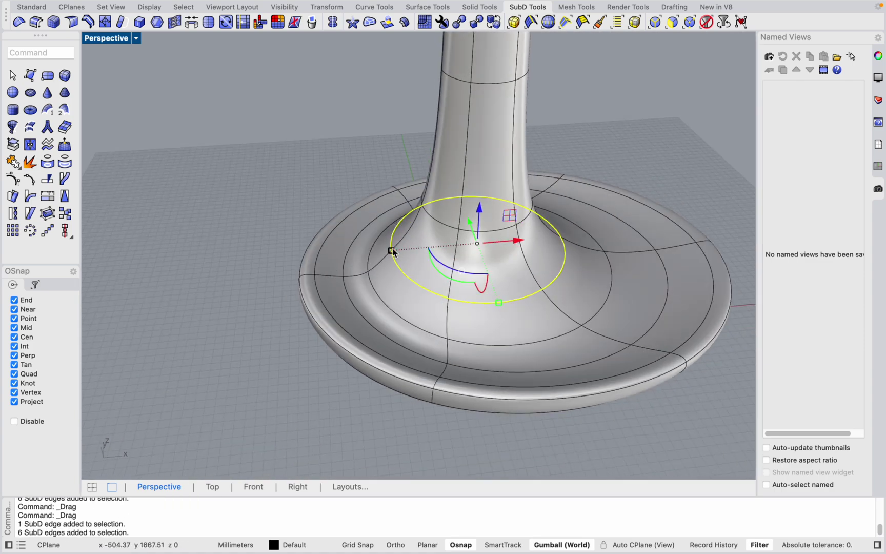
{"action": "left_click_drag", "start_coordinate": [395, 251], "coordinate": [415, 275]}
{"action": "right_click_drag", "start_coordinate": [416, 275], "coordinate": [316, 340]}
{"action": "left_click_drag", "start_coordinate": [462, 197], "coordinate": [469, 210]}
{"action": "right_click_drag", "start_coordinate": [503, 331], "coordinate": [482, 291]}
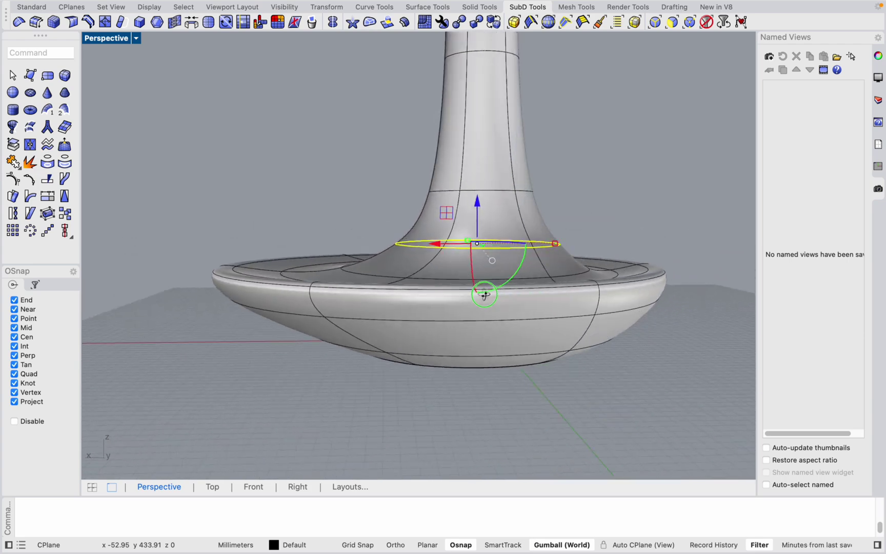
{"action": "scroll", "coordinate": [480, 293], "scroll_direction": "down", "scroll_amount": 1}
{"action": "key", "text": "Escape"}
View the whole column and switch to the browser to compare it with the TMW museum lobby photos, advancing to the eighth one.
{"action": "scroll", "coordinate": [447, 334], "scroll_direction": "down", "scroll_amount": 4}
{"action": "right_click_drag", "start_coordinate": [446, 334], "coordinate": [510, 298]}
{"action": "scroll", "coordinate": [471, 340], "scroll_direction": "down", "scroll_amount": 3}
{"action": "scroll", "coordinate": [472, 339], "scroll_direction": "up", "scroll_amount": 3}
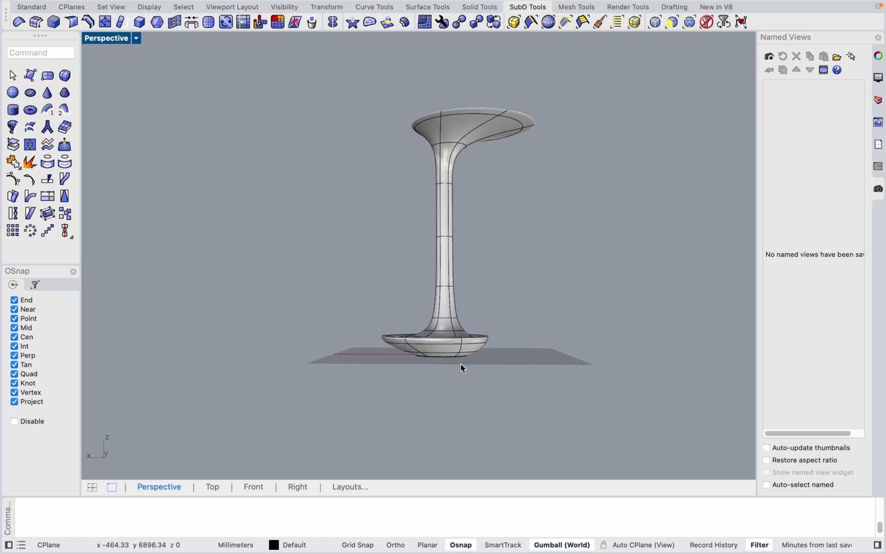
{"action": "scroll", "coordinate": [460, 368], "scroll_direction": "up", "scroll_amount": 2}
{"action": "scroll", "coordinate": [401, 388], "scroll_direction": "down", "scroll_amount": 2}
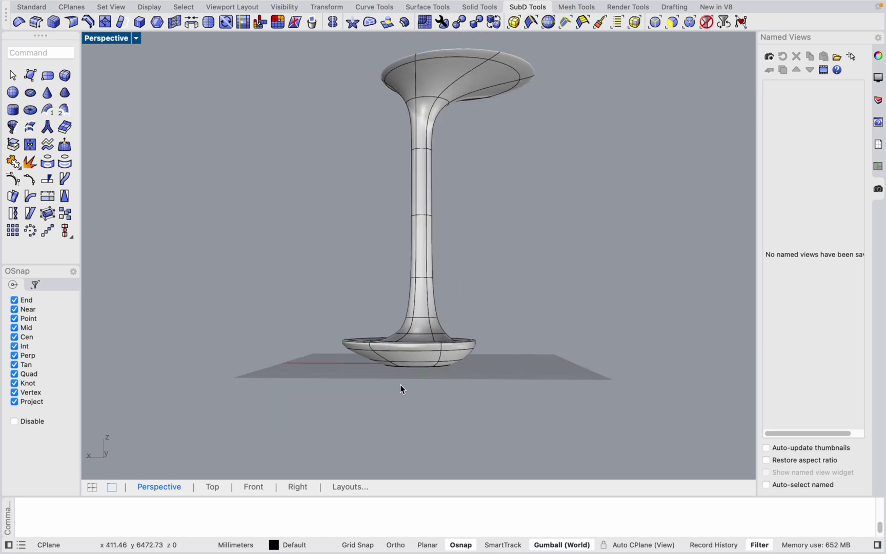
{"action": "key", "text": "ctrl+Left"}
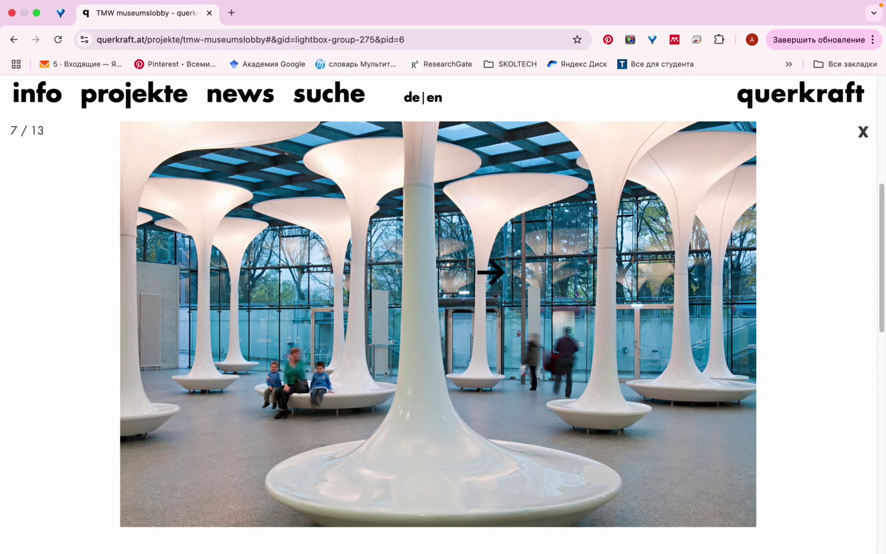
{"action": "left_click", "coordinate": [702, 348]}
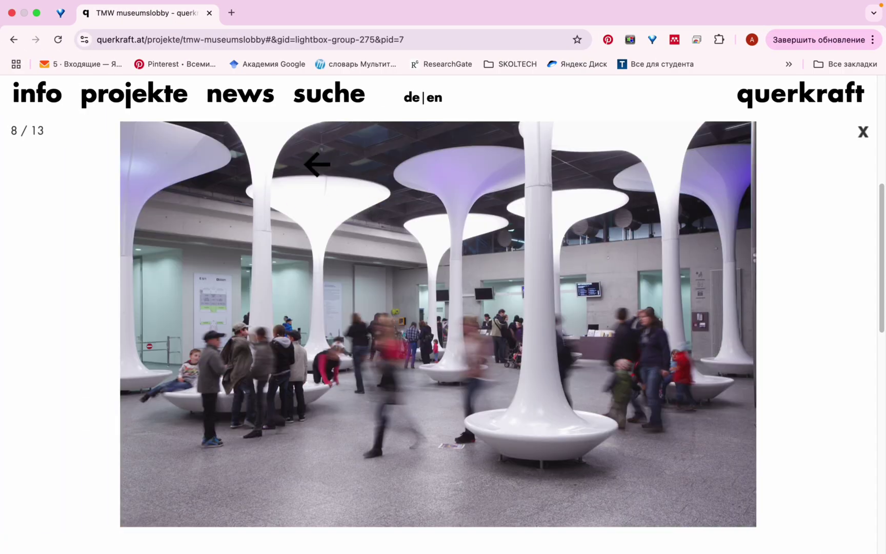
{"action": "key", "text": "ctrl+Right"}
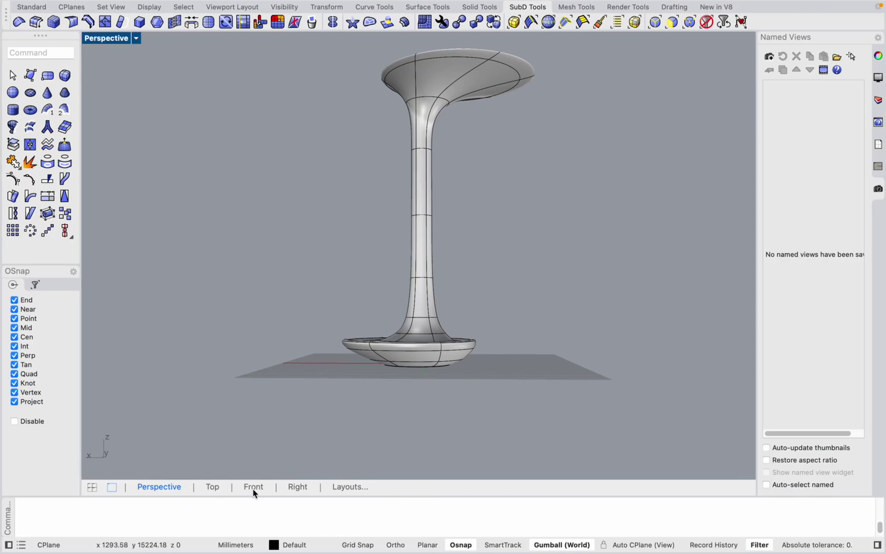
In the Front view with flat SubD display, raise the stem's uppermost intermediate edge ring closer to the canopy.
{"action": "left_click", "coordinate": [253, 487]}
{"action": "scroll", "coordinate": [410, 348], "scroll_direction": "down", "scroll_amount": 5}
{"action": "key", "text": "Tab"}
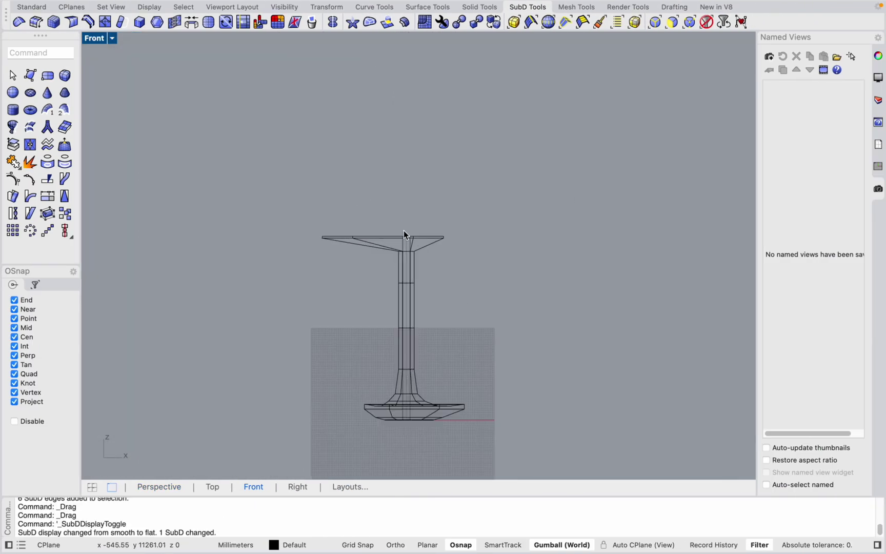
{"action": "scroll", "coordinate": [404, 232], "scroll_direction": "up", "scroll_amount": 4}
{"action": "right_click_drag", "start_coordinate": [406, 270], "coordinate": [450, 286]}
{"action": "scroll", "coordinate": [450, 286], "scroll_direction": "down", "scroll_amount": 2}
{"action": "scroll", "coordinate": [303, 246], "scroll_direction": "up", "scroll_amount": 2}
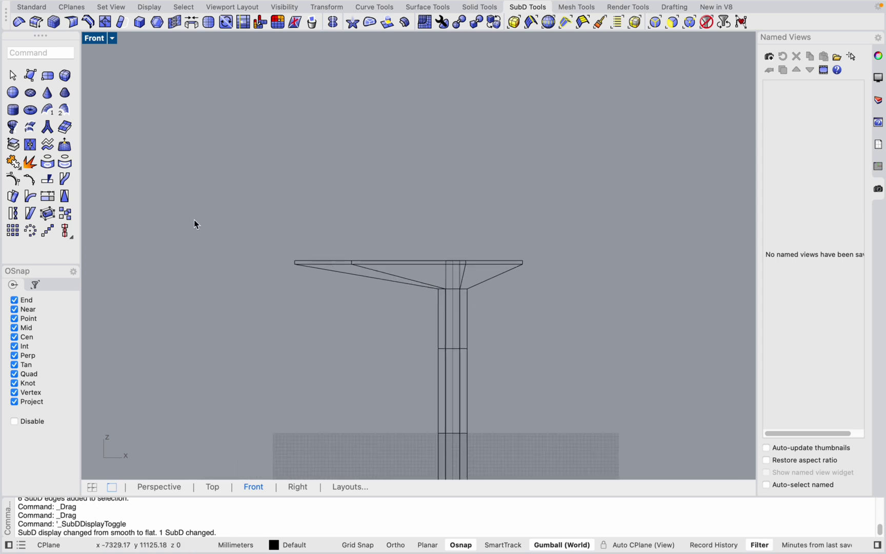
{"action": "left_click_drag", "start_coordinate": [186, 201], "coordinate": [153, 268]}
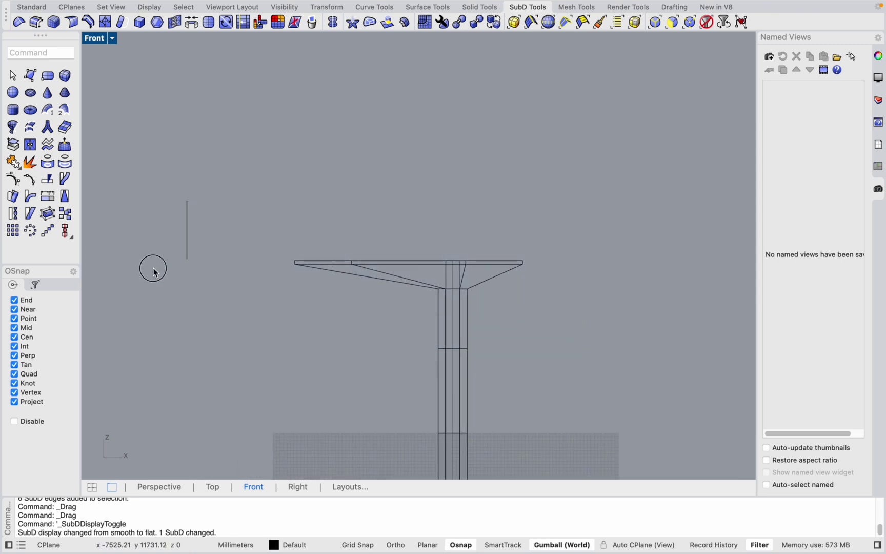
{"action": "scroll", "coordinate": [457, 379], "scroll_direction": "up", "scroll_amount": 4}
{"action": "left_click_drag", "start_coordinate": [514, 350], "coordinate": [534, 360]}
{"action": "left_click_drag", "start_coordinate": [453, 294], "coordinate": [453, 270]}
In the Perspective view, scale the edge loop where the stem meets the canopy outward to flare the stem's top.
{"action": "scroll", "coordinate": [462, 271], "scroll_direction": "down", "scroll_amount": 2}
{"action": "scroll", "coordinate": [464, 295], "scroll_direction": "up", "scroll_amount": 5}
{"action": "left_click_drag", "start_coordinate": [313, 385], "coordinate": [505, 195]}
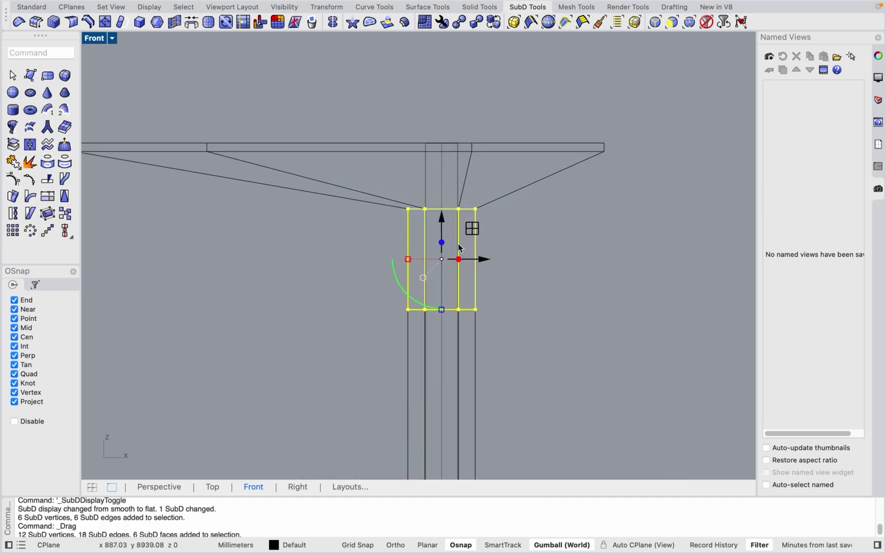
{"action": "left_click", "coordinate": [171, 492]}
{"action": "scroll", "coordinate": [400, 307], "scroll_direction": "up", "scroll_amount": 4}
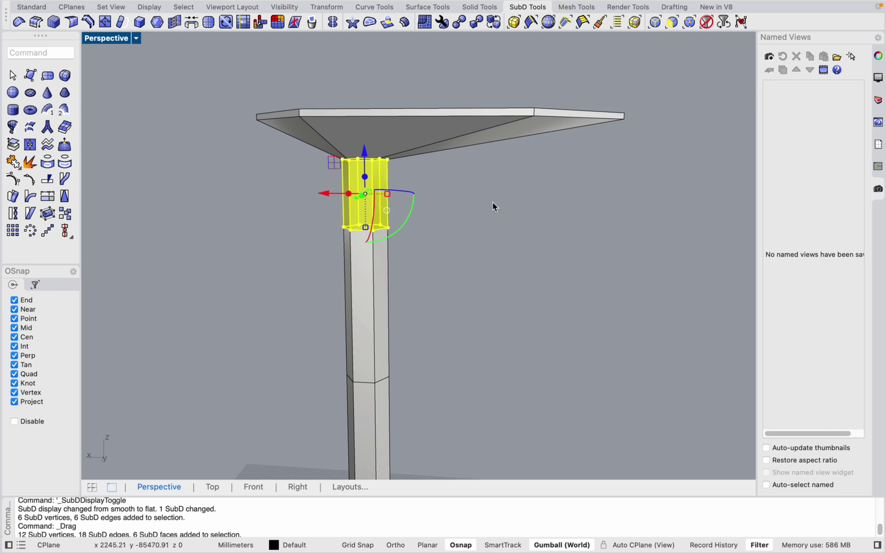
{"action": "left_click", "coordinate": [499, 223]}
{"action": "scroll", "coordinate": [394, 221], "scroll_direction": "up", "scroll_amount": 7}
{"action": "scroll", "coordinate": [403, 230], "scroll_direction": "down", "scroll_amount": 7}
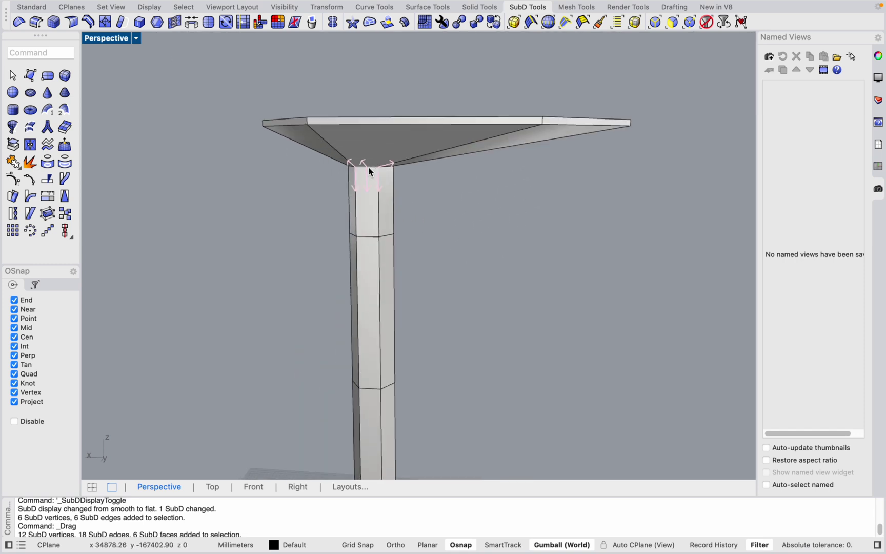
{"action": "double_click", "coordinate": [370, 172]}
{"action": "left_click_drag", "start_coordinate": [394, 167], "coordinate": [411, 166]}
Scale the stem's edge ring below the flare slightly outward and return the SubD to smooth display.
{"action": "left_click", "coordinate": [328, 224]}
{"action": "left_click_drag", "start_coordinate": [328, 220], "coordinate": [462, 264]}
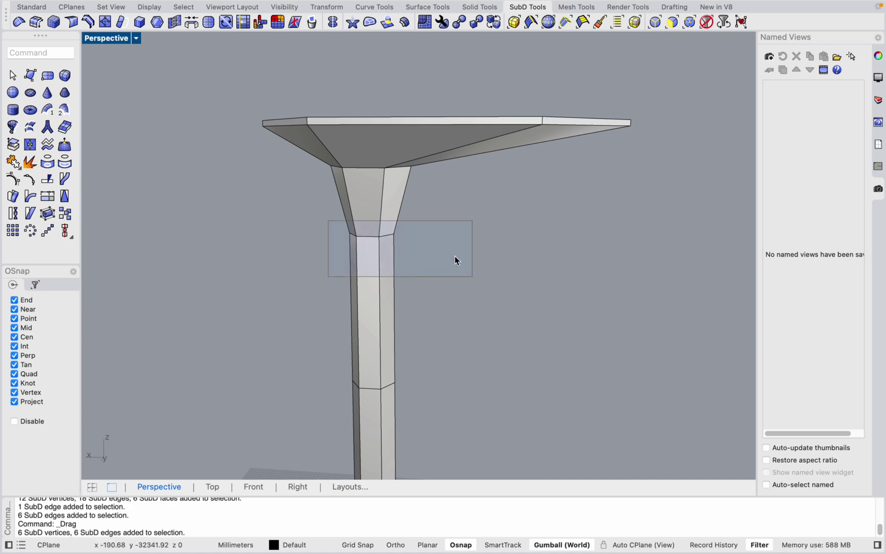
{"action": "left_click_drag", "start_coordinate": [394, 234], "coordinate": [406, 238]}
{"action": "key", "text": "Tab"}
{"action": "scroll", "coordinate": [436, 267], "scroll_direction": "down", "scroll_amount": 5}
{"action": "mouse_move", "coordinate": [435, 268]}
{"action": "right_mouse_down"}
{"action": "mouse_move", "coordinate": [468, 295]}
{"action": "mouse_move", "coordinate": [424, 273]}
{"action": "right_mouse_up"}
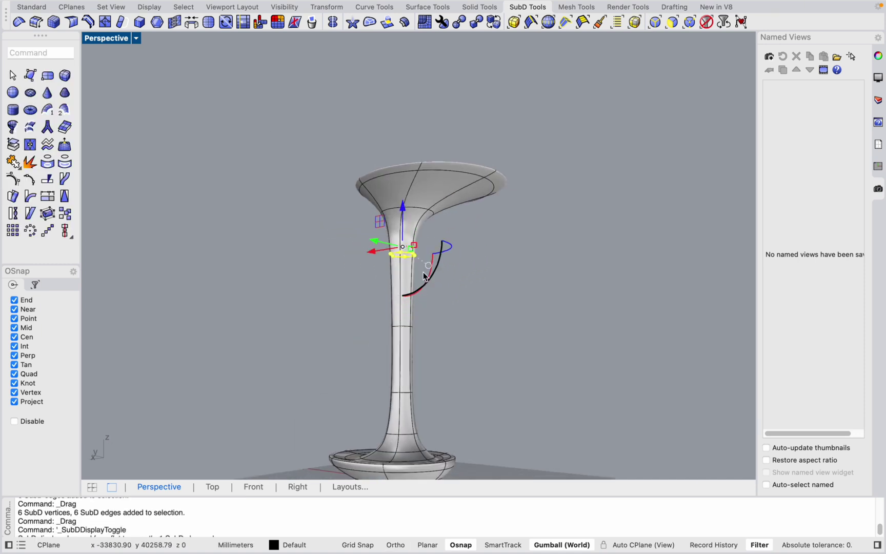
In flat SubD display, select the canopy and the stem's top section in the Front view and scale them outward horizontally.
{"action": "scroll", "coordinate": [490, 222], "scroll_direction": "up", "scroll_amount": 6}
{"action": "left_click", "coordinate": [452, 316]}
{"action": "scroll", "coordinate": [342, 421], "scroll_direction": "down", "scroll_amount": 3}
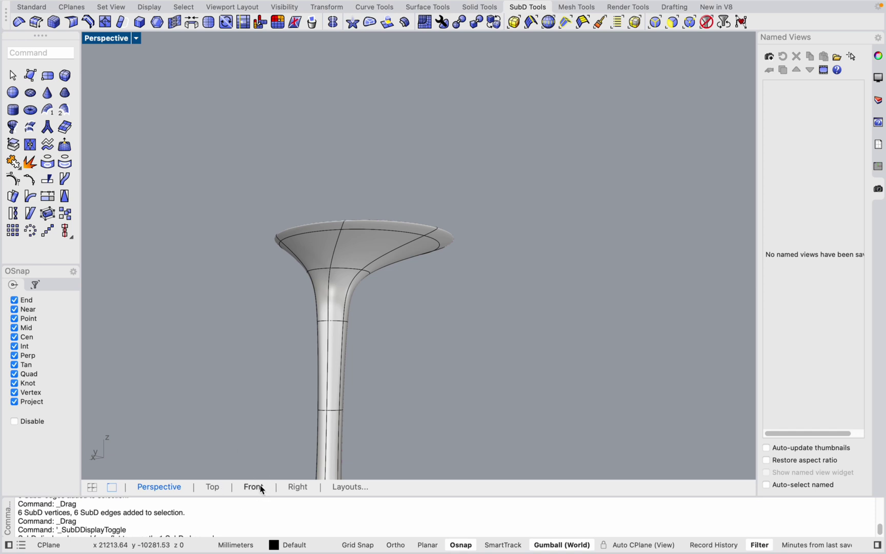
{"action": "left_click", "coordinate": [254, 486]}
{"action": "key", "text": "Tab"}
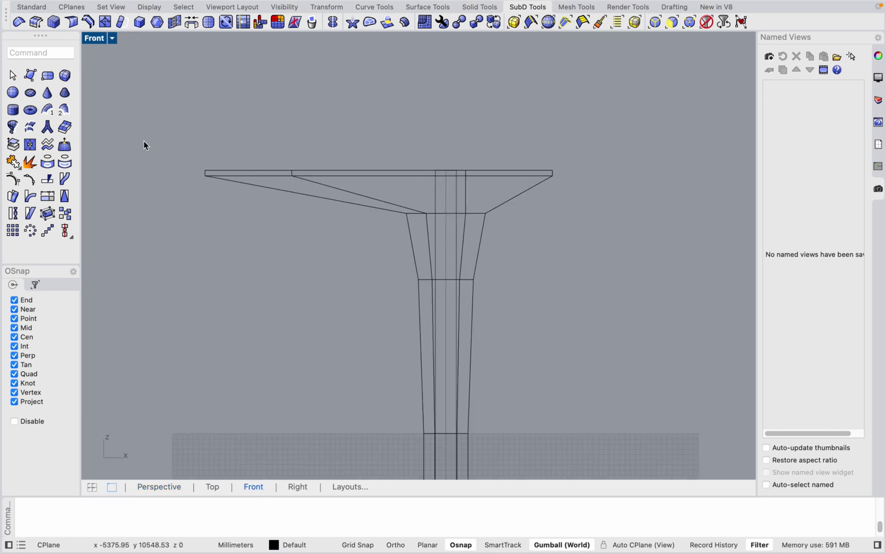
{"action": "left_click_drag", "start_coordinate": [152, 143], "coordinate": [667, 343]}
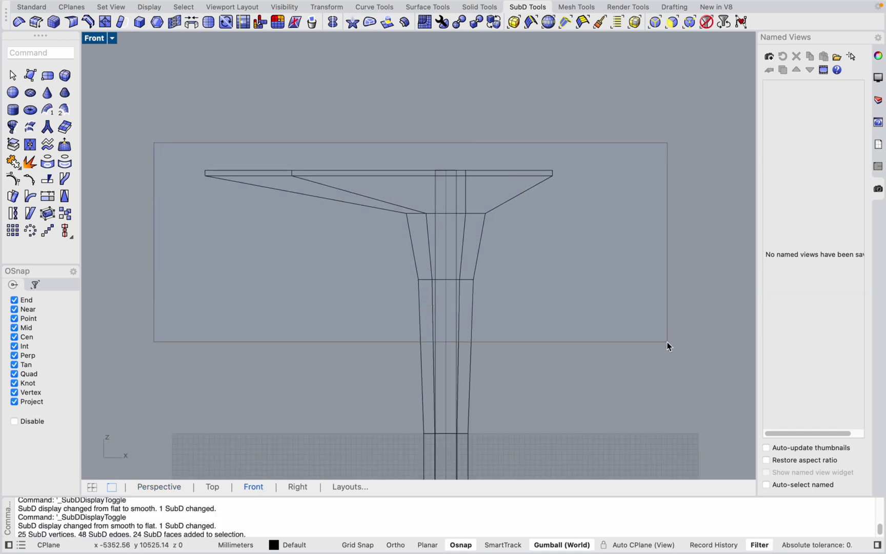
{"action": "left_click", "coordinate": [161, 486]}
{"action": "right_click_drag", "start_coordinate": [308, 421], "coordinate": [338, 459]}
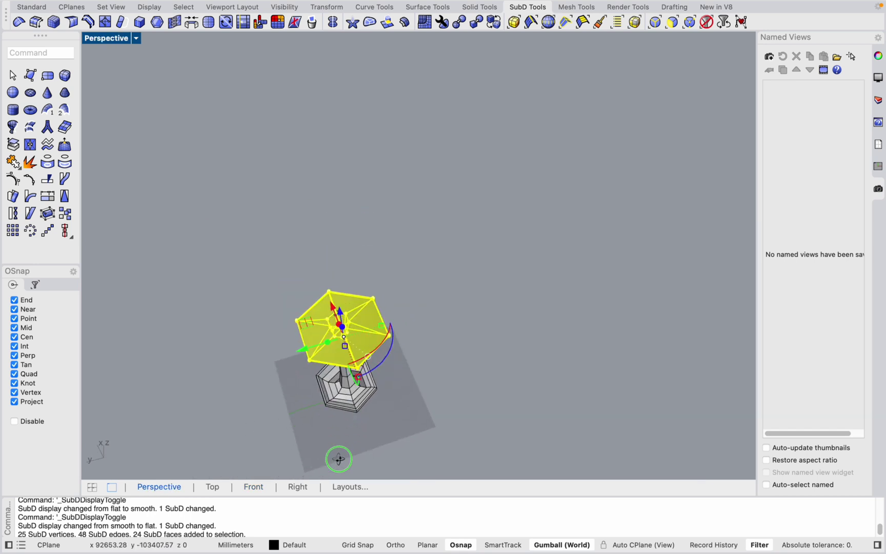
{"action": "scroll", "coordinate": [329, 329], "scroll_direction": "up", "scroll_amount": 5}
{"action": "left_click_drag", "start_coordinate": [388, 433], "coordinate": [405, 461]}
{"action": "mouse_move", "coordinate": [428, 330]}
{"action": "left_mouse_down"}
{"action": "mouse_move", "coordinate": [455, 326]}
{"action": "mouse_move", "coordinate": [444, 324]}
{"action": "left_mouse_up"}
{"action": "left_click_drag", "start_coordinate": [400, 378], "coordinate": [400, 386]}
Shift the enlarged canopy and stem top sideways to recentre them over the stem, using the Perspective and Front views.
{"action": "right_click_drag", "start_coordinate": [400, 385], "coordinate": [432, 358]}
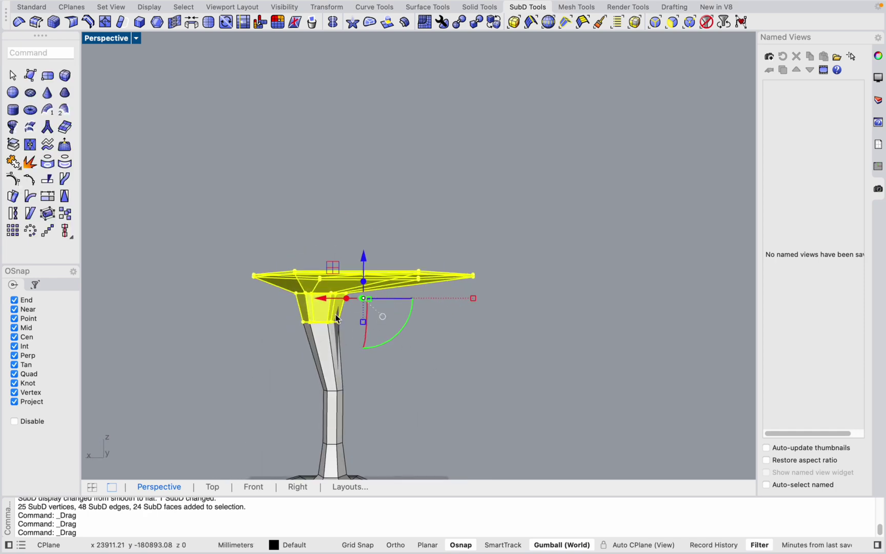
{"action": "scroll", "coordinate": [335, 314], "scroll_direction": "up", "scroll_amount": 3}
{"action": "left_click_drag", "start_coordinate": [333, 294], "coordinate": [347, 294]}
{"action": "scroll", "coordinate": [334, 374], "scroll_direction": "down", "scroll_amount": 4}
{"action": "left_click", "coordinate": [249, 486]}
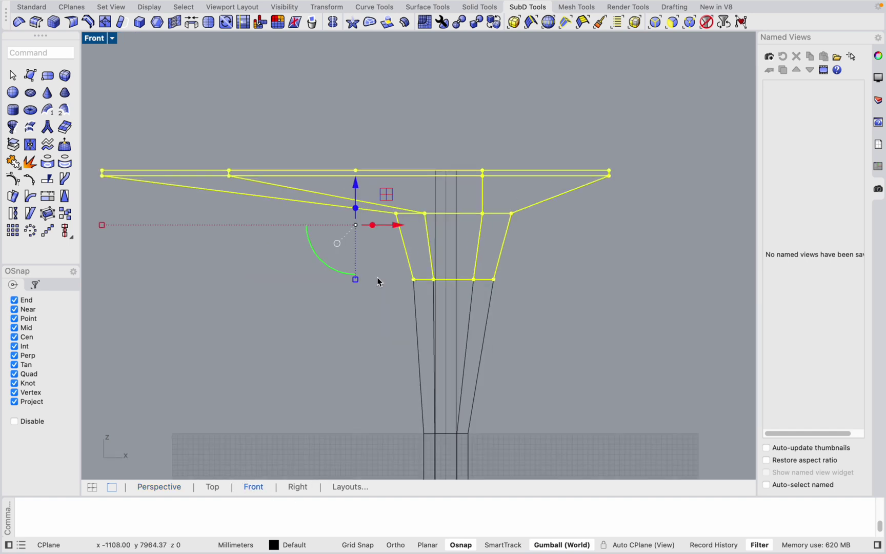
{"action": "scroll", "coordinate": [376, 277], "scroll_direction": "down", "scroll_amount": 2}
{"action": "mouse_move", "coordinate": [404, 244]}
{"action": "left_mouse_down"}
{"action": "mouse_move", "coordinate": [371, 242]}
{"action": "mouse_move", "coordinate": [391, 243]}
{"action": "left_mouse_up"}
{"action": "scroll", "coordinate": [559, 305], "scroll_direction": "down", "scroll_amount": 3}
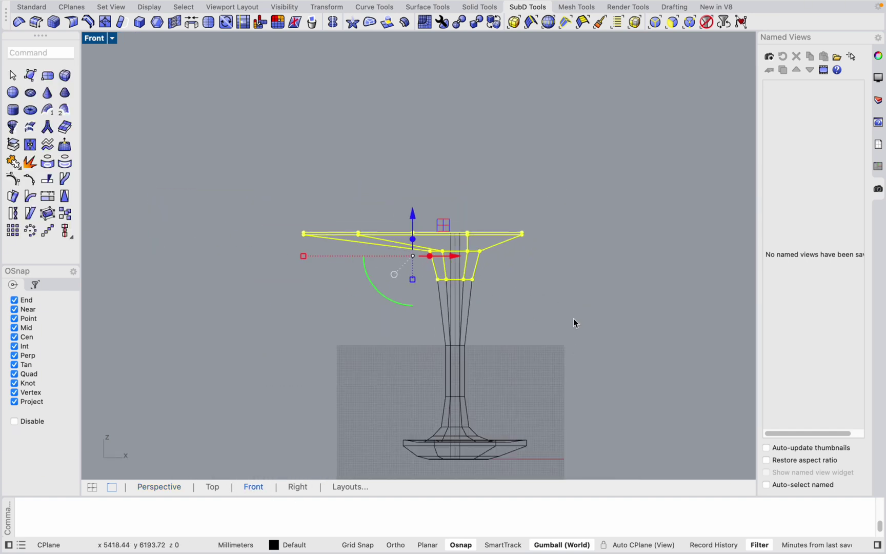
Deselect and compare the column's profile in smooth and flat SubD display in the Front view.
{"action": "key", "text": "Escape"}
{"action": "scroll", "coordinate": [488, 348], "scroll_direction": "up", "scroll_amount": 2}
{"action": "key", "text": "Tab"}
{"action": "scroll", "coordinate": [488, 399], "scroll_direction": "up", "scroll_amount": 3}
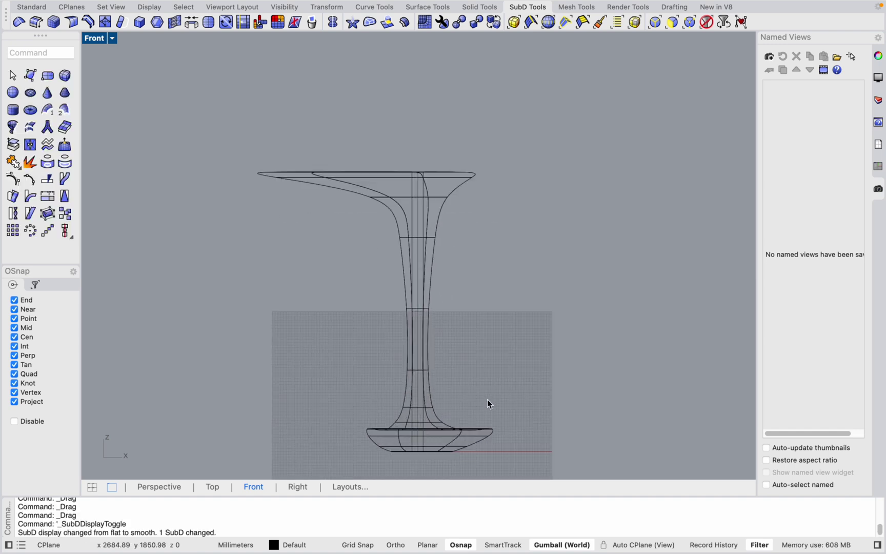
{"action": "key", "text": "Tab"}
{"action": "key", "text": "Tab"}
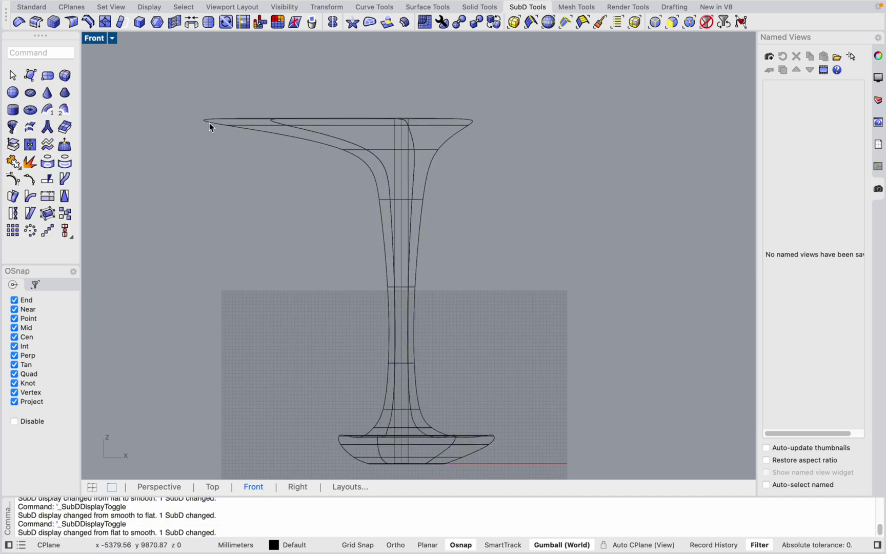
{"action": "key", "text": "Tab"}
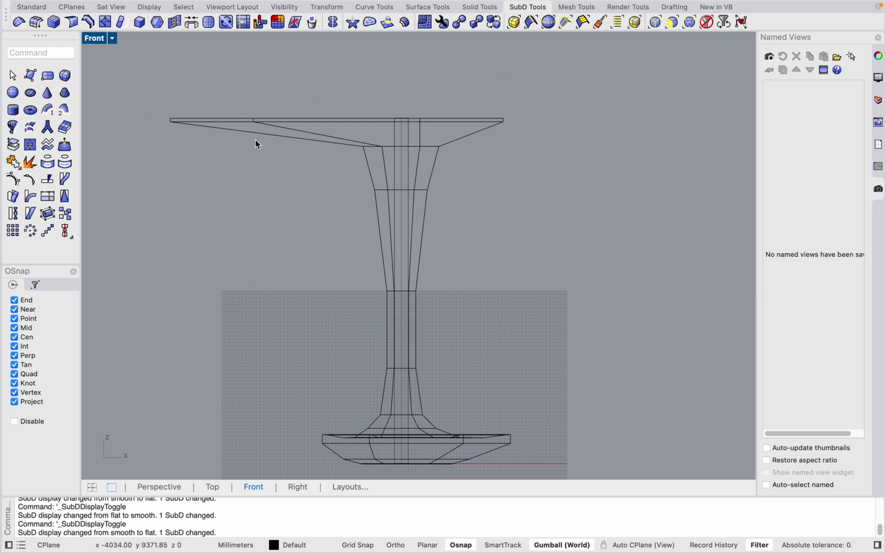
{"action": "key", "text": "Tab"}
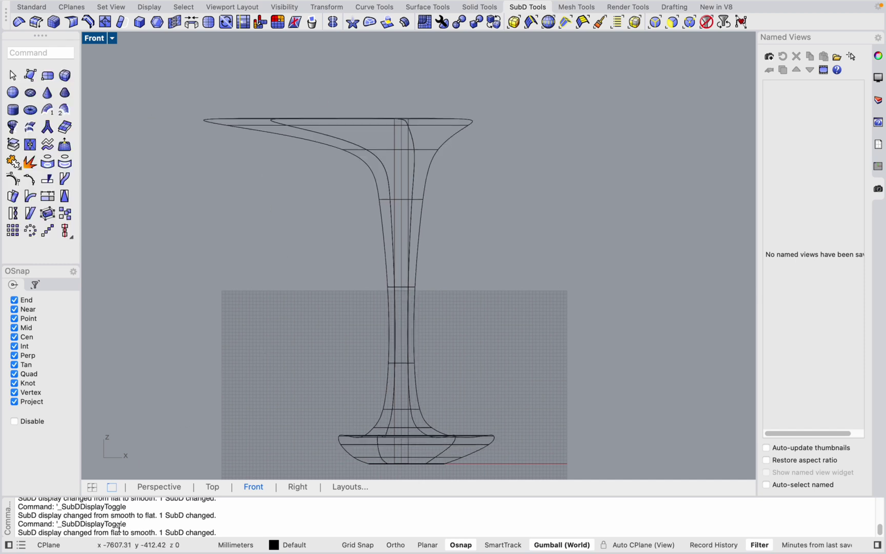
In the Perspective view, scale the stem's edge ring below the flare slightly inward.
{"action": "left_click", "coordinate": [160, 487]}
{"action": "right_click_drag", "start_coordinate": [477, 255], "coordinate": [333, 405]}
{"action": "scroll", "coordinate": [519, 322], "scroll_direction": "up", "scroll_amount": 5}
{"action": "right_click_drag", "start_coordinate": [519, 318], "coordinate": [328, 328]}
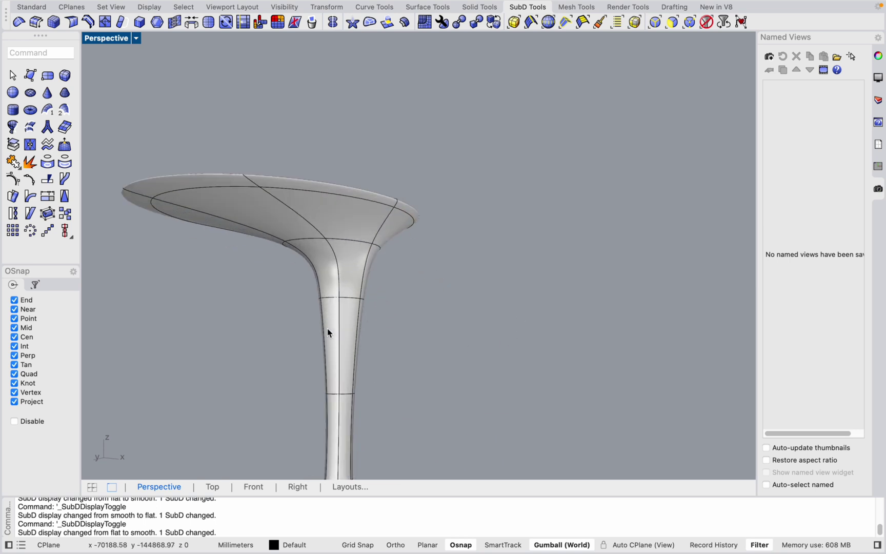
{"action": "double_click", "coordinate": [350, 300]}
{"action": "right_click_drag", "start_coordinate": [397, 335], "coordinate": [295, 316]}
{"action": "scroll", "coordinate": [369, 294], "scroll_direction": "up", "scroll_amount": 3}
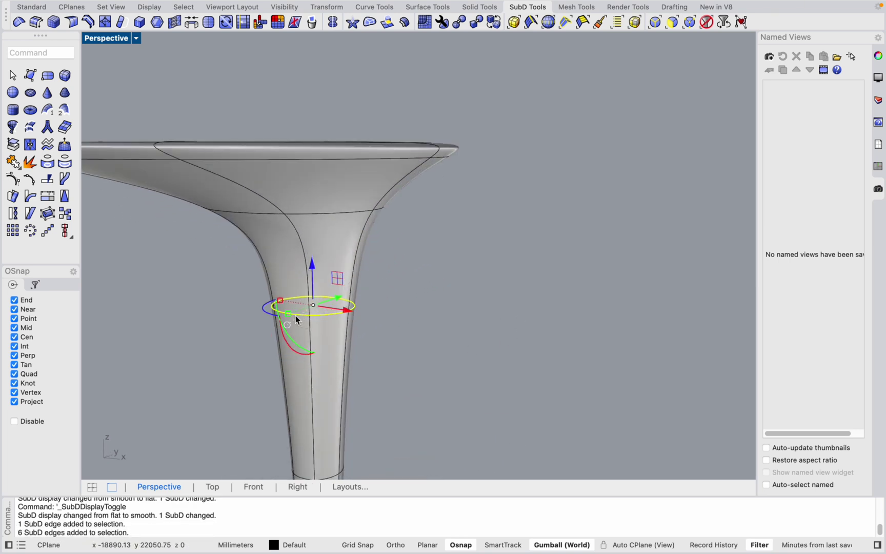
{"action": "left_click_drag", "start_coordinate": [290, 314], "coordinate": [296, 312]}
{"action": "left_click", "coordinate": [431, 272]}
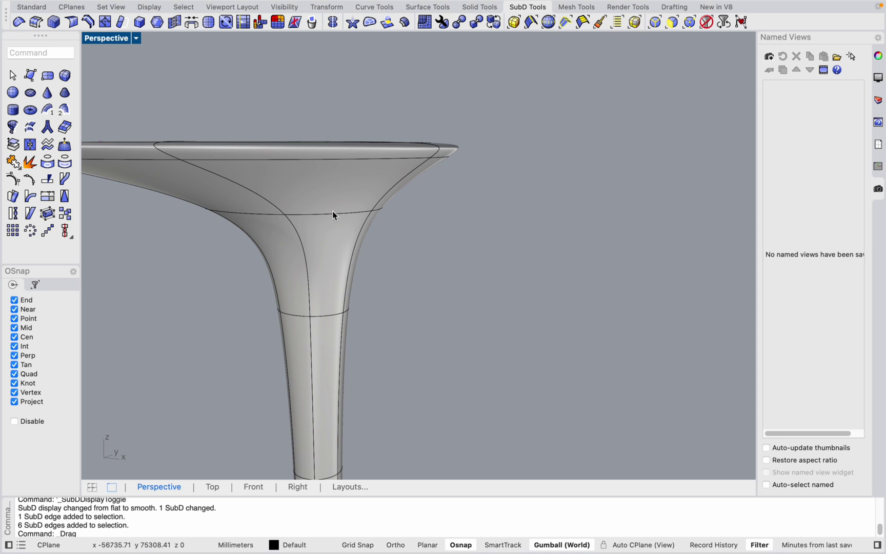
Lower the stem's edge ring below the flare along the stem.
{"action": "double_click", "coordinate": [321, 314]}
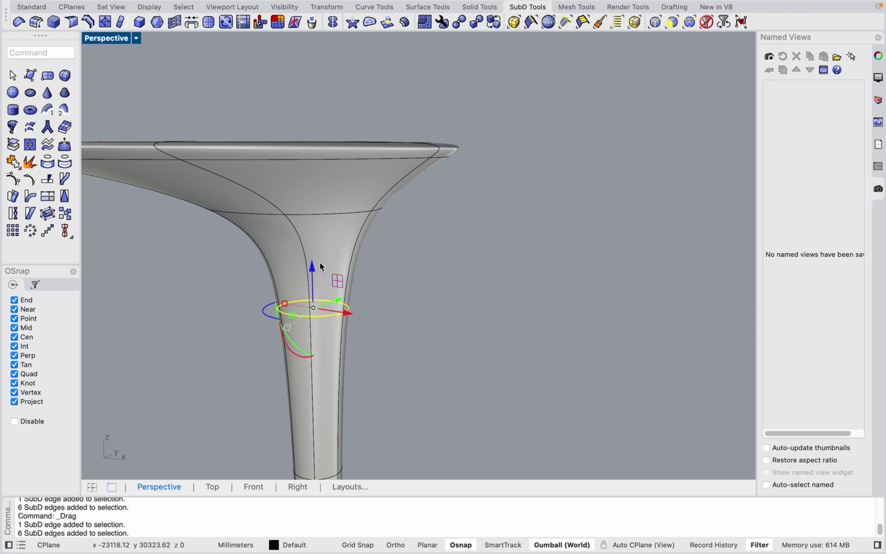
{"action": "left_click_drag", "start_coordinate": [313, 274], "coordinate": [313, 308]}
{"action": "left_click", "coordinate": [439, 309]}
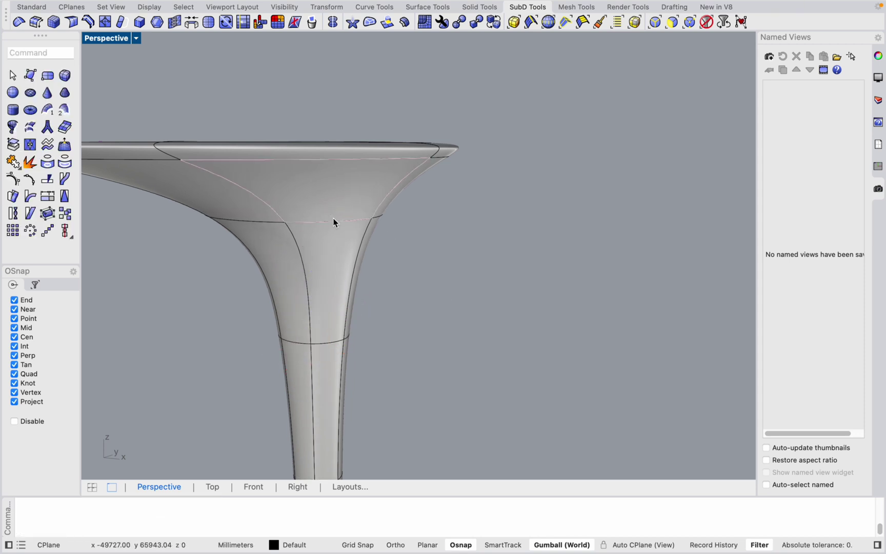
Scale the edge loop where the stem meets the canopy outward and shift it slightly toward the canopy's longer overhang.
{"action": "double_click", "coordinate": [336, 222]}
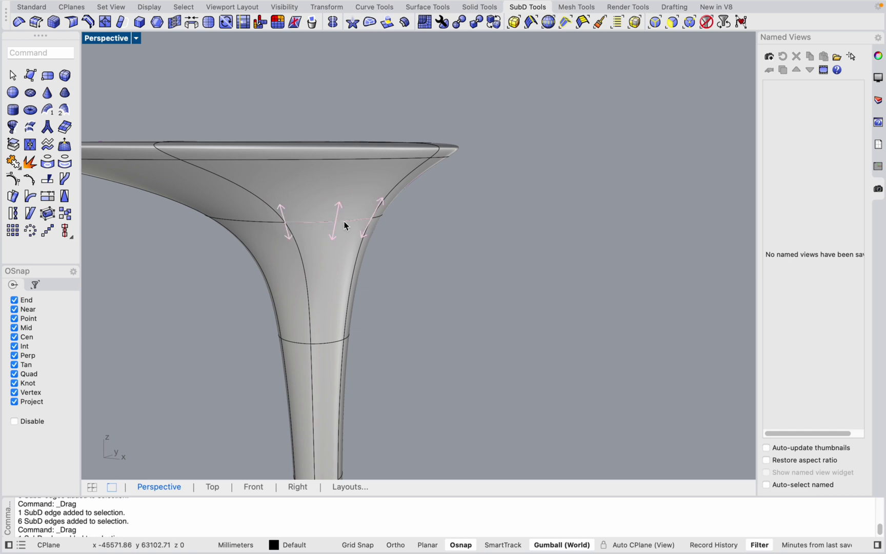
{"action": "double_click", "coordinate": [345, 226]}
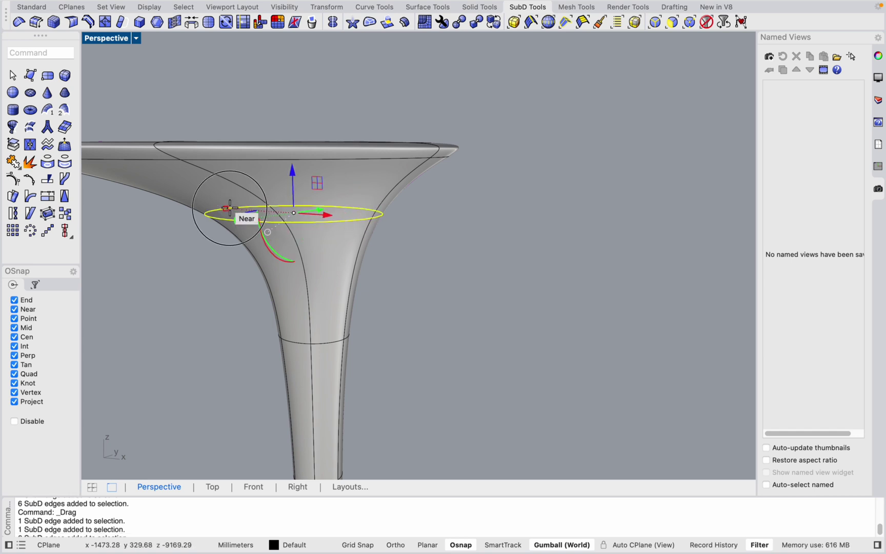
{"action": "mouse_move", "coordinate": [228, 207]}
{"action": "left_mouse_down"}
{"action": "mouse_move", "coordinate": [218, 202]}
{"action": "mouse_move", "coordinate": [235, 207]}
{"action": "left_mouse_up"}
{"action": "scroll", "coordinate": [300, 183], "scroll_direction": "down", "scroll_amount": 5}
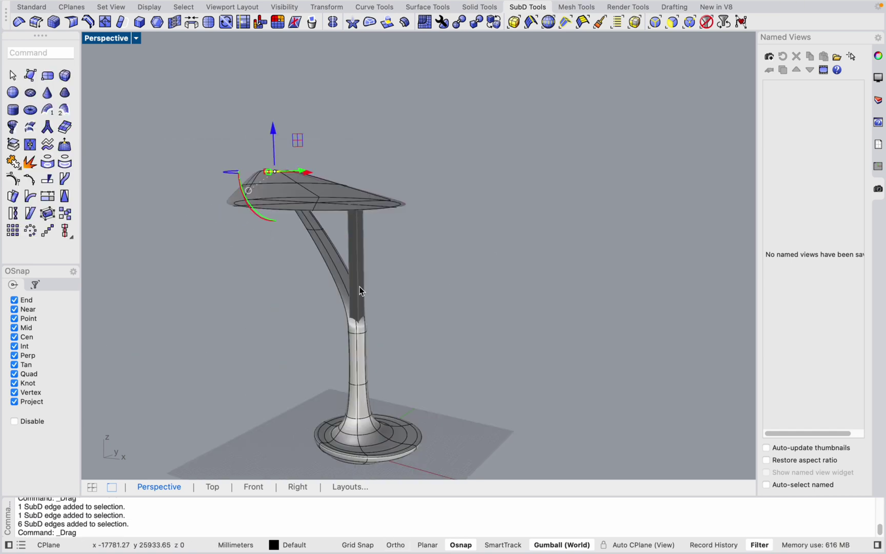
{"action": "key", "text": "super+z"}
{"action": "scroll", "coordinate": [363, 212], "scroll_direction": "up", "scroll_amount": 5}
{"action": "right_click_drag", "start_coordinate": [338, 287], "coordinate": [246, 221]}
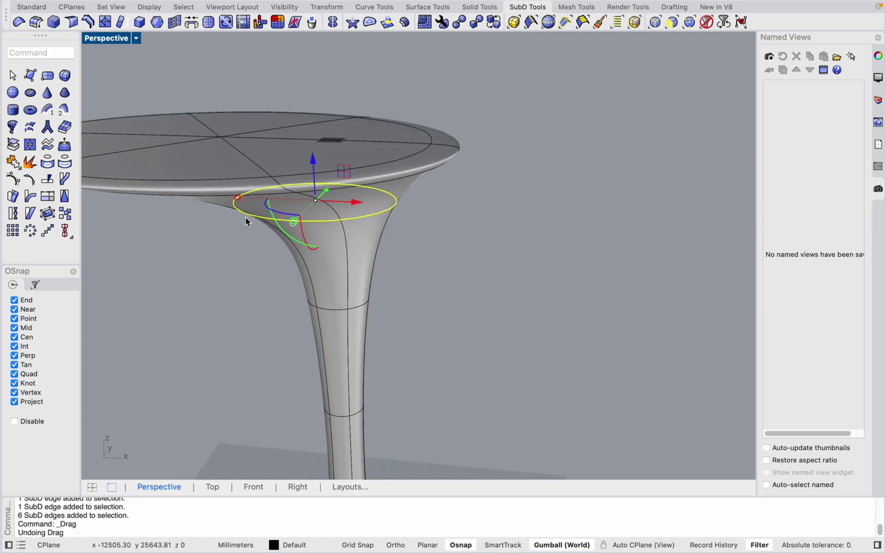
{"action": "left_click_drag", "start_coordinate": [295, 224], "coordinate": [290, 232]}
{"action": "right_click_drag", "start_coordinate": [429, 351], "coordinate": [407, 334]}
{"action": "left_click_drag", "start_coordinate": [359, 202], "coordinate": [336, 196]}
{"action": "right_click_drag", "start_coordinate": [336, 197], "coordinate": [449, 261]}
{"action": "key", "text": "Escape"}
Examine the flare and the canopy's underside from several angles in smooth and flat SubD display.
{"action": "scroll", "coordinate": [394, 219], "scroll_direction": "up", "scroll_amount": 5}
{"action": "scroll", "coordinate": [453, 220], "scroll_direction": "up", "scroll_amount": 2}
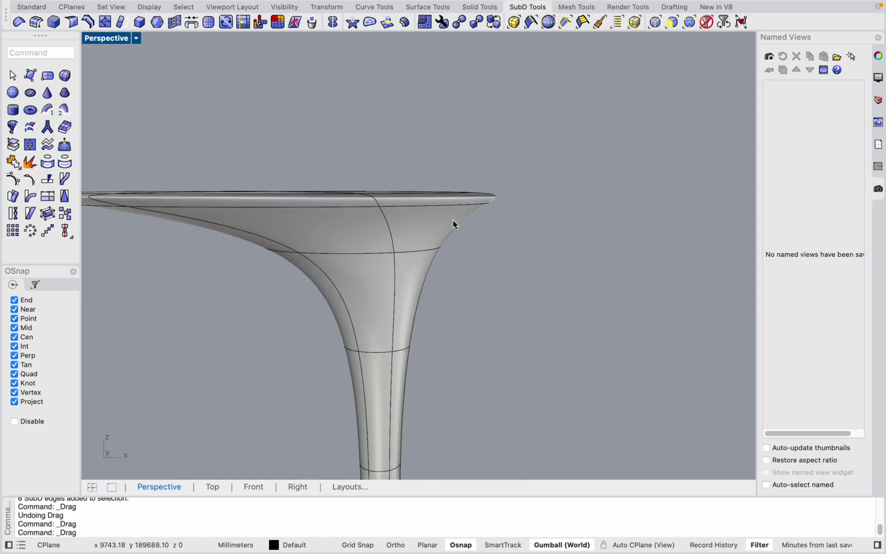
{"action": "scroll", "coordinate": [448, 212], "scroll_direction": "down", "scroll_amount": 10}
{"action": "right_click_drag", "start_coordinate": [587, 245], "coordinate": [512, 153]}
{"action": "key", "text": "Tab"}
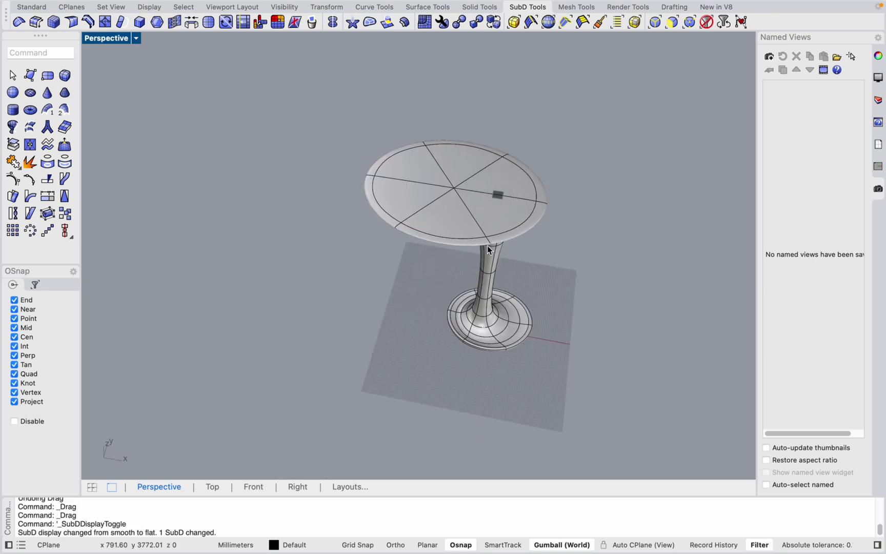
{"action": "scroll", "coordinate": [488, 236], "scroll_direction": "up", "scroll_amount": 3}
{"action": "right_click_drag", "start_coordinate": [489, 226], "coordinate": [499, 171]}
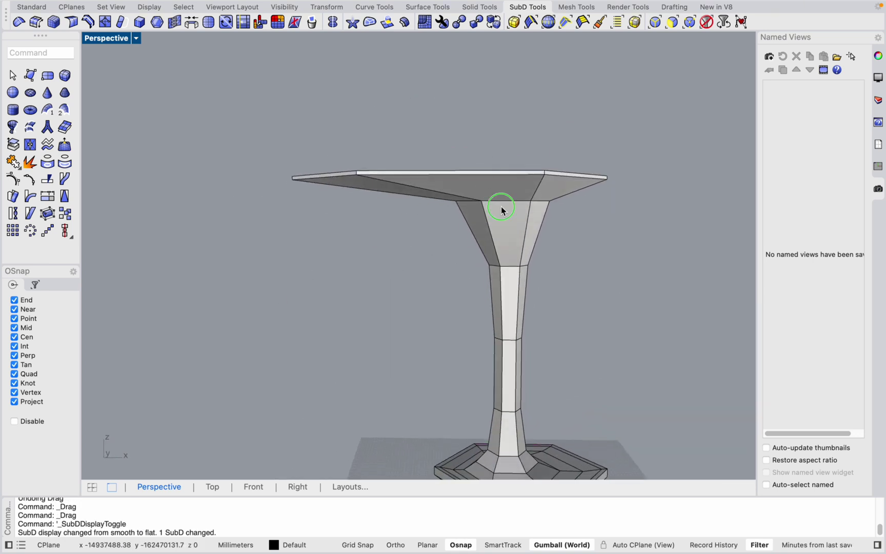
{"action": "right_click_drag", "start_coordinate": [501, 206], "coordinate": [564, 194]}
{"action": "key", "text": "Tab"}
{"action": "scroll", "coordinate": [341, 173], "scroll_direction": "up", "scroll_amount": 3}
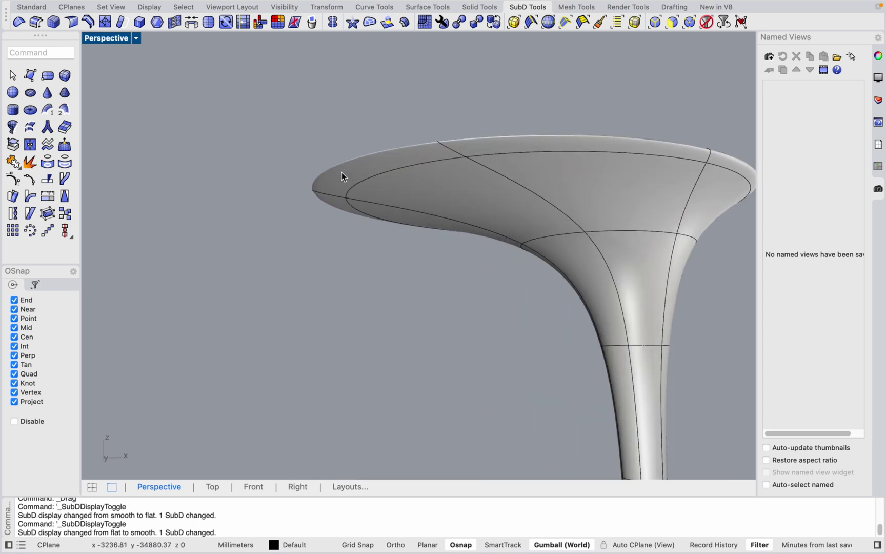
{"action": "scroll", "coordinate": [354, 170], "scroll_direction": "up", "scroll_amount": 2}
{"action": "scroll", "coordinate": [405, 293], "scroll_direction": "down", "scroll_amount": 5}
In flat SubD display, insert a full edge loop on the canopy's underside close to its lower rim, using proportional offset.
{"action": "key", "text": "Tab"}
{"action": "scroll", "coordinate": [450, 284], "scroll_direction": "up", "scroll_amount": 4}
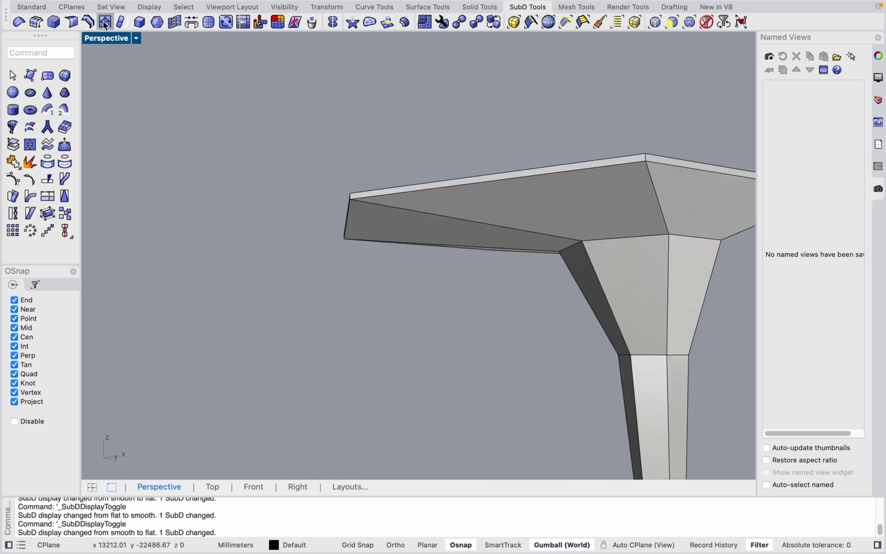
{"action": "left_click", "coordinate": [88, 23]}
{"action": "left_click", "coordinate": [553, 177]}
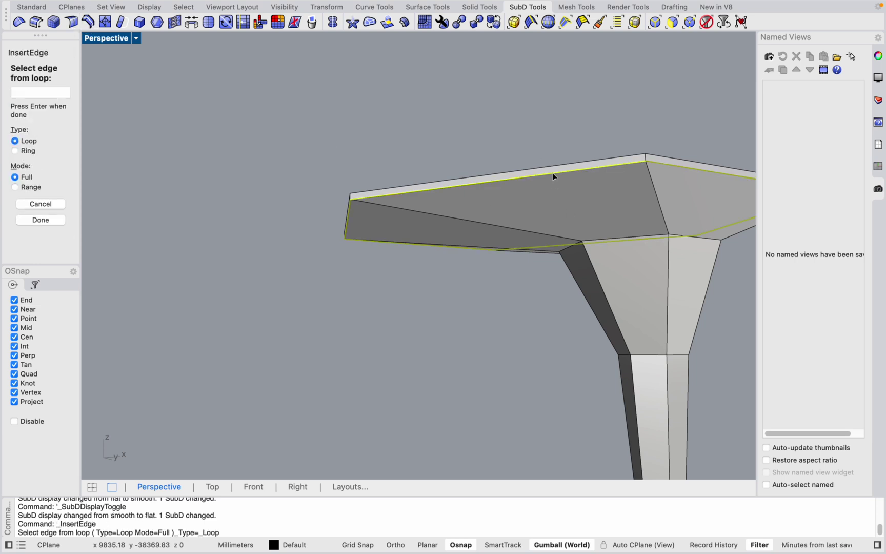
{"action": "key", "text": "Return"}
{"action": "scroll", "coordinate": [402, 206], "scroll_direction": "up", "scroll_amount": 4}
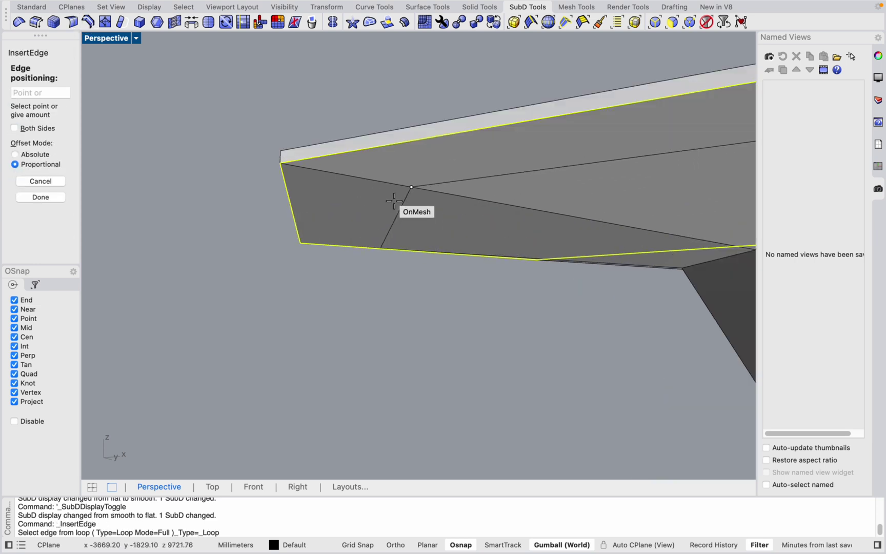
{"action": "left_click", "coordinate": [334, 175]}
{"action": "scroll", "coordinate": [329, 188], "scroll_direction": "down", "scroll_amount": 5}
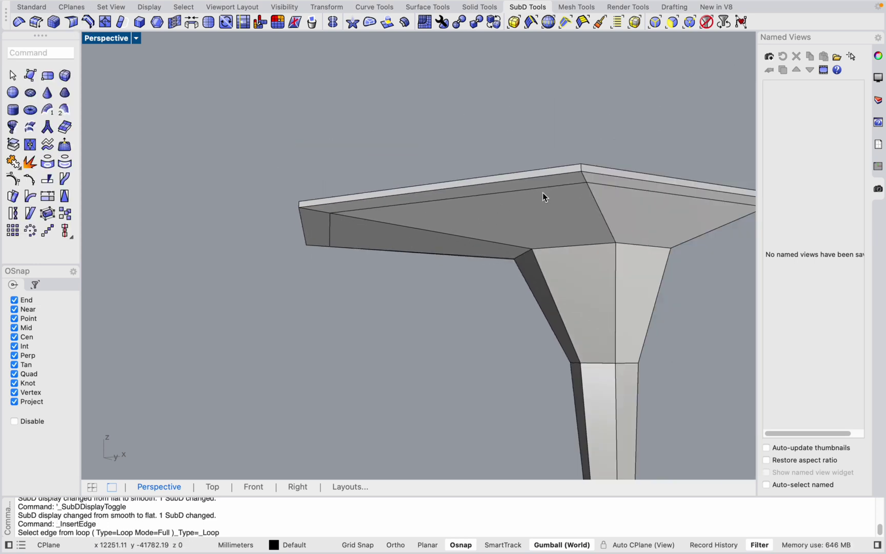
Select the canopy's lower rim loop, the loop beside it and the stem-junction loop, and lower them slightly to thicken the canopy.
{"action": "key", "text": "Tab"}
{"action": "key", "text": "Tab"}
{"action": "scroll", "coordinate": [436, 226], "scroll_direction": "up", "scroll_amount": 5}
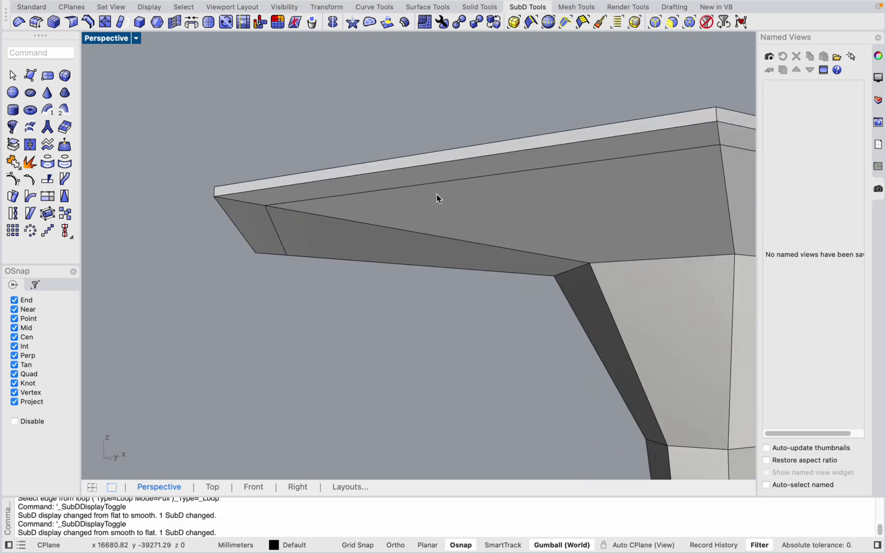
{"action": "double_click", "coordinate": [446, 182]}
{"action": "right_click_drag", "start_coordinate": [532, 248], "coordinate": [626, 296]}
{"action": "double_click", "coordinate": [494, 223], "text": "shift"}
{"action": "double_click", "coordinate": [626, 292], "text": "shift"}
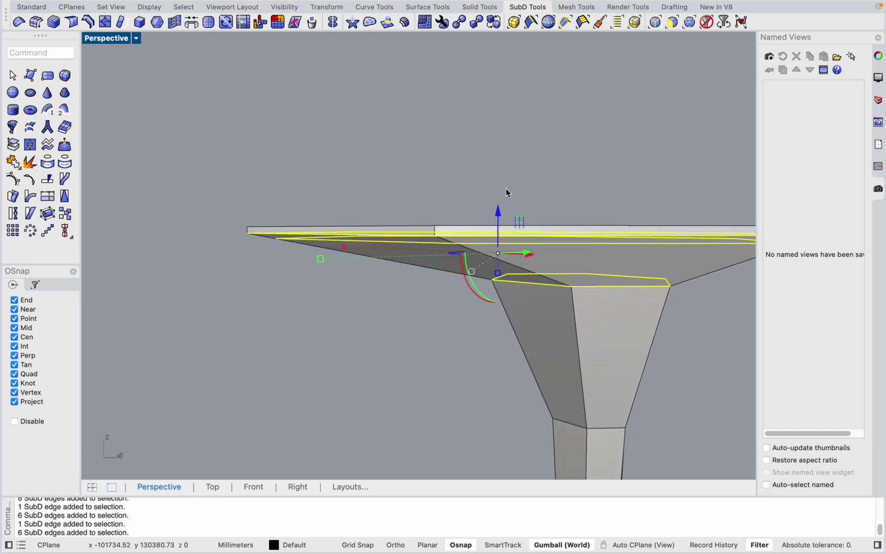
{"action": "left_click_drag", "start_coordinate": [497, 217], "coordinate": [496, 224]}
{"action": "key", "text": "Escape"}
{"action": "scroll", "coordinate": [458, 345], "scroll_direction": "down", "scroll_amount": 3}
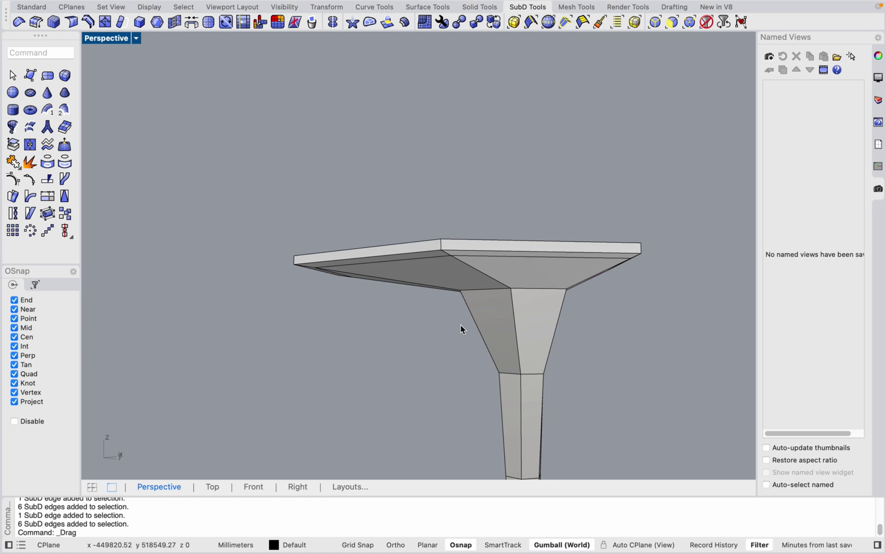
Examine the canopy's top surface and rim from above in smooth and flat SubD display.
{"action": "key", "text": "Tab"}
{"action": "scroll", "coordinate": [459, 323], "scroll_direction": "down", "scroll_amount": 5}
{"action": "right_click_drag", "start_coordinate": [503, 289], "coordinate": [534, 326]}
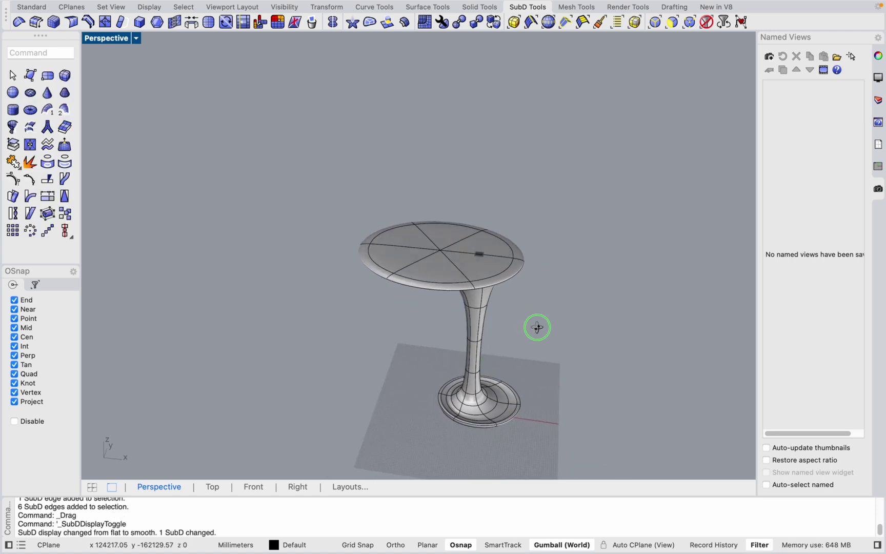
{"action": "scroll", "coordinate": [531, 308], "scroll_direction": "up", "scroll_amount": 3}
{"action": "scroll", "coordinate": [472, 230], "scroll_direction": "down", "scroll_amount": 3}
{"action": "scroll", "coordinate": [436, 190], "scroll_direction": "up", "scroll_amount": 3}
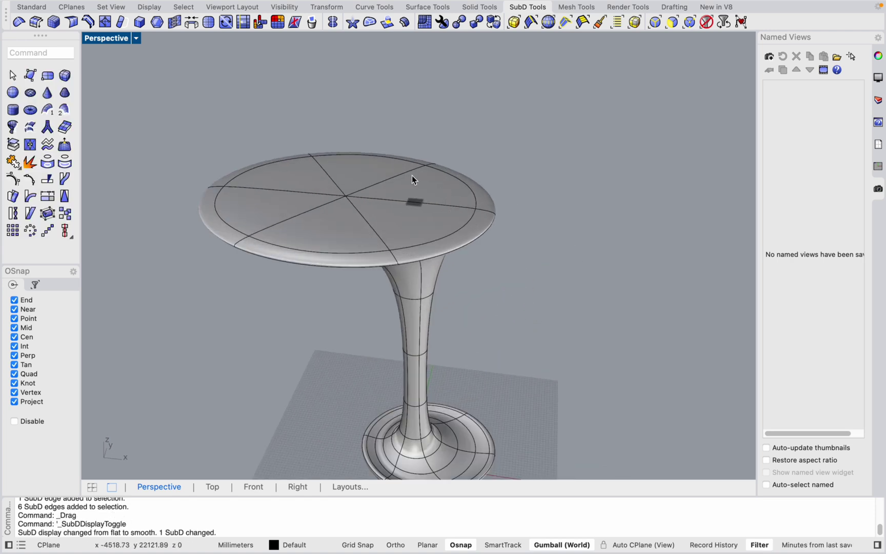
{"action": "key", "text": "Tab"}
{"action": "key", "text": "Tab"}
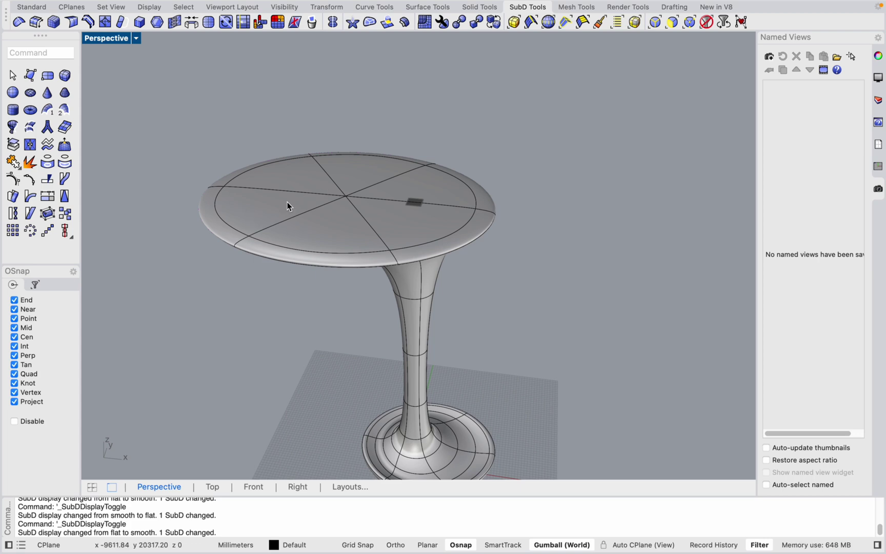
{"action": "scroll", "coordinate": [508, 224], "scroll_direction": "up", "scroll_amount": 3}
{"action": "key", "text": "Tab"}
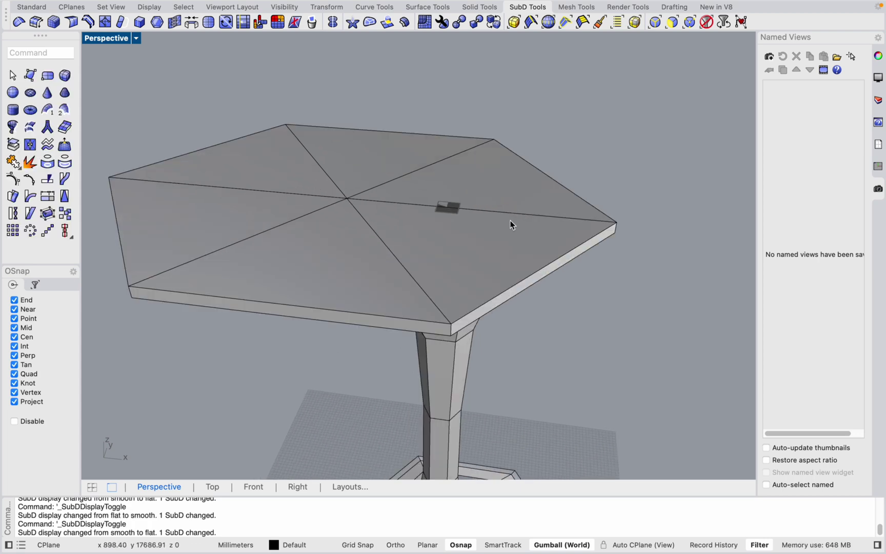
Insert a full edge loop on the canopy's top surface just inside the outer rim, using proportional offset, and return to smooth display.
{"action": "left_click", "coordinate": [105, 21]}
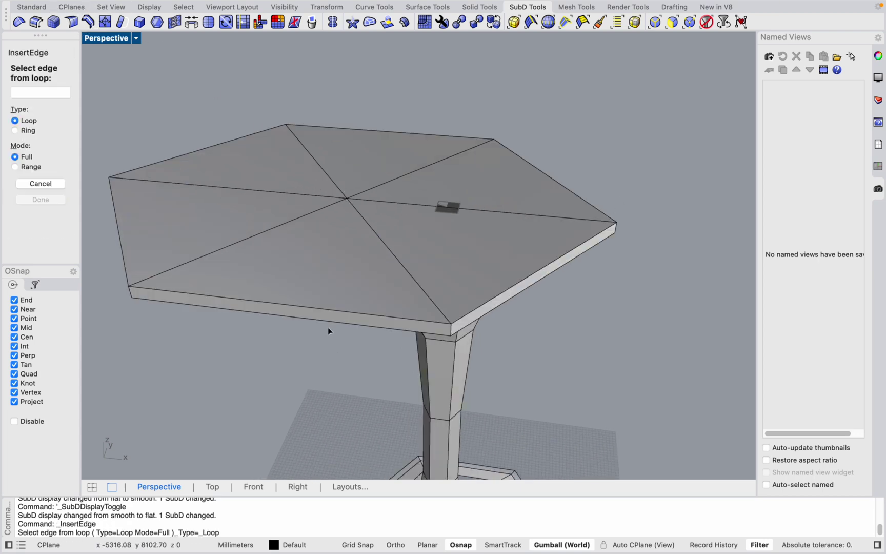
{"action": "left_click", "coordinate": [370, 298]}
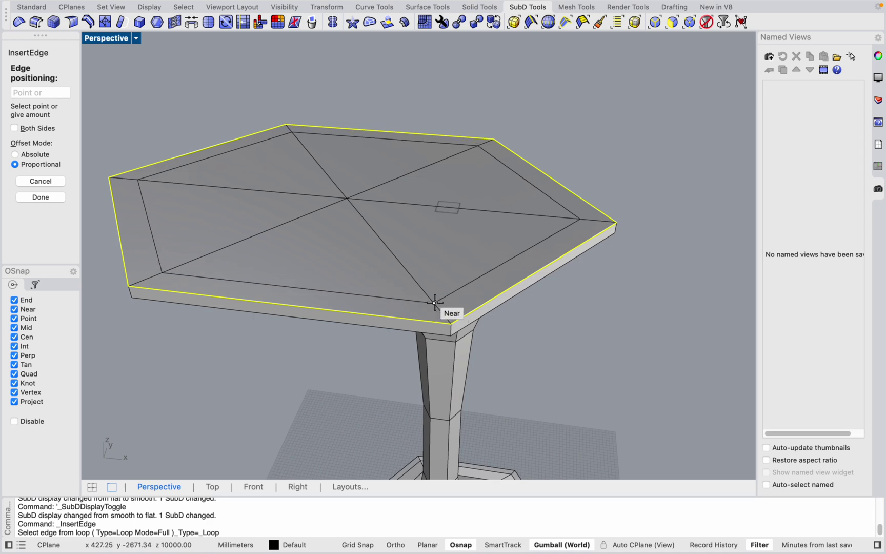
{"action": "left_click", "coordinate": [441, 308]}
{"action": "key", "text": "Tab"}
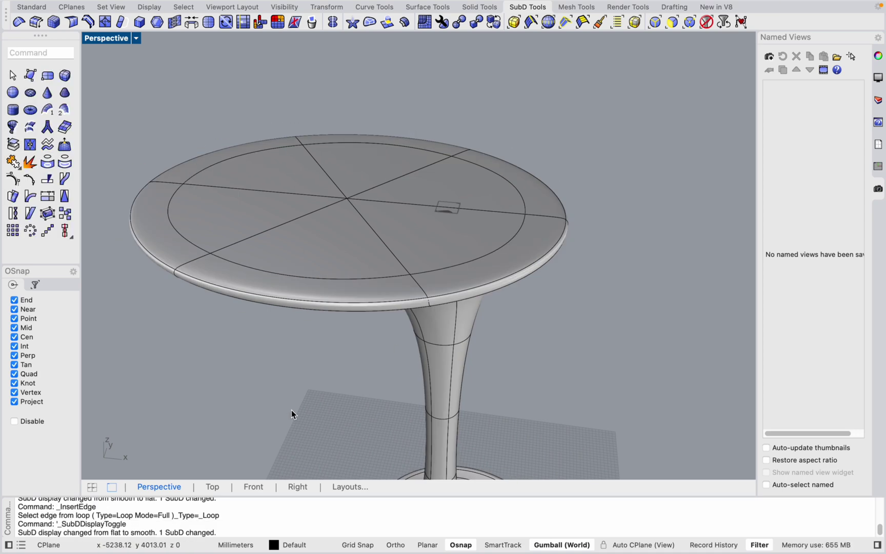
In flat SubD display, select the six triangular faces inside the new loop on the canopy's top and delete them.
{"action": "right_click_drag", "start_coordinate": [291, 409], "coordinate": [373, 244]}
{"action": "key", "text": "Tab"}
{"action": "left_click", "coordinate": [331, 232], "text": "shift"}
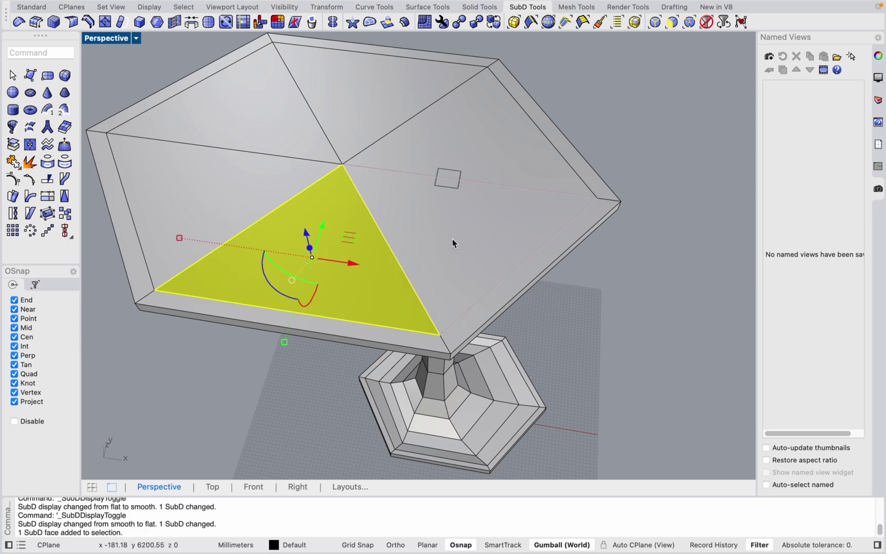
{"action": "left_click", "coordinate": [452, 238], "text": "shift"}
{"action": "left_click", "coordinate": [488, 131], "text": "shift"}
{"action": "left_click", "coordinate": [408, 67], "text": "shift"}
{"action": "left_click", "coordinate": [262, 144], "text": "shift"}
{"action": "left_click", "coordinate": [231, 188], "text": "shift"}
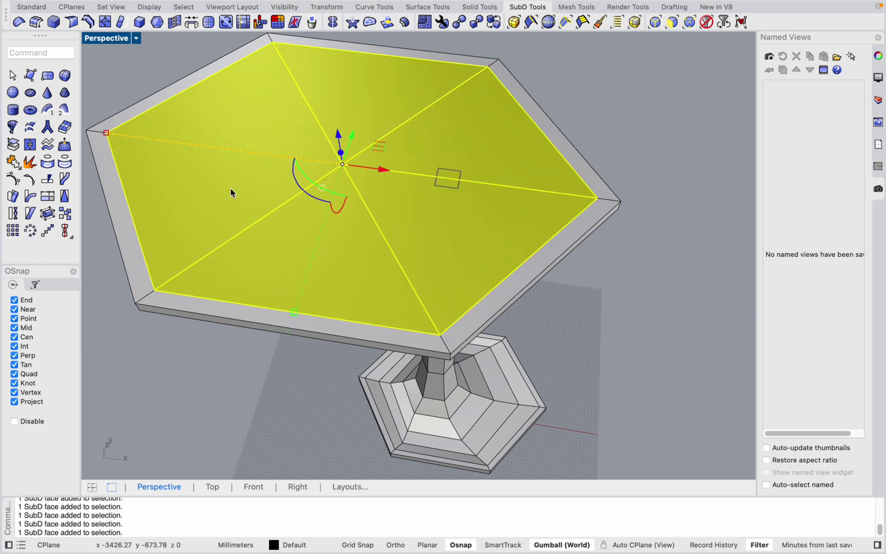
{"action": "key", "text": "Delete"}
Examine the whole column in smooth display from several angles, checking the open canopy, flare, stem and base proportions.
{"action": "right_click_drag", "start_coordinate": [405, 218], "coordinate": [418, 366]}
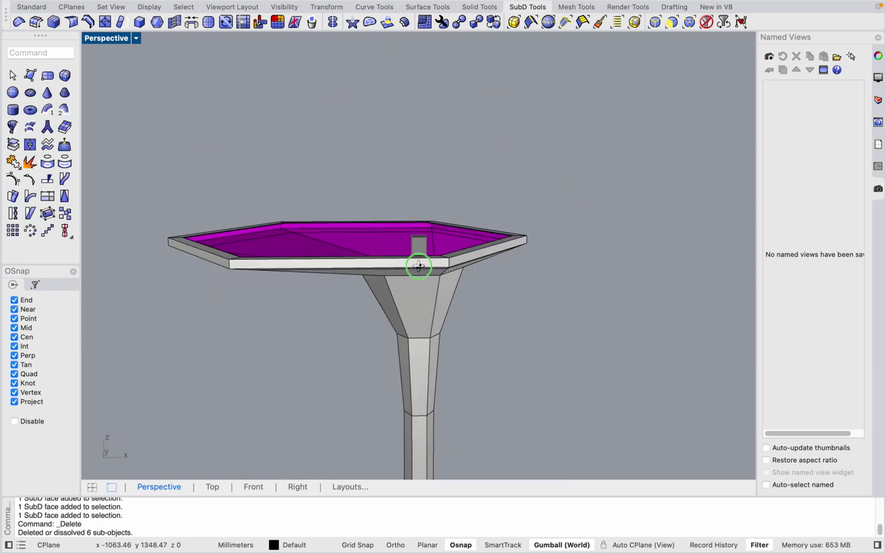
{"action": "key", "text": "Tab"}
{"action": "scroll", "coordinate": [418, 262], "scroll_direction": "down", "scroll_amount": 5}
{"action": "scroll", "coordinate": [471, 399], "scroll_direction": "up", "scroll_amount": 10}
{"action": "scroll", "coordinate": [360, 302], "scroll_direction": "down", "scroll_amount": 10}
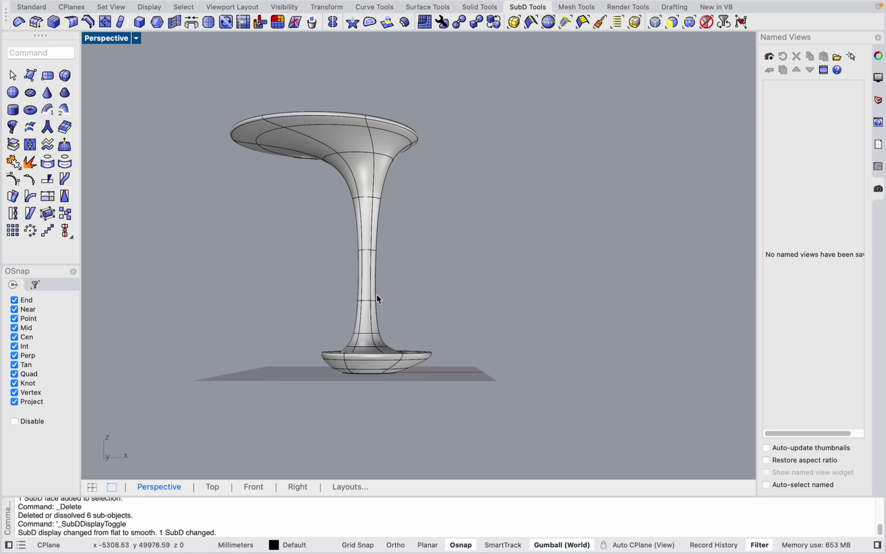
{"action": "scroll", "coordinate": [394, 230], "scroll_direction": "up", "scroll_amount": 10}
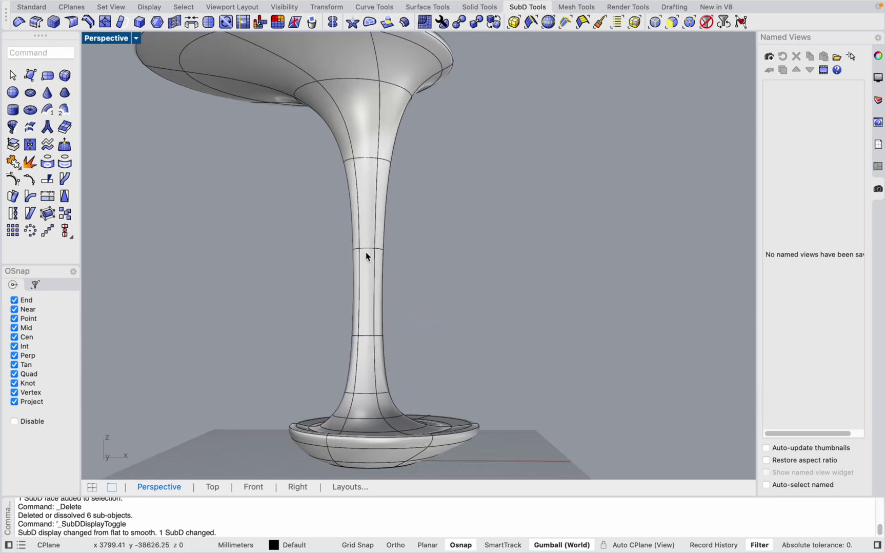
{"action": "scroll", "coordinate": [359, 267], "scroll_direction": "down", "scroll_amount": 10}
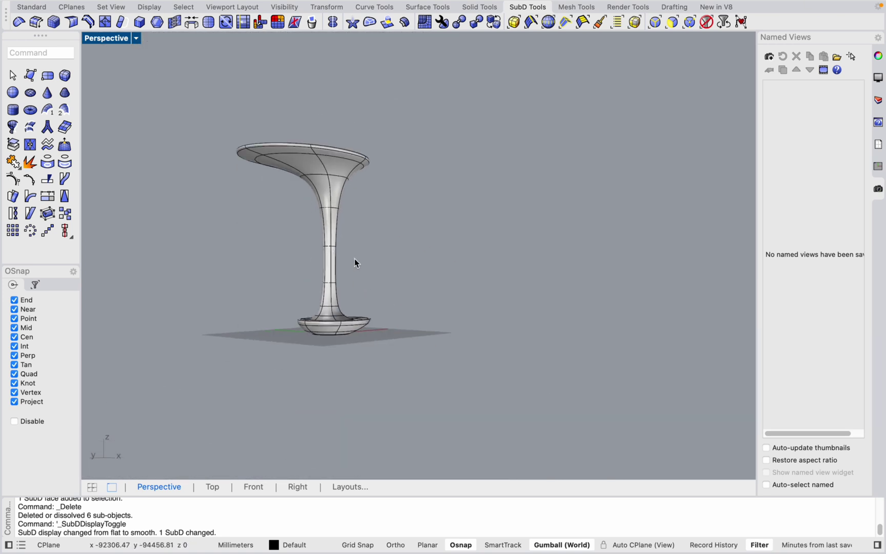
{"action": "right_click_drag", "start_coordinate": [354, 259], "coordinate": [250, 246]}
{"action": "scroll", "coordinate": [425, 294], "scroll_direction": "up", "scroll_amount": 6}
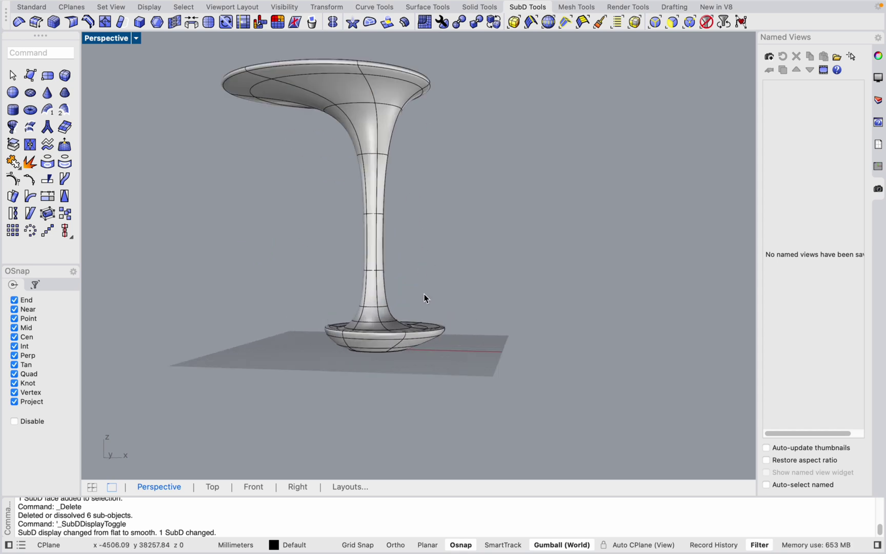
{"action": "scroll", "coordinate": [425, 307], "scroll_direction": "up", "scroll_amount": 5}
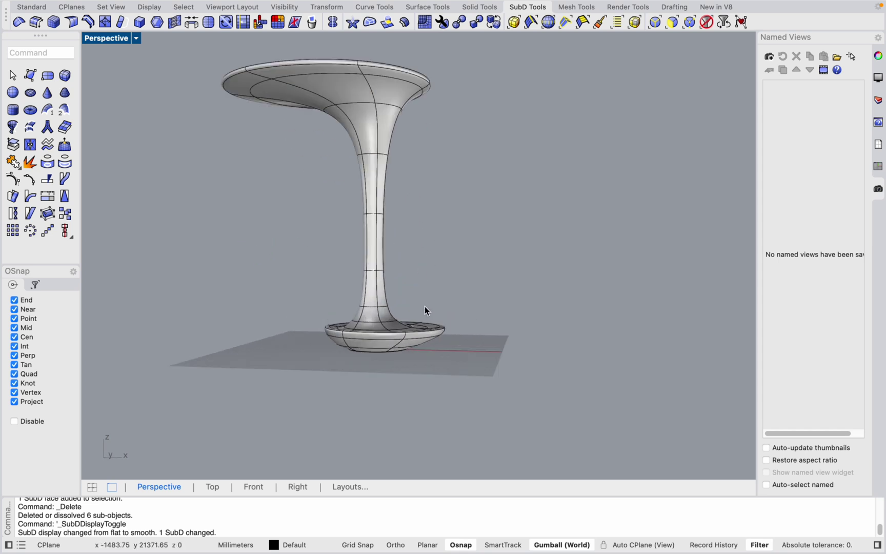
{"action": "right_click_drag", "start_coordinate": [431, 342], "coordinate": [517, 282]}
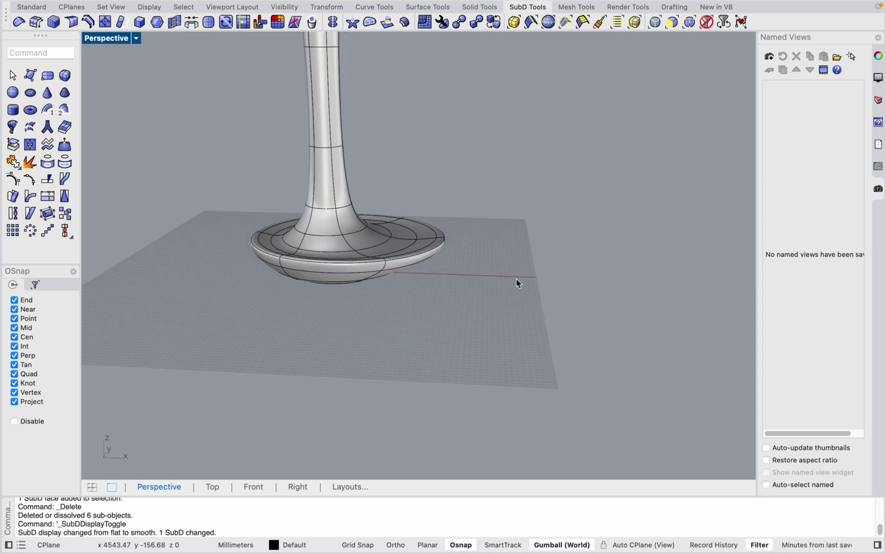
{"action": "scroll", "coordinate": [447, 351], "scroll_direction": "down", "scroll_amount": 8}
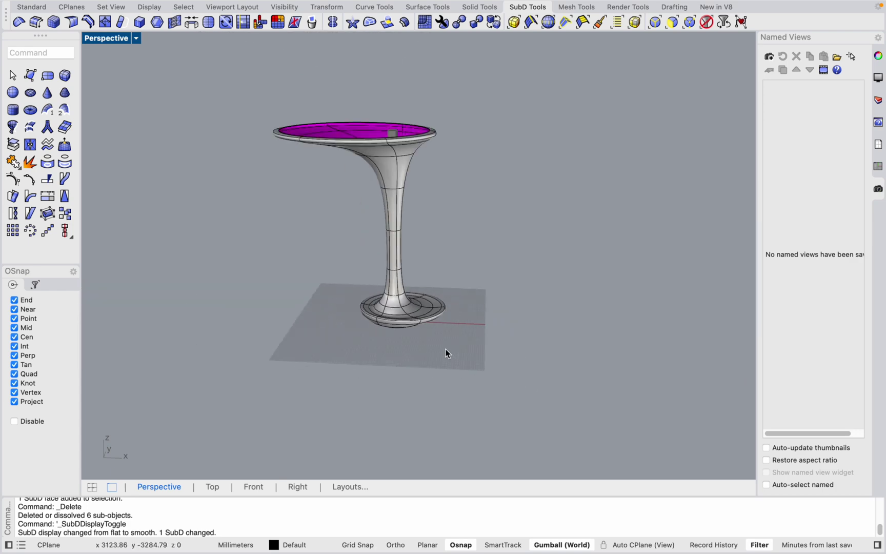
{"action": "right_click_drag", "start_coordinate": [422, 253], "coordinate": [601, 300]}
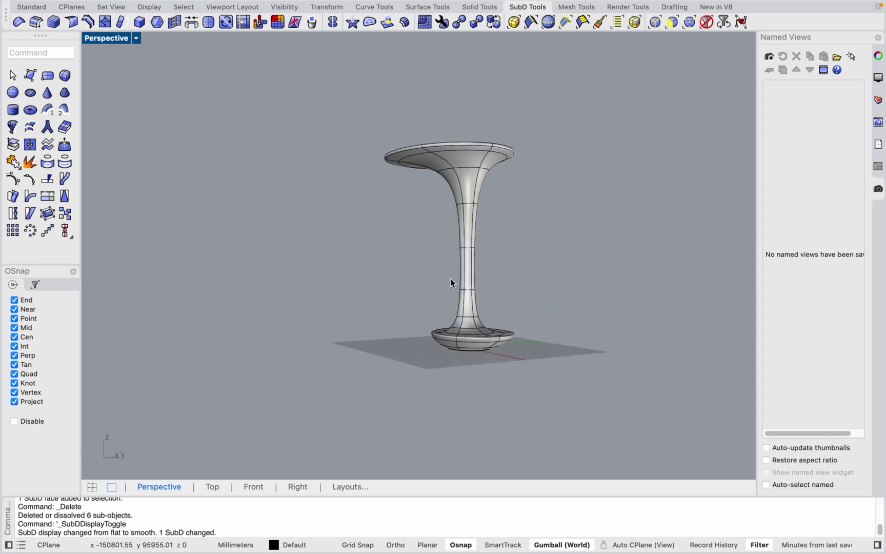
{"action": "scroll", "coordinate": [450, 278], "scroll_direction": "up", "scroll_amount": 6}
{"action": "right_click_drag", "start_coordinate": [434, 283], "coordinate": [376, 294]}
{"action": "scroll", "coordinate": [577, 306], "scroll_direction": "down", "scroll_amount": 5}
{"action": "right_click_drag", "start_coordinate": [578, 307], "coordinate": [515, 315]}
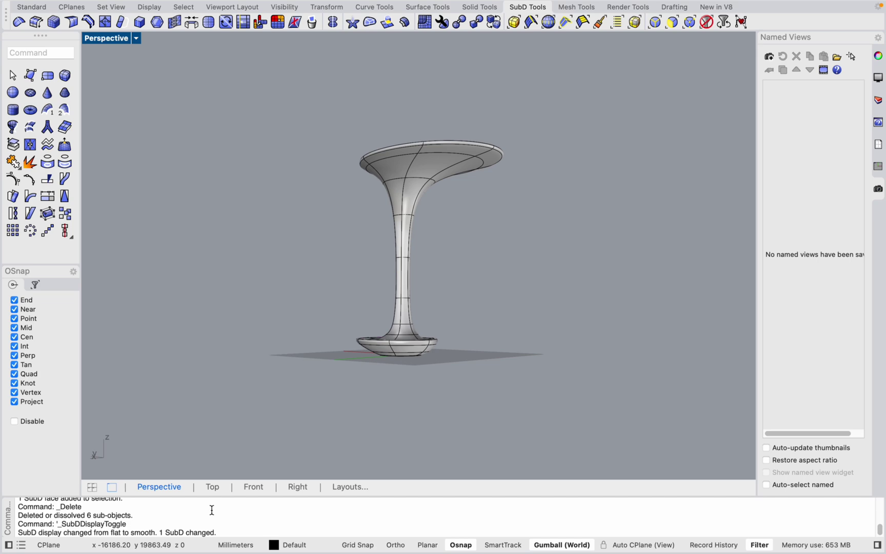
In the Front view, measure the base's height from its upper rim to the ground with the Line command, without keeping a line.
{"action": "left_click", "coordinate": [253, 489]}
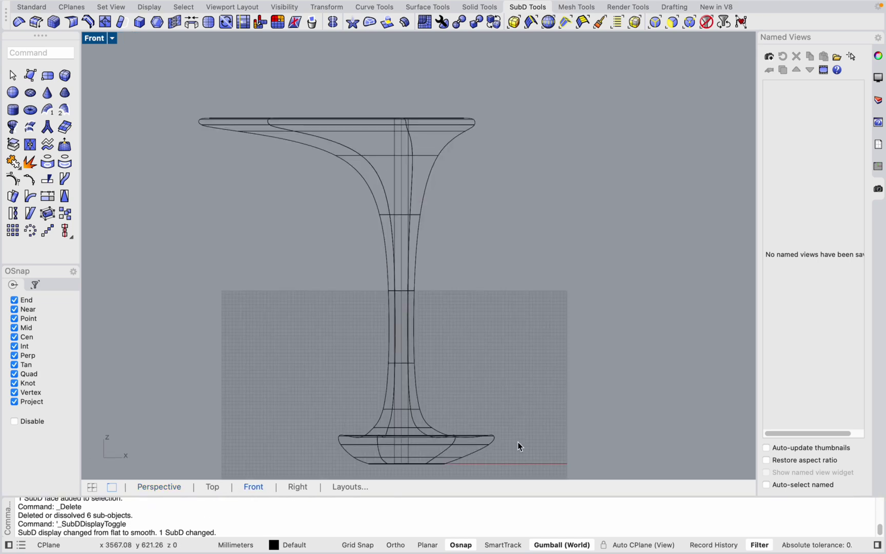
{"action": "type", "text": "line"}
{"action": "key", "text": "Return"}
{"action": "scroll", "coordinate": [475, 369], "scroll_direction": "up", "scroll_amount": 5}
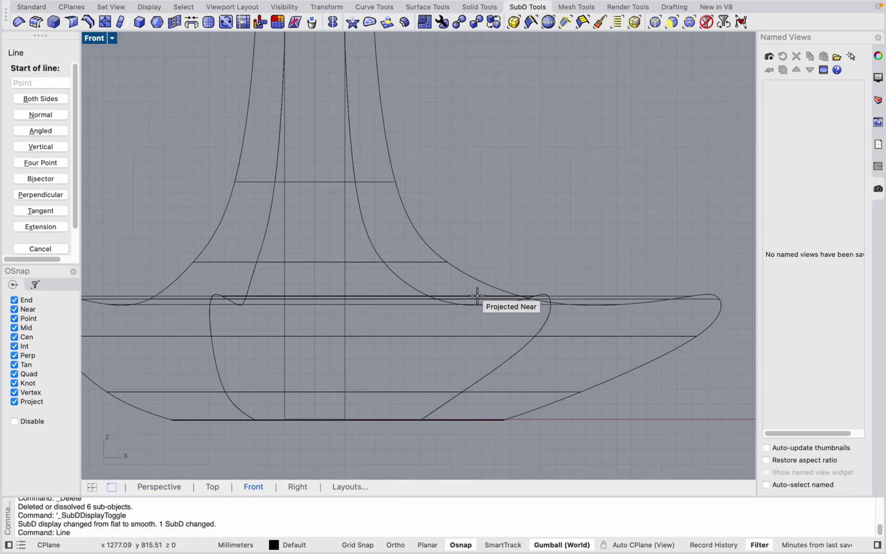
{"action": "left_click", "coordinate": [477, 296]}
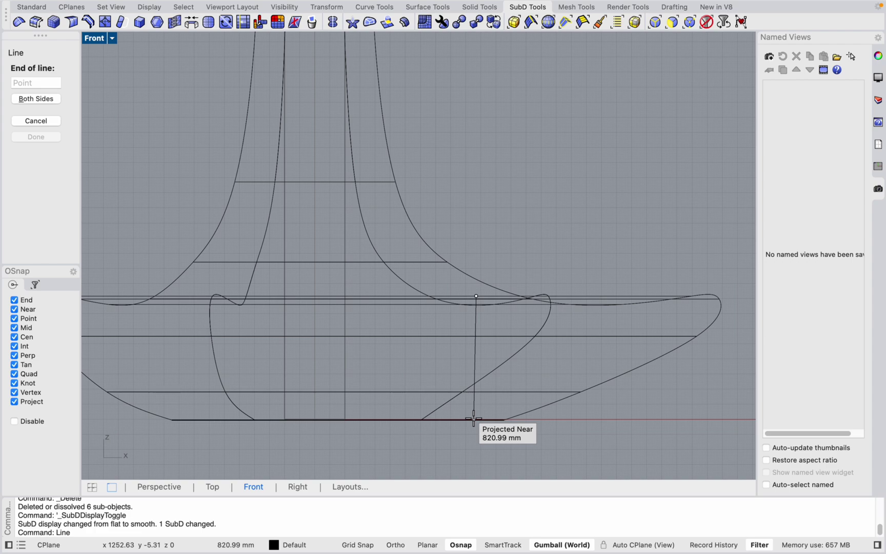
{"action": "scroll", "coordinate": [474, 419], "scroll_direction": "down", "scroll_amount": 3}
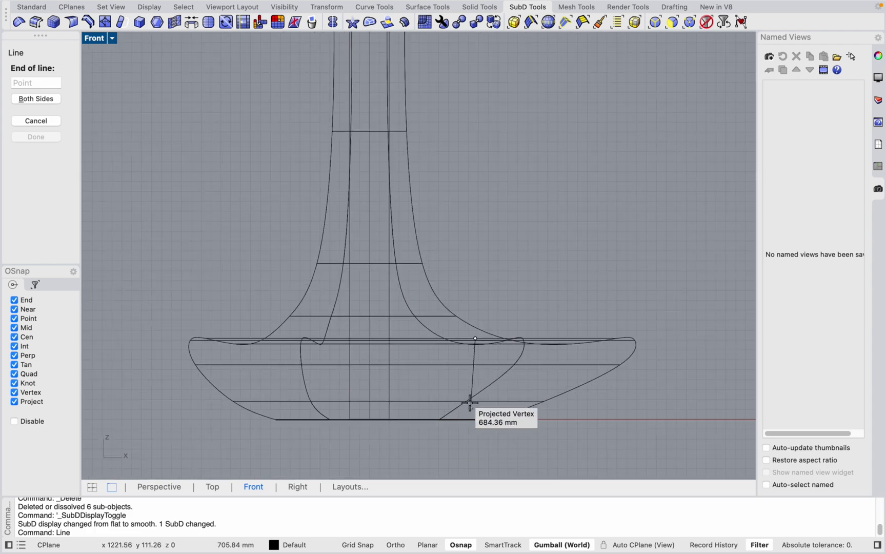
{"action": "left_click", "coordinate": [474, 418]}
{"action": "scroll", "coordinate": [460, 425], "scroll_direction": "down", "scroll_amount": 2}
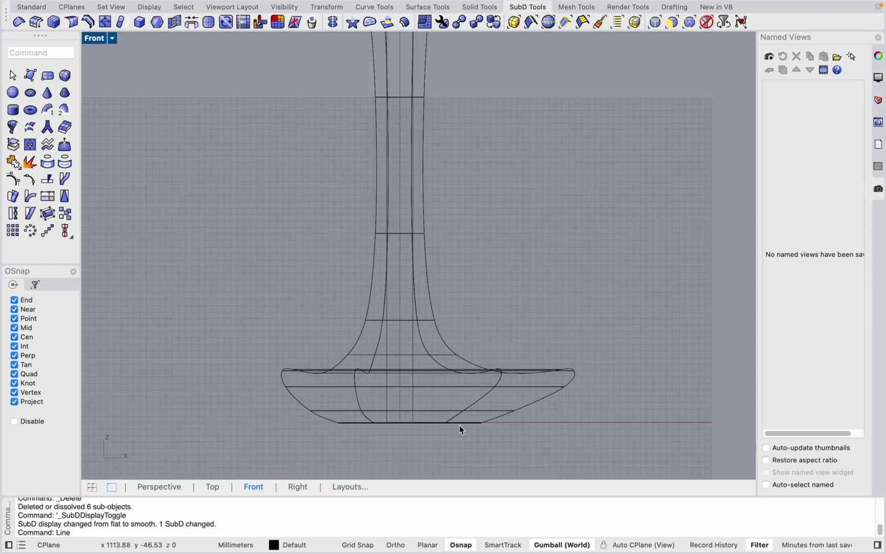
Select the base's bowl and lower stem flare in the Front view, leaving out the bottom edge loop.
{"action": "scroll", "coordinate": [450, 382], "scroll_direction": "up", "scroll_amount": 2}
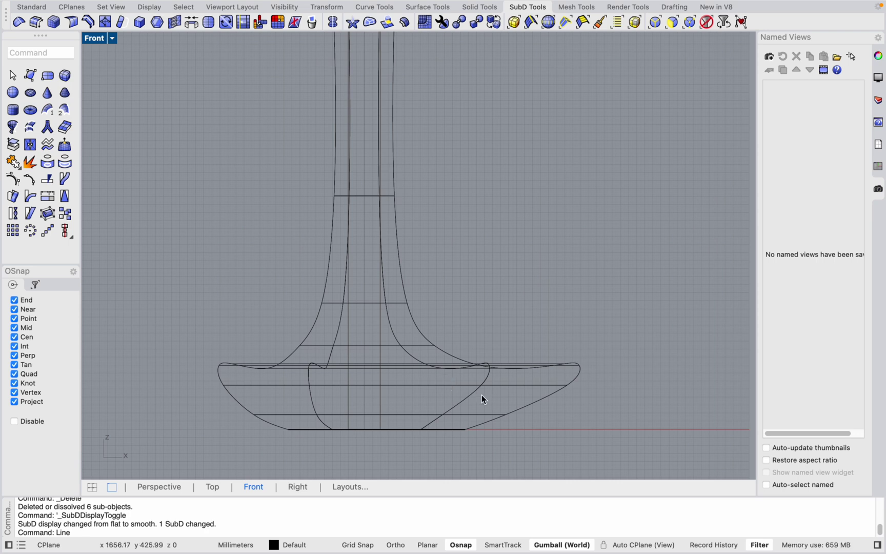
{"action": "key", "text": "Tab"}
{"action": "key", "text": "Tab"}
{"action": "scroll", "coordinate": [490, 394], "scroll_direction": "down", "scroll_amount": 1}
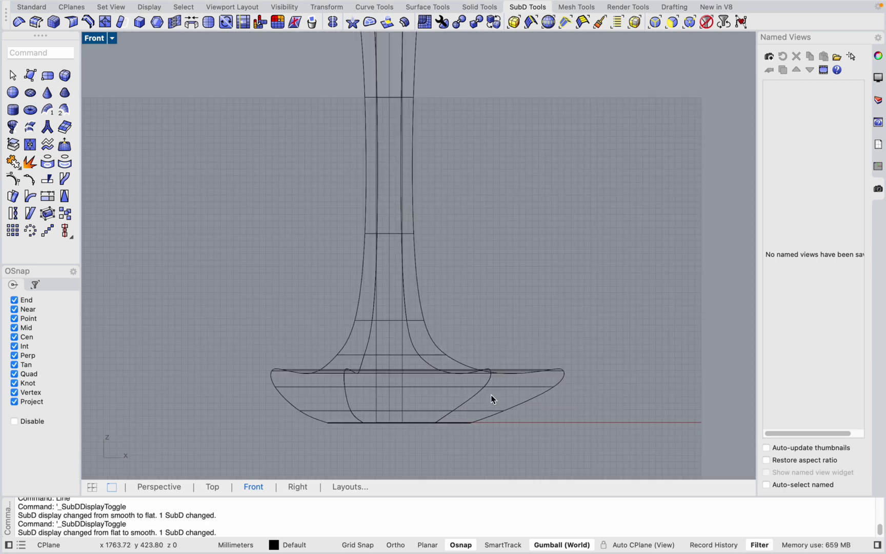
{"action": "left_click_drag", "start_coordinate": [197, 296], "coordinate": [615, 415]}
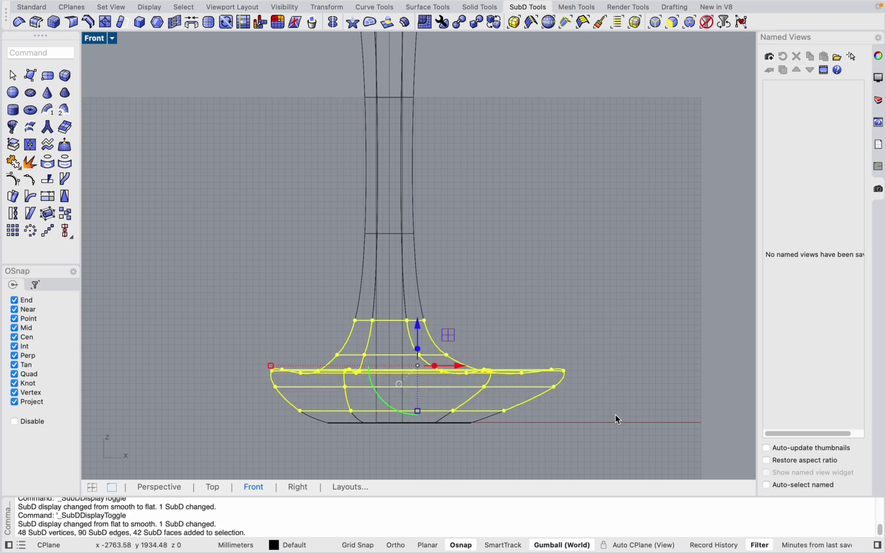
{"action": "scroll", "coordinate": [418, 350], "scroll_direction": "up", "scroll_amount": 2}
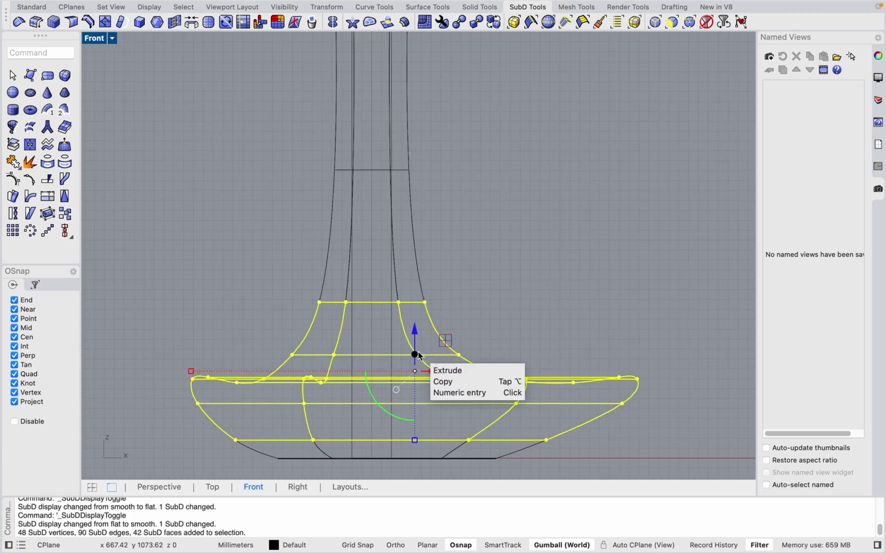
With the Project and Cen snaps off, try to stretch the selected base upward using Scale1D from the bottom edge's midpoint.
{"action": "type", "text": "sca"}
{"action": "key", "text": "Return"}
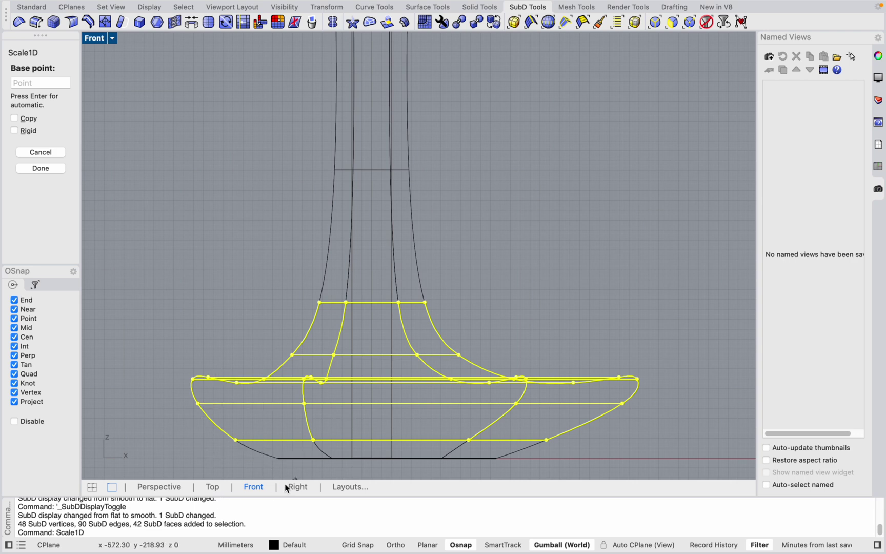
{"action": "left_click", "coordinate": [34, 403]}
{"action": "scroll", "coordinate": [304, 316], "scroll_direction": "down", "scroll_amount": 1}
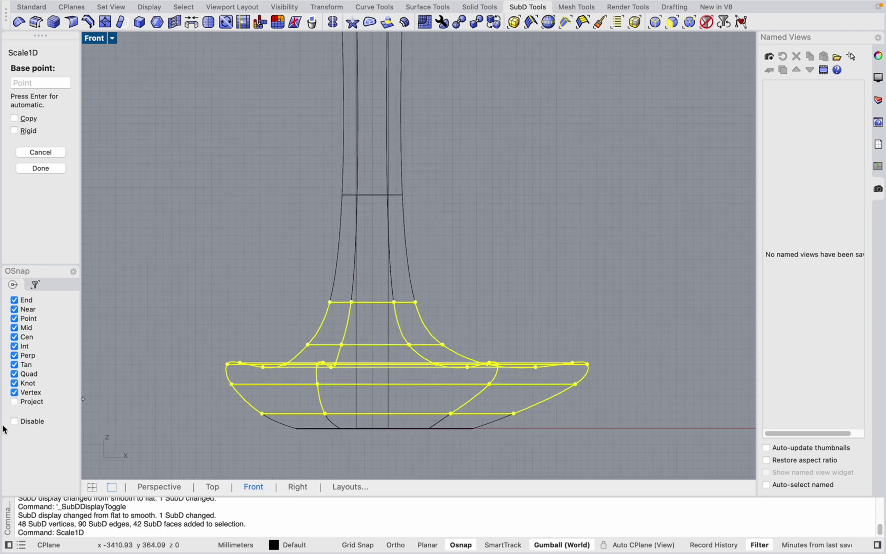
{"action": "scroll", "coordinate": [115, 419], "scroll_direction": "up", "scroll_amount": 1}
{"action": "scroll", "coordinate": [195, 362], "scroll_direction": "up", "scroll_amount": 1}
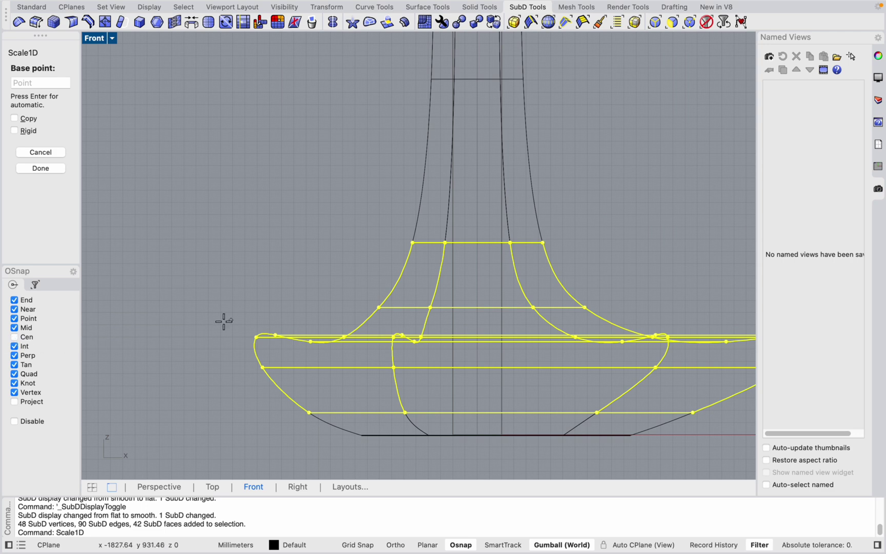
{"action": "scroll", "coordinate": [485, 415], "scroll_direction": "up", "scroll_amount": 1}
{"action": "left_click", "coordinate": [468, 436]}
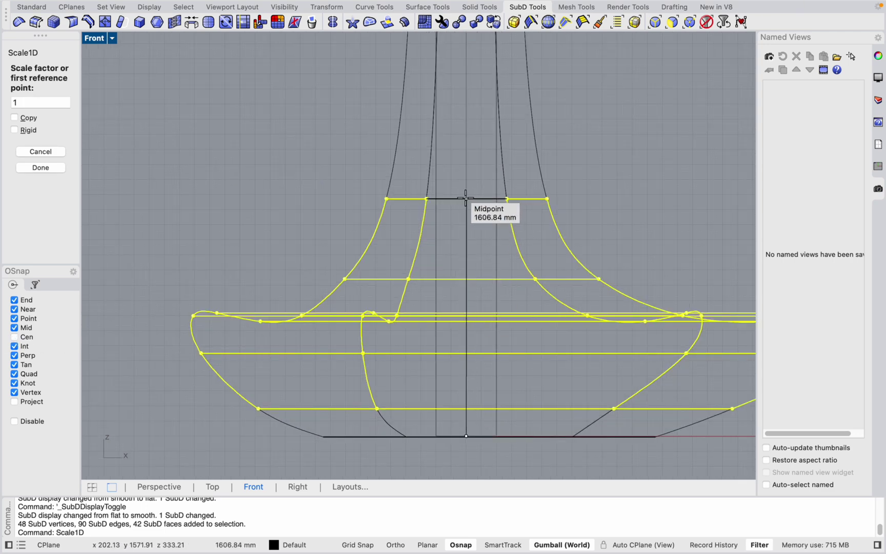
{"action": "left_click", "coordinate": [470, 199]}
{"action": "left_click", "coordinate": [461, 101]}
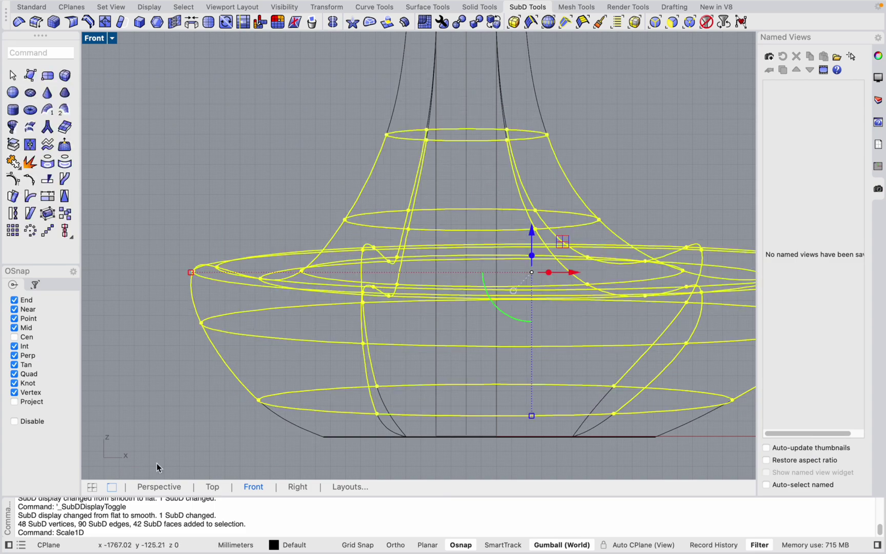
Inspect the stretched base in perspective from several sides and undo the Scale1D operation.
{"action": "left_click", "coordinate": [145, 489]}
{"action": "scroll", "coordinate": [359, 376], "scroll_direction": "up", "scroll_amount": 5}
{"action": "right_click_drag", "start_coordinate": [419, 352], "coordinate": [158, 364]}
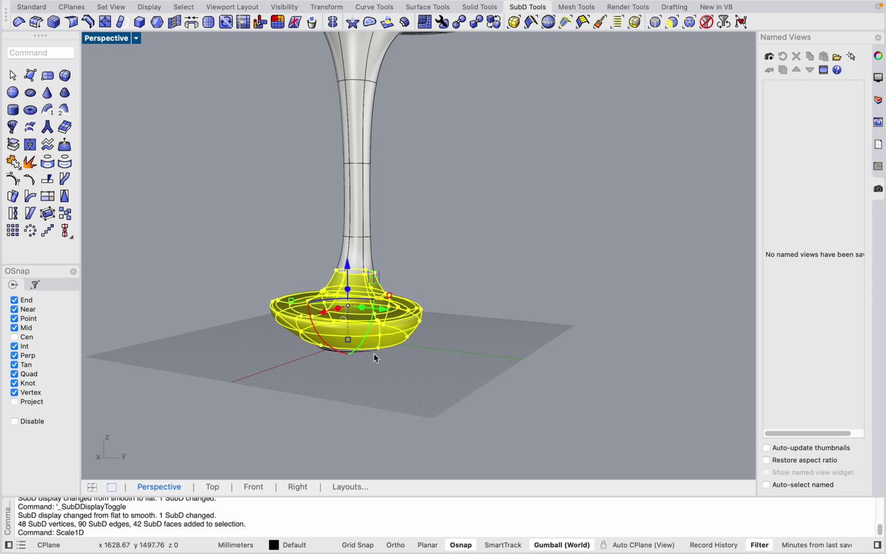
{"action": "scroll", "coordinate": [334, 380], "scroll_direction": "up", "scroll_amount": 3}
{"action": "right_click_drag", "start_coordinate": [335, 379], "coordinate": [401, 371]}
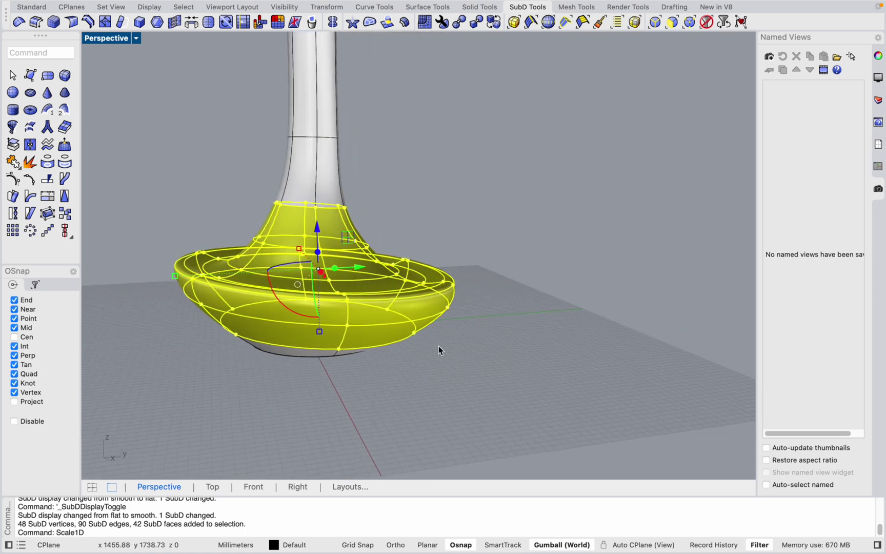
{"action": "right_click_drag", "start_coordinate": [522, 251], "coordinate": [352, 342]}
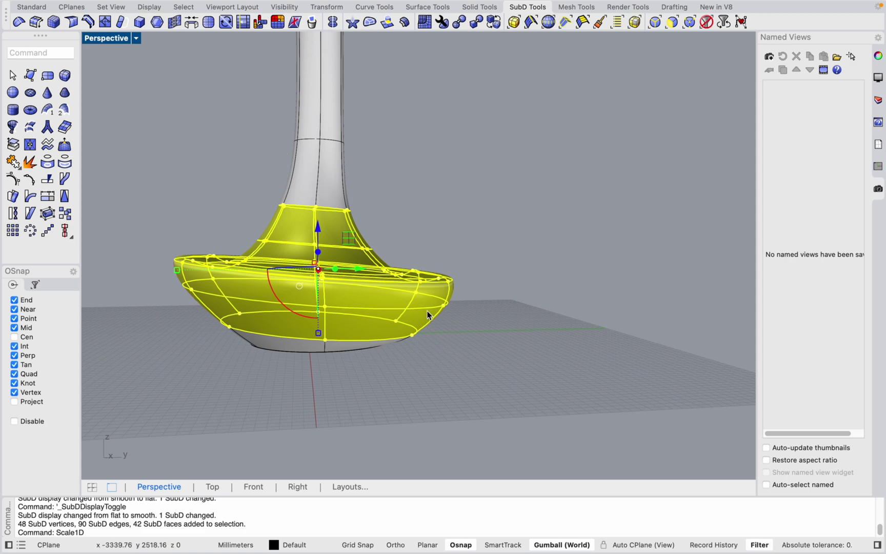
{"action": "key", "text": "super+z"}
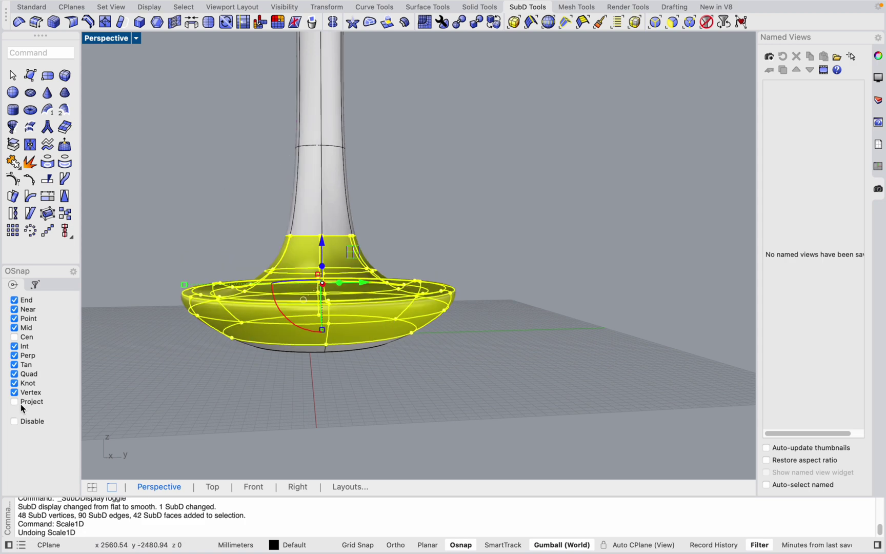
Return to the Front view of the selected base.
{"action": "left_click", "coordinate": [253, 487]}
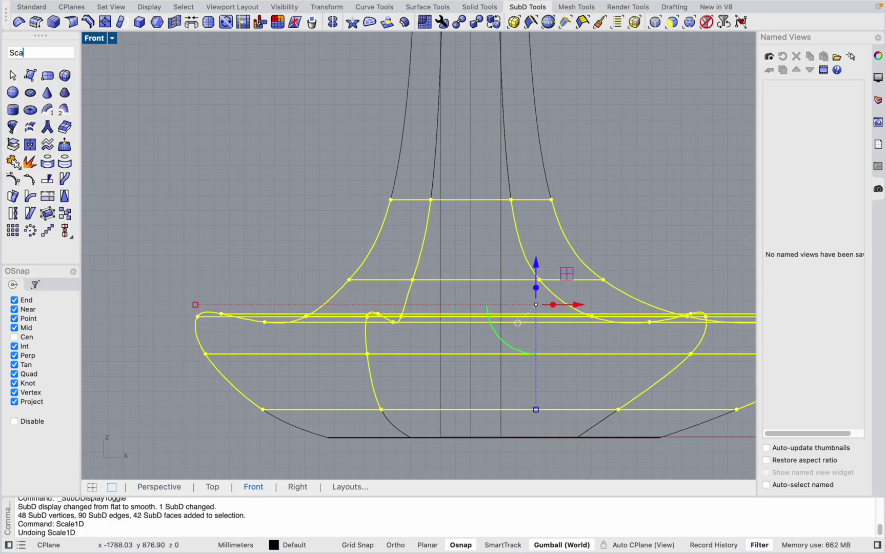
{"action": "key", "text": "Return"}
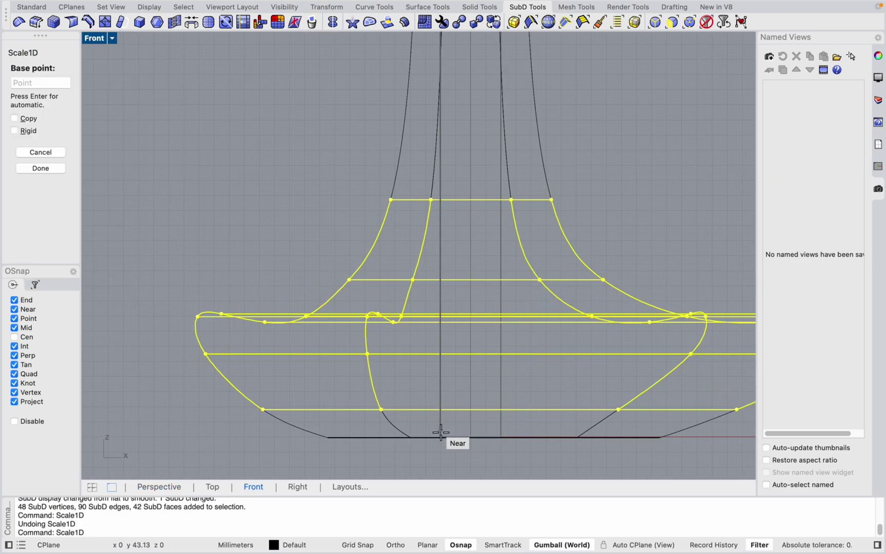
{"action": "left_click", "coordinate": [469, 436]}
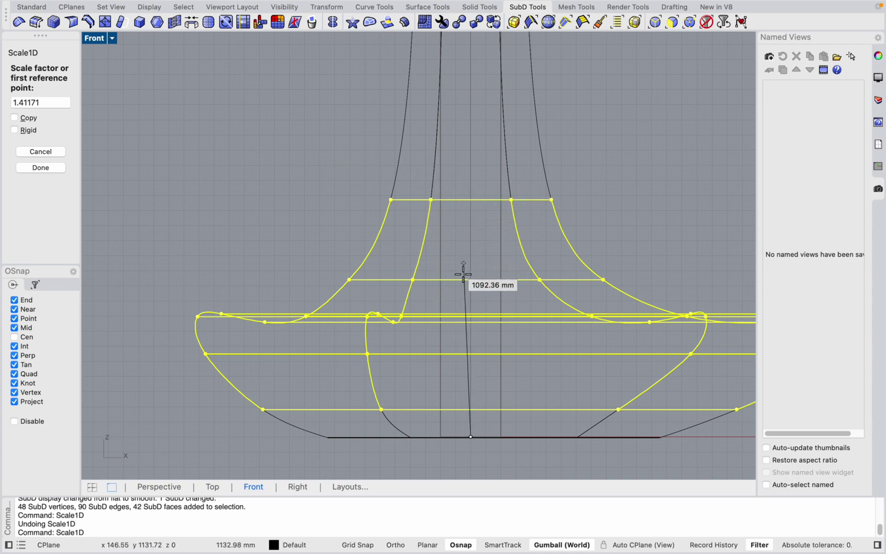
{"action": "key", "text": "Return"}
{"action": "left_click", "coordinate": [425, 422]}
Compress the selected base vertically with Scale1D from the bottom edge on the vertical axis, bringing its rim to about 657 mm high.
{"action": "key", "text": "Return"}
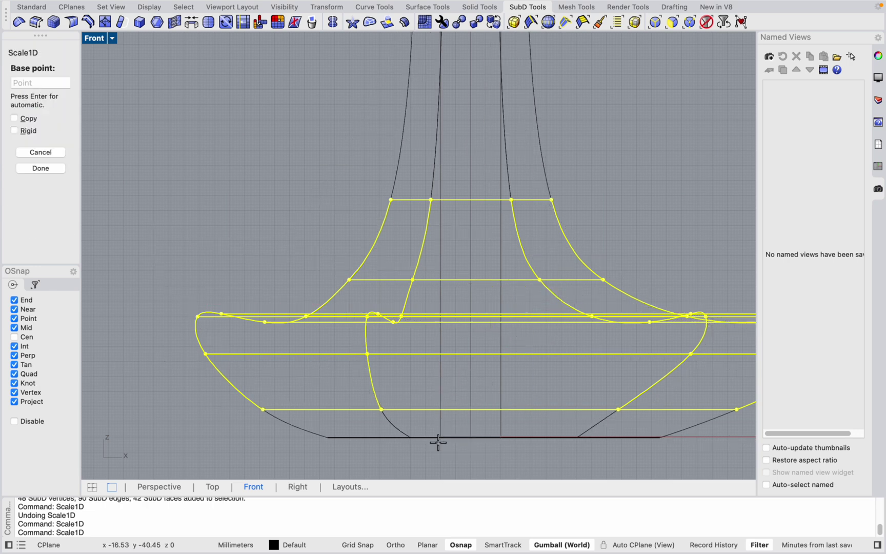
{"action": "left_click", "coordinate": [440, 438]}
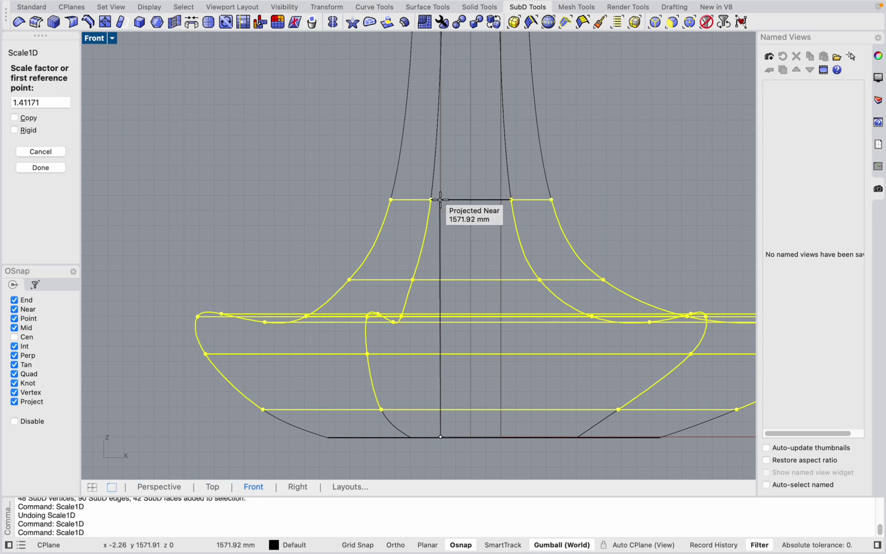
{"action": "scroll", "coordinate": [441, 203], "scroll_direction": "up", "scroll_amount": 3}
{"action": "scroll", "coordinate": [431, 205], "scroll_direction": "down", "scroll_amount": 1}
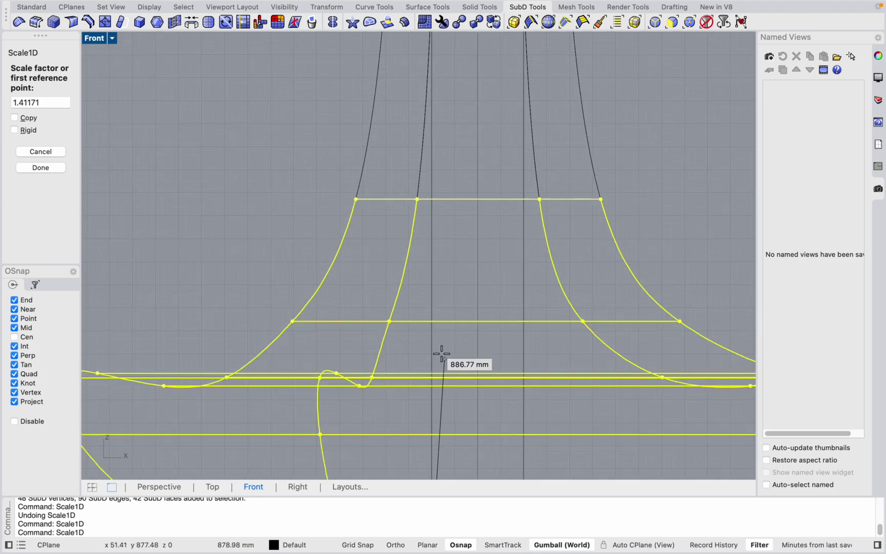
{"action": "scroll", "coordinate": [442, 287], "scroll_direction": "down", "scroll_amount": 1}
{"action": "scroll", "coordinate": [421, 236], "scroll_direction": "up", "scroll_amount": 2}
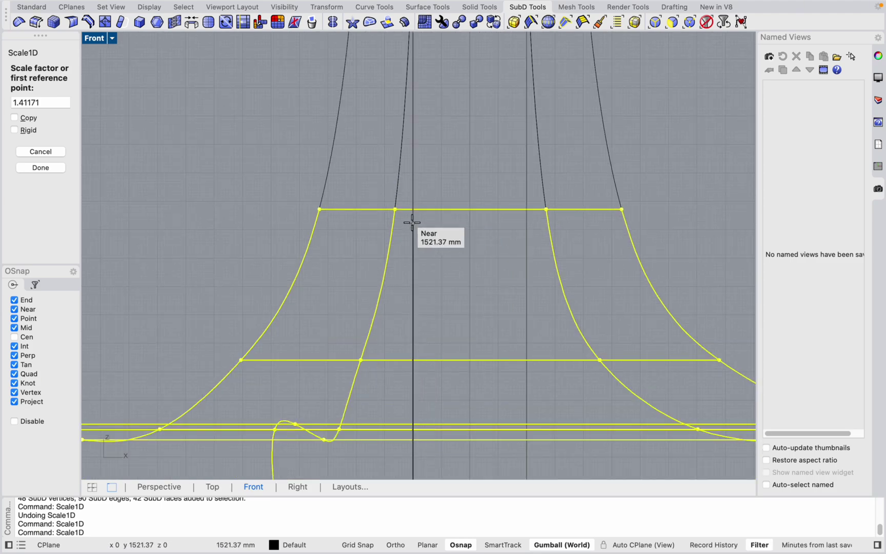
{"action": "scroll", "coordinate": [412, 224], "scroll_direction": "down", "scroll_amount": 1}
{"action": "left_click", "coordinate": [413, 229]}
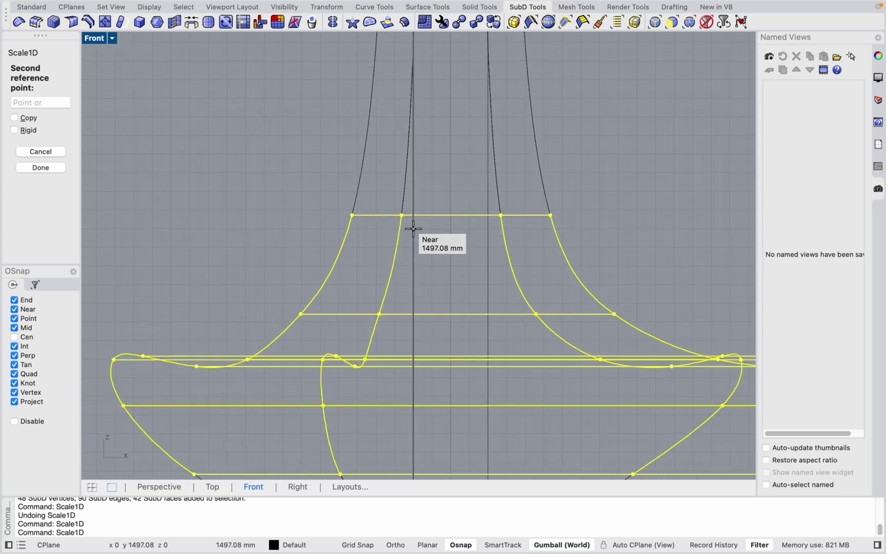
{"action": "scroll", "coordinate": [416, 260], "scroll_direction": "down", "scroll_amount": 1}
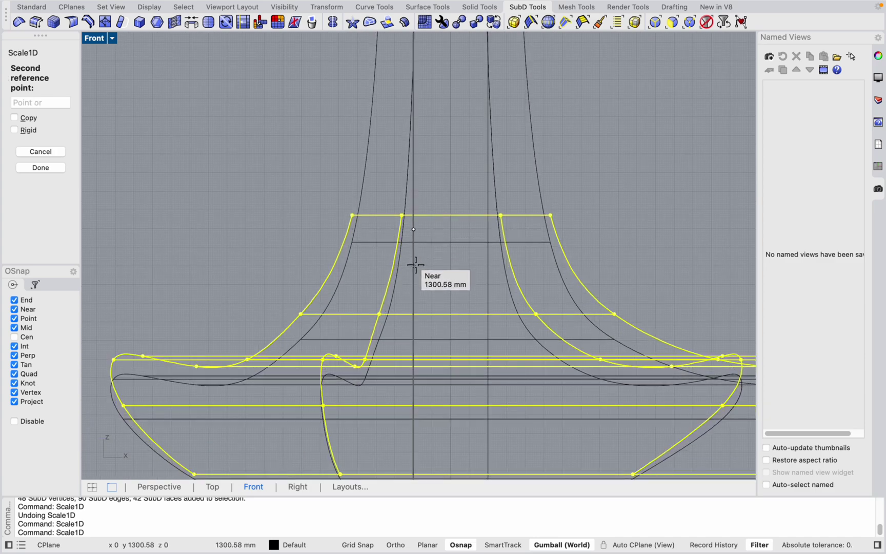
{"action": "scroll", "coordinate": [418, 262], "scroll_direction": "down", "scroll_amount": 1}
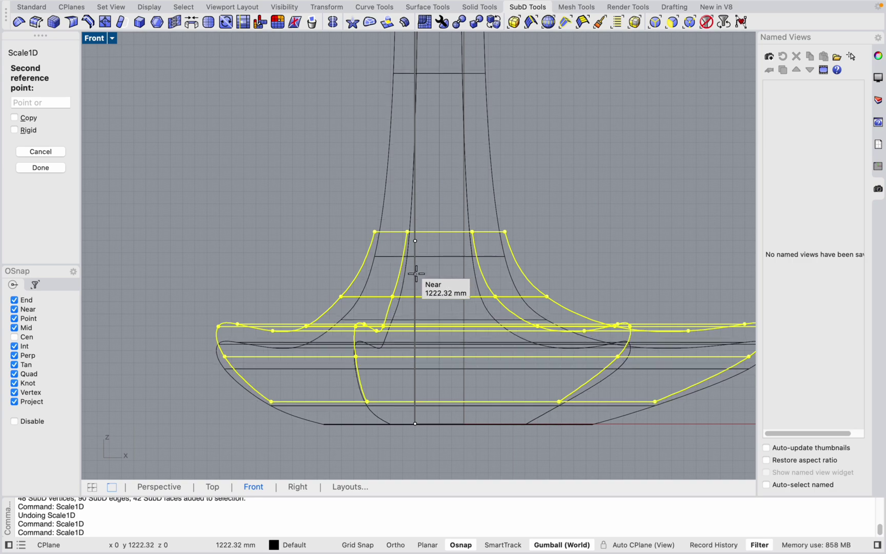
{"action": "left_click", "coordinate": [415, 269]}
{"action": "key", "text": "Escape"}
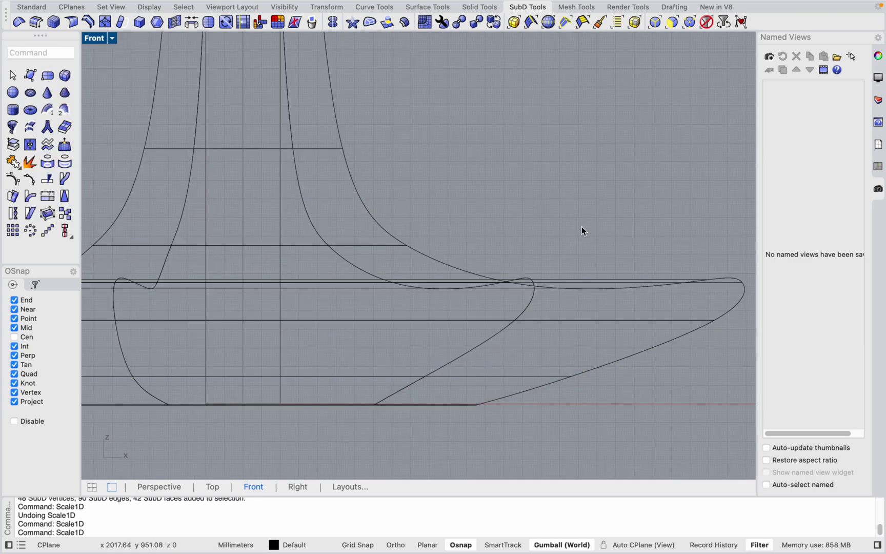
{"action": "type", "text": "li"}
{"action": "key", "text": "Return"}
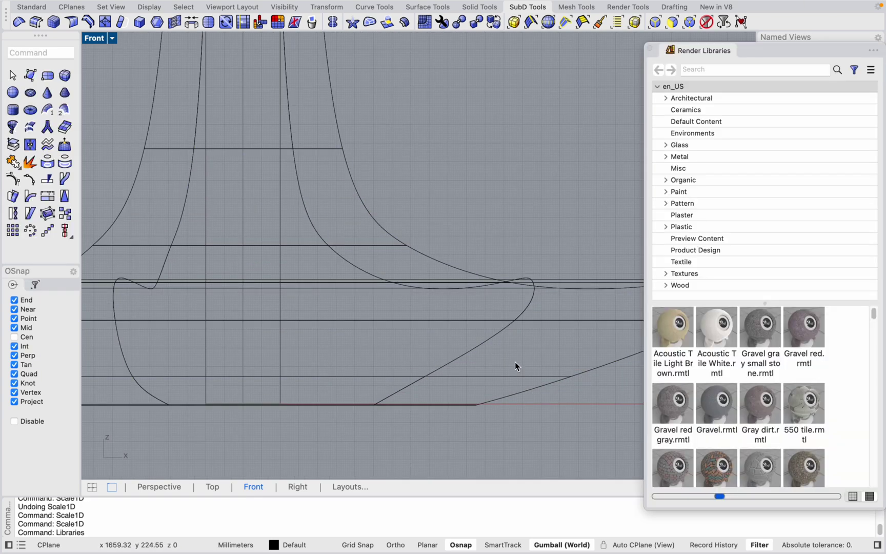
{"action": "left_click", "coordinate": [649, 49]}
Measure the base's height from the bottom edge to the upper rim with the Line command.
{"action": "type", "text": "line"}
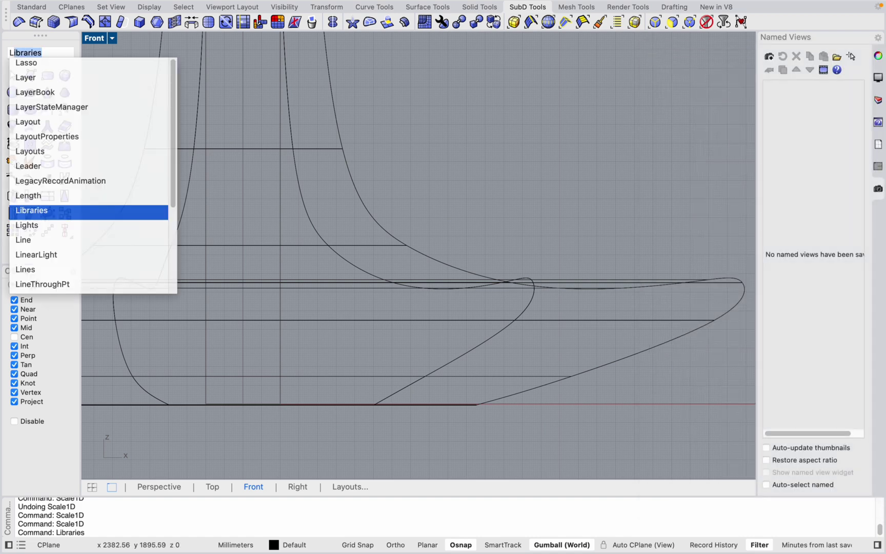
{"action": "key", "text": "Return"}
{"action": "left_click", "coordinate": [382, 405]}
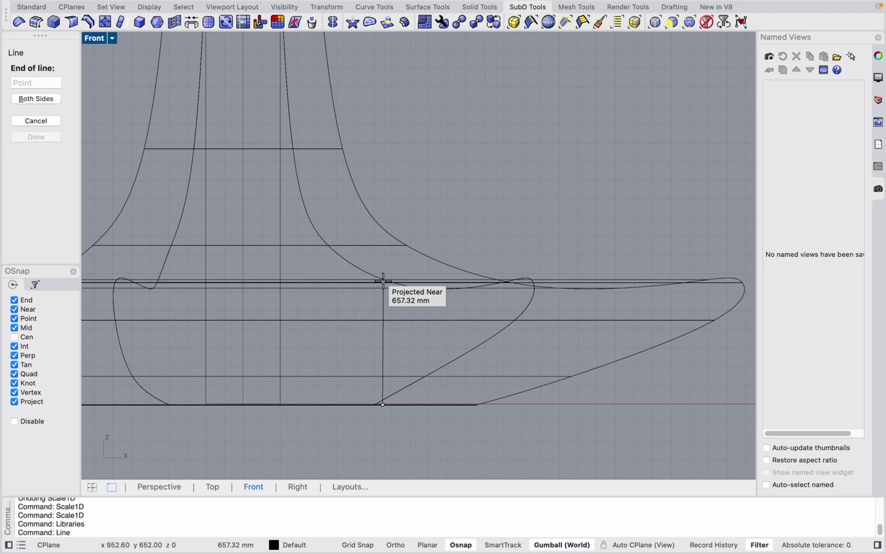
{"action": "scroll", "coordinate": [500, 286], "scroll_direction": "down", "scroll_amount": 2}
{"action": "scroll", "coordinate": [435, 289], "scroll_direction": "down", "scroll_amount": 2}
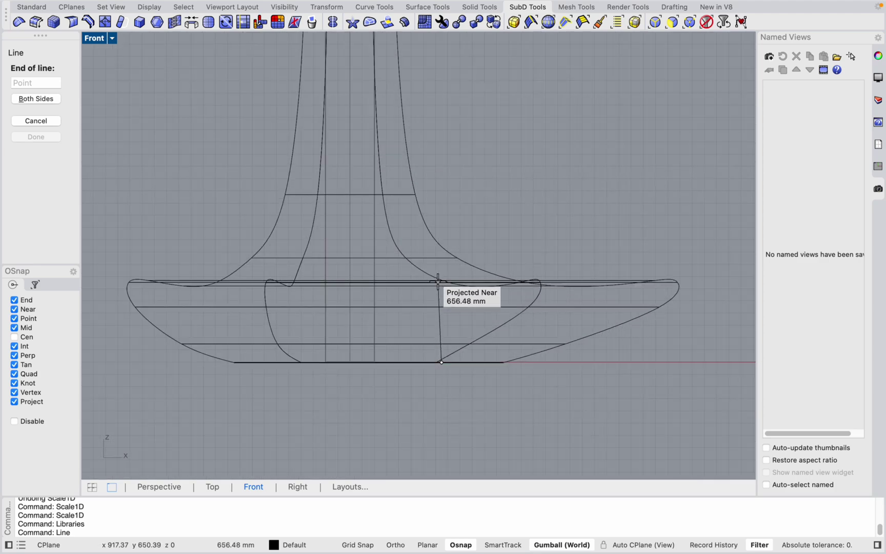
{"action": "left_click", "coordinate": [438, 281]}
Select the base's bottom edge loop in the Front view, compare with the lobby photo, and raise the loop slightly above the ground.
{"action": "scroll", "coordinate": [444, 354], "scroll_direction": "up", "scroll_amount": 2}
{"action": "scroll", "coordinate": [442, 301], "scroll_direction": "up", "scroll_amount": 5}
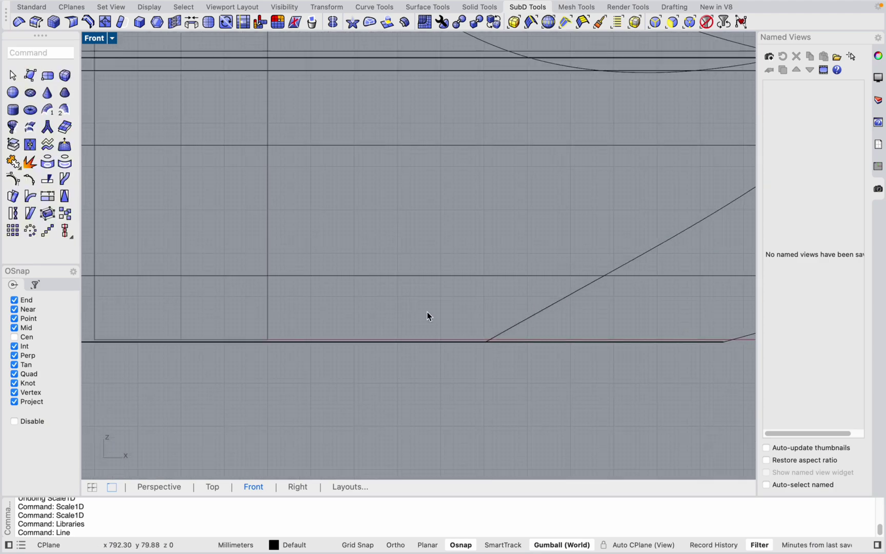
{"action": "scroll", "coordinate": [429, 329], "scroll_direction": "down", "scroll_amount": 5}
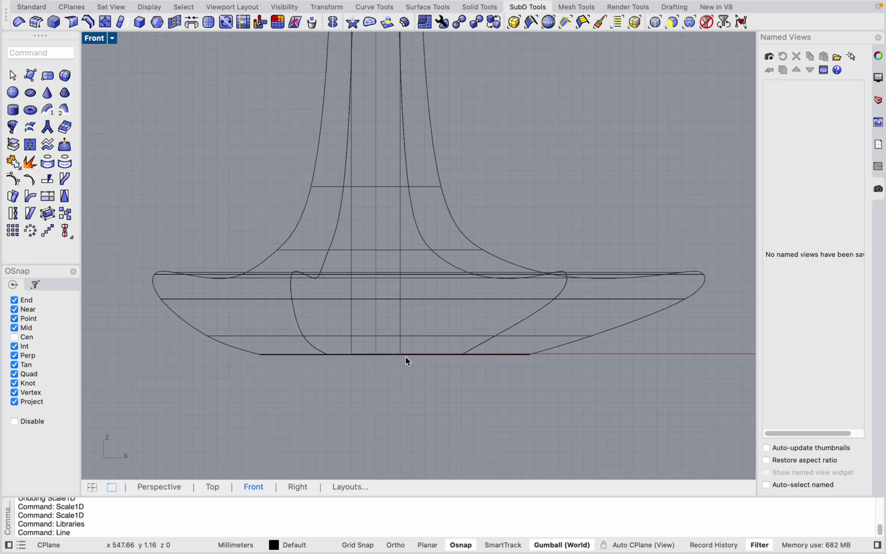
{"action": "scroll", "coordinate": [379, 366], "scroll_direction": "up", "scroll_amount": 4}
{"action": "scroll", "coordinate": [346, 378], "scroll_direction": "up", "scroll_amount": 2}
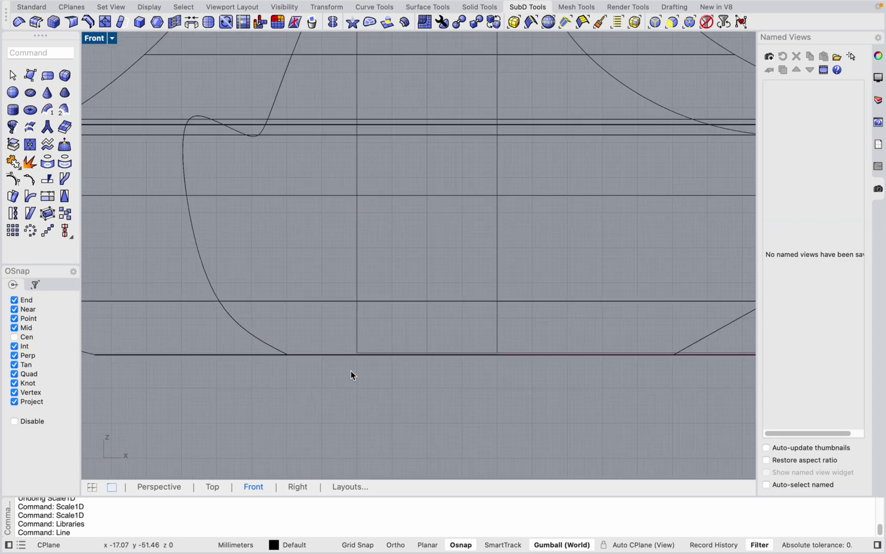
{"action": "scroll", "coordinate": [350, 372], "scroll_direction": "down", "scroll_amount": 4}
{"action": "left_click_drag", "start_coordinate": [123, 384], "coordinate": [696, 354]}
{"action": "scroll", "coordinate": [573, 370], "scroll_direction": "up", "scroll_amount": 1}
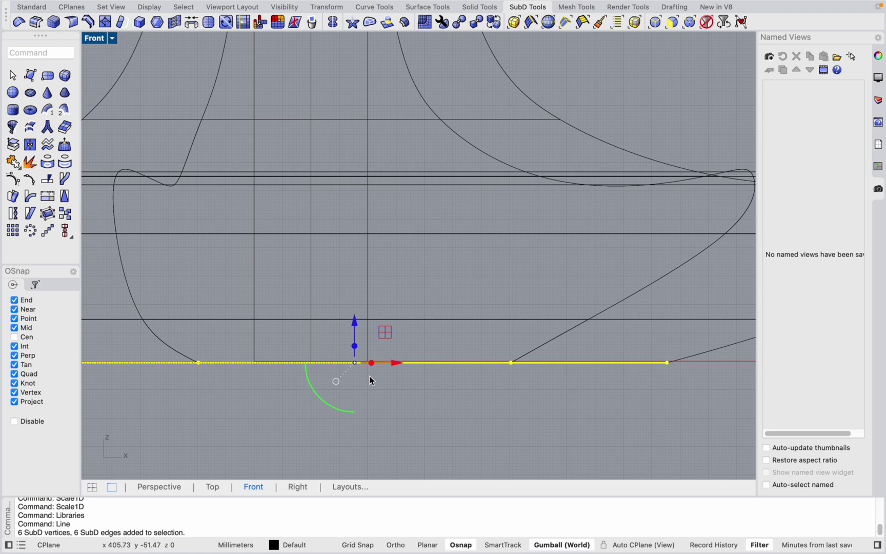
{"action": "scroll", "coordinate": [308, 364], "scroll_direction": "up", "scroll_amount": 3}
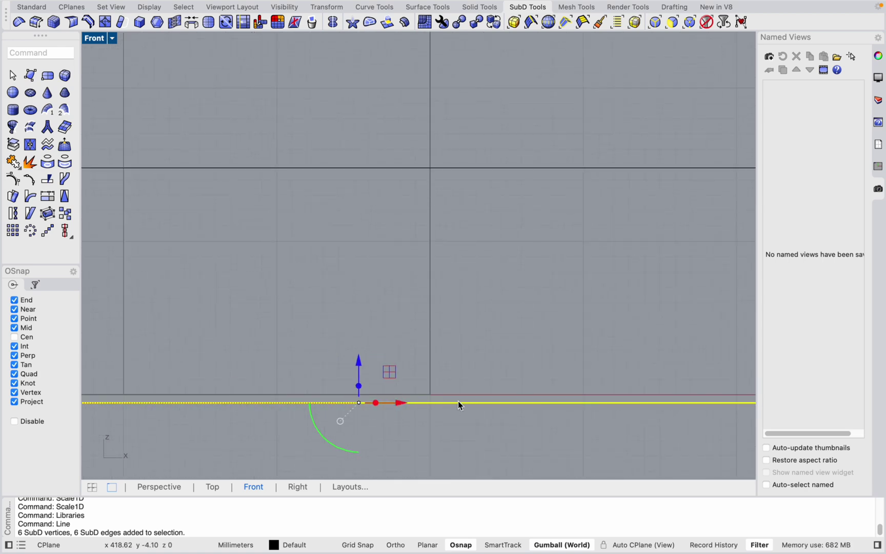
{"action": "scroll", "coordinate": [459, 402], "scroll_direction": "down", "scroll_amount": 1}
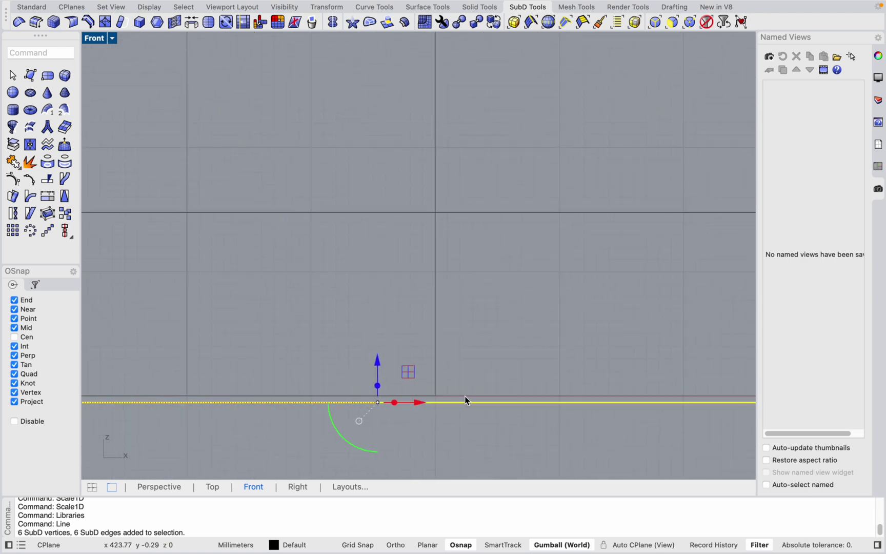
{"action": "scroll", "coordinate": [465, 396], "scroll_direction": "down", "scroll_amount": 2}
{"action": "scroll", "coordinate": [513, 347], "scroll_direction": "down", "scroll_amount": 2}
{"action": "key", "text": "ctrl+Left"}
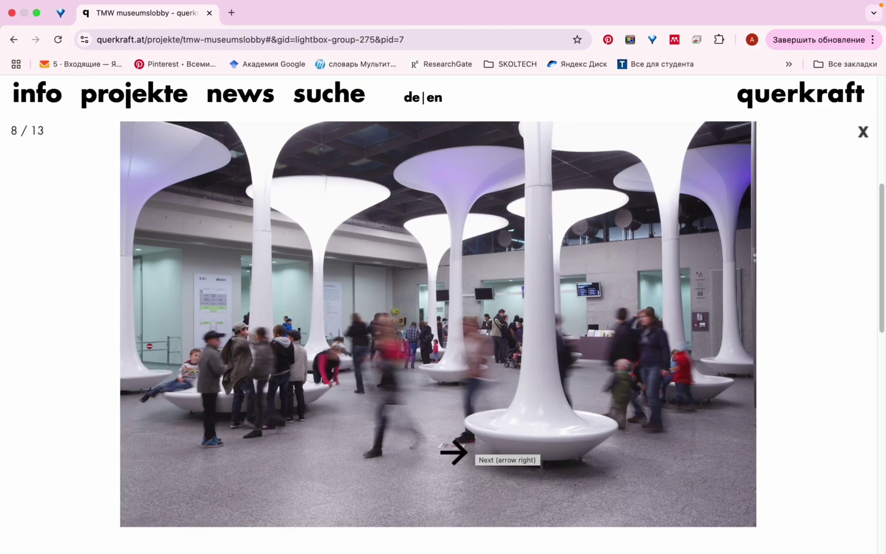
{"action": "key", "text": "ctrl+Right"}
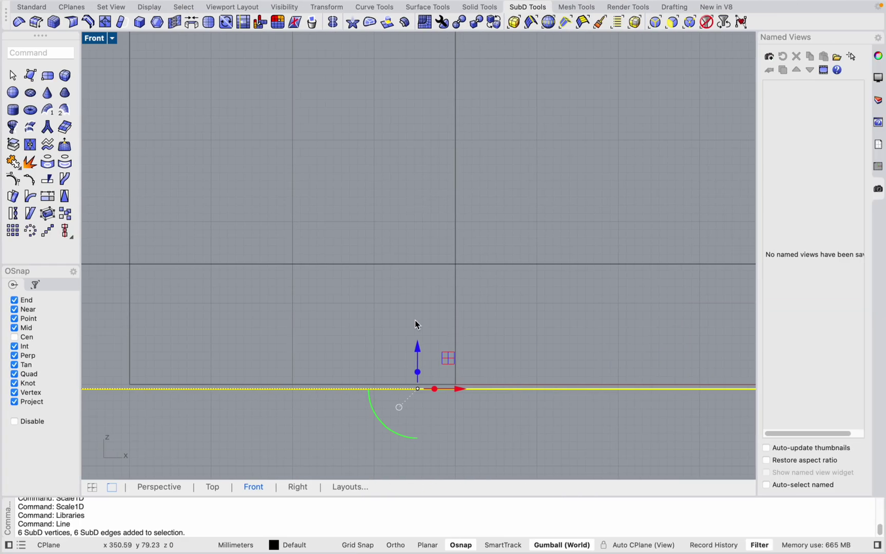
{"action": "left_click_drag", "start_coordinate": [416, 361], "coordinate": [433, 289]}
In the Perspective view, reselect the complete bottom edge loop, move it a little further upward, and deselect it.
{"action": "left_click", "coordinate": [159, 487]}
{"action": "mouse_move", "coordinate": [369, 365]}
{"action": "right_mouse_down"}
{"action": "mouse_move", "coordinate": [396, 370]}
{"action": "mouse_move", "coordinate": [376, 379]}
{"action": "right_mouse_up"}
{"action": "scroll", "coordinate": [314, 354], "scroll_direction": "up", "scroll_amount": 5}
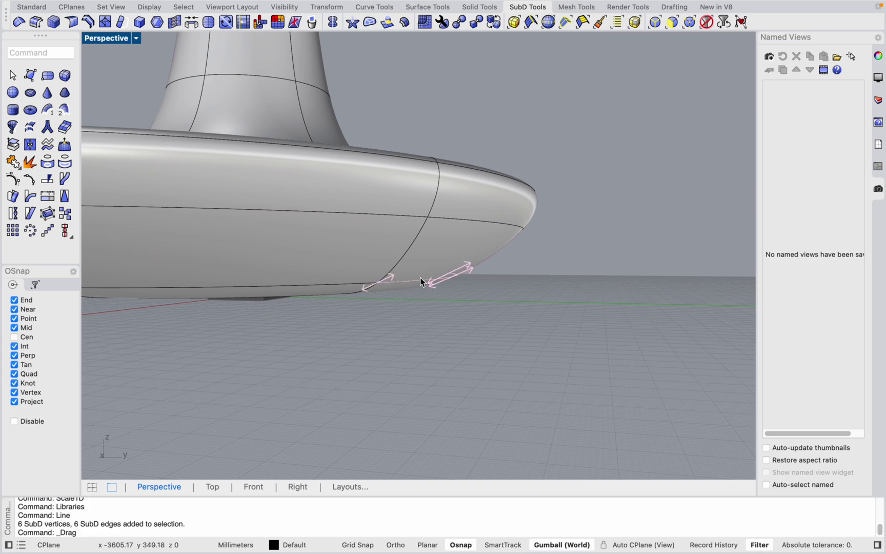
{"action": "double_click", "coordinate": [418, 280]}
{"action": "left_click_drag", "start_coordinate": [236, 243], "coordinate": [237, 227]}
{"action": "left_click", "coordinate": [450, 356]}
Compare the raised base with the columns in the lobby photo and inspect its underside in perspective.
{"action": "scroll", "coordinate": [483, 323], "scroll_direction": "down", "scroll_amount": 5}
{"action": "key", "text": "ctrl+Left"}
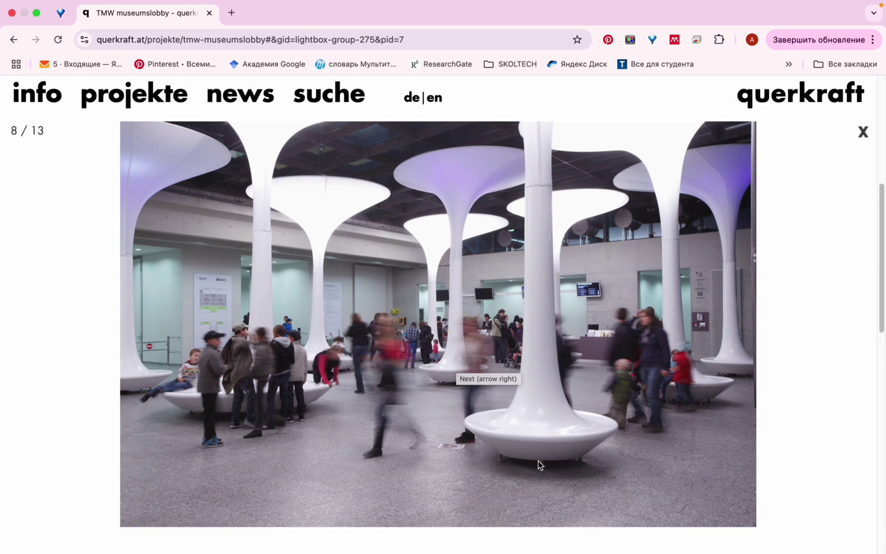
{"action": "key", "text": "ctrl+Right"}
{"action": "scroll", "coordinate": [463, 344], "scroll_direction": "down", "scroll_amount": 5}
{"action": "mouse_move", "coordinate": [436, 357]}
{"action": "right_mouse_down"}
{"action": "mouse_move", "coordinate": [459, 339]}
{"action": "mouse_move", "coordinate": [446, 343]}
{"action": "right_mouse_up"}
{"action": "scroll", "coordinate": [529, 290], "scroll_direction": "up", "scroll_amount": 9}
{"action": "right_click_drag", "start_coordinate": [498, 302], "coordinate": [467, 325]}
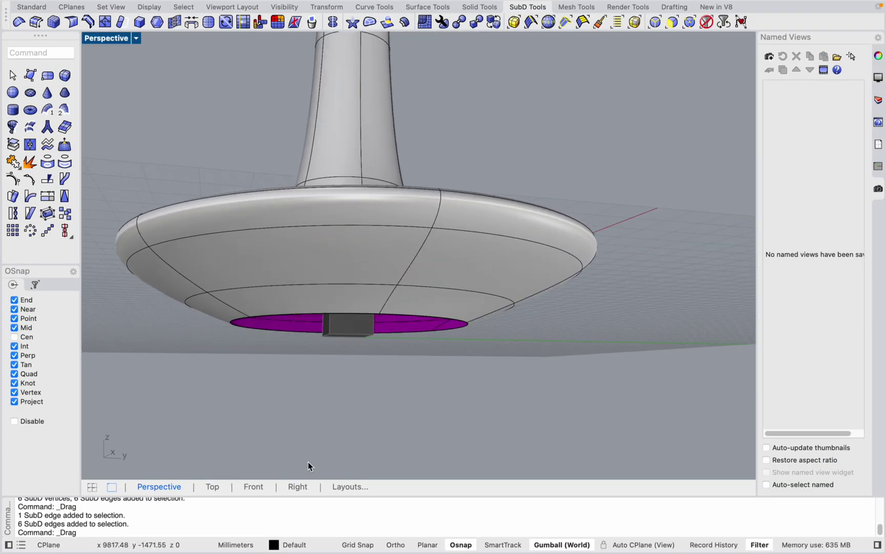
Select the bottom edge loop in the Front view and raise it to about 131 mm above the ground.
{"action": "left_click", "coordinate": [249, 486]}
{"action": "double_click", "coordinate": [530, 319]}
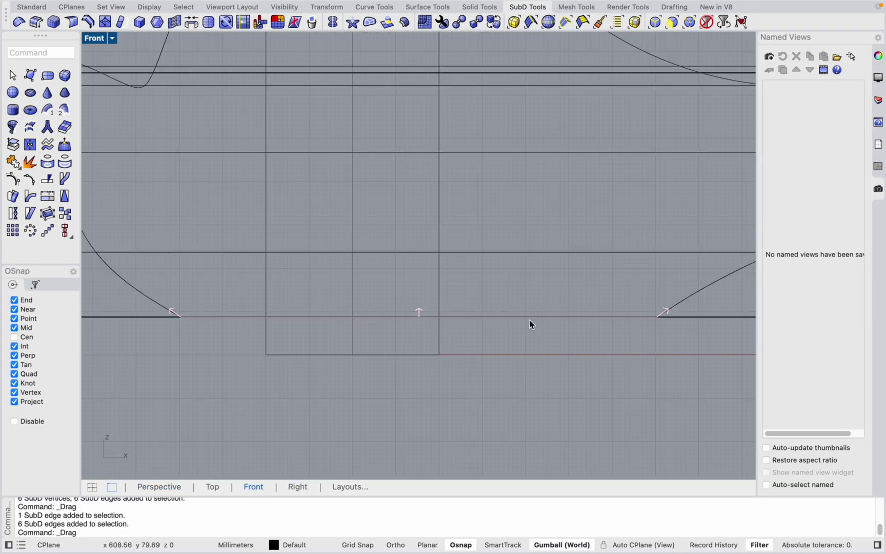
{"action": "left_click_drag", "start_coordinate": [422, 281], "coordinate": [428, 258]}
{"action": "scroll", "coordinate": [502, 410], "scroll_direction": "down", "scroll_amount": 5}
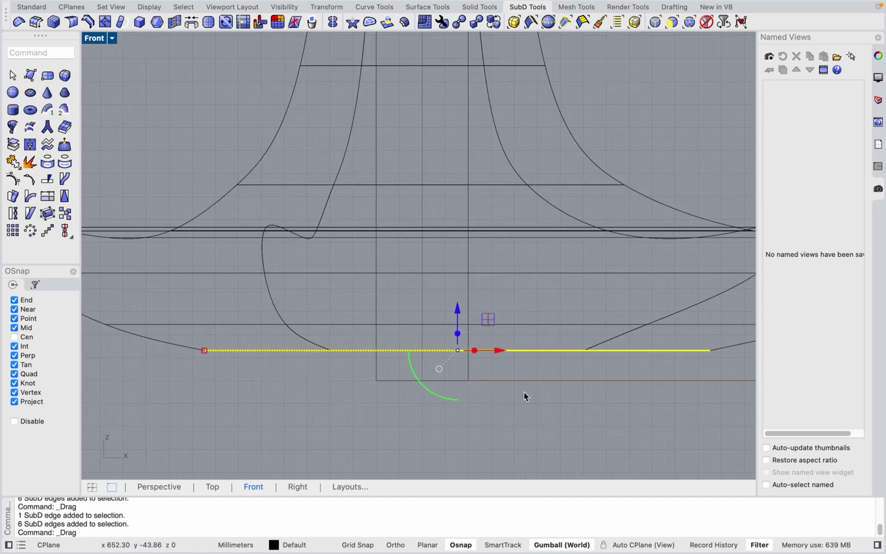
Measure the gap between the base's bottom edge and the ground with the Line command, without keeping a line.
{"action": "scroll", "coordinate": [525, 398], "scroll_direction": "up", "scroll_amount": 5}
{"action": "type", "text": "line"}
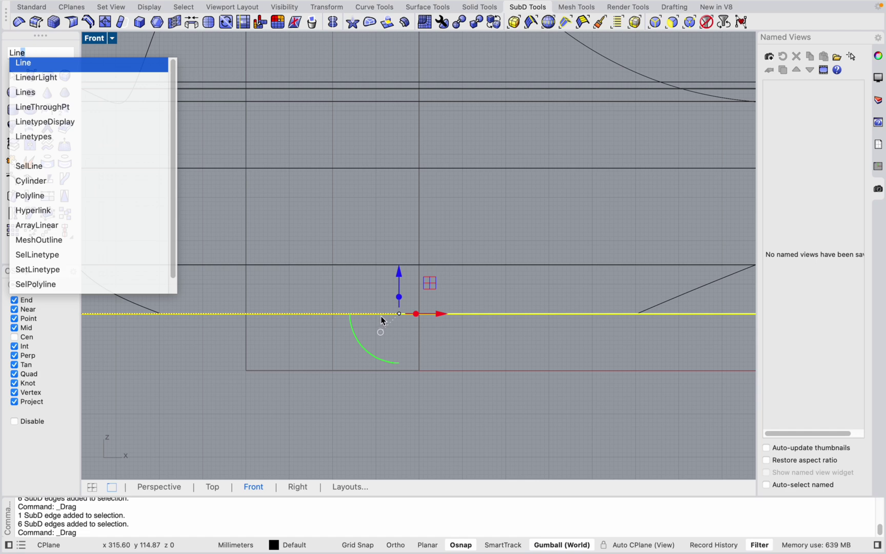
{"action": "key", "text": "Return"}
{"action": "left_click", "coordinate": [417, 313]}
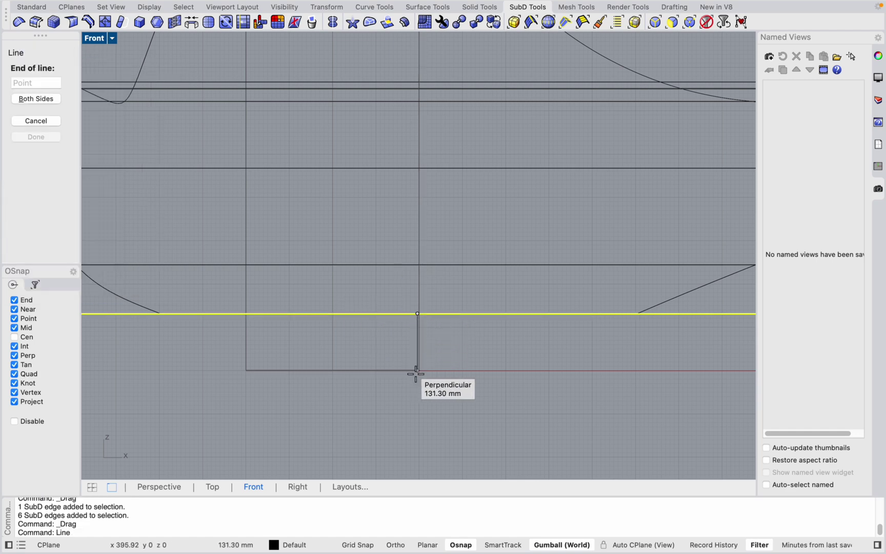
{"action": "scroll", "coordinate": [416, 374], "scroll_direction": "down", "scroll_amount": 5}
{"action": "scroll", "coordinate": [496, 418], "scroll_direction": "down", "scroll_amount": 6}
{"action": "key", "text": "Escape"}
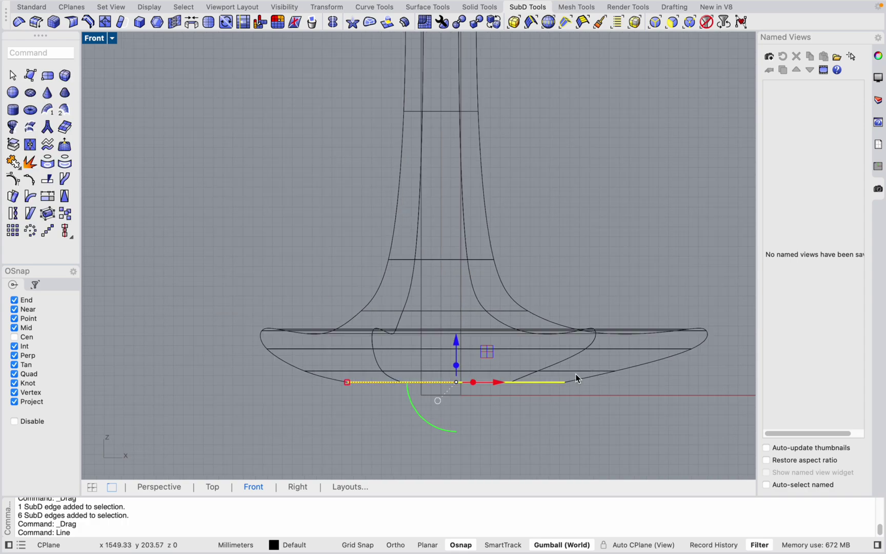
Measure the height from the base's upper rim to the ground without keeping a line, and clear the edge selection.
{"action": "scroll", "coordinate": [555, 341], "scroll_direction": "up", "scroll_amount": 5}
{"action": "key", "text": "Return"}
{"action": "left_click", "coordinate": [434, 316]}
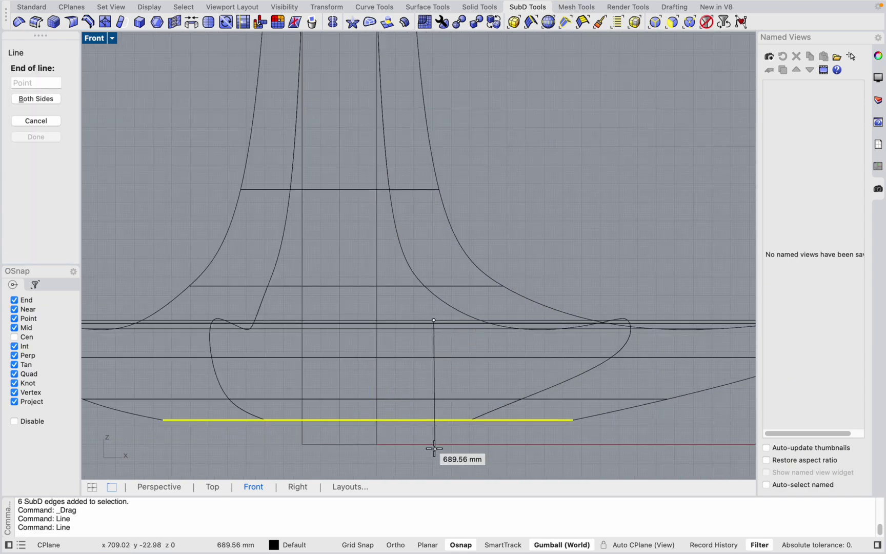
{"action": "key", "text": "Escape"}
{"action": "scroll", "coordinate": [466, 364], "scroll_direction": "down", "scroll_amount": 3}
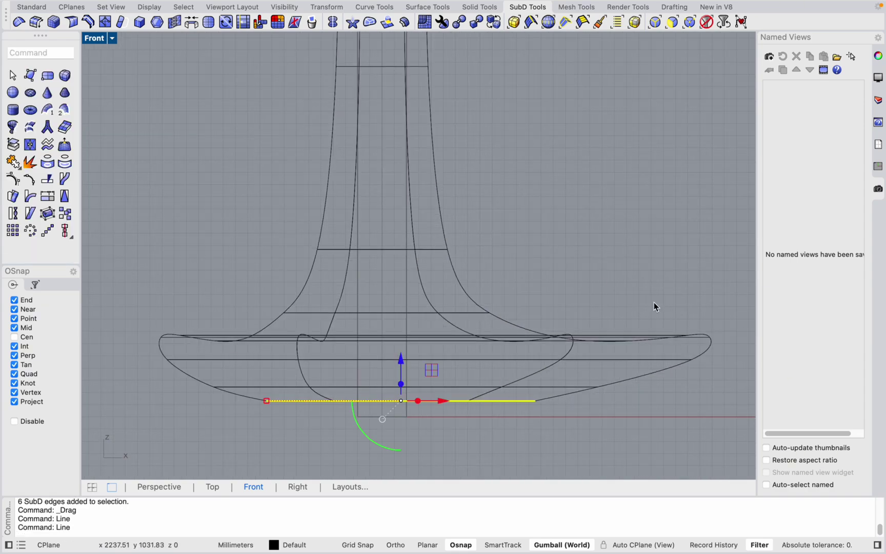
{"action": "scroll", "coordinate": [292, 337], "scroll_direction": "down", "scroll_amount": 2}
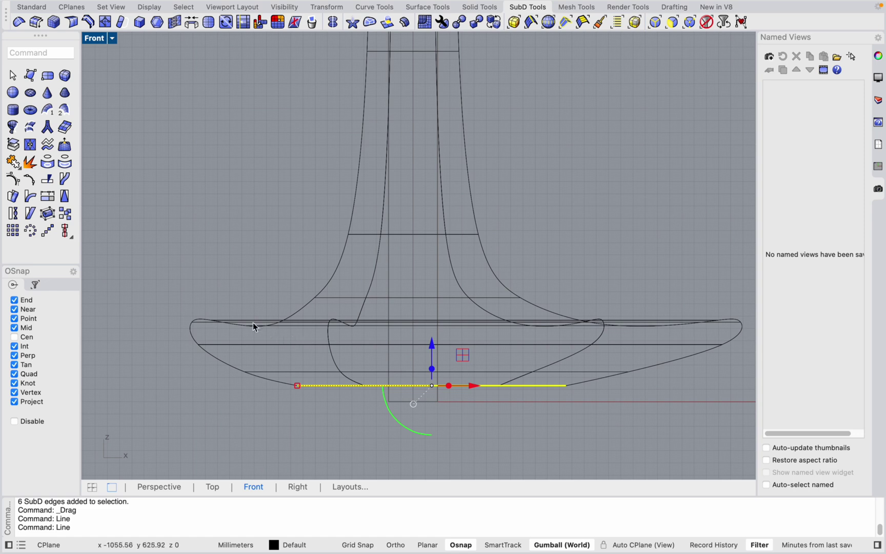
{"action": "scroll", "coordinate": [266, 307], "scroll_direction": "down", "scroll_amount": 1}
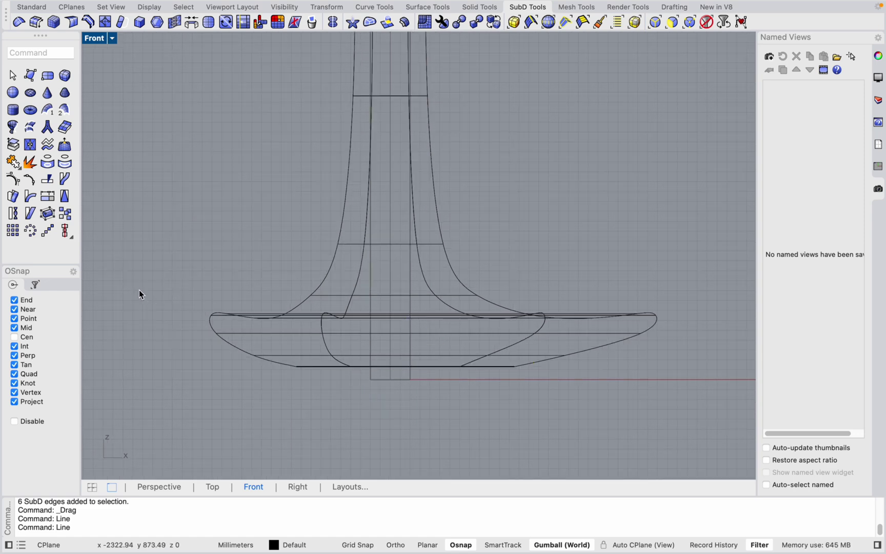
Select the whole base in the Front view and reduce its height slightly with Scale1D, scaling vertically from the ground line.
{"action": "left_click_drag", "start_coordinate": [140, 281], "coordinate": [728, 370]}
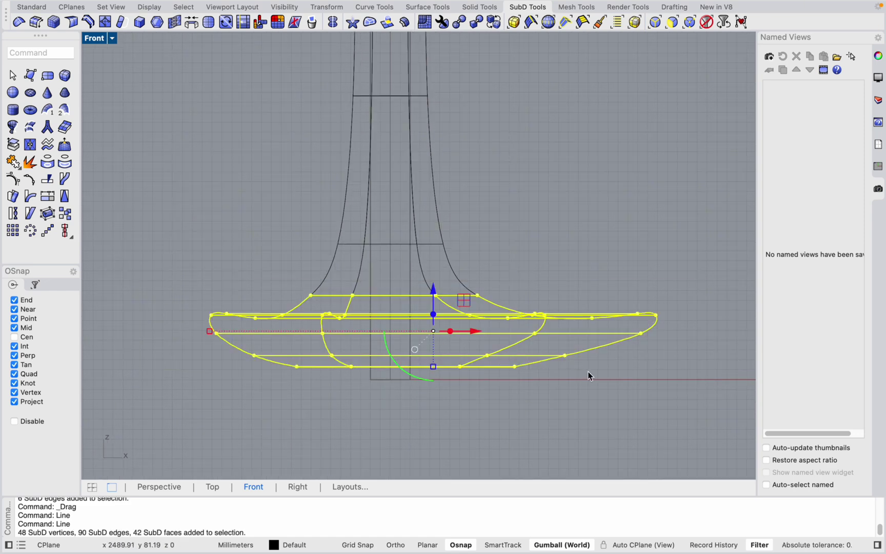
{"action": "type", "text": "sc"}
{"action": "key", "text": "Down"}
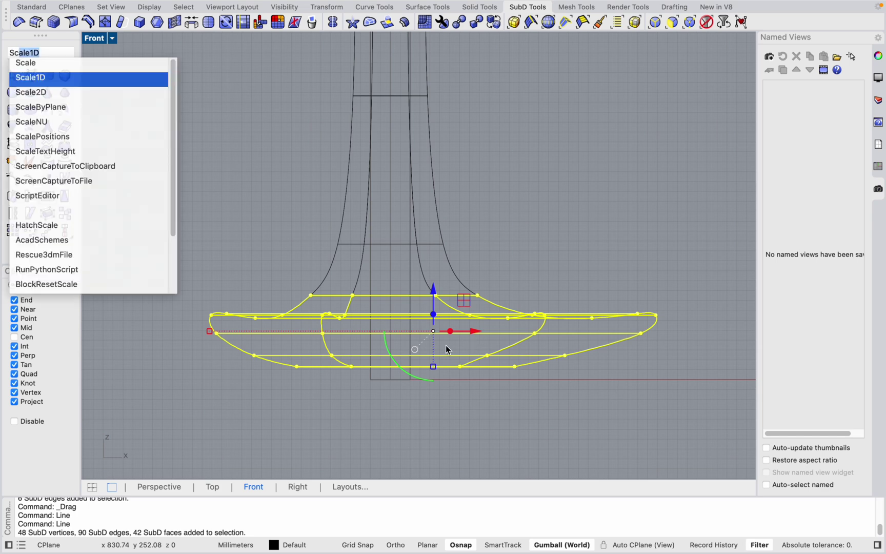
{"action": "key", "text": "Return"}
{"action": "scroll", "coordinate": [359, 384], "scroll_direction": "up", "scroll_amount": 2}
{"action": "left_click", "coordinate": [375, 375]}
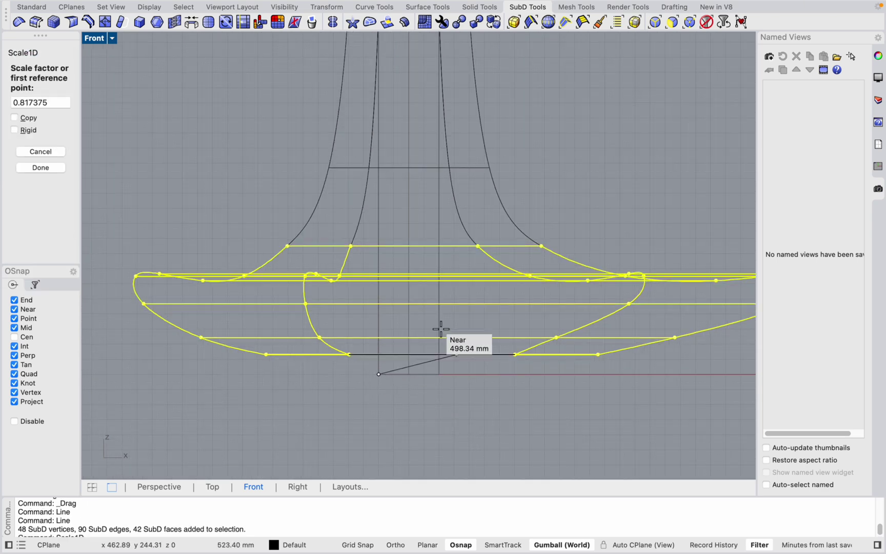
{"action": "left_click", "coordinate": [378, 198]}
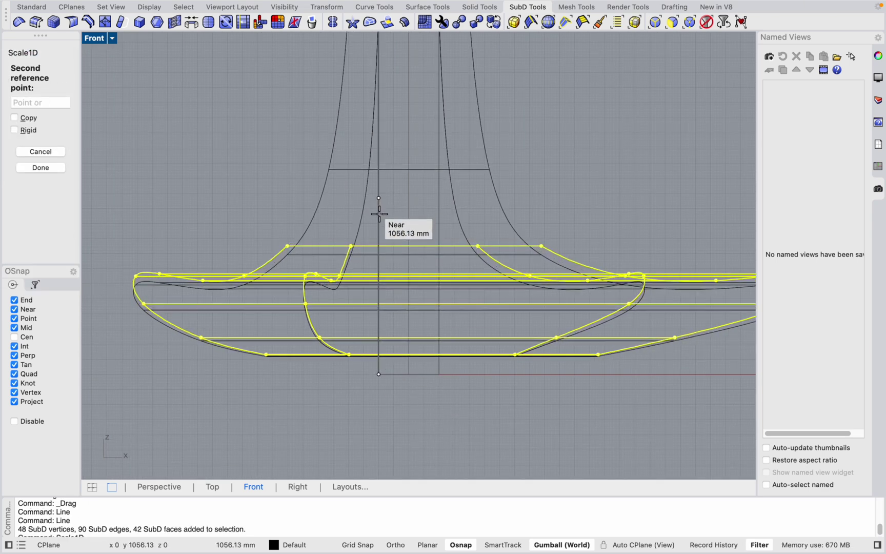
{"action": "left_click", "coordinate": [379, 212]}
{"action": "scroll", "coordinate": [587, 227], "scroll_direction": "down", "scroll_amount": 2}
{"action": "key", "text": "Escape"}
Measure the height from the ground to the lowered base's upper rim with the Line command, without keeping a line.
{"action": "scroll", "coordinate": [487, 328], "scroll_direction": "up", "scroll_amount": 3}
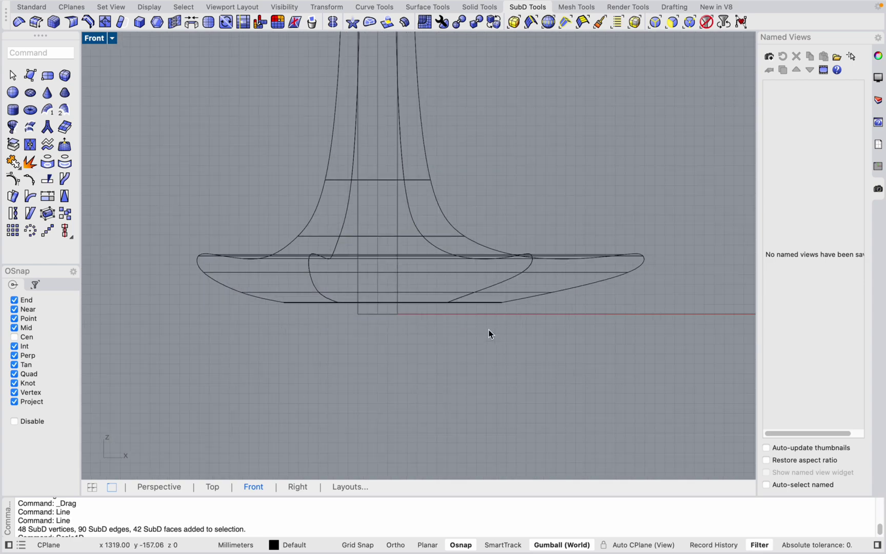
{"action": "type", "text": "Line"}
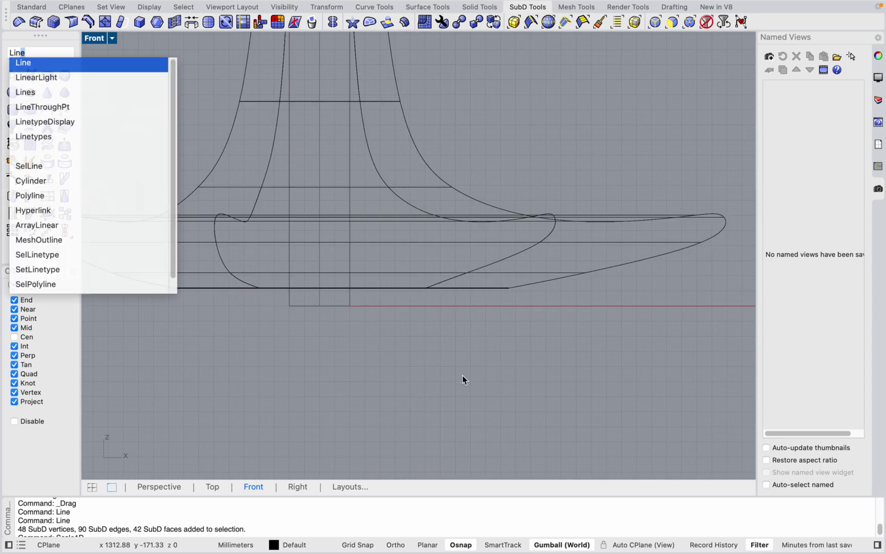
{"action": "key", "text": "Return"}
{"action": "left_click", "coordinate": [350, 306]}
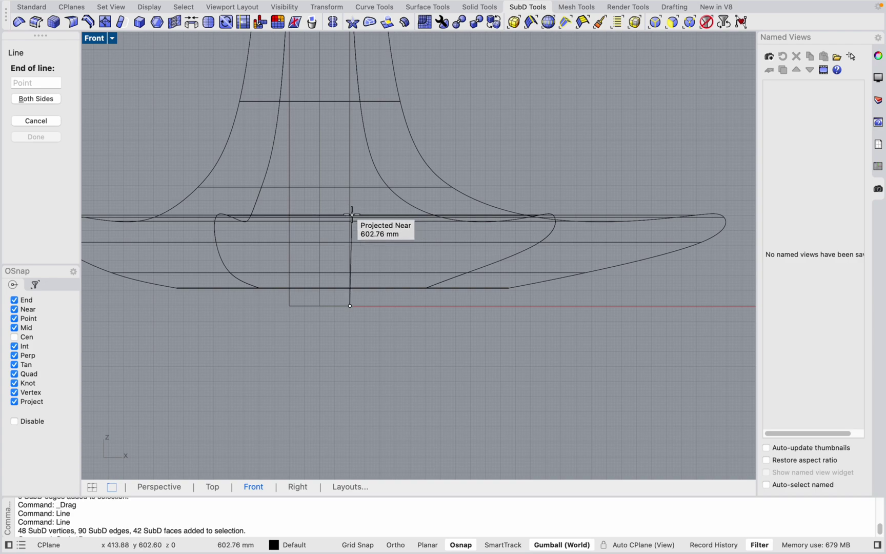
{"action": "key", "text": "Escape"}
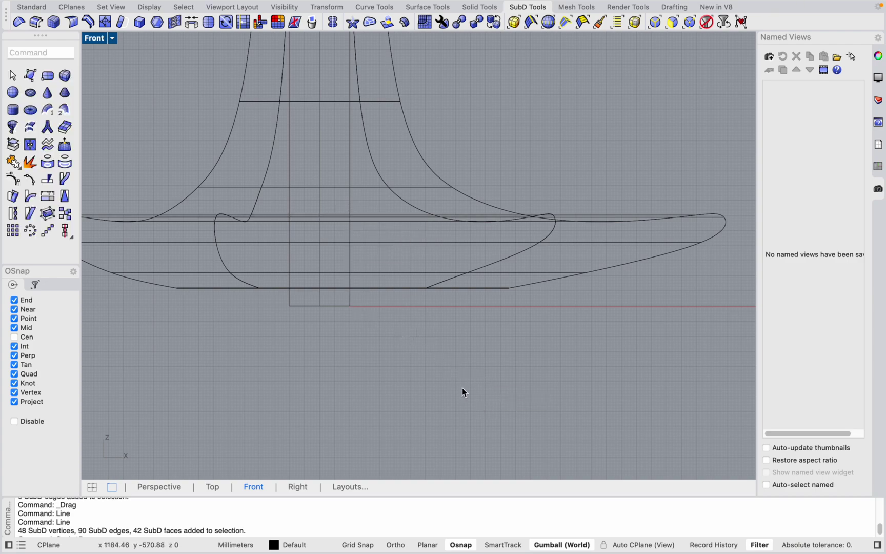
Examine the flattened base in Perspective, both close up and in proportion to the whole column and canopy.
{"action": "scroll", "coordinate": [456, 374], "scroll_direction": "down", "scroll_amount": 12}
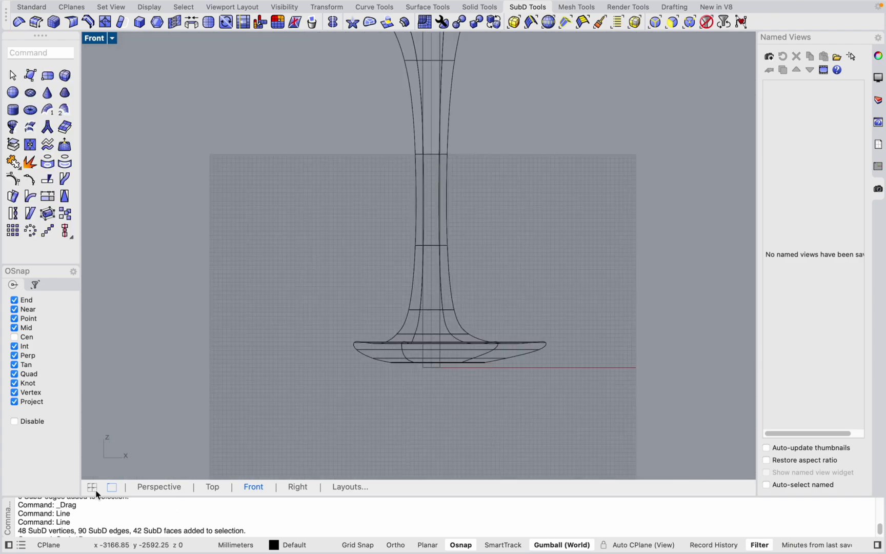
{"action": "left_click", "coordinate": [172, 487]}
{"action": "mouse_move", "coordinate": [569, 263]}
{"action": "right_mouse_down"}
{"action": "mouse_move", "coordinate": [565, 333]}
{"action": "mouse_move", "coordinate": [439, 393]}
{"action": "mouse_move", "coordinate": [425, 368]}
{"action": "mouse_move", "coordinate": [471, 342]}
{"action": "right_mouse_up"}
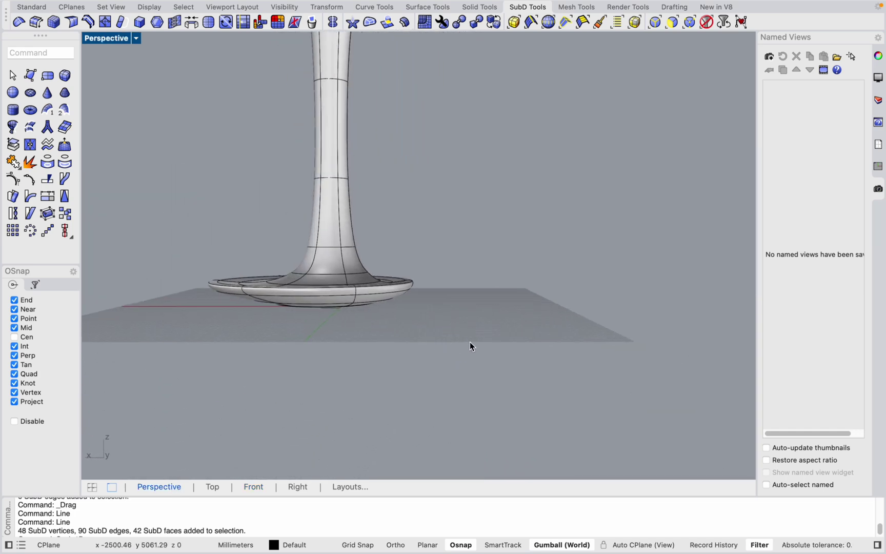
{"action": "scroll", "coordinate": [425, 280], "scroll_direction": "up", "scroll_amount": 2}
{"action": "scroll", "coordinate": [272, 343], "scroll_direction": "up", "scroll_amount": 3}
{"action": "scroll", "coordinate": [616, 300], "scroll_direction": "up", "scroll_amount": 2}
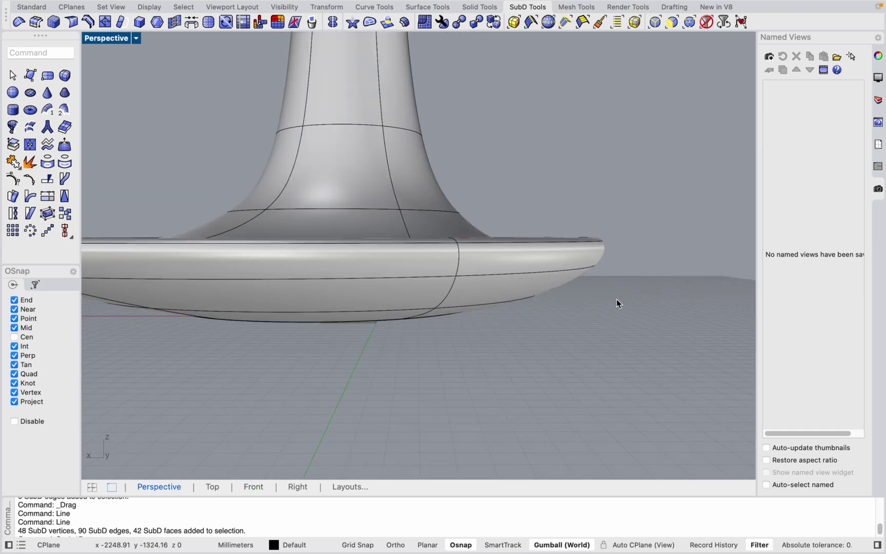
{"action": "right_click_drag", "start_coordinate": [617, 300], "coordinate": [533, 300]}
{"action": "scroll", "coordinate": [582, 336], "scroll_direction": "down", "scroll_amount": 6}
{"action": "scroll", "coordinate": [426, 337], "scroll_direction": "down", "scroll_amount": 4}
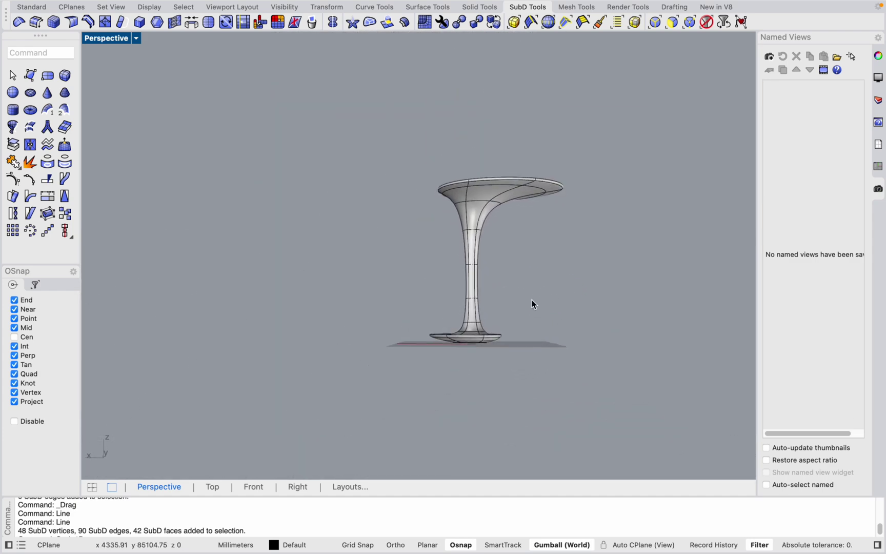
{"action": "scroll", "coordinate": [610, 300], "scroll_direction": "up", "scroll_amount": 2}
{"action": "scroll", "coordinate": [474, 330], "scroll_direction": "down", "scroll_amount": 4}
{"action": "scroll", "coordinate": [340, 377], "scroll_direction": "up", "scroll_amount": 6}
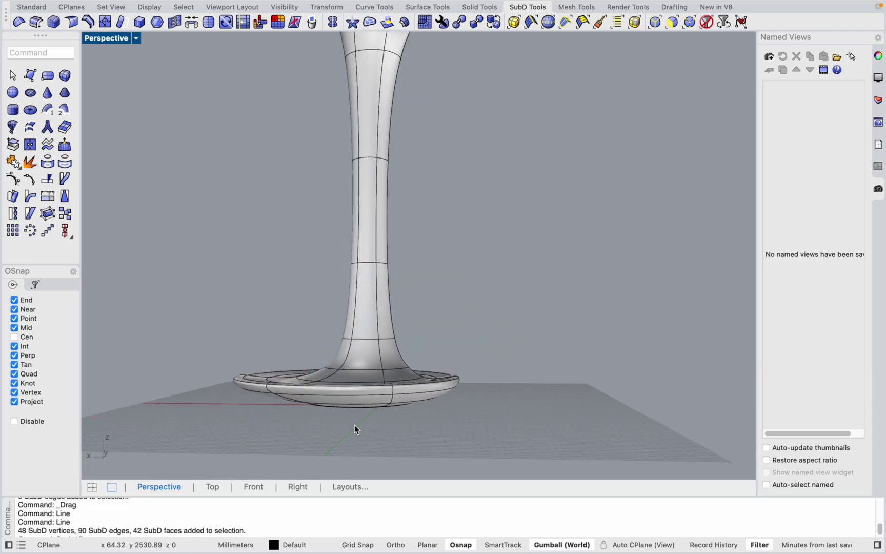
Select the two edge loops where the column flares into the base, raise them slightly and clear the selection.
{"action": "right_click_drag", "start_coordinate": [430, 425], "coordinate": [444, 415]}
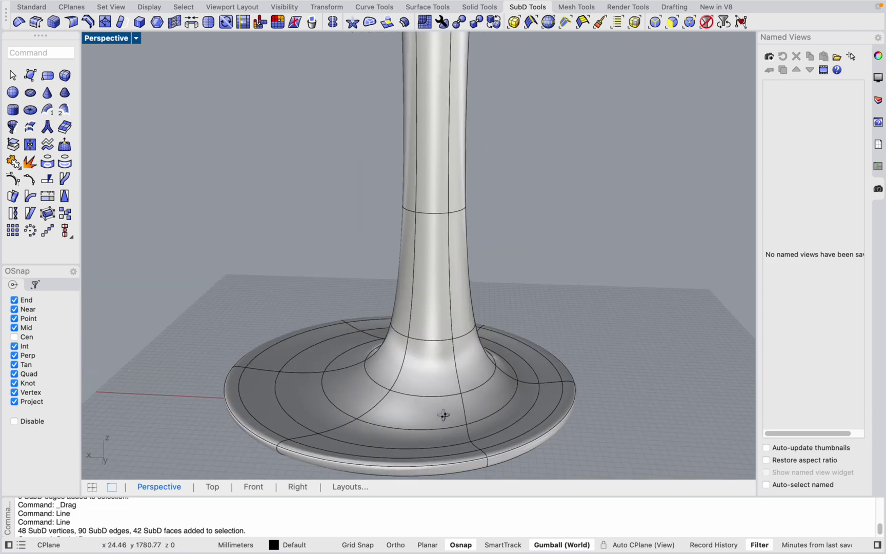
{"action": "double_click", "coordinate": [425, 340]}
{"action": "double_click", "coordinate": [429, 396], "text": "shift"}
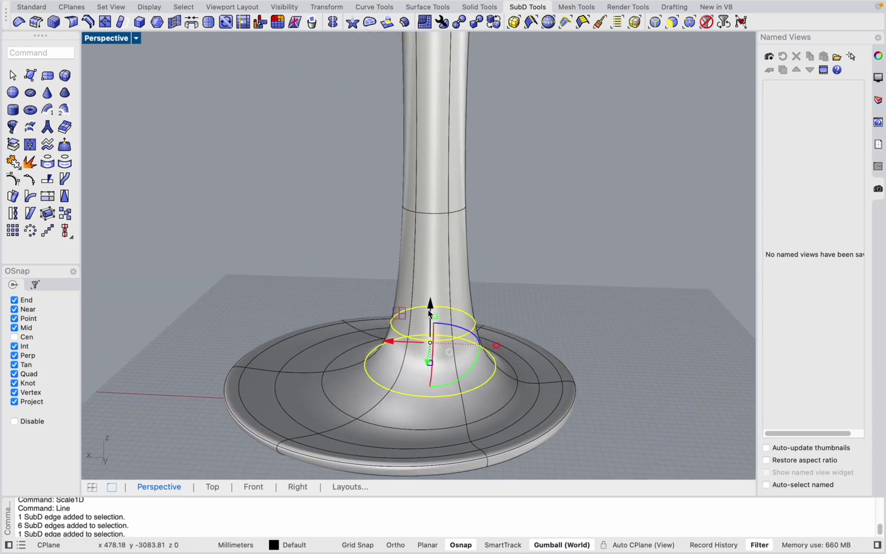
{"action": "left_click_drag", "start_coordinate": [432, 309], "coordinate": [431, 297]}
{"action": "right_click_drag", "start_coordinate": [432, 296], "coordinate": [501, 316]}
{"action": "left_click", "coordinate": [588, 293]}
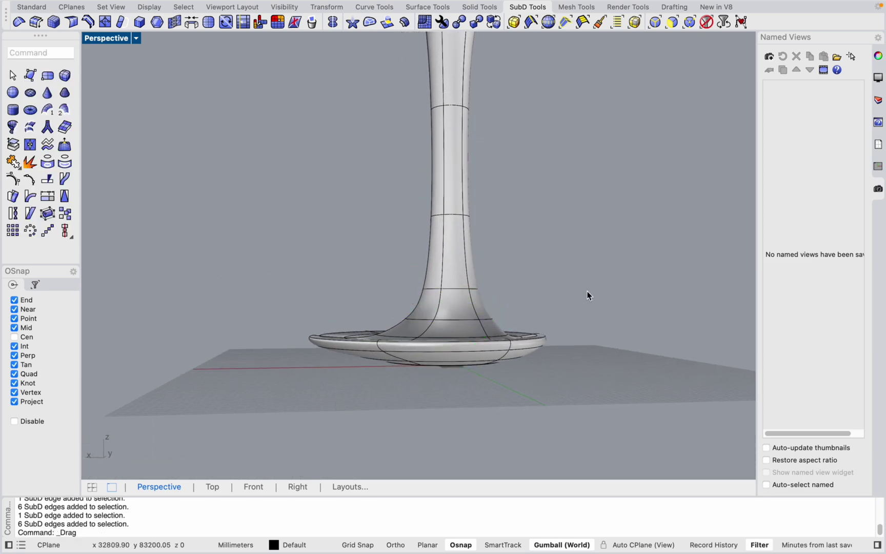
Select the two edge loops along the base's upper rim, scale them slightly outward and clear the selection.
{"action": "scroll", "coordinate": [588, 293], "scroll_direction": "up", "scroll_amount": 5}
{"action": "right_click_drag", "start_coordinate": [587, 293], "coordinate": [536, 374]}
{"action": "scroll", "coordinate": [533, 369], "scroll_direction": "up", "scroll_amount": 3}
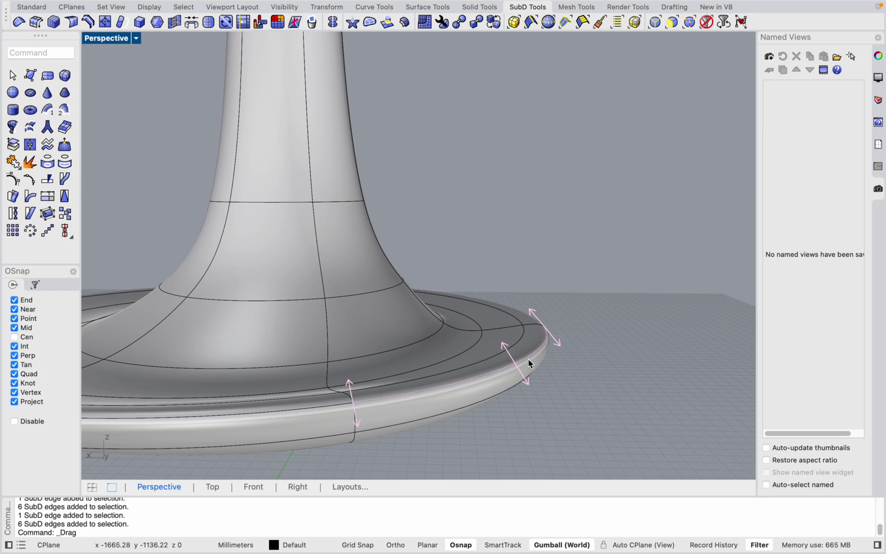
{"action": "double_click", "coordinate": [529, 361]}
{"action": "scroll", "coordinate": [513, 379], "scroll_direction": "up", "scroll_amount": 3}
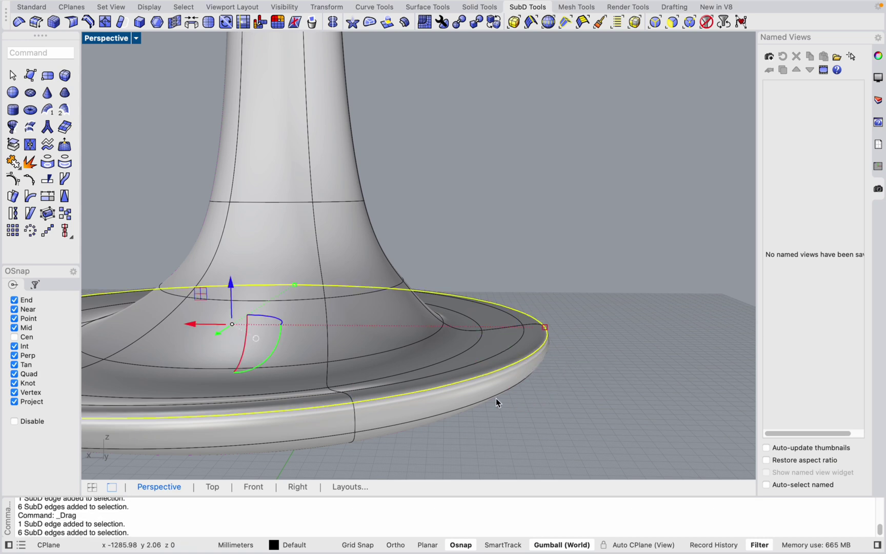
{"action": "double_click", "coordinate": [514, 340], "text": "shift"}
{"action": "scroll", "coordinate": [464, 347], "scroll_direction": "down", "scroll_amount": 3}
{"action": "right_click_drag", "start_coordinate": [465, 348], "coordinate": [415, 337]}
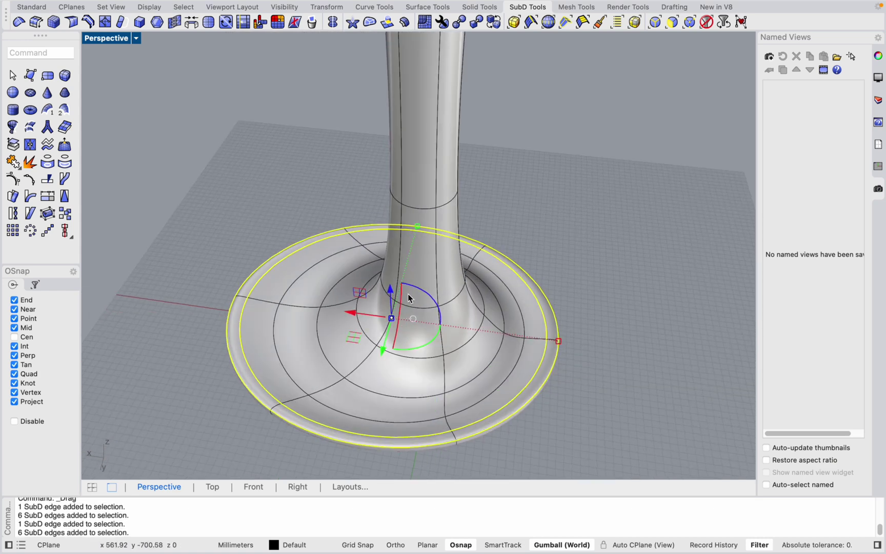
{"action": "left_click_drag", "start_coordinate": [558, 342], "coordinate": [571, 342]}
{"action": "right_click_drag", "start_coordinate": [466, 395], "coordinate": [425, 375]}
{"action": "key", "text": "Escape"}
Select the base's outermost rim edge loop, lower it, nudge it slightly back up and clear the selection.
{"action": "scroll", "coordinate": [610, 370], "scroll_direction": "up", "scroll_amount": 6}
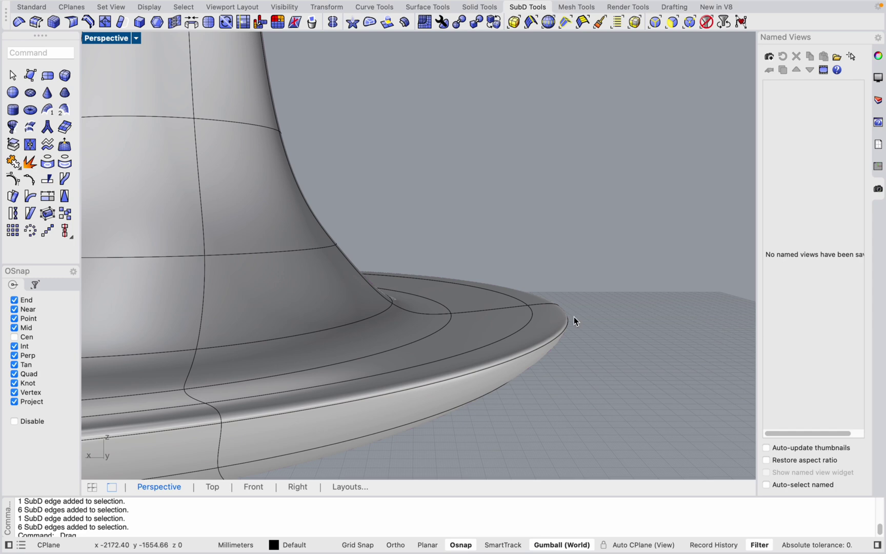
{"action": "scroll", "coordinate": [510, 368], "scroll_direction": "down", "scroll_amount": 5}
{"action": "key", "text": "Tab"}
{"action": "key", "text": "Tab"}
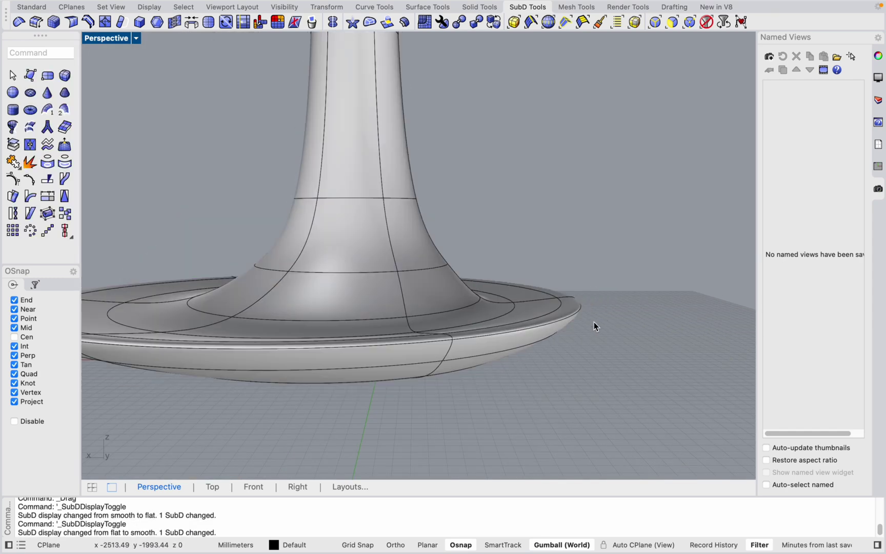
{"action": "scroll", "coordinate": [584, 329], "scroll_direction": "up", "scroll_amount": 5}
{"action": "double_click", "coordinate": [563, 259]}
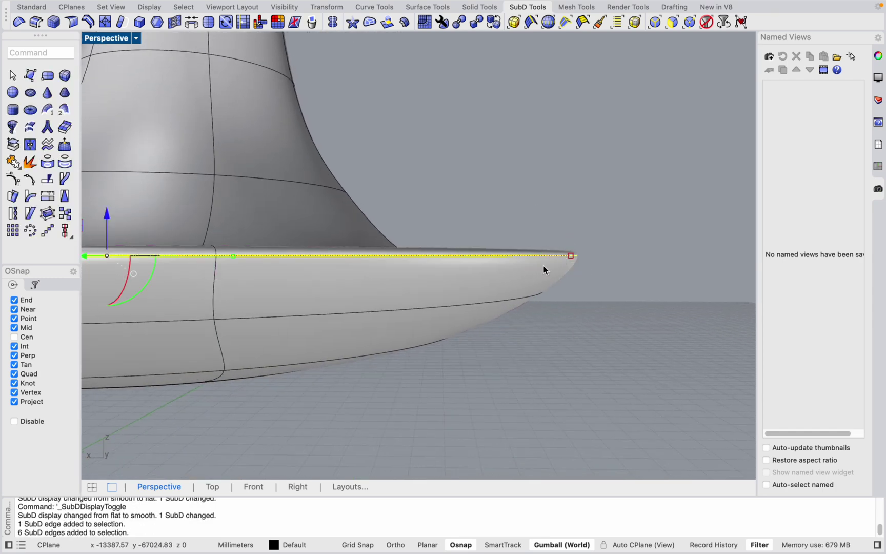
{"action": "scroll", "coordinate": [530, 299], "scroll_direction": "down", "scroll_amount": 5}
{"action": "left_click_drag", "start_coordinate": [327, 233], "coordinate": [326, 259]}
{"action": "scroll", "coordinate": [254, 280], "scroll_direction": "up", "scroll_amount": 6}
{"action": "scroll", "coordinate": [185, 272], "scroll_direction": "down", "scroll_amount": 5}
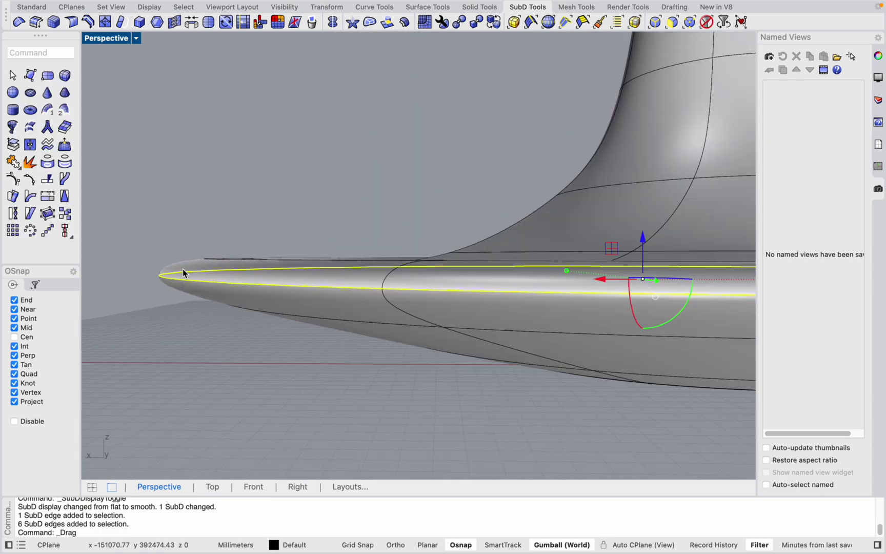
{"action": "left_click_drag", "start_coordinate": [484, 233], "coordinate": [483, 228]}
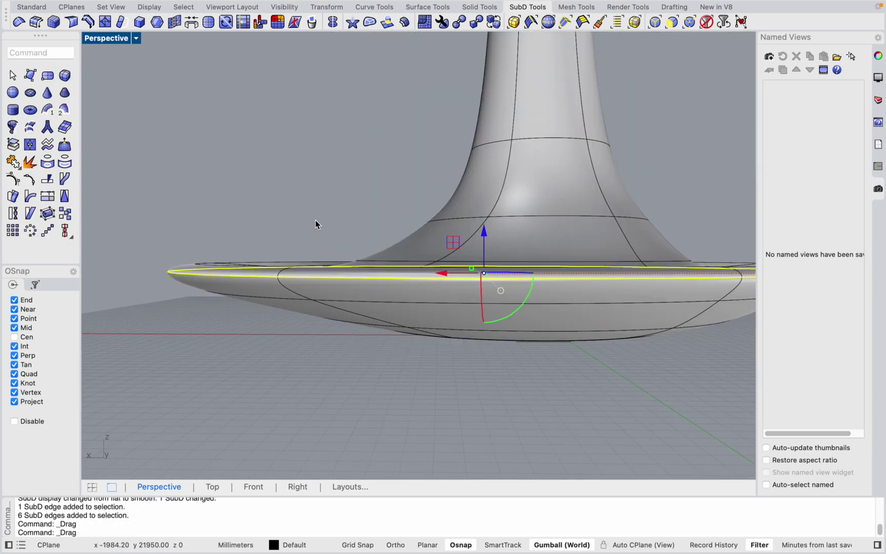
{"action": "left_click", "coordinate": [303, 183]}
In flat SubD display, shift the edge loop around the base's underside opening slightly along X, clear the selection and restore smooth display.
{"action": "right_click_drag", "start_coordinate": [324, 276], "coordinate": [392, 306]}
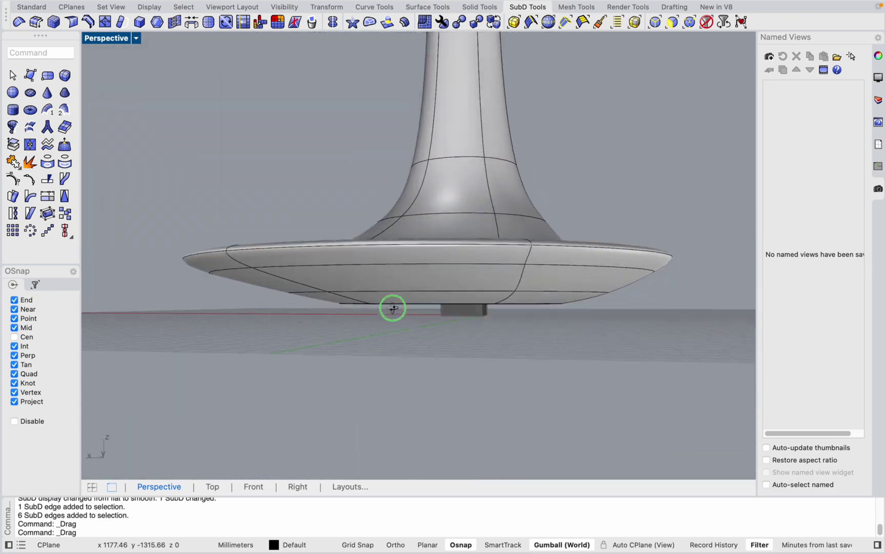
{"action": "key", "text": "Tab"}
{"action": "right_click_drag", "start_coordinate": [600, 271], "coordinate": [388, 259]}
{"action": "key", "text": "Tab"}
{"action": "key", "text": "Tab"}
{"action": "scroll", "coordinate": [395, 254], "scroll_direction": "up", "scroll_amount": 3}
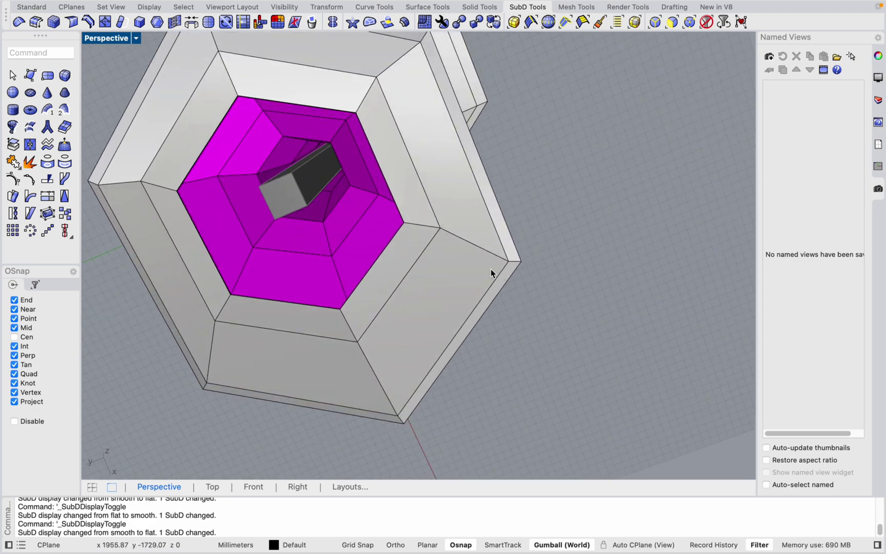
{"action": "double_click", "coordinate": [422, 261]}
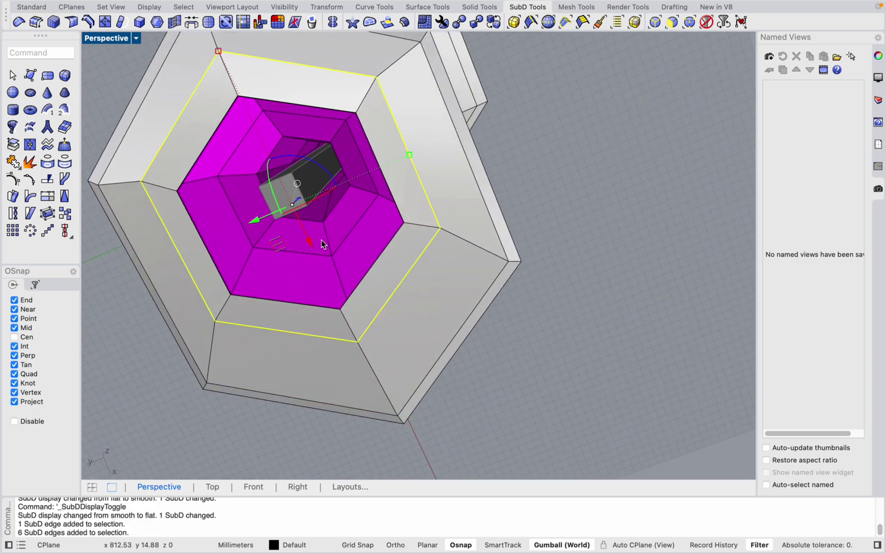
{"action": "mouse_move", "coordinate": [315, 245]}
{"action": "left_mouse_down"}
{"action": "mouse_move", "coordinate": [322, 254]}
{"action": "mouse_move", "coordinate": [315, 252]}
{"action": "left_mouse_up"}
{"action": "scroll", "coordinate": [413, 271], "scroll_direction": "down", "scroll_amount": 4}
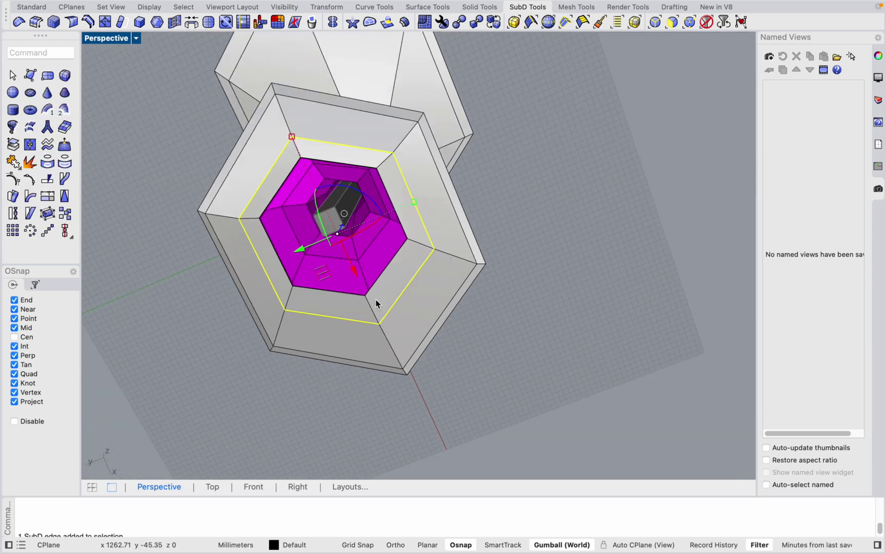
{"action": "right_click_drag", "start_coordinate": [377, 304], "coordinate": [548, 330]}
{"action": "right_click_drag", "start_coordinate": [372, 324], "coordinate": [392, 325]}
{"action": "left_click", "coordinate": [402, 337]}
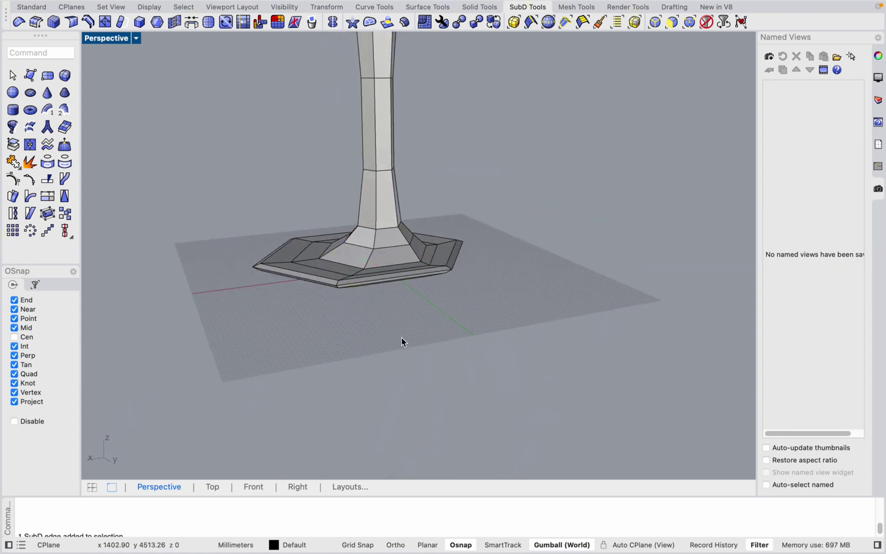
{"action": "key", "text": "Tab"}
Examine the smoothed column in Perspective, comparing the reshaped base with the shaft and asymmetrical canopy.
{"action": "right_click_drag", "start_coordinate": [316, 271], "coordinate": [345, 349]}
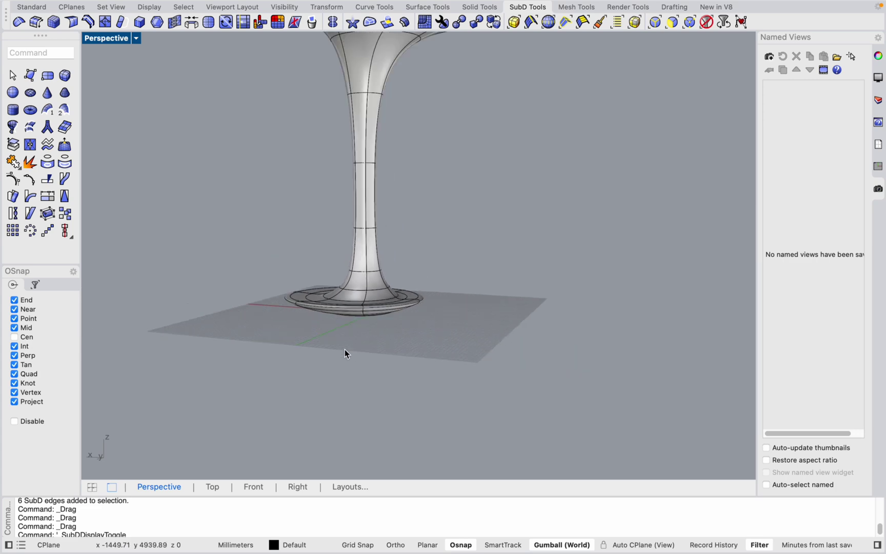
{"action": "scroll", "coordinate": [342, 348], "scroll_direction": "down", "scroll_amount": 5}
{"action": "scroll", "coordinate": [354, 204], "scroll_direction": "up", "scroll_amount": 6}
{"action": "scroll", "coordinate": [357, 204], "scroll_direction": "down", "scroll_amount": 8}
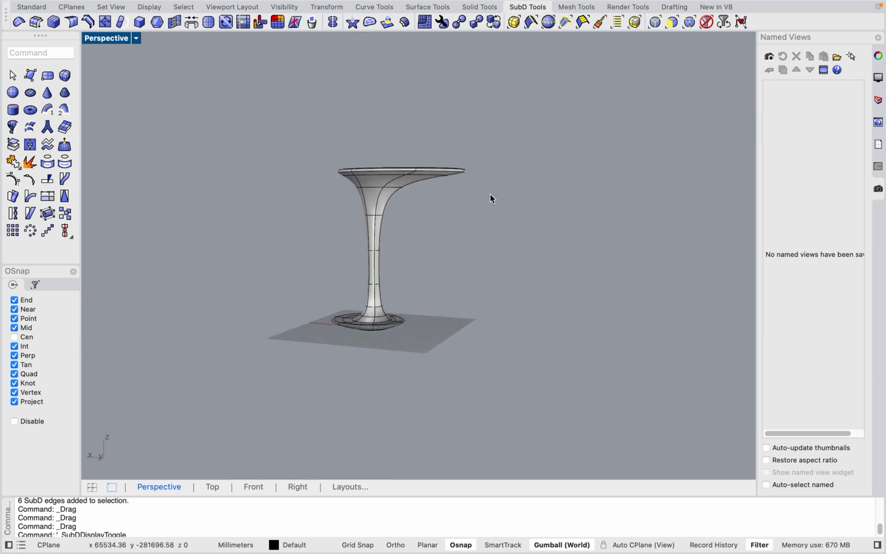
{"action": "scroll", "coordinate": [445, 208], "scroll_direction": "up", "scroll_amount": 4}
{"action": "scroll", "coordinate": [470, 230], "scroll_direction": "down", "scroll_amount": 5}
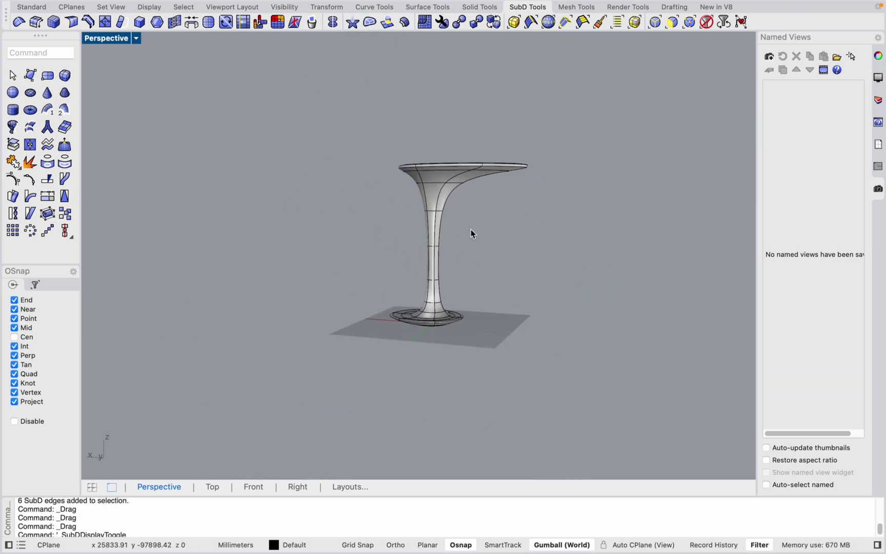
{"action": "scroll", "coordinate": [472, 255], "scroll_direction": "up", "scroll_amount": 4}
{"action": "scroll", "coordinate": [461, 356], "scroll_direction": "up", "scroll_amount": 4}
{"action": "mouse_move", "coordinate": [461, 356]}
{"action": "right_mouse_down"}
{"action": "mouse_move", "coordinate": [481, 324]}
{"action": "mouse_move", "coordinate": [460, 341]}
{"action": "right_mouse_up"}
{"action": "scroll", "coordinate": [469, 336], "scroll_direction": "down", "scroll_amount": 8}
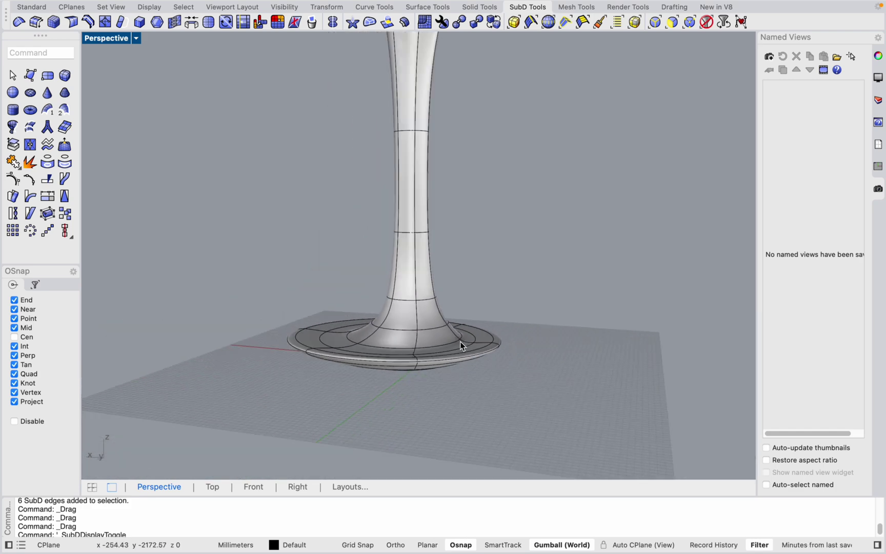
{"action": "scroll", "coordinate": [493, 256], "scroll_direction": "up", "scroll_amount": 2}
{"action": "scroll", "coordinate": [455, 360], "scroll_direction": "up", "scroll_amount": 5}
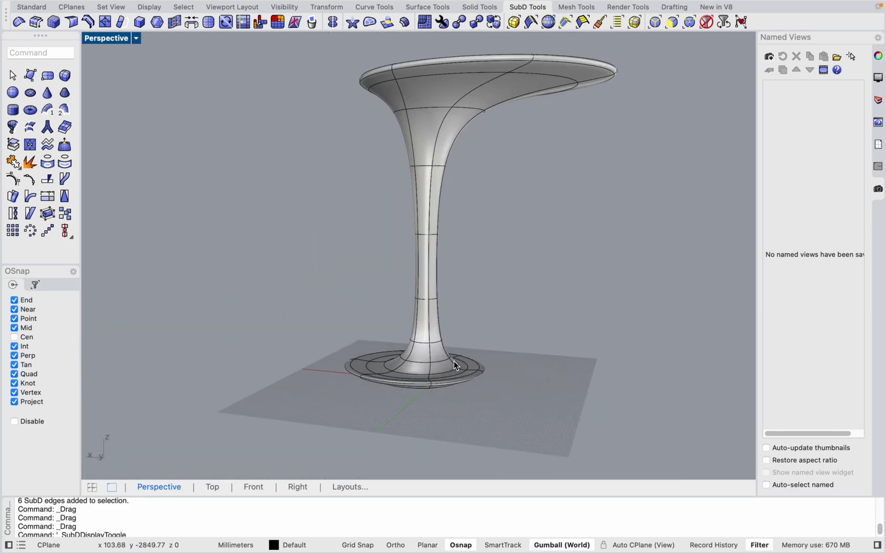
{"action": "scroll", "coordinate": [465, 309], "scroll_direction": "down", "scroll_amount": 6}
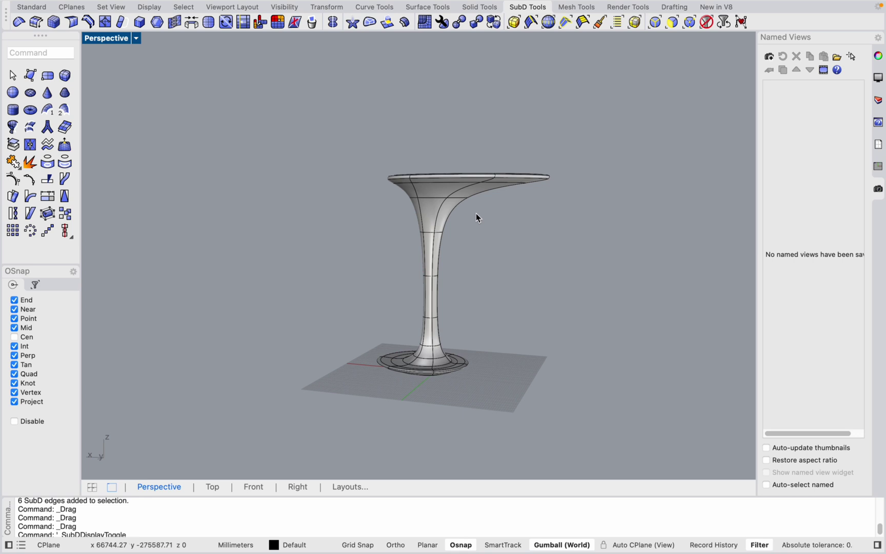
Set the Perspective viewport to Rendered display and examine the smoothed column's base and canopy.
{"action": "scroll", "coordinate": [475, 214], "scroll_direction": "up", "scroll_amount": 4}
{"action": "scroll", "coordinate": [457, 209], "scroll_direction": "down", "scroll_amount": 5}
{"action": "scroll", "coordinate": [439, 362], "scroll_direction": "up", "scroll_amount": 4}
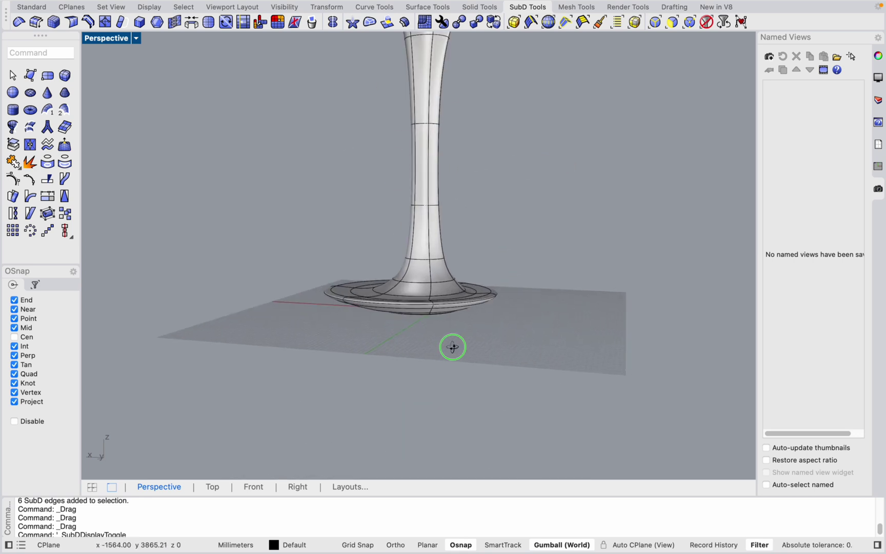
{"action": "right_click_drag", "start_coordinate": [453, 346], "coordinate": [469, 338]}
{"action": "scroll", "coordinate": [452, 374], "scroll_direction": "down", "scroll_amount": 4}
{"action": "scroll", "coordinate": [390, 231], "scroll_direction": "up", "scroll_amount": 3}
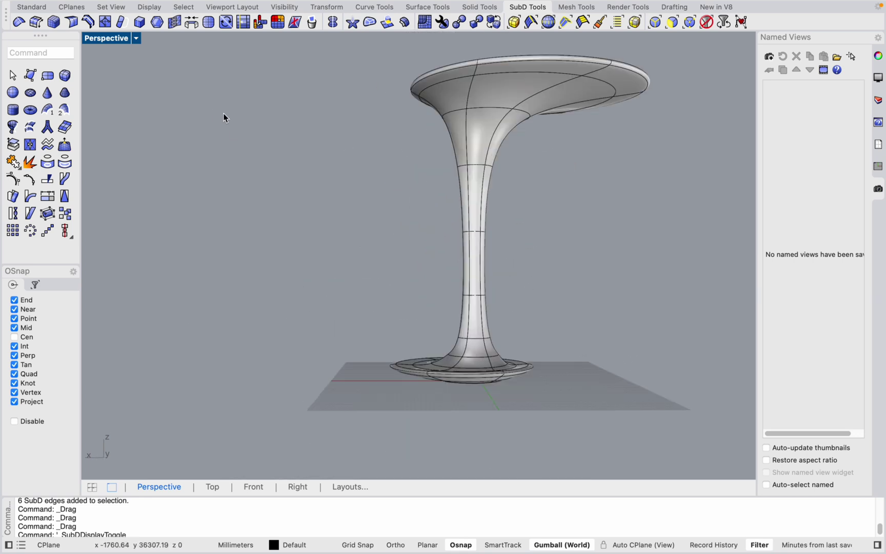
{"action": "left_click", "coordinate": [137, 38]}
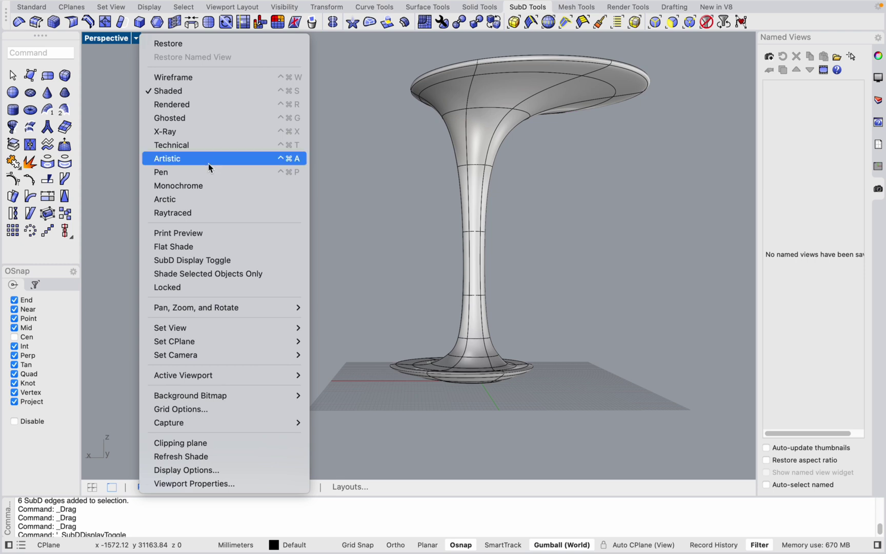
{"action": "left_click", "coordinate": [221, 110]}
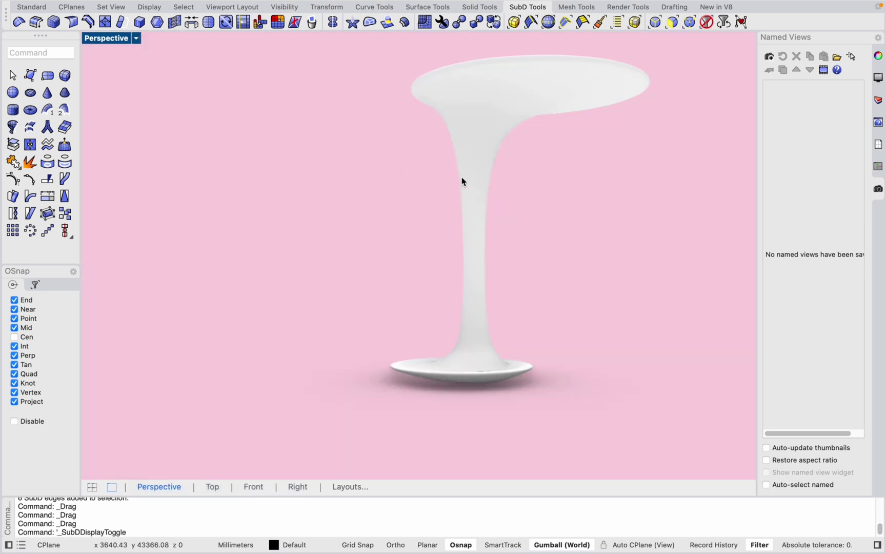
{"action": "right_click_drag", "start_coordinate": [461, 183], "coordinate": [485, 364]}
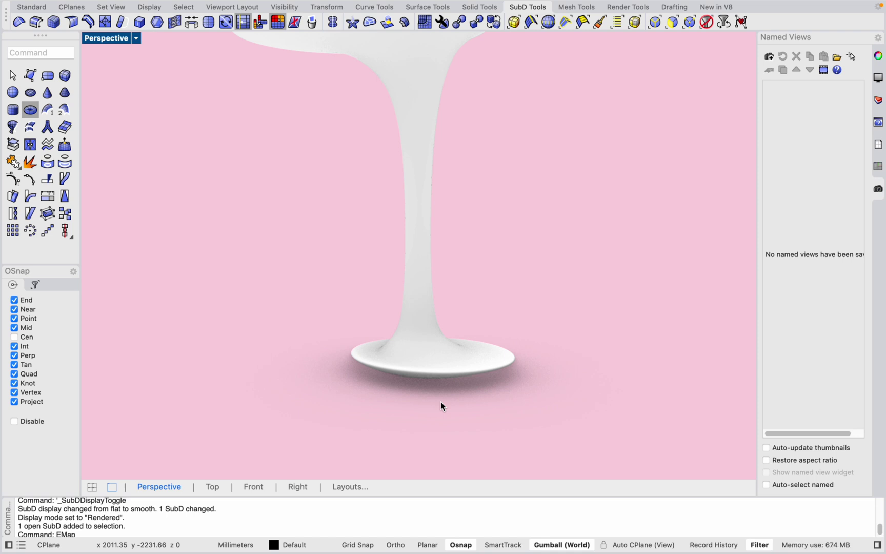
Run the EMap environment map analysis on the column SubD with the polished_silver.jpg map.
{"action": "type", "text": "E"}
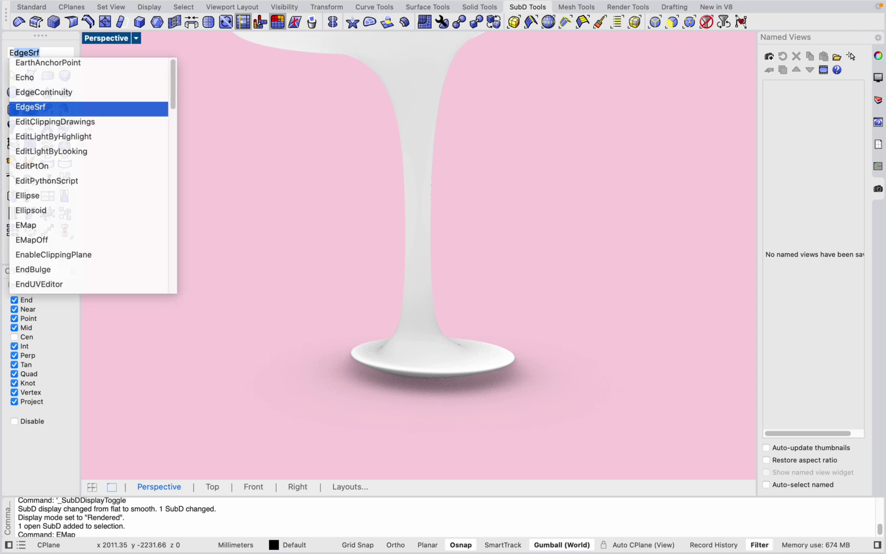
{"action": "type", "text": "Map"}
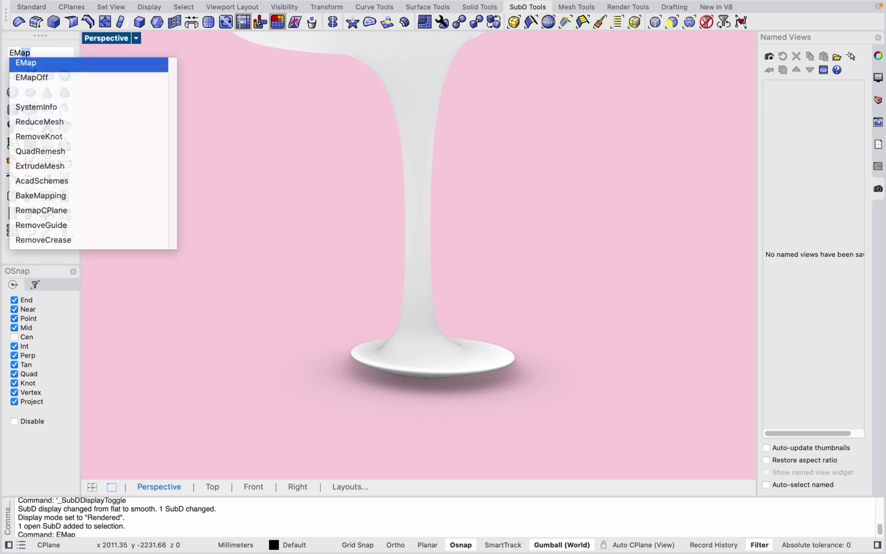
{"action": "key", "text": "Return"}
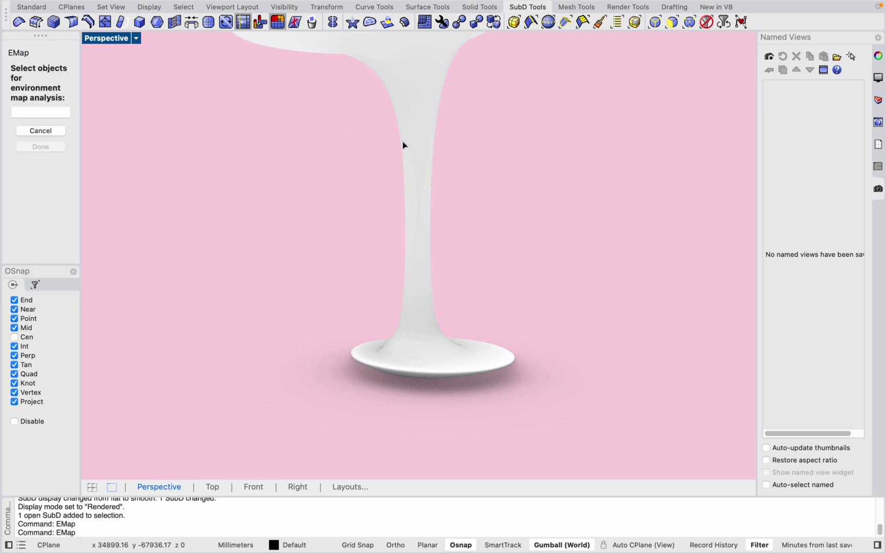
{"action": "left_click", "coordinate": [419, 143]}
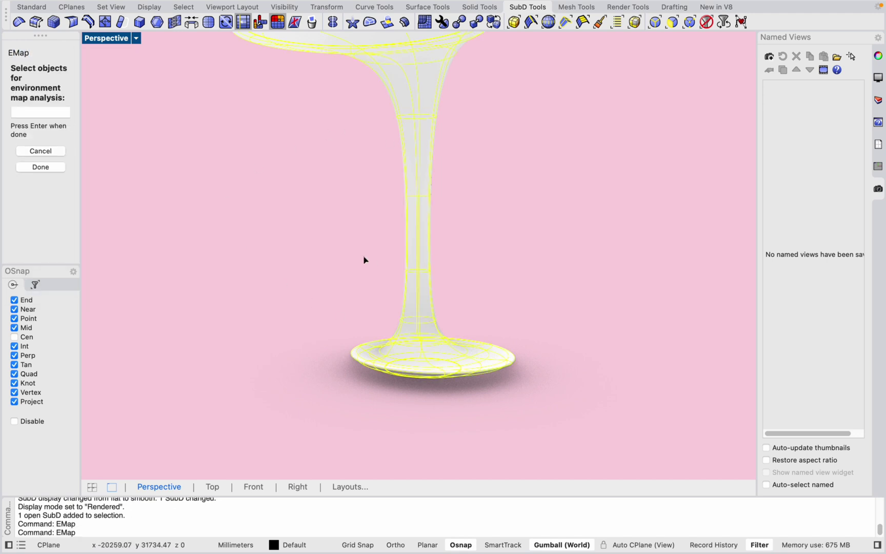
{"action": "key", "text": "Return"}
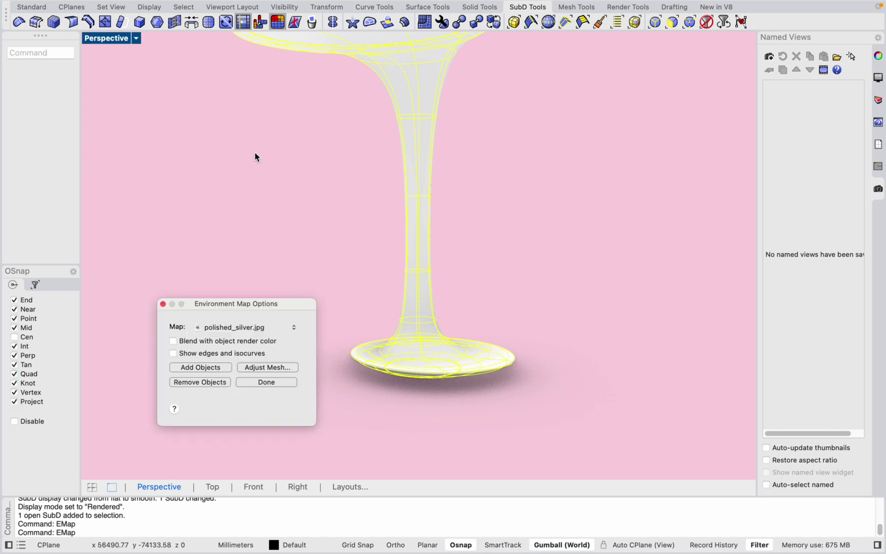
Examine the reflections over the column's canopy, shaft and base from several angles to judge surface smoothness.
{"action": "right_click_drag", "start_coordinate": [380, 313], "coordinate": [443, 146]}
{"action": "scroll", "coordinate": [444, 146], "scroll_direction": "down", "scroll_amount": 6}
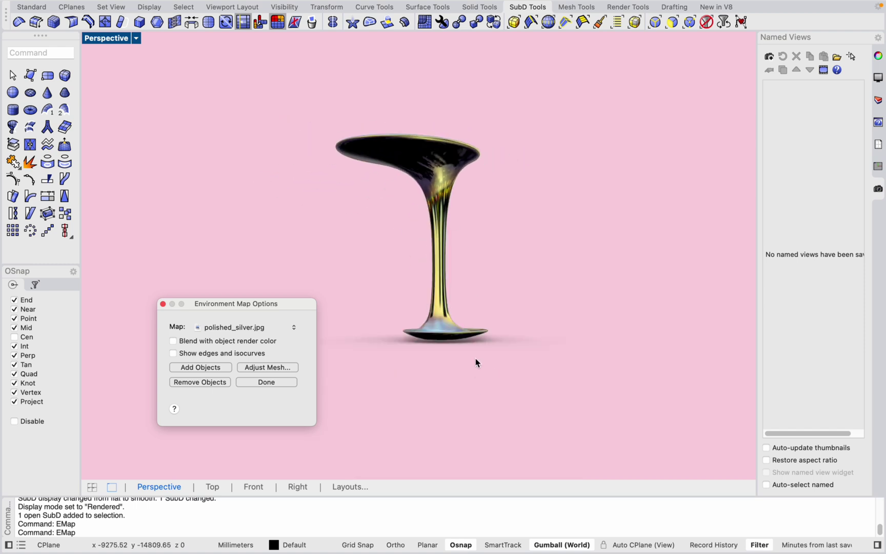
{"action": "scroll", "coordinate": [476, 361], "scroll_direction": "up", "scroll_amount": 10}
{"action": "right_click_drag", "start_coordinate": [476, 361], "coordinate": [400, 323]}
{"action": "scroll", "coordinate": [420, 330], "scroll_direction": "down", "scroll_amount": 8}
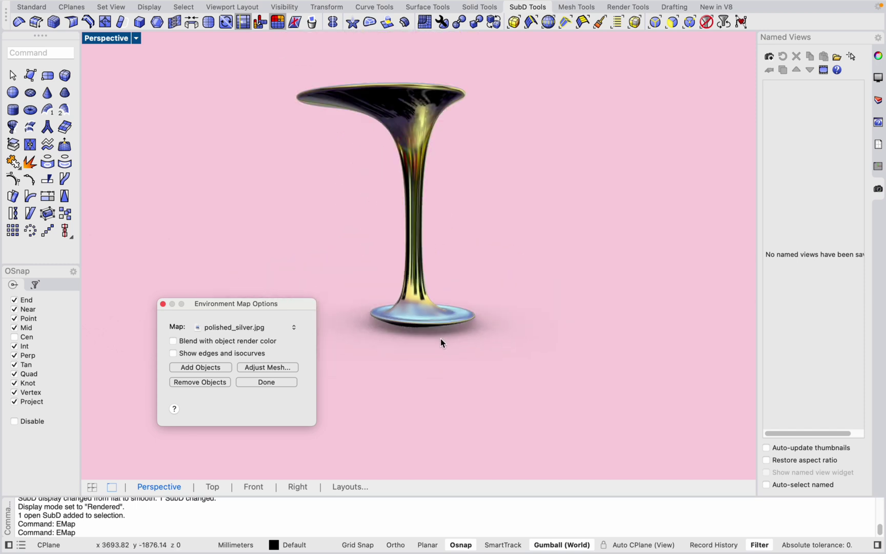
{"action": "scroll", "coordinate": [420, 276], "scroll_direction": "up", "scroll_amount": 5}
{"action": "right_click_drag", "start_coordinate": [420, 277], "coordinate": [531, 368]}
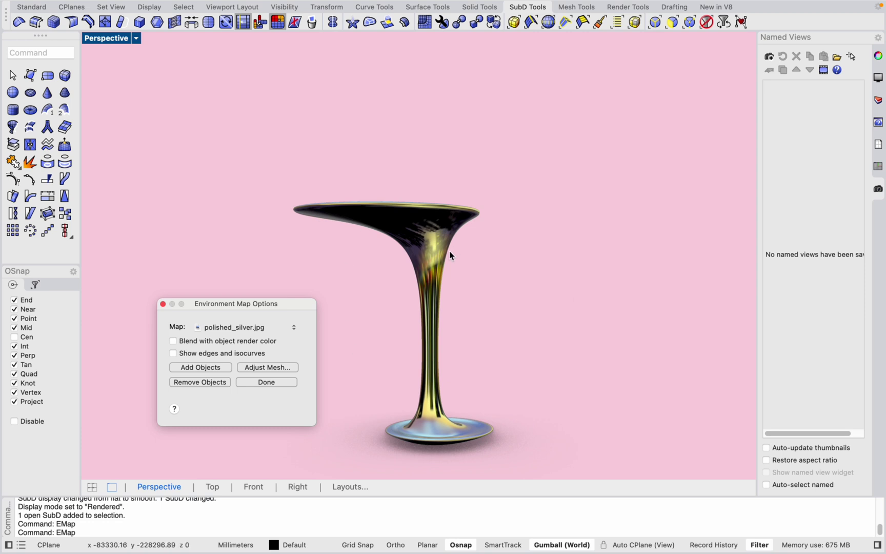
Close the environment map analysis and return the Perspective viewport to Shaded display.
{"action": "left_click", "coordinate": [163, 303]}
{"action": "left_click", "coordinate": [137, 38]}
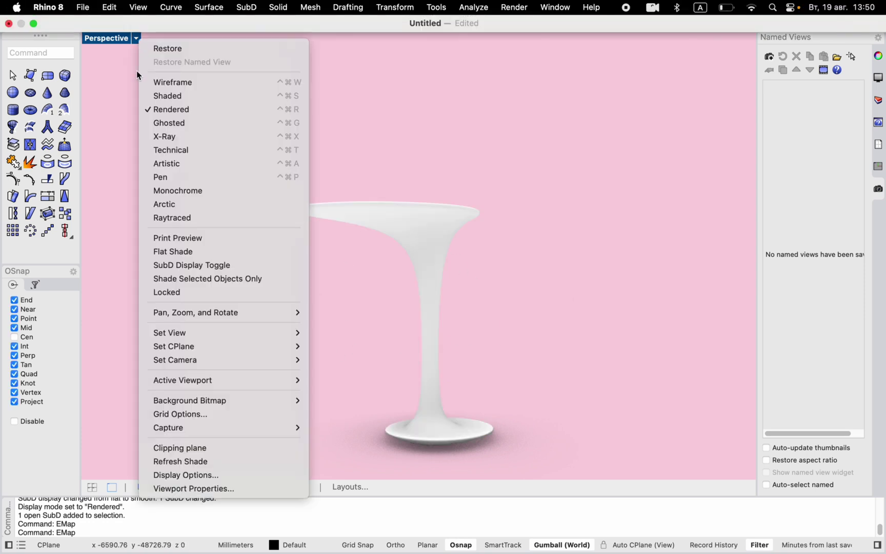
{"action": "left_click", "coordinate": [193, 96]}
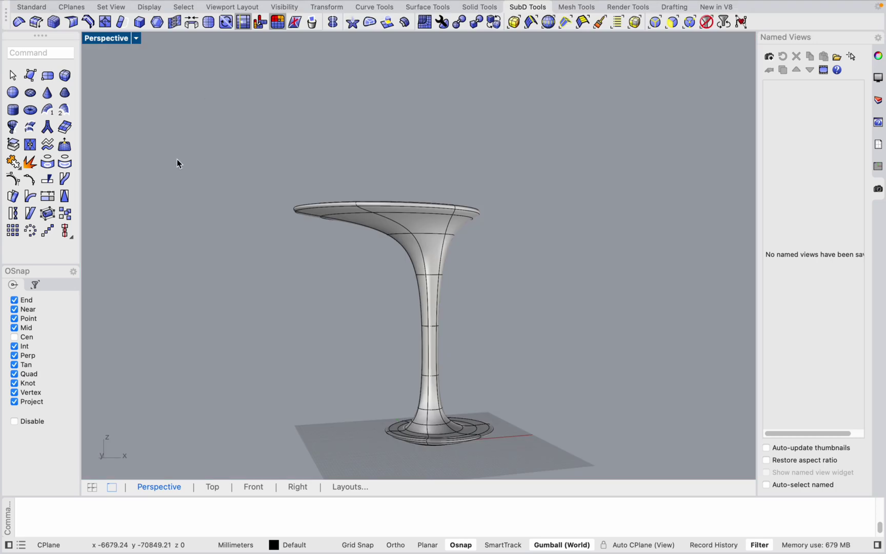
{"action": "scroll", "coordinate": [366, 190], "scroll_direction": "down", "scroll_amount": 4}
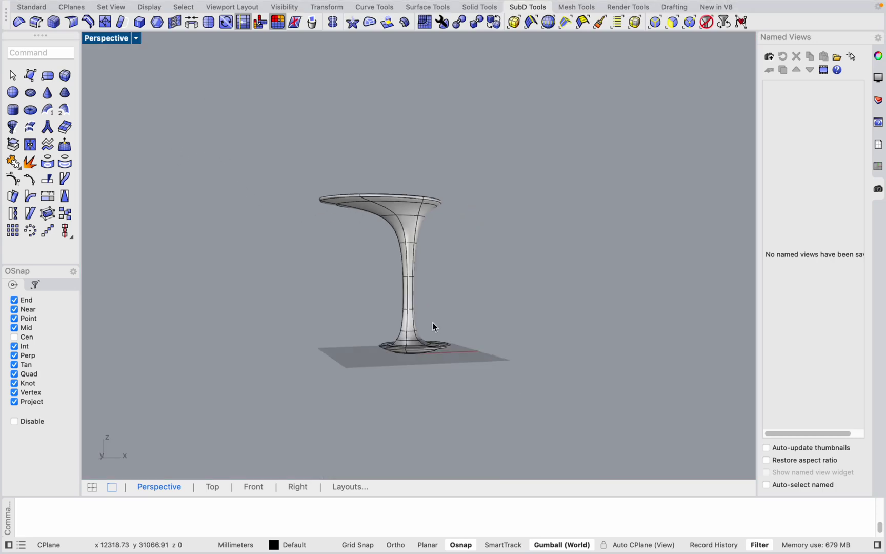
{"action": "scroll", "coordinate": [435, 322], "scroll_direction": "up", "scroll_amount": 6}
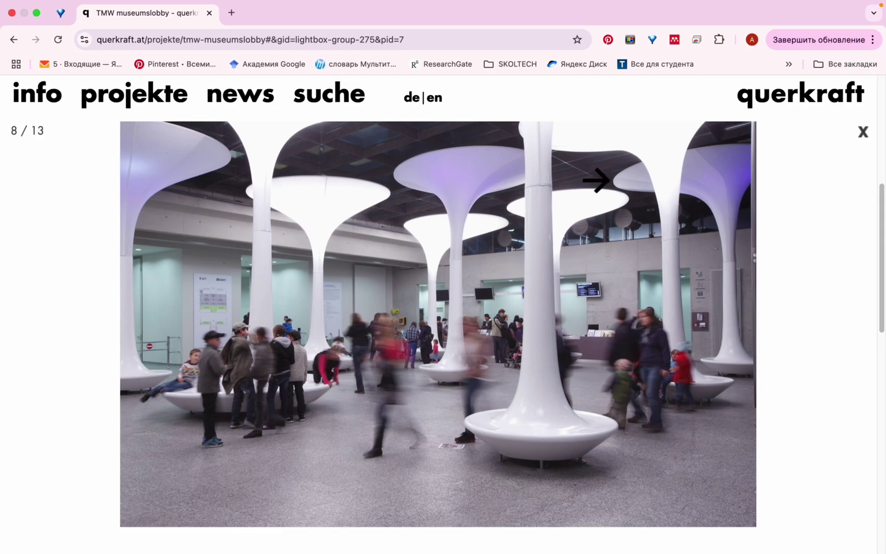
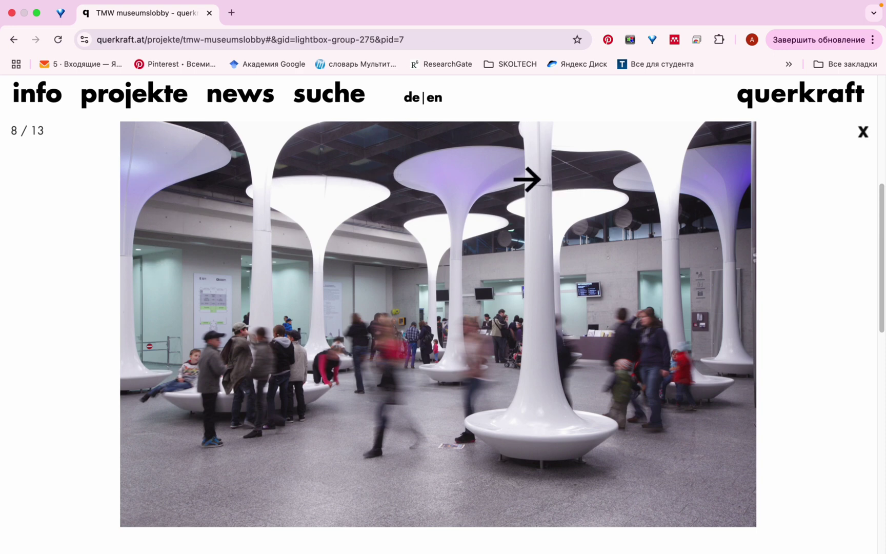
Leaf through the TMW museum lobby images in the browser, examining the columns' shaft proportions, canopies and bases.
{"action": "left_click", "coordinate": [597, 246]}
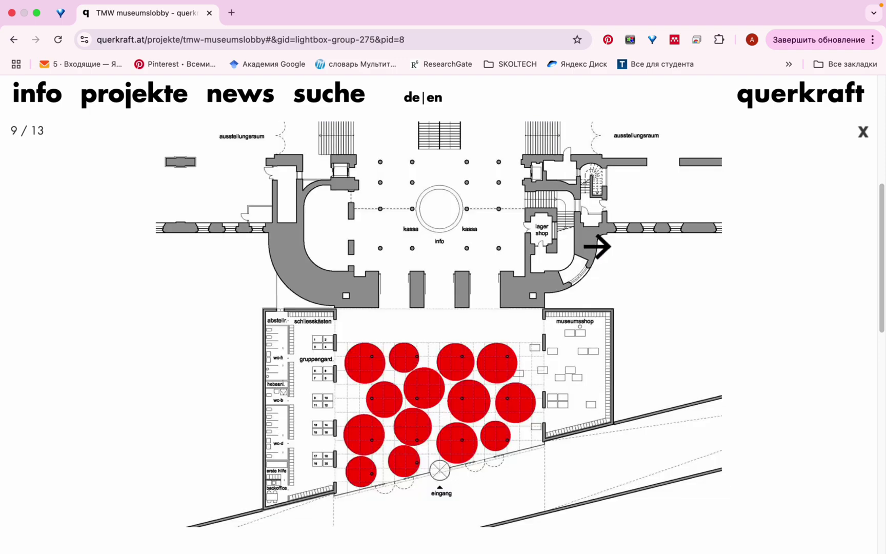
{"action": "left_click", "coordinate": [596, 246]}
{"action": "left_click", "coordinate": [597, 246]}
{"action": "left_click", "coordinate": [597, 246]}
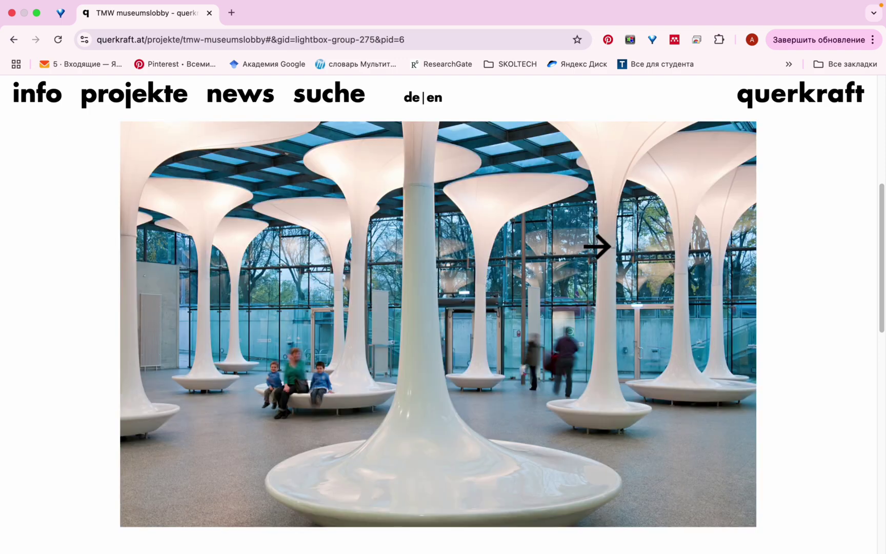
{"action": "left_click", "coordinate": [596, 246]}
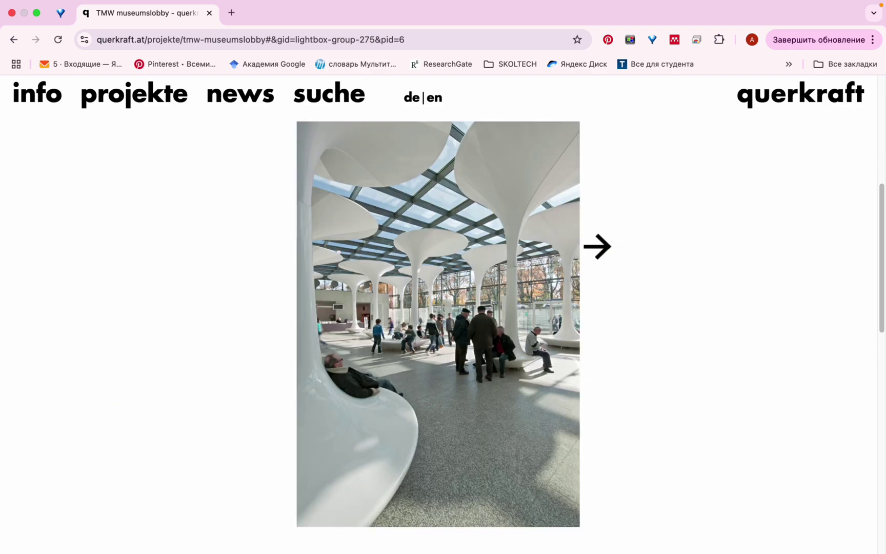
{"action": "left_click", "coordinate": [597, 246]}
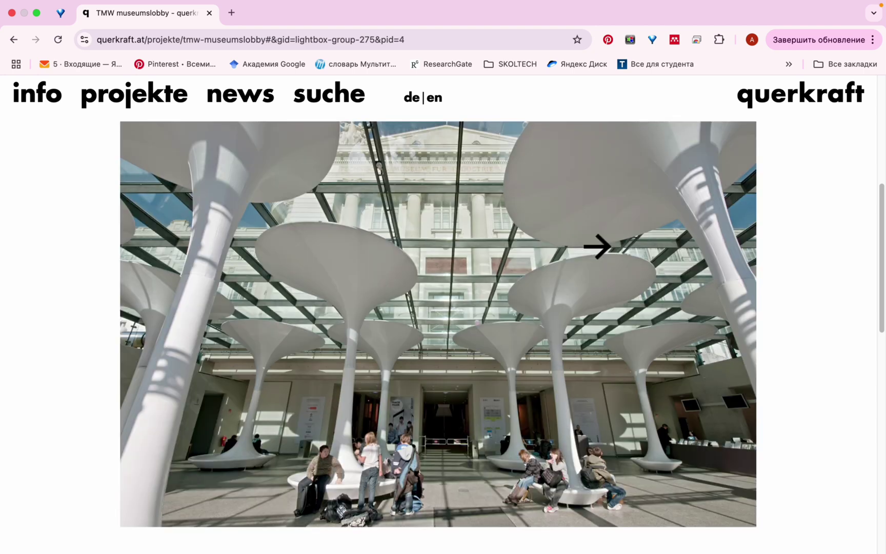
{"action": "left_click", "coordinate": [596, 247]}
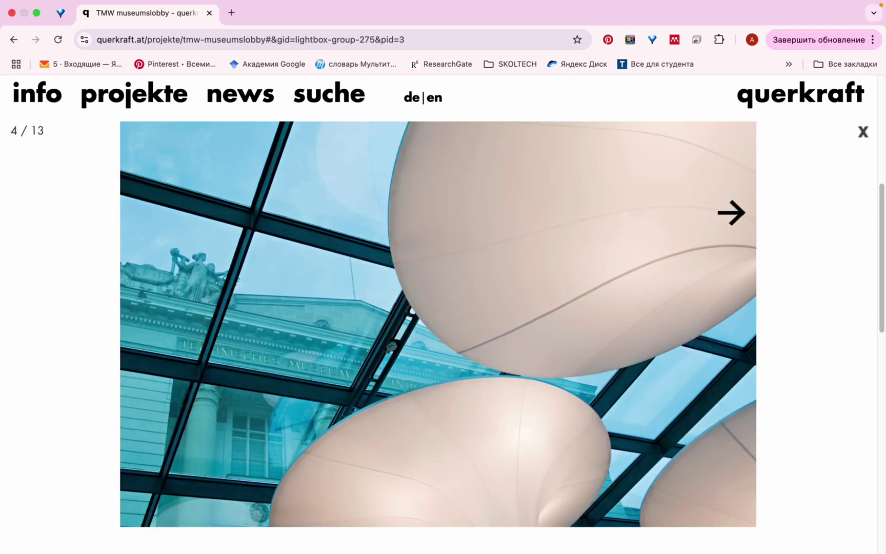
{"action": "left_click", "coordinate": [588, 310]}
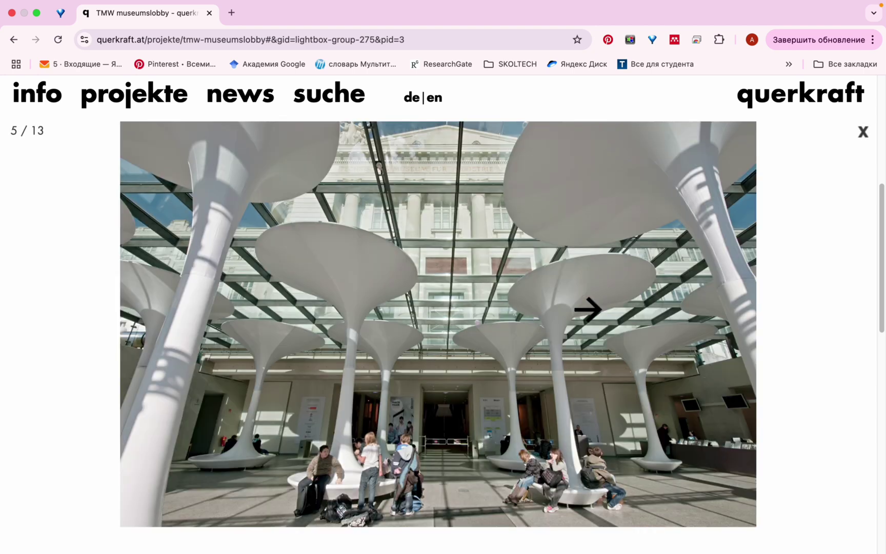
{"action": "left_click", "coordinate": [588, 310]}
{"action": "left_click", "coordinate": [587, 309]}
Switch back to Rhino and, in the Front view, select the edge loop around the shaft's middle and scale it slightly inward.
{"action": "key", "text": "ctrl+Right"}
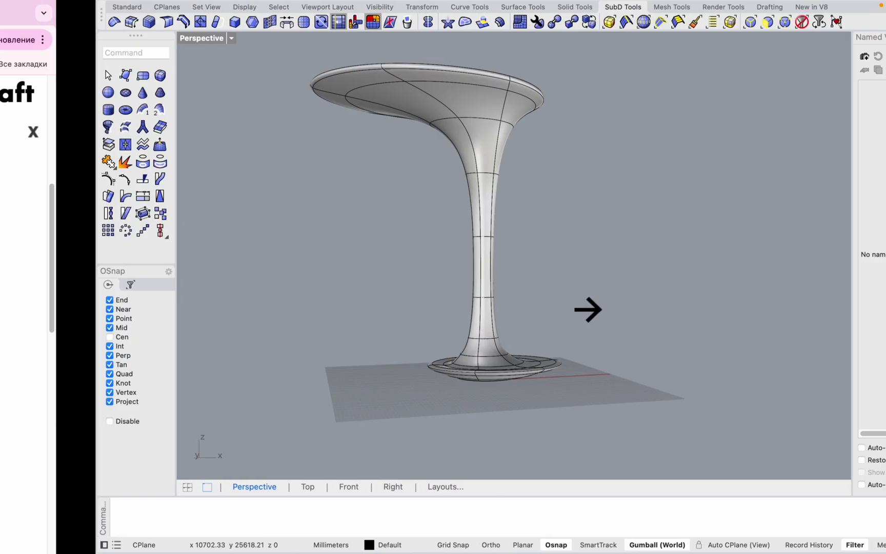
{"action": "scroll", "coordinate": [448, 257], "scroll_direction": "up", "scroll_amount": 5}
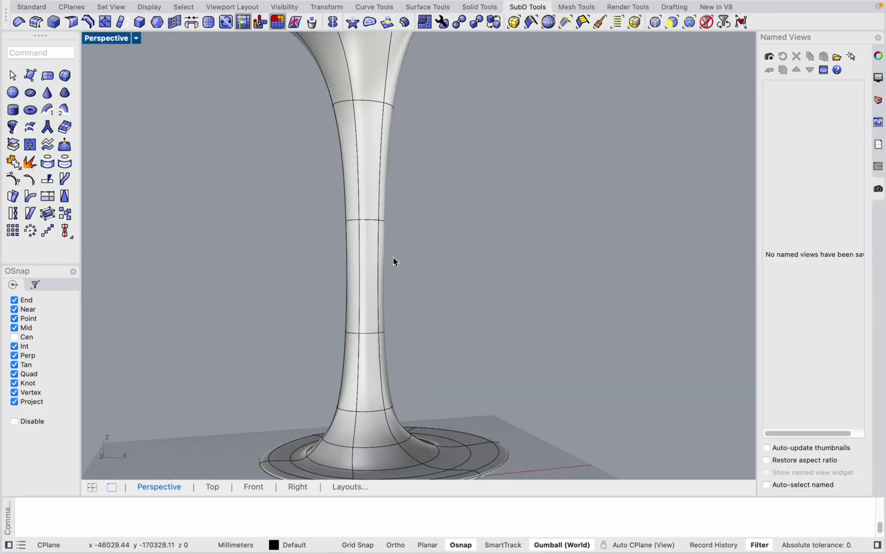
{"action": "left_click", "coordinate": [247, 487]}
{"action": "scroll", "coordinate": [474, 254], "scroll_direction": "up", "scroll_amount": 5}
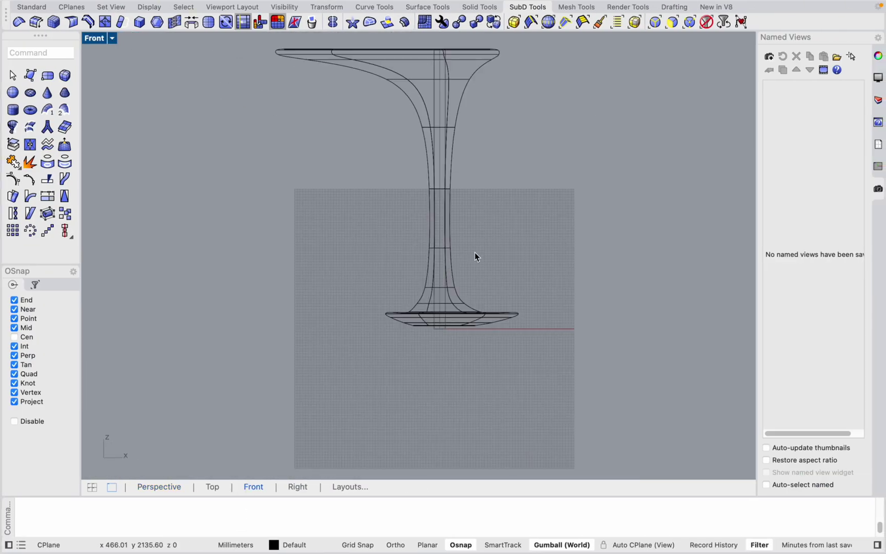
{"action": "scroll", "coordinate": [378, 233], "scroll_direction": "up", "scroll_amount": 2}
{"action": "left_click_drag", "start_coordinate": [312, 215], "coordinate": [485, 289]}
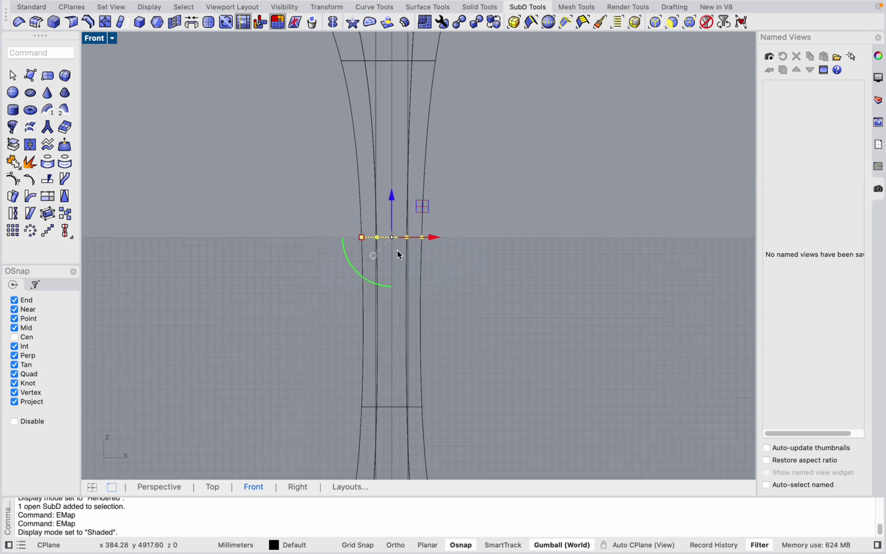
{"action": "left_click_drag", "start_coordinate": [361, 238], "coordinate": [370, 239], "text": "shift"}
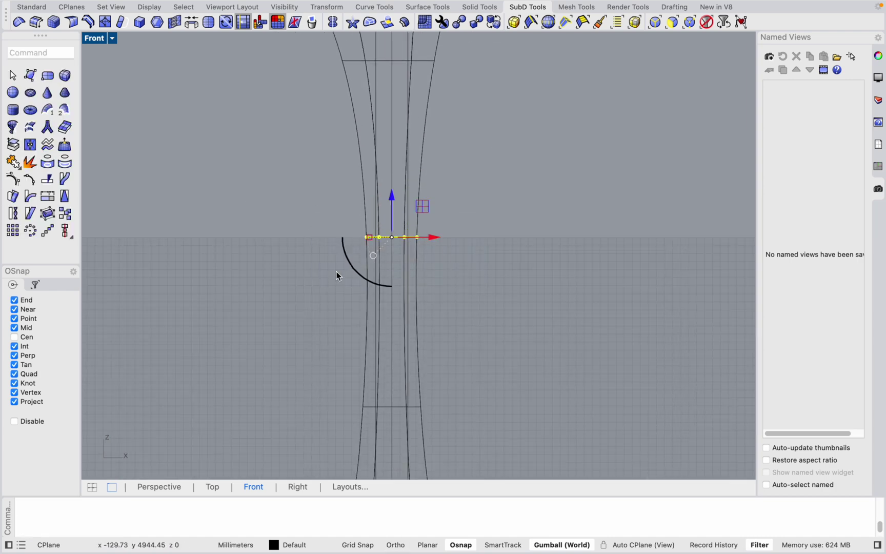
Select the next edge loop down the shaft, scale it slightly inward in 3D and clear the selection.
{"action": "scroll", "coordinate": [321, 262], "scroll_direction": "down", "scroll_amount": 4}
{"action": "scroll", "coordinate": [312, 358], "scroll_direction": "up", "scroll_amount": 4}
{"action": "left_click", "coordinate": [289, 332]}
{"action": "left_click_drag", "start_coordinate": [289, 333], "coordinate": [443, 375]}
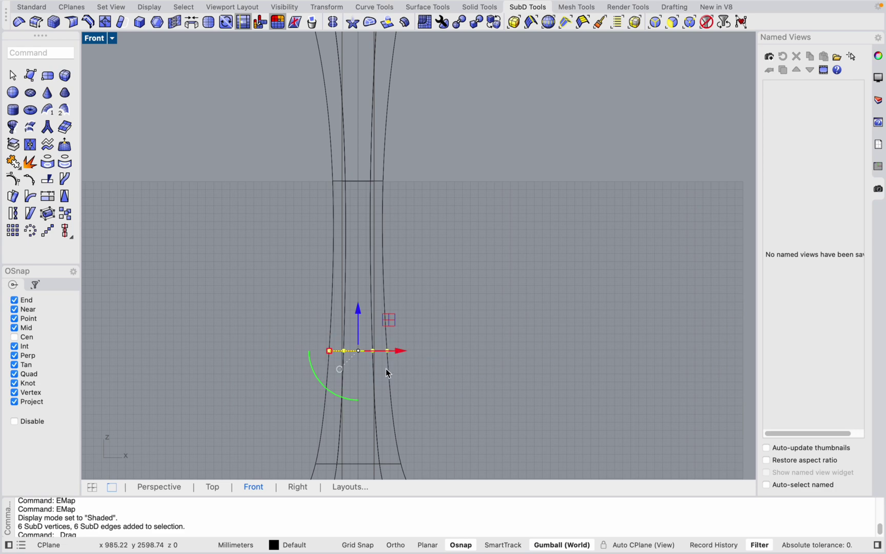
{"action": "left_click_drag", "start_coordinate": [326, 355], "coordinate": [334, 352], "text": "shift"}
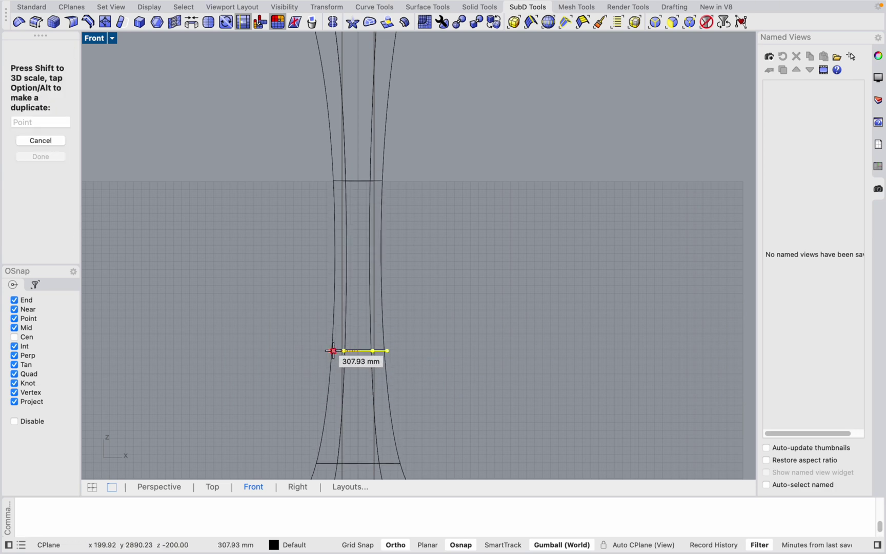
{"action": "scroll", "coordinate": [379, 288], "scroll_direction": "down", "scroll_amount": 3}
{"action": "scroll", "coordinate": [425, 203], "scroll_direction": "down", "scroll_amount": 2}
{"action": "scroll", "coordinate": [320, 196], "scroll_direction": "up", "scroll_amount": 4}
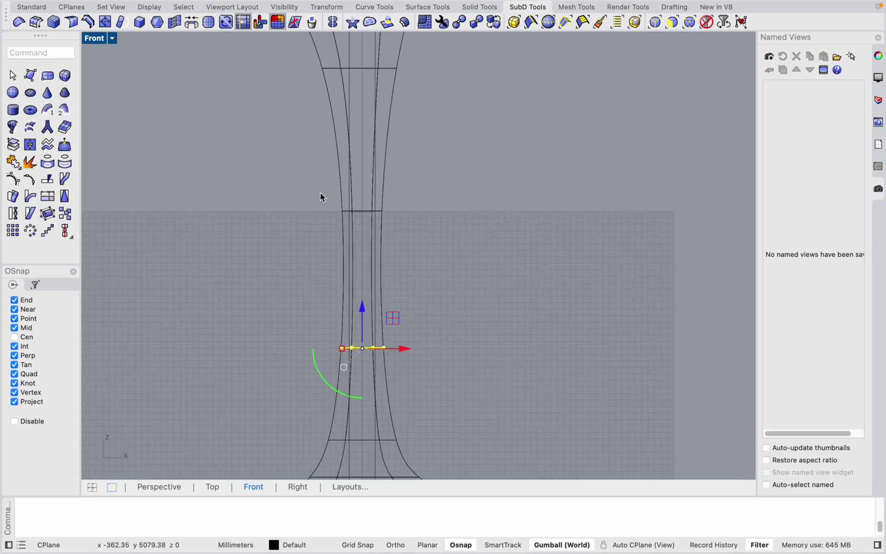
{"action": "key", "text": "Escape"}
Select the upper shaft's band of faces between two edge loops, scale it slightly inward and clear the selection.
{"action": "scroll", "coordinate": [362, 303], "scroll_direction": "down", "scroll_amount": 3}
{"action": "scroll", "coordinate": [361, 231], "scroll_direction": "up", "scroll_amount": 4}
{"action": "left_click_drag", "start_coordinate": [297, 174], "coordinate": [479, 323]}
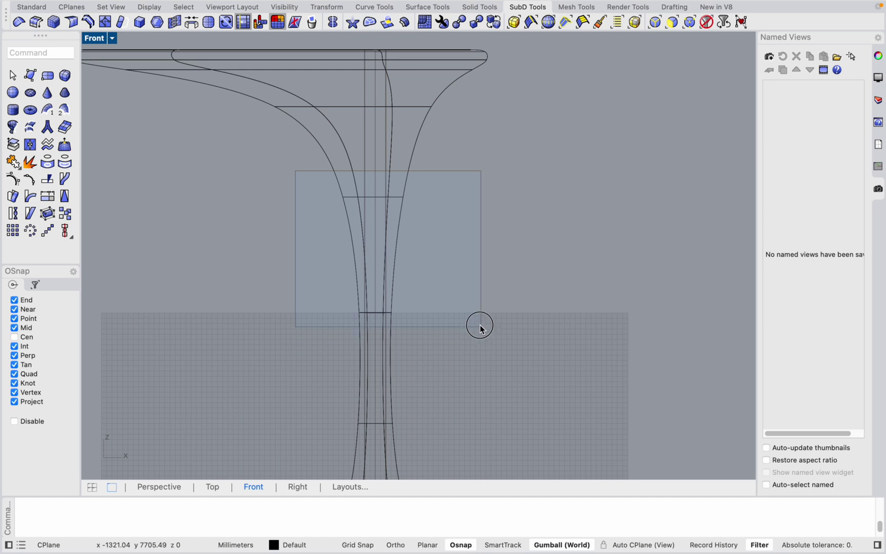
{"action": "scroll", "coordinate": [390, 292], "scroll_direction": "up", "scroll_amount": 2}
{"action": "left_click_drag", "start_coordinate": [321, 235], "coordinate": [329, 237]}
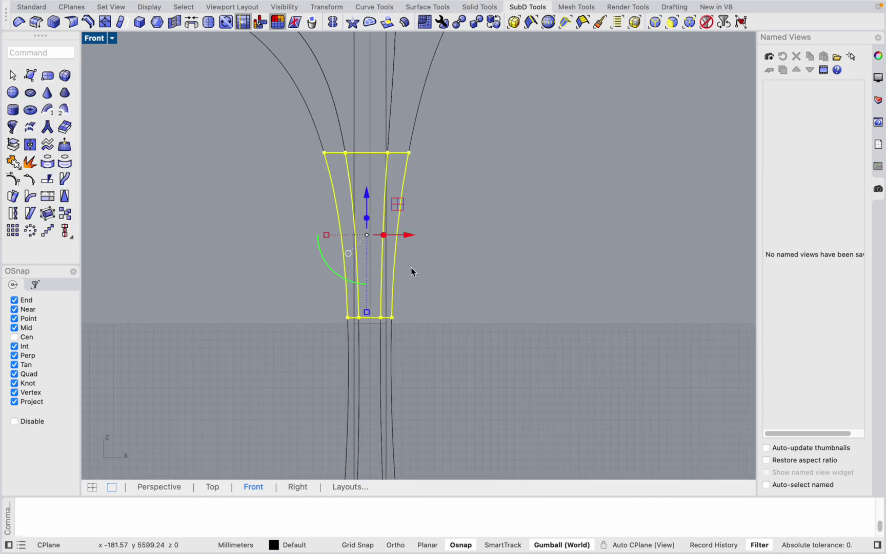
{"action": "scroll", "coordinate": [411, 271], "scroll_direction": "down", "scroll_amount": 3}
{"action": "key", "text": "Escape"}
Raise the edge loop at the top of the shaft, just below the canopy flare, and undo the accidental drag of the whole SubD.
{"action": "left_click_drag", "start_coordinate": [328, 170], "coordinate": [487, 231]}
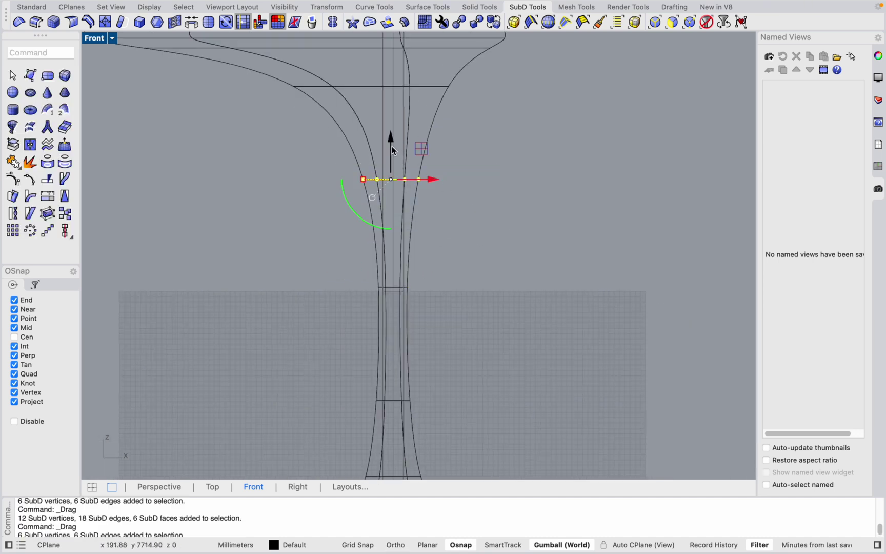
{"action": "left_click_drag", "start_coordinate": [392, 146], "coordinate": [396, 166]}
{"action": "left_click", "coordinate": [471, 248]}
{"action": "key", "text": "super+z"}
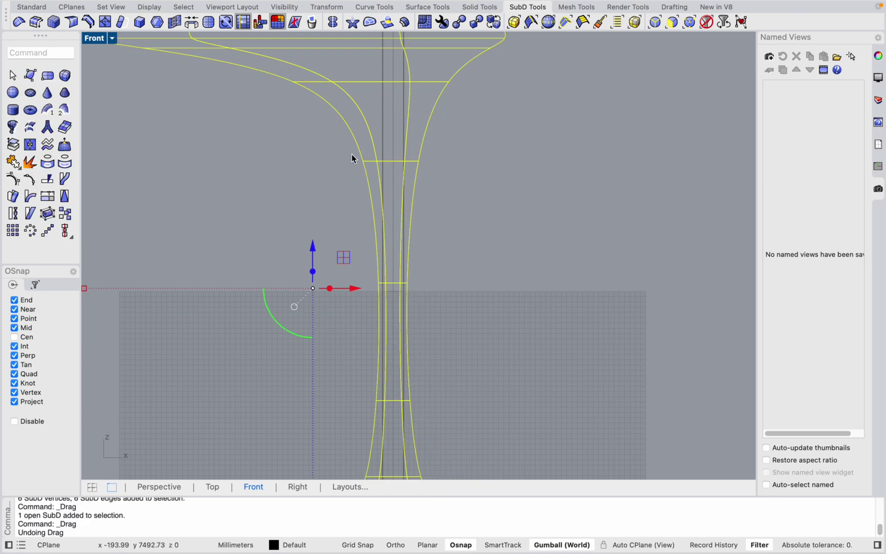
Reselect the edge loop below the canopy flare, scale it slightly inward and clear the selection.
{"action": "left_click_drag", "start_coordinate": [310, 149], "coordinate": [487, 180]}
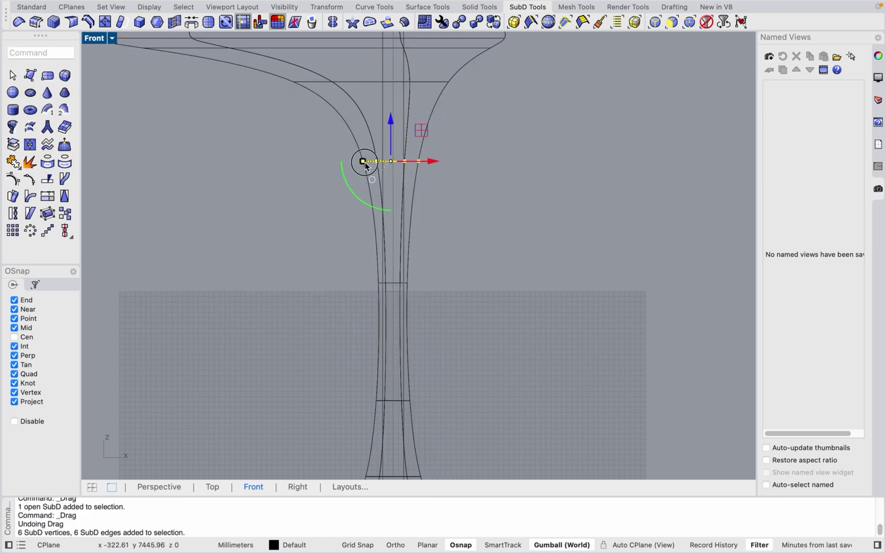
{"action": "left_click_drag", "start_coordinate": [363, 162], "coordinate": [368, 163]}
{"action": "key", "text": "Escape"}
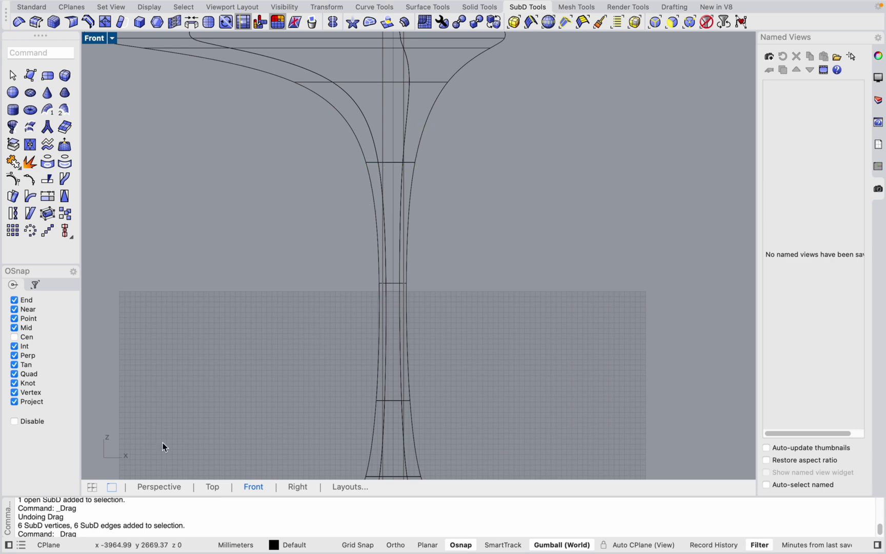
Examine the slimmed column in the Perspective view, checking the shaft, its internal core and the canopy from the side and above.
{"action": "left_click", "coordinate": [158, 487]}
{"action": "scroll", "coordinate": [354, 297], "scroll_direction": "up", "scroll_amount": 5}
{"action": "scroll", "coordinate": [378, 358], "scroll_direction": "down", "scroll_amount": 5}
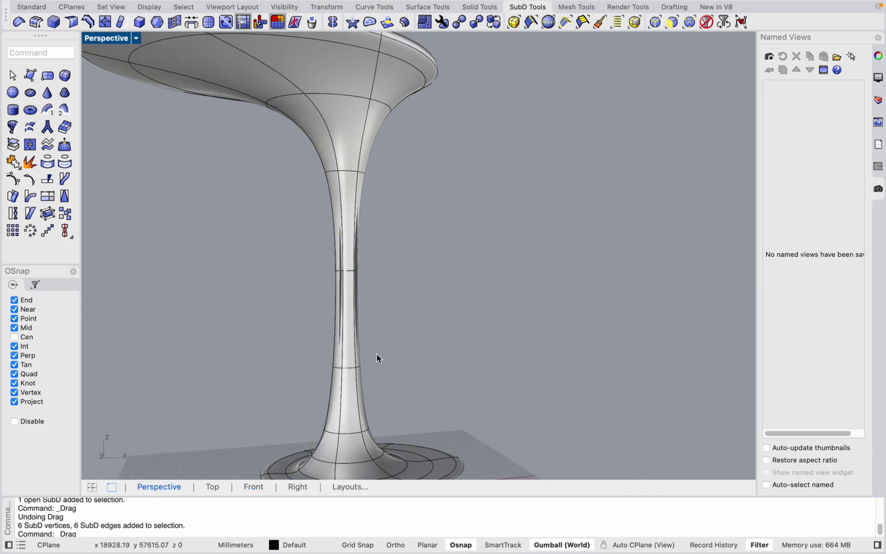
{"action": "right_click_drag", "start_coordinate": [378, 358], "coordinate": [290, 352]}
{"action": "scroll", "coordinate": [425, 297], "scroll_direction": "up", "scroll_amount": 5}
{"action": "scroll", "coordinate": [392, 261], "scroll_direction": "down", "scroll_amount": 10}
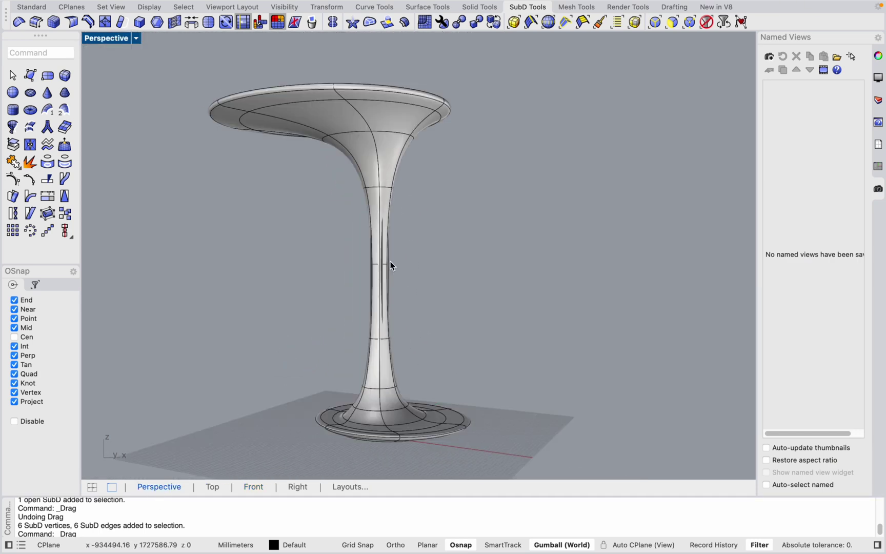
{"action": "scroll", "coordinate": [405, 292], "scroll_direction": "up", "scroll_amount": 5}
{"action": "scroll", "coordinate": [348, 214], "scroll_direction": "down", "scroll_amount": 5}
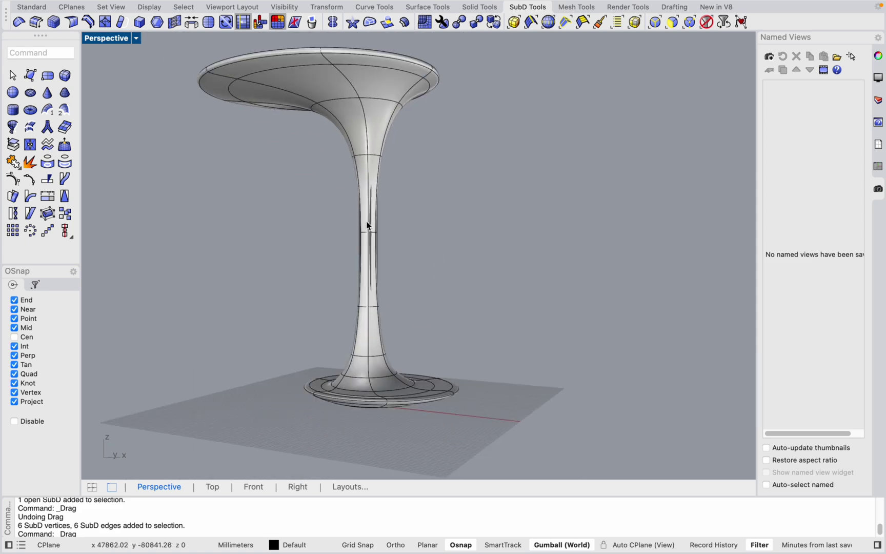
{"action": "right_click_drag", "start_coordinate": [359, 216], "coordinate": [366, 311]}
Unlock the locked rectangular core inside the column and select it through the open canopy.
{"action": "scroll", "coordinate": [395, 161], "scroll_direction": "up", "scroll_amount": 5}
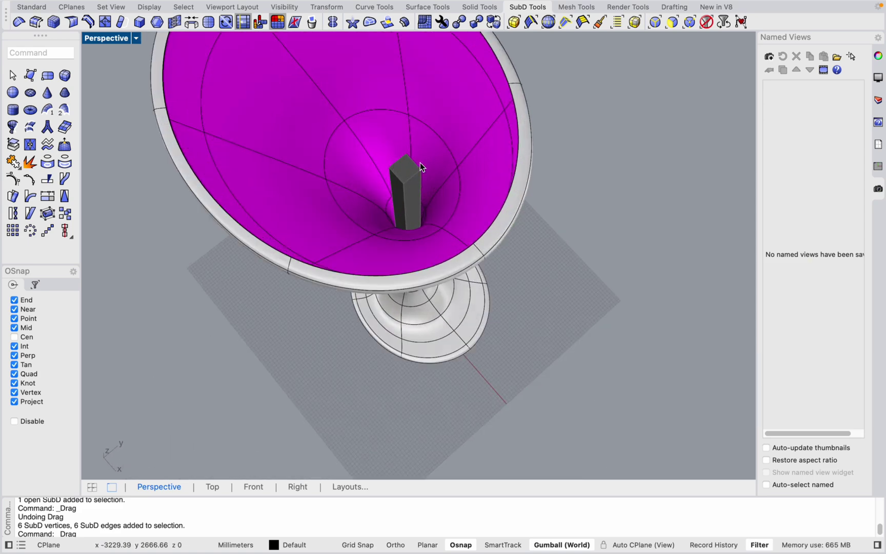
{"action": "left_click", "coordinate": [399, 174]}
{"action": "key", "text": "Escape"}
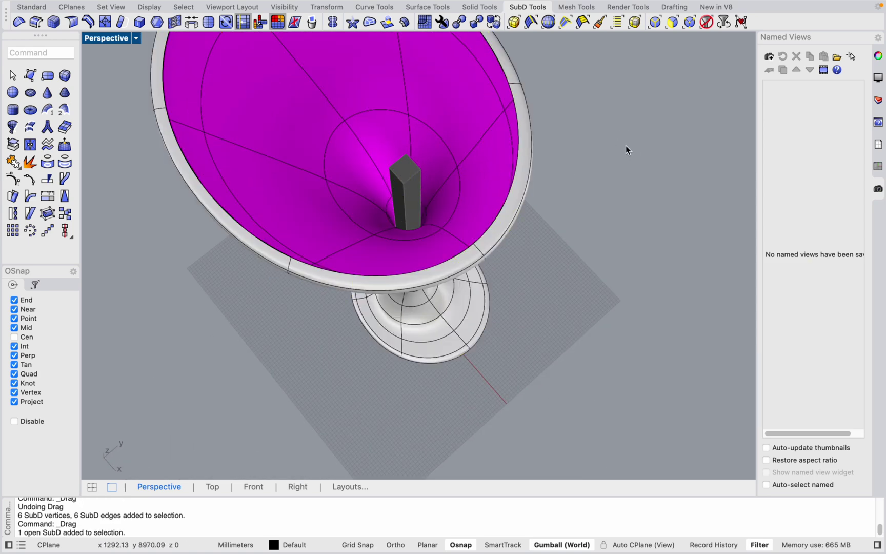
{"action": "type", "text": "Unlock"}
{"action": "key", "text": "Return"}
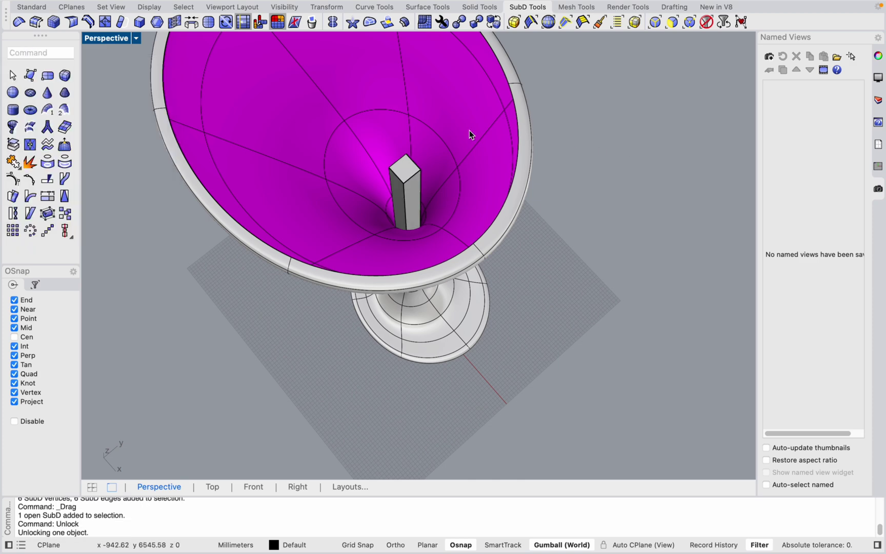
{"action": "scroll", "coordinate": [412, 164], "scroll_direction": "up", "scroll_amount": 5}
{"action": "left_click", "coordinate": [400, 170]}
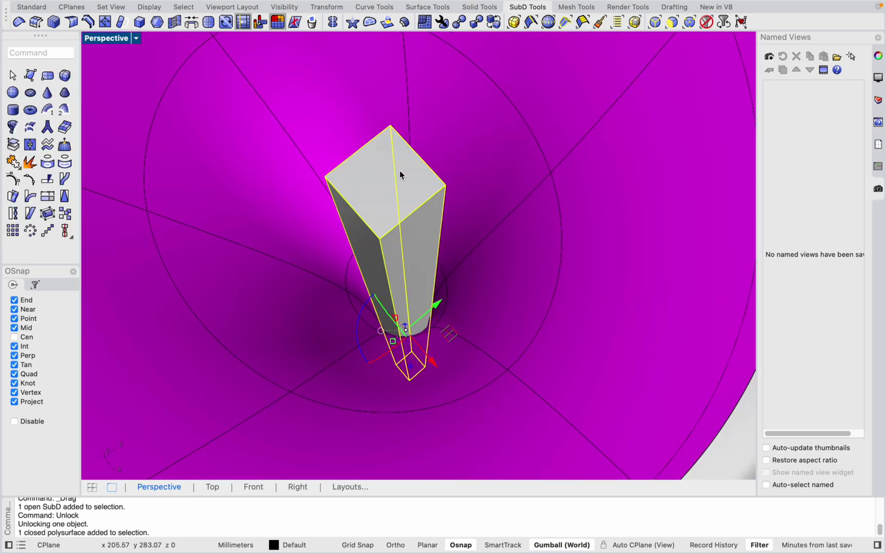
In the Top view, scale the core in 2D about its center with the Cen snap enabled, setting its half-width to 160 mm.
{"action": "left_click", "coordinate": [212, 487]}
{"action": "scroll", "coordinate": [407, 388], "scroll_direction": "up", "scroll_amount": 10}
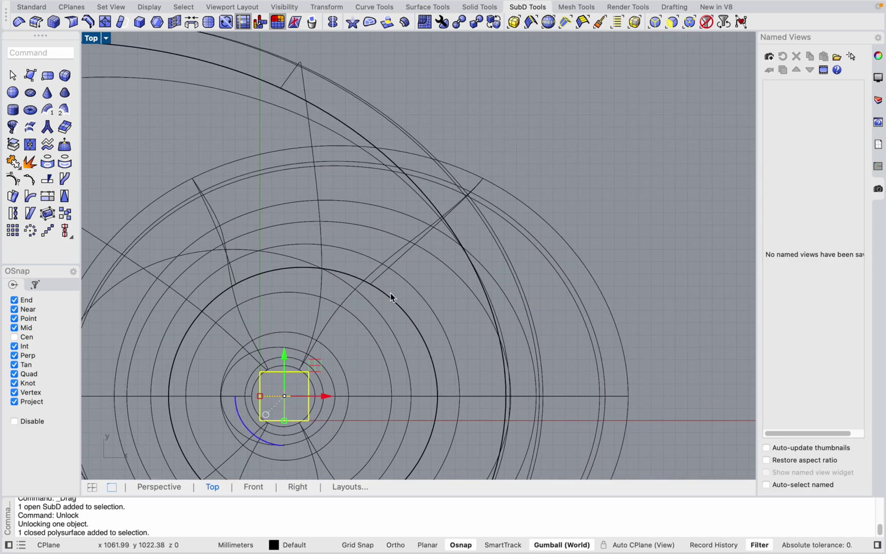
{"action": "type", "text": "sc"}
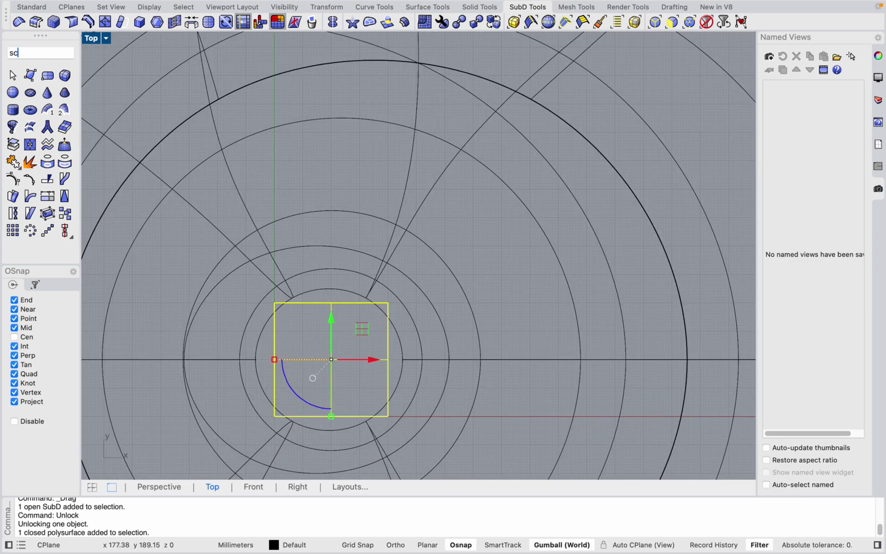
{"action": "type", "text": "ale1D"}
{"action": "left_click", "coordinate": [36, 95]}
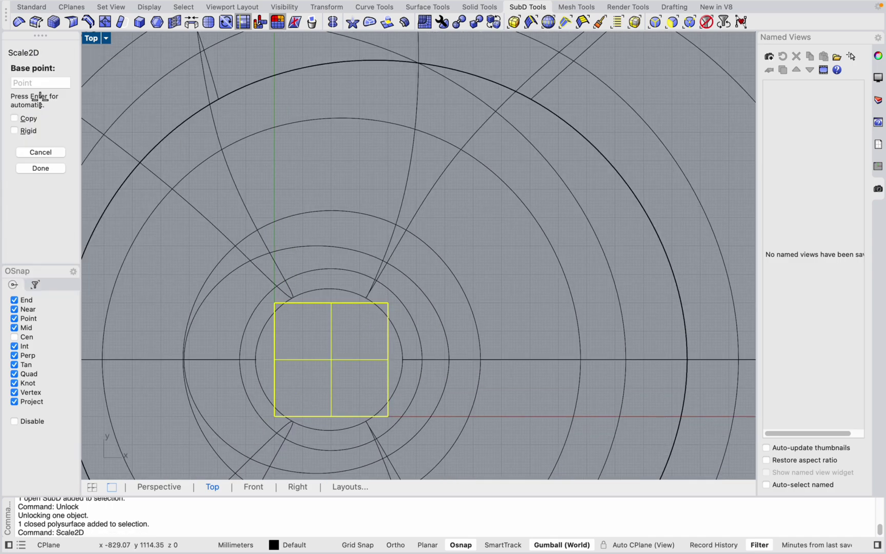
{"action": "left_click", "coordinate": [26, 339]}
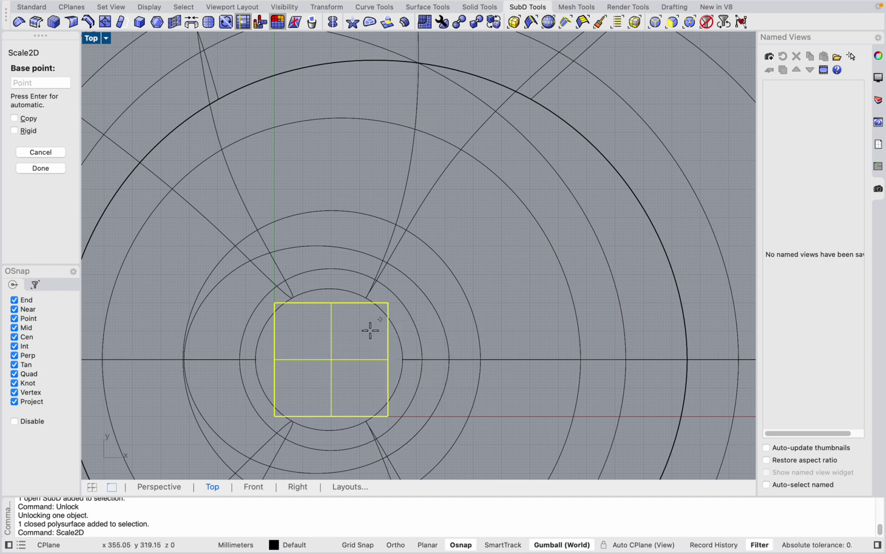
{"action": "left_click", "coordinate": [387, 341]}
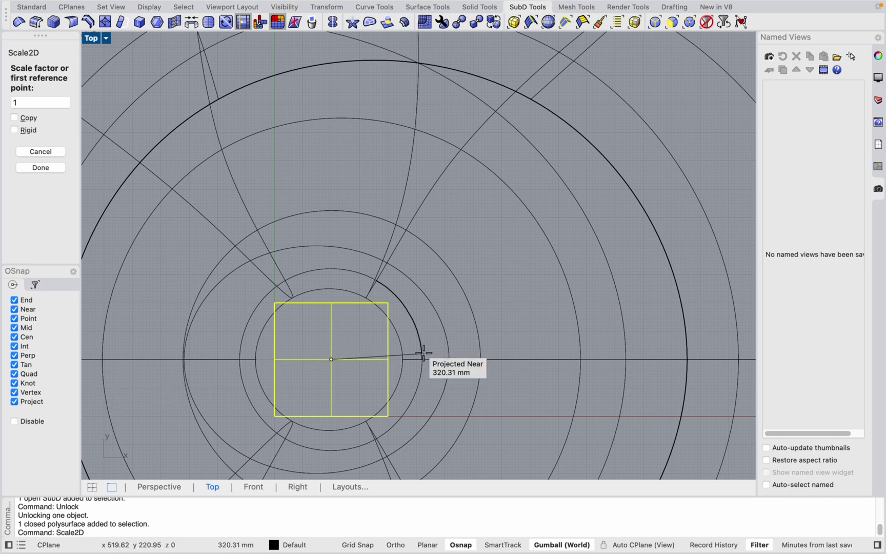
{"action": "left_click", "coordinate": [388, 360]}
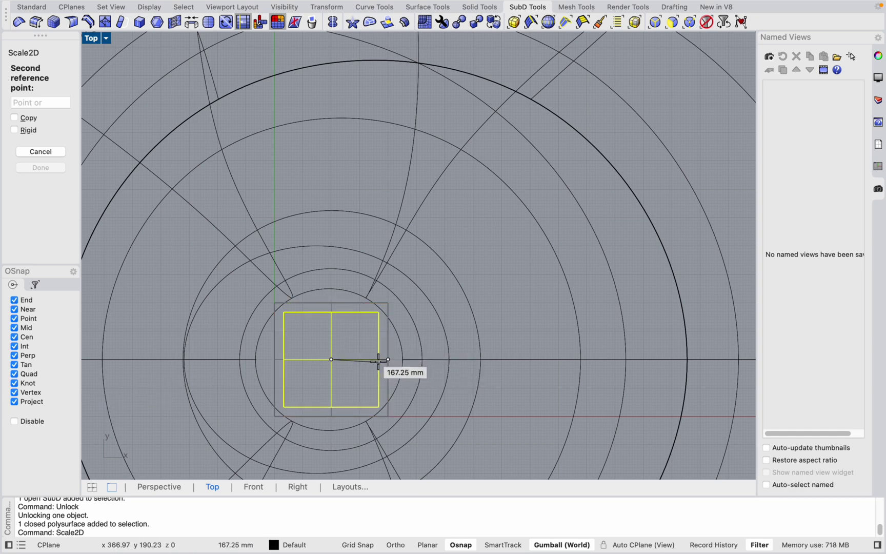
{"action": "type", "text": "1"}
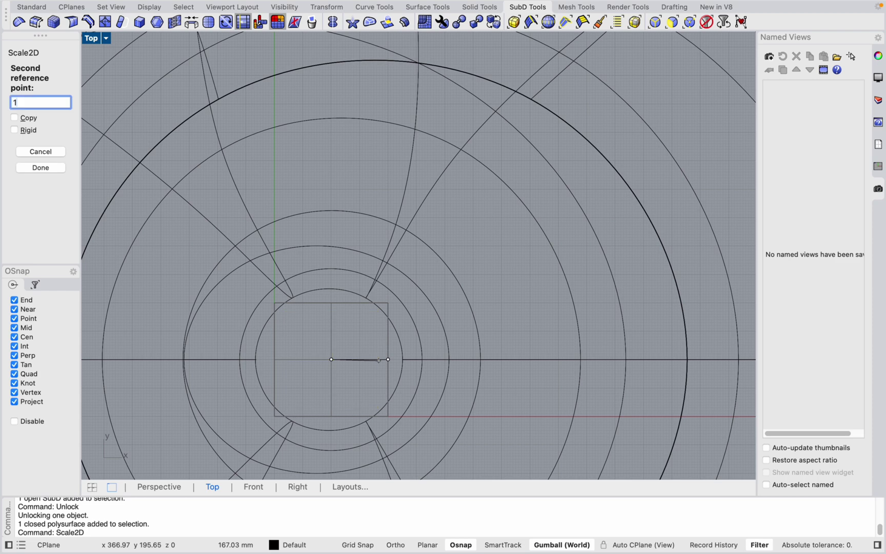
{"action": "type", "text": "60"}
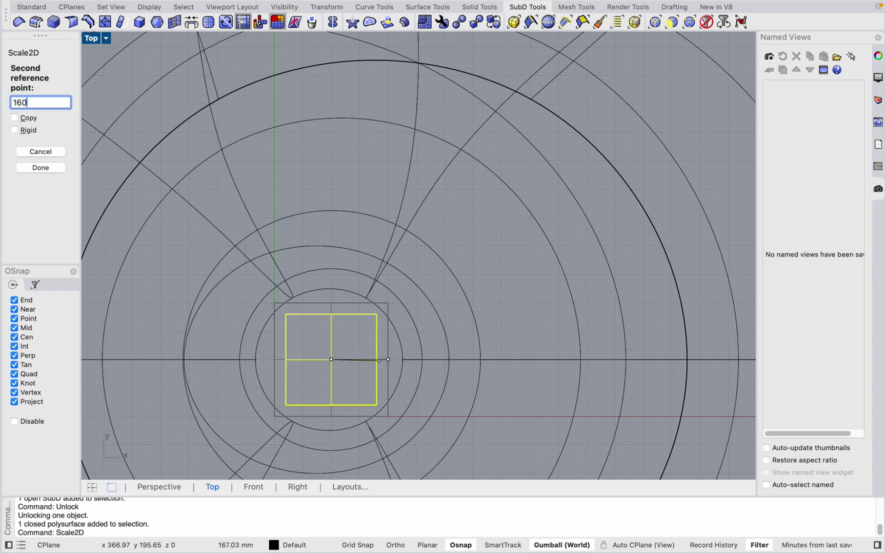
{"action": "key", "text": "Return"}
Measure the width of the rescaled core with a temporary line between its upper corners, and cancel the line.
{"action": "type", "text": "line"}
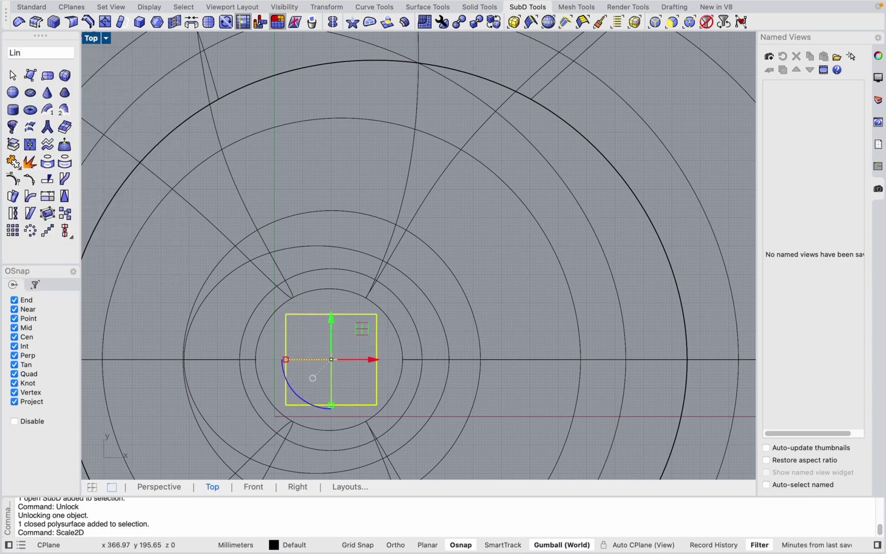
{"action": "key", "text": "Return"}
{"action": "left_click", "coordinate": [284, 311]}
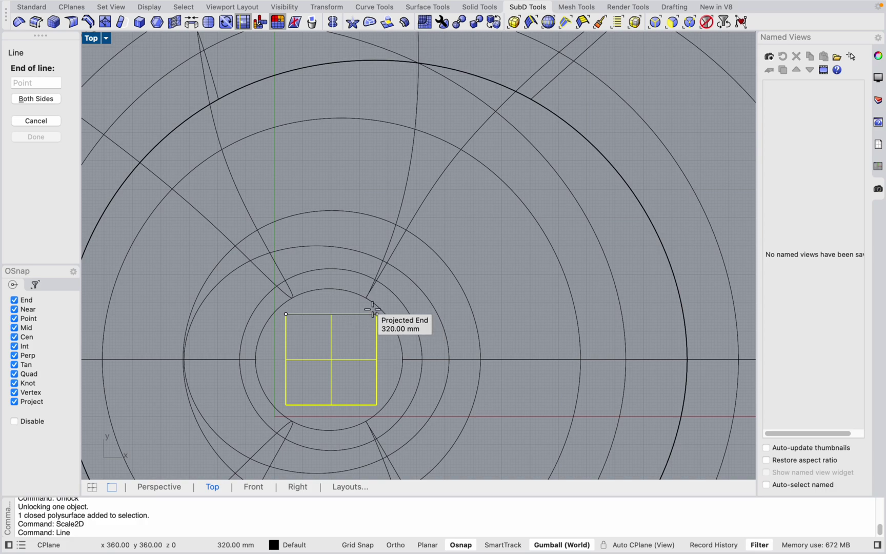
{"action": "scroll", "coordinate": [390, 316], "scroll_direction": "down", "scroll_amount": 2}
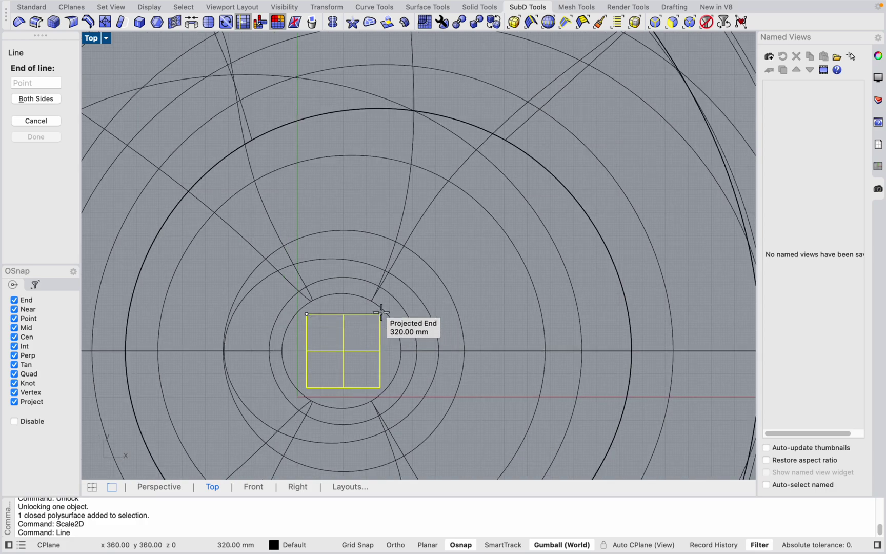
{"action": "key", "text": "Escape"}
Return to the Perspective view, deselect the core and examine the whole column's proportions from several sides.
{"action": "left_click", "coordinate": [171, 488]}
{"action": "scroll", "coordinate": [369, 298], "scroll_direction": "down", "scroll_amount": 7}
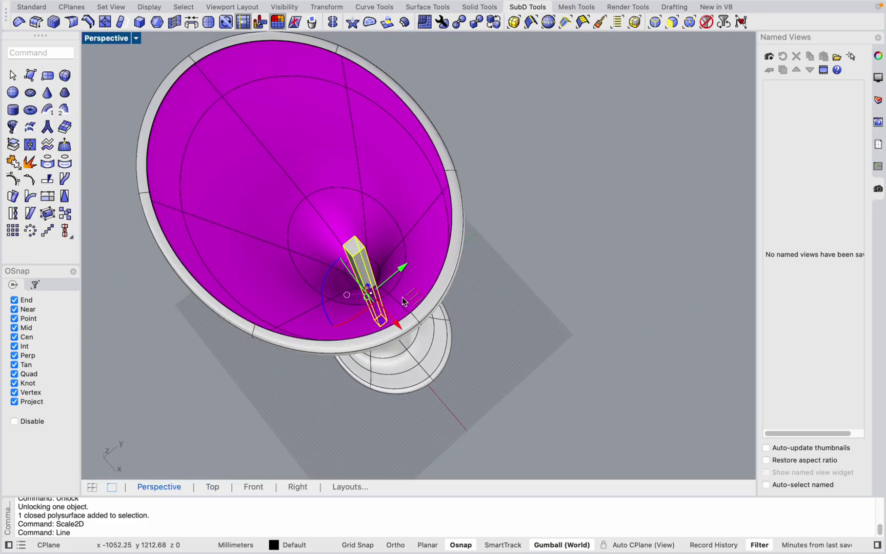
{"action": "right_click_drag", "start_coordinate": [404, 300], "coordinate": [366, 186]}
{"action": "left_click", "coordinate": [391, 256]}
{"action": "scroll", "coordinate": [390, 255], "scroll_direction": "down", "scroll_amount": 5}
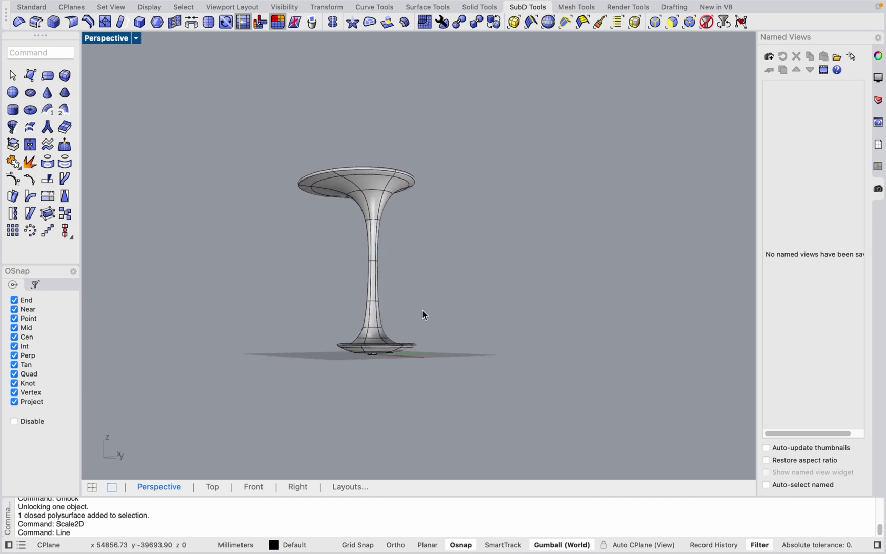
{"action": "scroll", "coordinate": [422, 313], "scroll_direction": "up", "scroll_amount": 2}
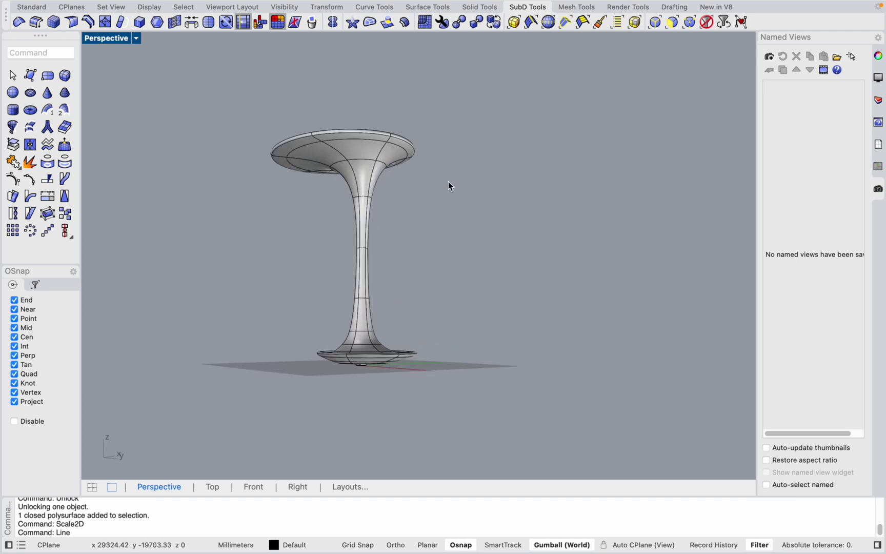
{"action": "right_click_drag", "start_coordinate": [491, 331], "coordinate": [412, 335]}
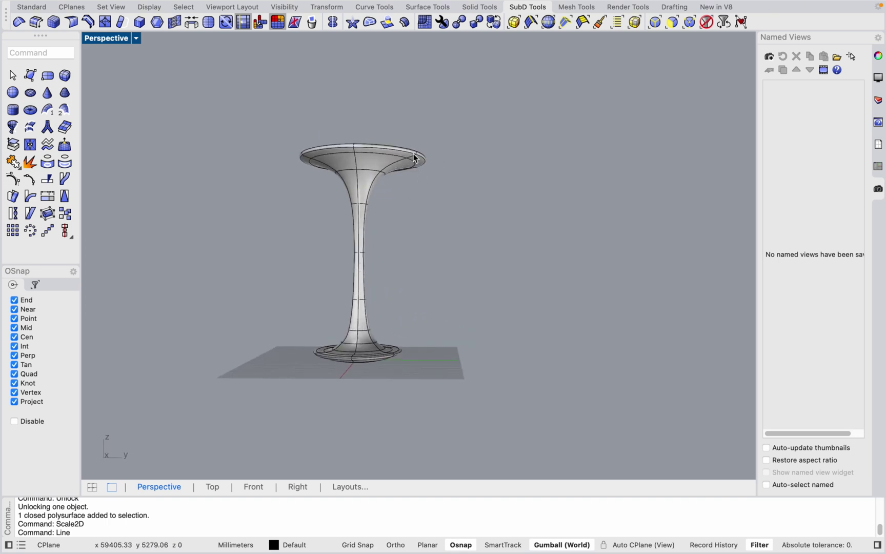
{"action": "scroll", "coordinate": [420, 152], "scroll_direction": "up", "scroll_amount": 3}
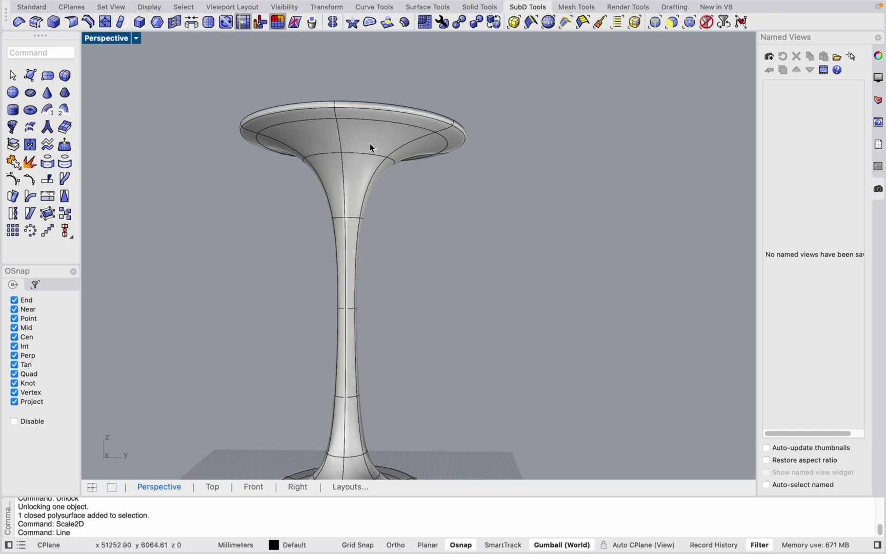
{"action": "type", "text": "u"}
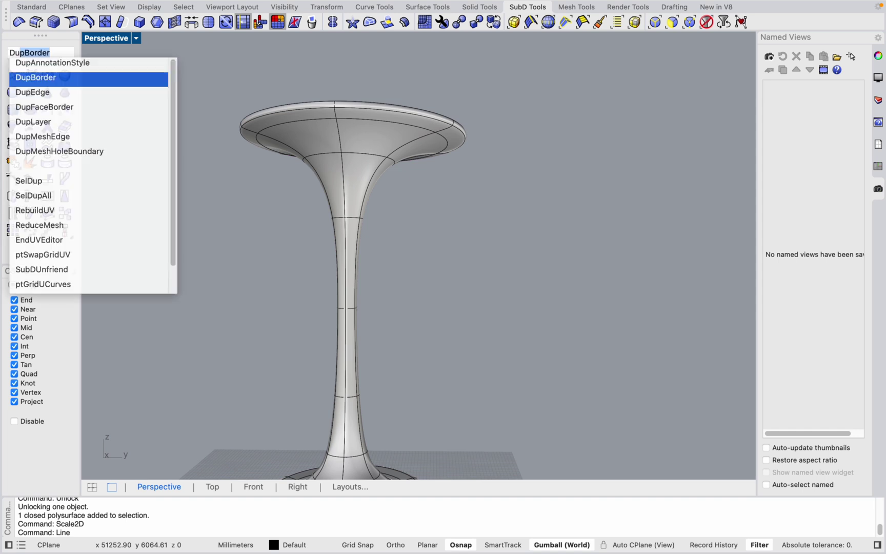
{"action": "type", "text": "b"}
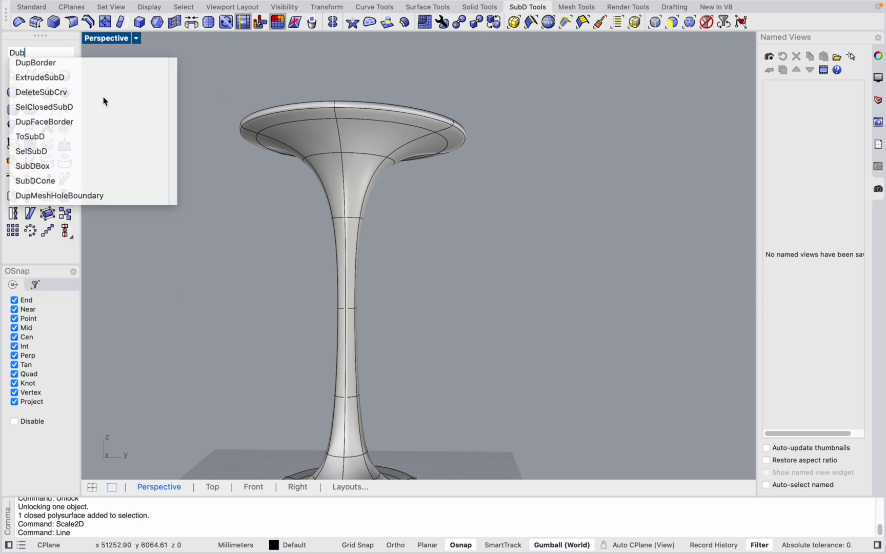
{"action": "key", "text": "Escape"}
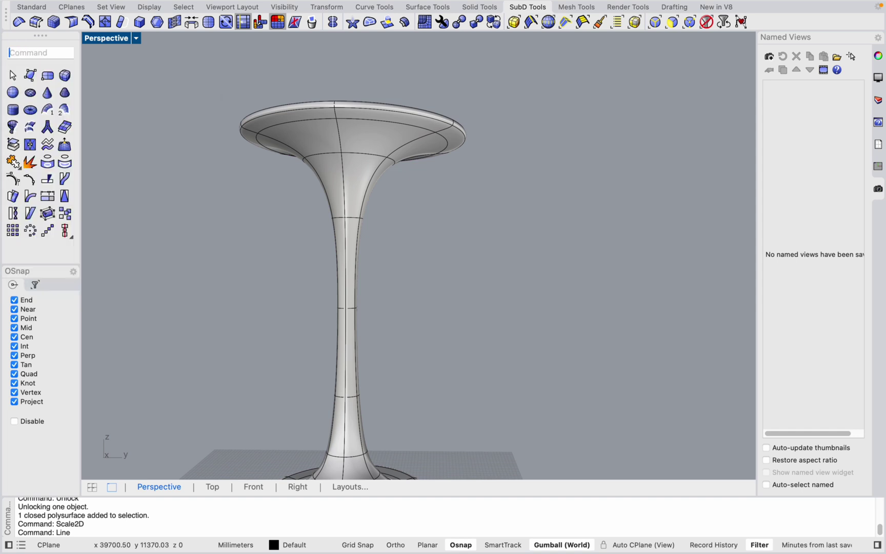
{"action": "type", "text": "Ext"}
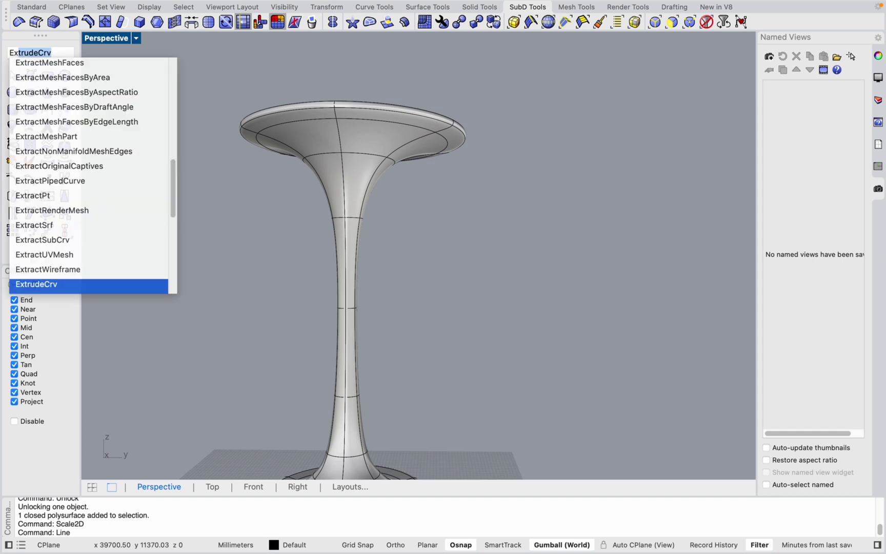
{"action": "type", "text": "ract"}
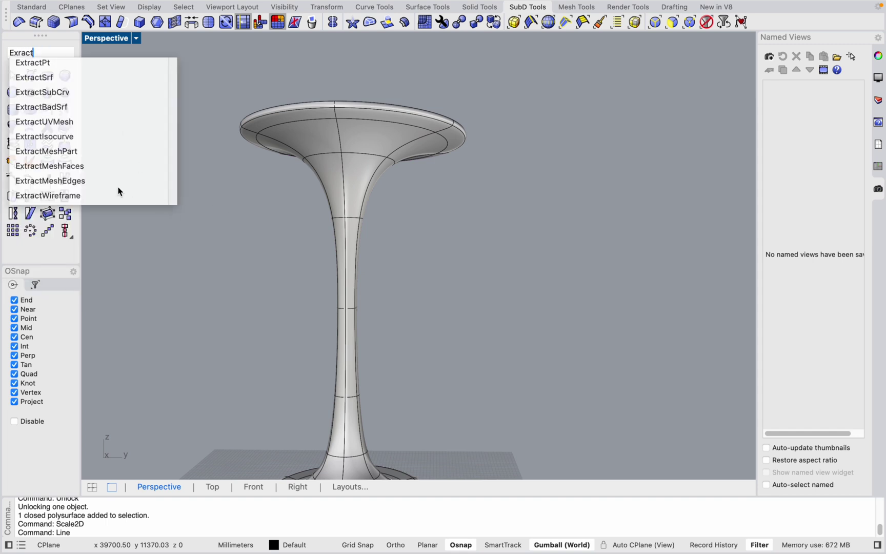
{"action": "key", "text": "Escape"}
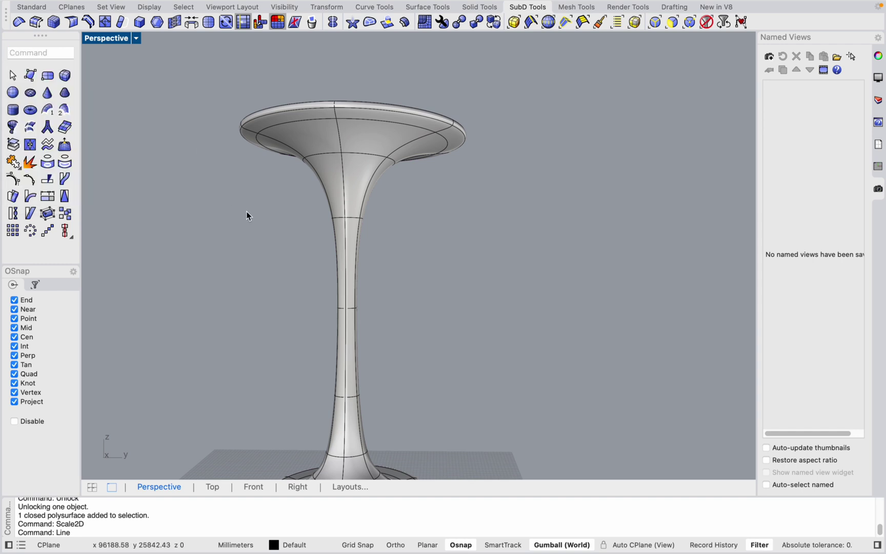
Look through the edge-related commands and start DupEdge.
{"action": "type", "text": "edge"}
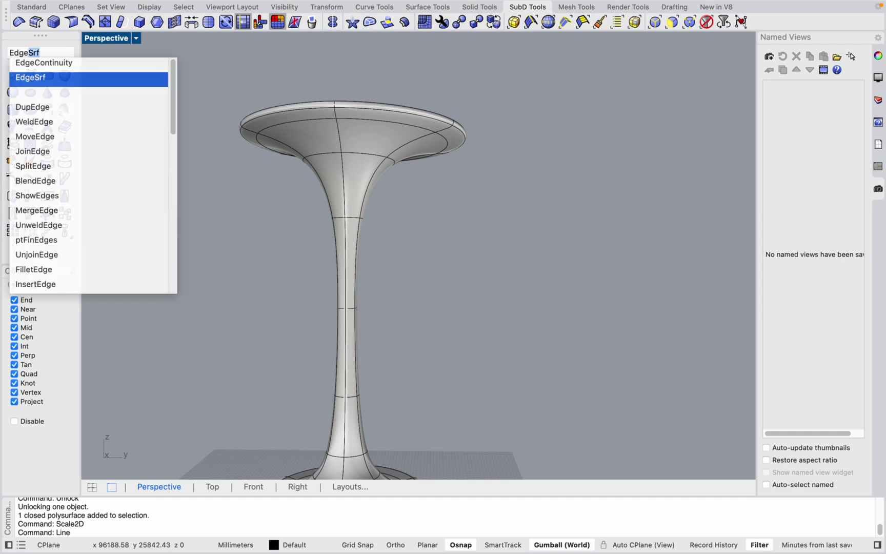
{"action": "scroll", "coordinate": [77, 172], "scroll_direction": "down", "scroll_amount": 8}
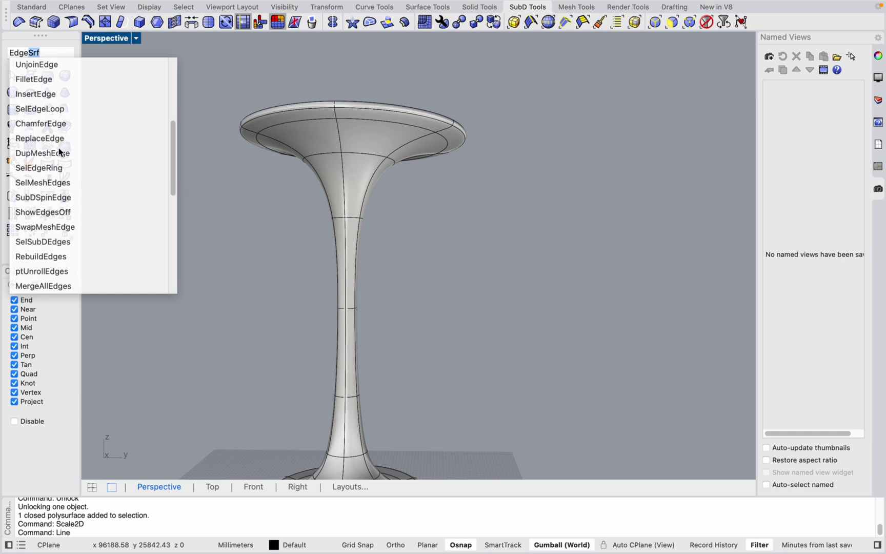
{"action": "scroll", "coordinate": [110, 155], "scroll_direction": "down", "scroll_amount": 6}
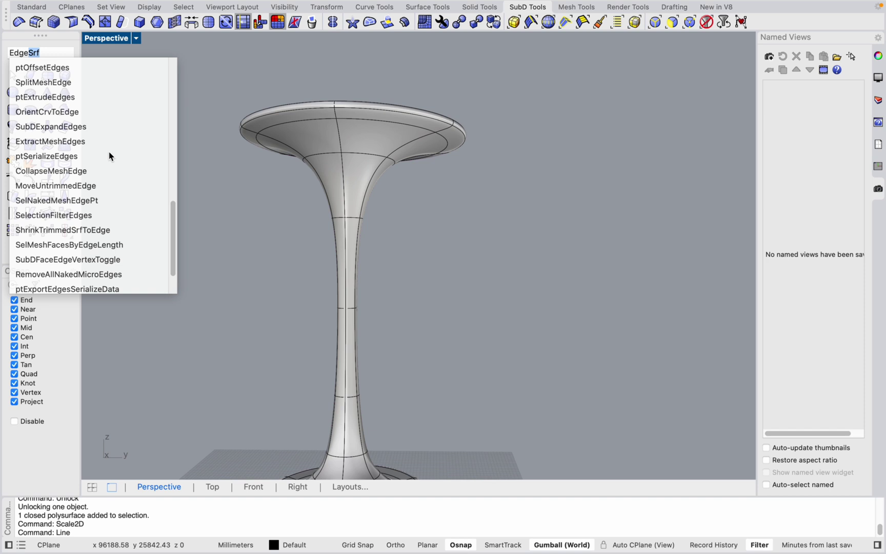
{"action": "scroll", "coordinate": [113, 199], "scroll_direction": "down", "scroll_amount": 2}
{"action": "scroll", "coordinate": [113, 199], "scroll_direction": "up", "scroll_amount": 10}
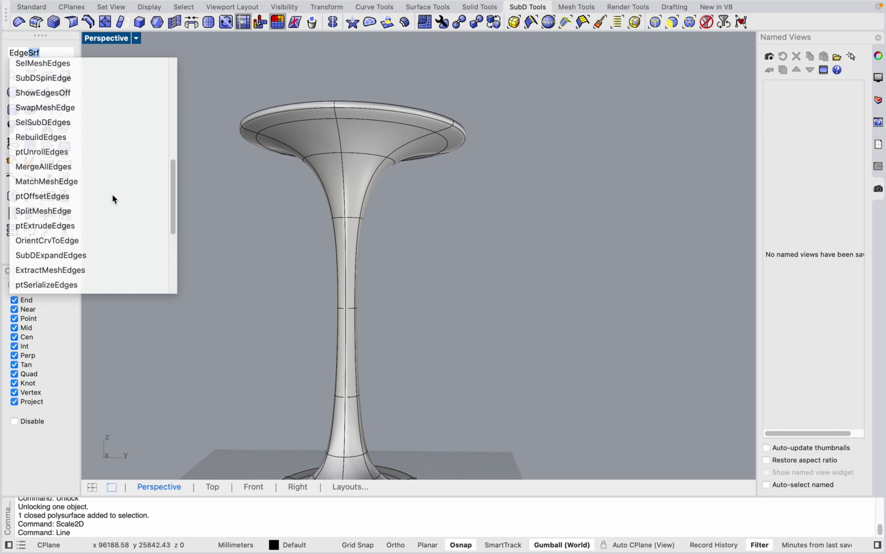
{"action": "scroll", "coordinate": [113, 199], "scroll_direction": "up", "scroll_amount": 4}
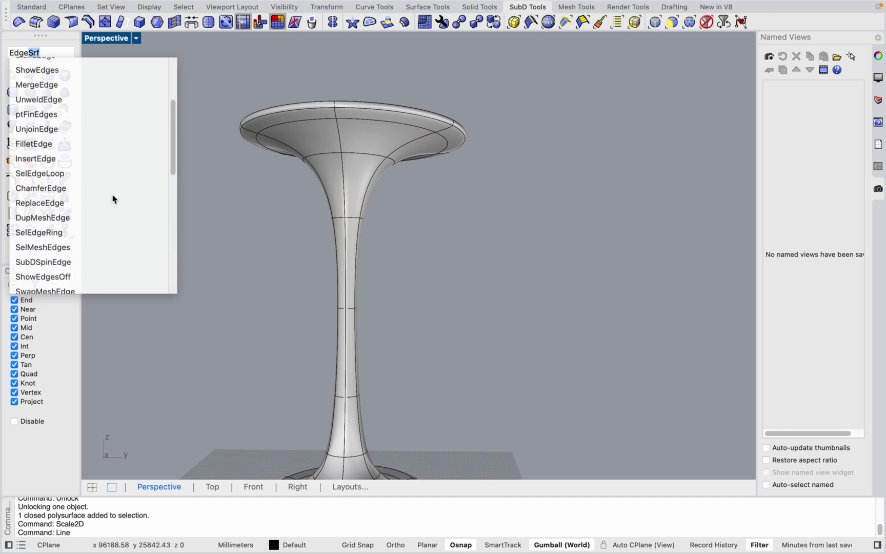
{"action": "scroll", "coordinate": [43, 170], "scroll_direction": "up", "scroll_amount": 3}
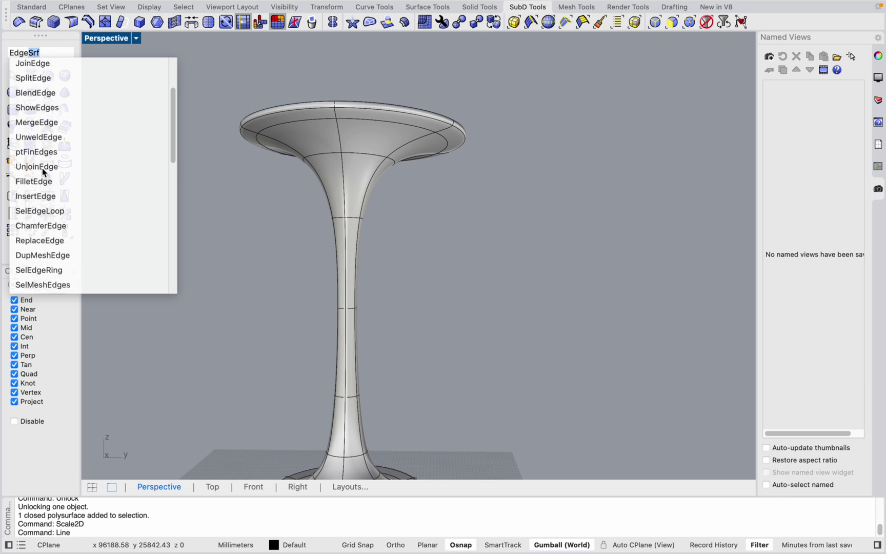
{"action": "scroll", "coordinate": [44, 110], "scroll_direction": "up", "scroll_amount": 3}
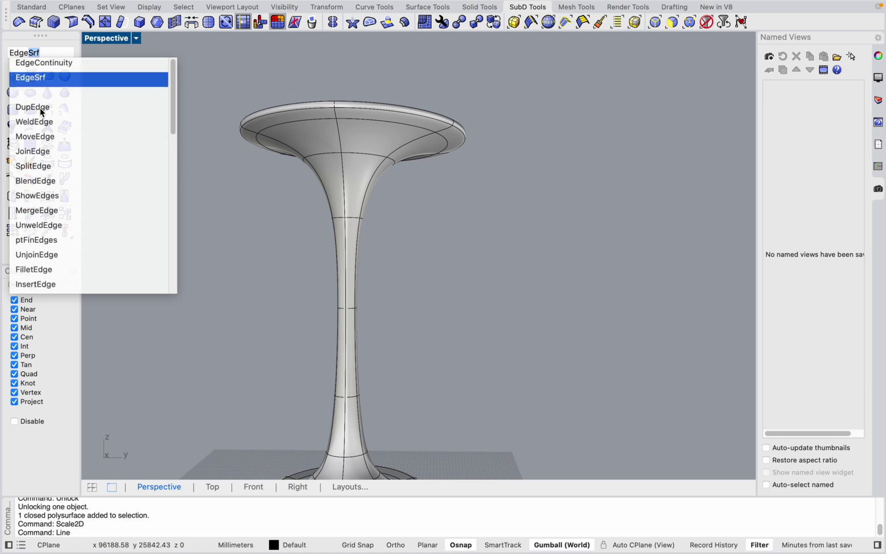
{"action": "left_click", "coordinate": [31, 107]}
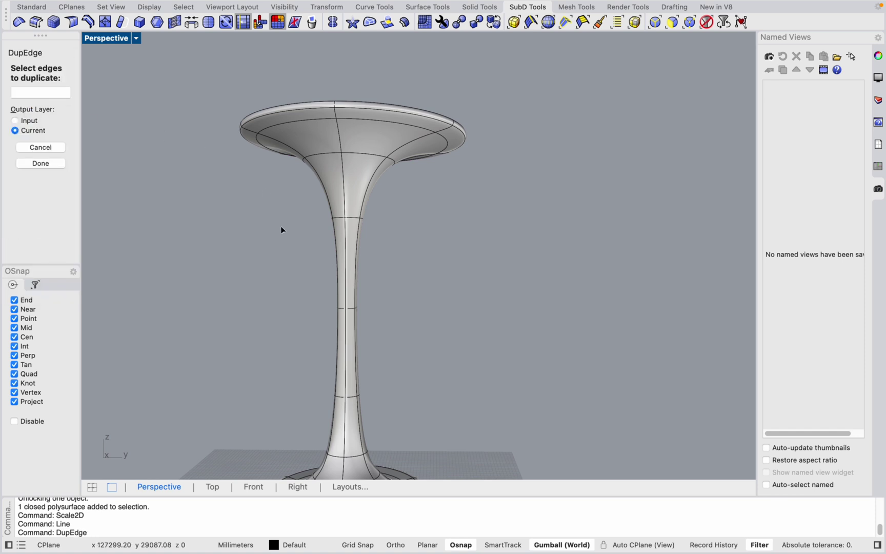
Duplicate all edges of the canopy and the upper part of the shaft as curves on the current layer.
{"action": "left_click", "coordinate": [345, 140]}
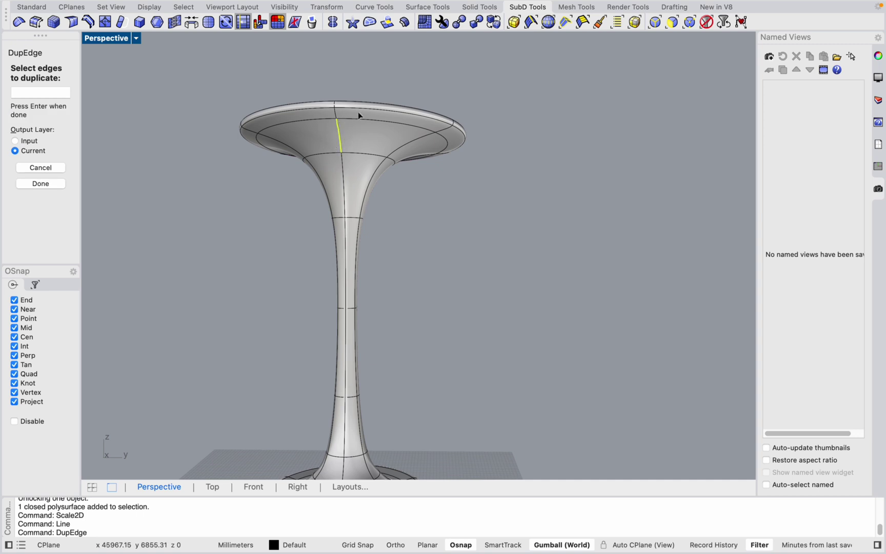
{"action": "right_click_drag", "start_coordinate": [348, 217], "coordinate": [279, 136]}
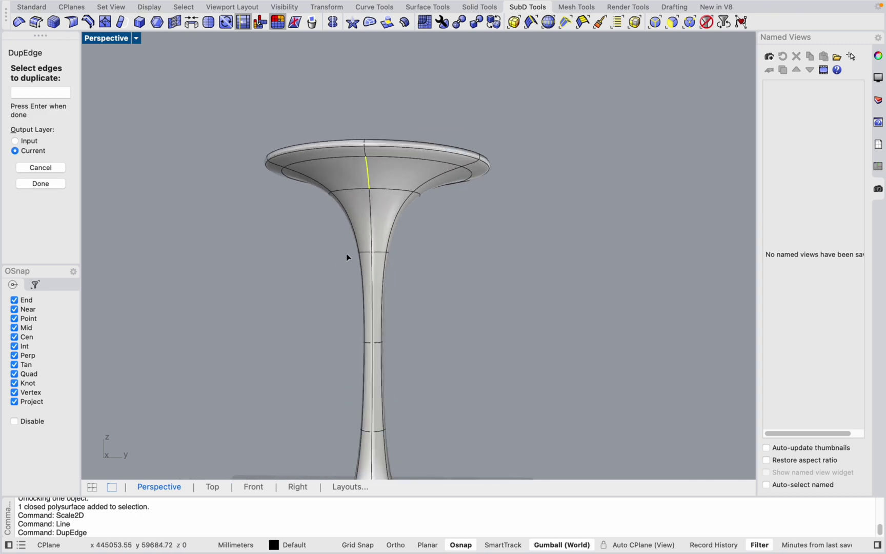
{"action": "scroll", "coordinate": [217, 180], "scroll_direction": "down", "scroll_amount": 5}
{"action": "left_click_drag", "start_coordinate": [179, 103], "coordinate": [521, 266]}
{"action": "scroll", "coordinate": [534, 281], "scroll_direction": "down", "scroll_amount": 2}
{"action": "scroll", "coordinate": [319, 182], "scroll_direction": "up", "scroll_amount": 6}
{"action": "right_click_drag", "start_coordinate": [428, 201], "coordinate": [409, 254]}
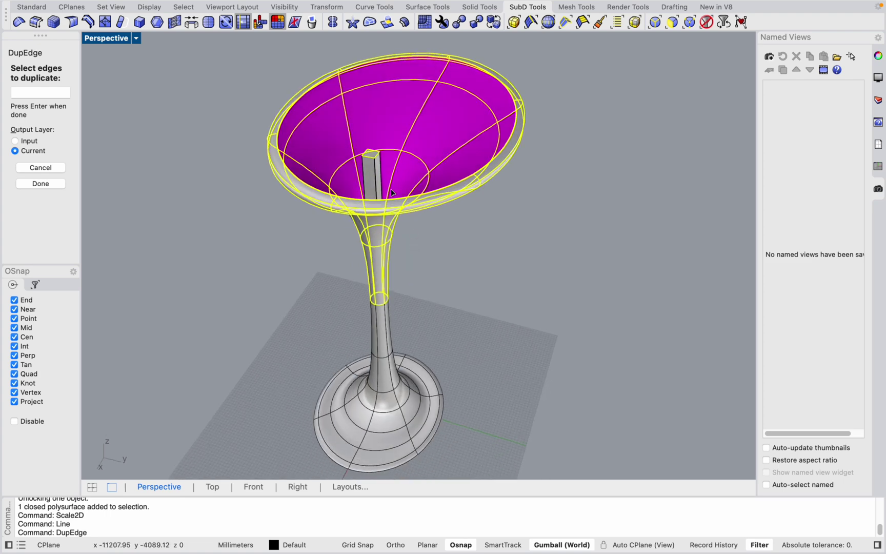
{"action": "scroll", "coordinate": [421, 296], "scroll_direction": "down", "scroll_amount": 2}
{"action": "mouse_move", "coordinate": [420, 296]}
{"action": "right_mouse_down"}
{"action": "mouse_move", "coordinate": [422, 260]}
{"action": "mouse_move", "coordinate": [422, 285]}
{"action": "right_mouse_up"}
{"action": "key", "text": "Return"}
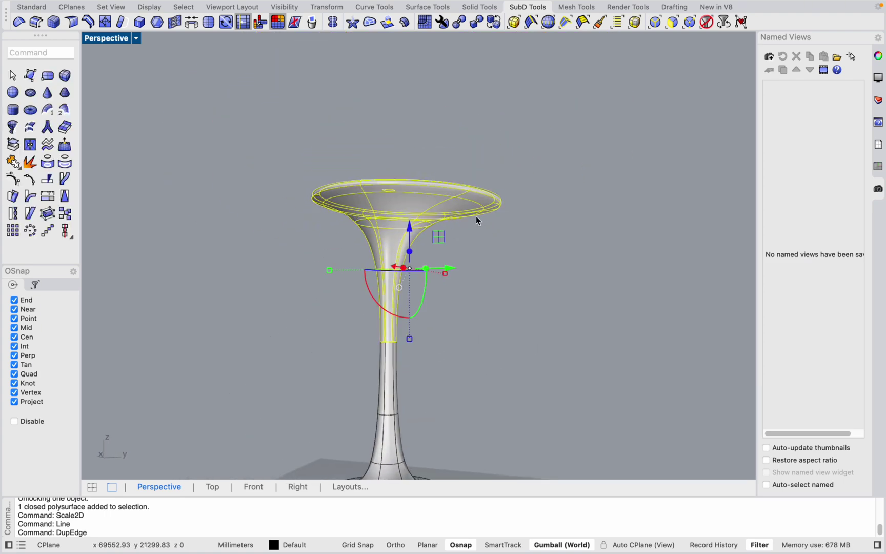
Isolate the duplicated edge curves, hiding the SubD column and the core.
{"action": "scroll", "coordinate": [480, 230], "scroll_direction": "up", "scroll_amount": 3}
{"action": "scroll", "coordinate": [479, 247], "scroll_direction": "down", "scroll_amount": 2}
{"action": "type", "text": "isolate"}
{"action": "key", "text": "Return"}
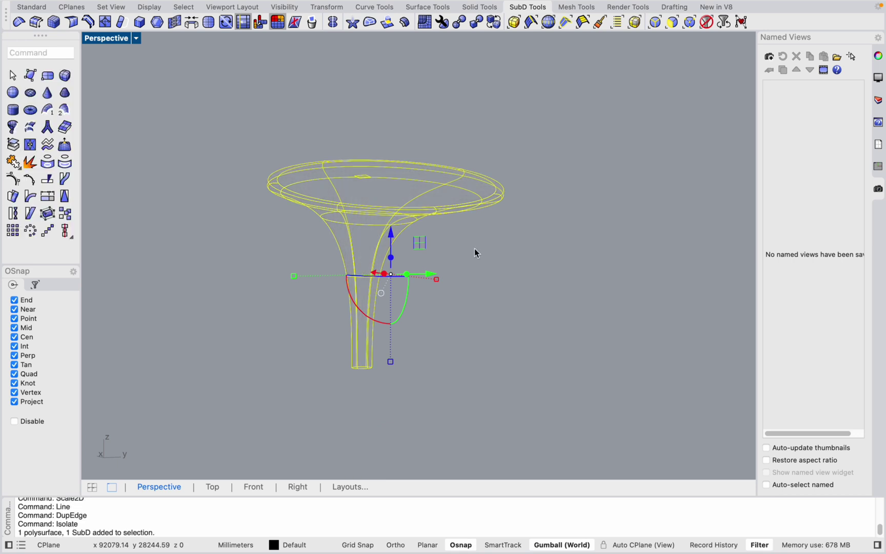
Delete one stray edge curve of the core and the surplus closed ring curves around the canopy rim.
{"action": "right_click_drag", "start_coordinate": [515, 240], "coordinate": [402, 221]}
{"action": "left_click", "coordinate": [367, 159]}
{"action": "key", "text": "Delete"}
{"action": "left_click", "coordinate": [501, 208]}
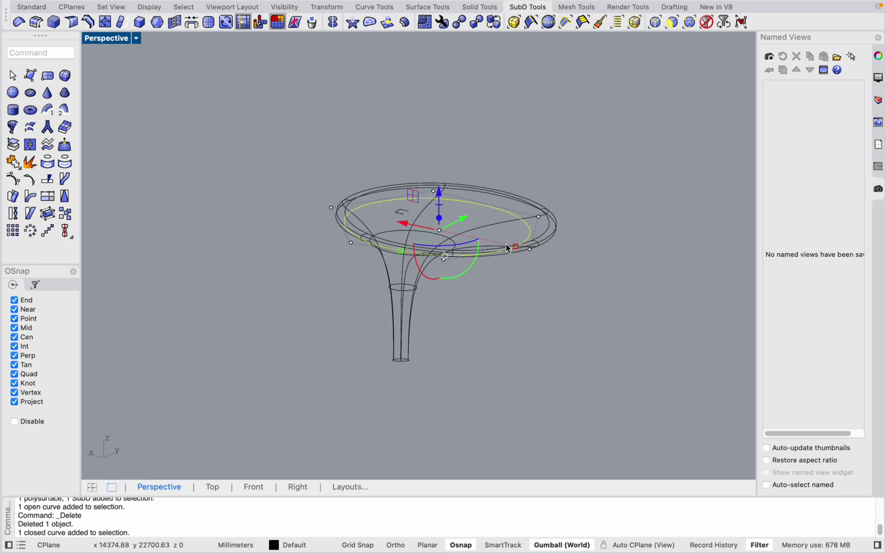
{"action": "key", "text": "Delete"}
{"action": "mouse_move", "coordinate": [483, 221]}
{"action": "right_mouse_down"}
{"action": "mouse_move", "coordinate": [471, 213]}
{"action": "mouse_move", "coordinate": [457, 224]}
{"action": "mouse_move", "coordinate": [473, 236]}
{"action": "mouse_move", "coordinate": [511, 208]}
{"action": "mouse_move", "coordinate": [492, 224]}
{"action": "right_mouse_up"}
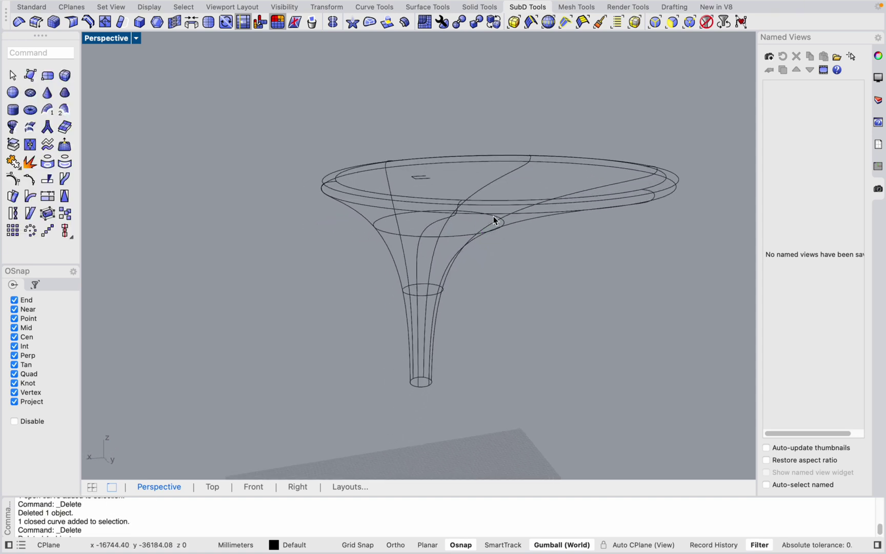
{"action": "left_click", "coordinate": [578, 204]}
{"action": "key", "text": "Delete"}
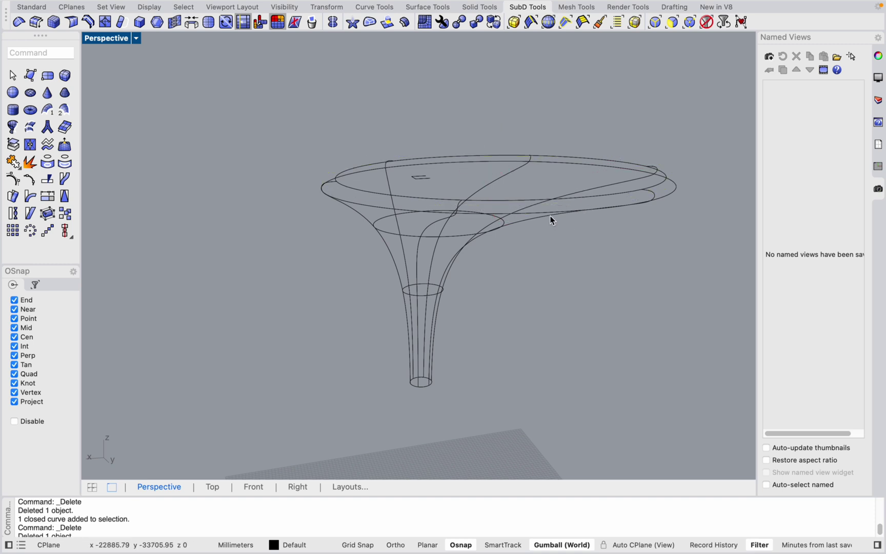
Delete the remaining small curves duplicated from the core's top inside the canopy.
{"action": "right_click_drag", "start_coordinate": [540, 213], "coordinate": [446, 223]}
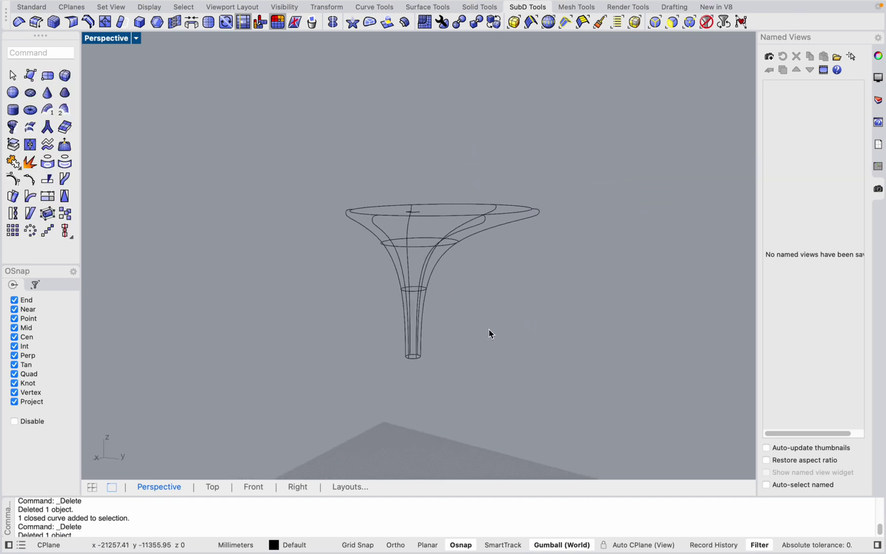
{"action": "right_click_drag", "start_coordinate": [506, 310], "coordinate": [384, 82], "text": "ctrl"}
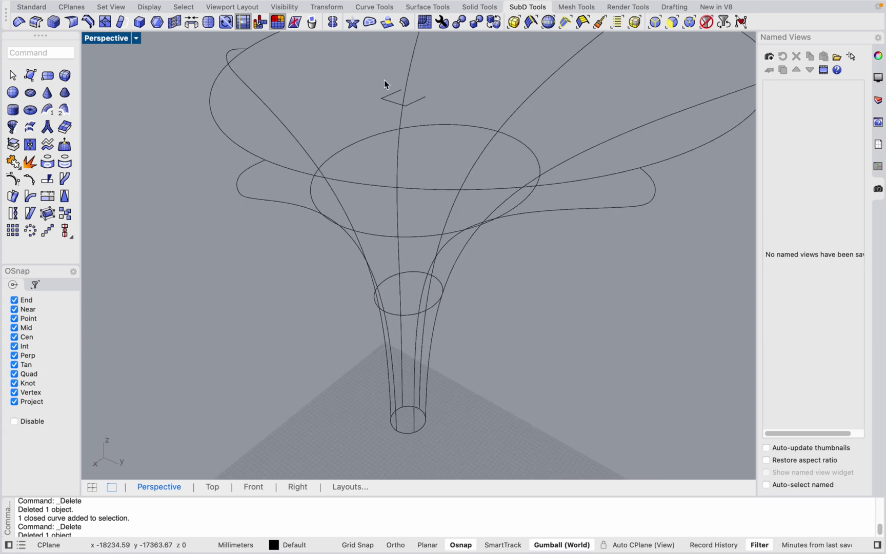
{"action": "left_click_drag", "start_coordinate": [313, 63], "coordinate": [454, 116]}
{"action": "key", "text": "Delete"}
Unisolate the model to bring back the column and the core.
{"action": "scroll", "coordinate": [453, 116], "scroll_direction": "down", "scroll_amount": 3}
{"action": "type", "text": "u"}
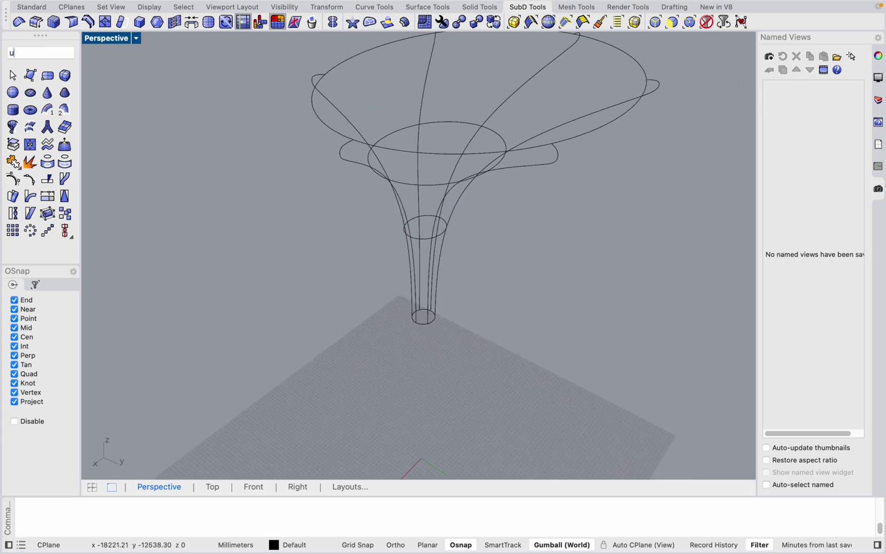
{"action": "type", "text": "nisolate"}
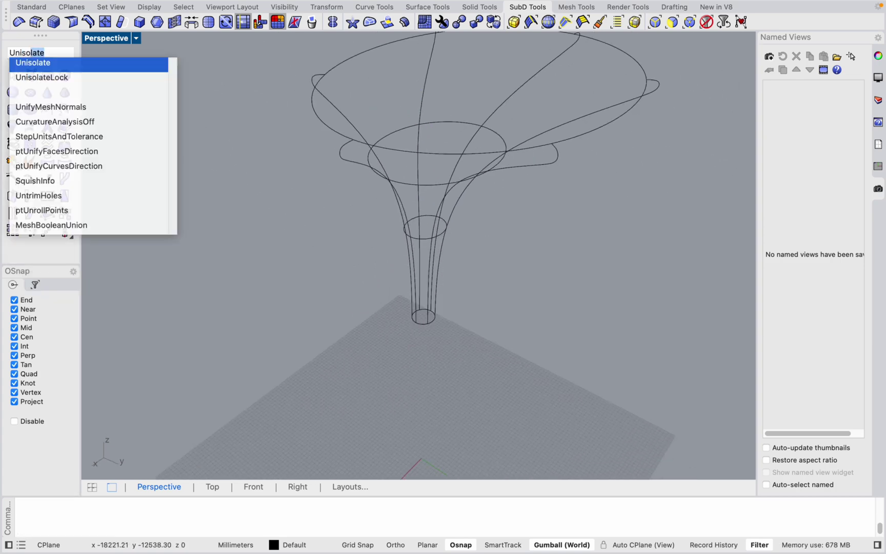
{"action": "key", "text": "Return"}
{"action": "scroll", "coordinate": [450, 123], "scroll_direction": "down", "scroll_amount": 3}
{"action": "mouse_move", "coordinate": [455, 245]}
{"action": "right_mouse_down"}
{"action": "mouse_move", "coordinate": [433, 214]}
{"action": "mouse_move", "coordinate": [477, 200]}
{"action": "right_mouse_up"}
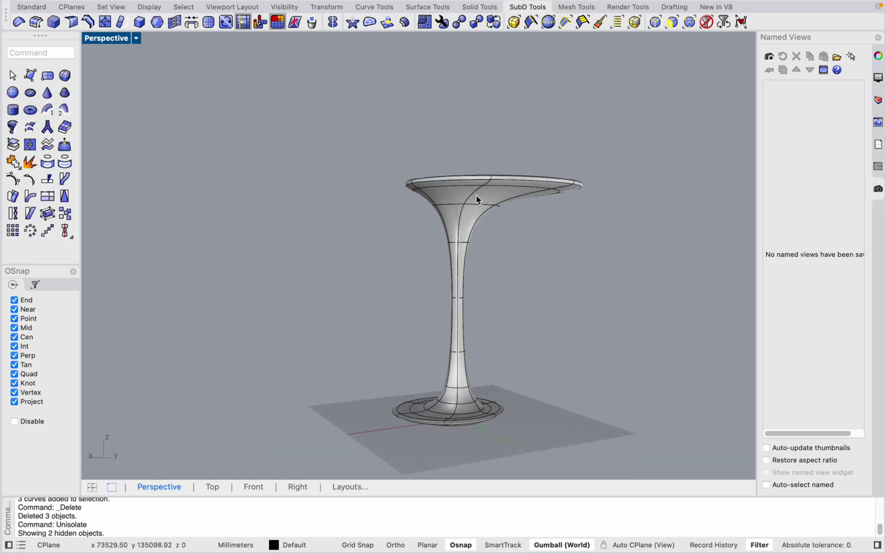
Select all curves in the model with SelCrv.
{"action": "scroll", "coordinate": [477, 200], "scroll_direction": "up", "scroll_amount": 3}
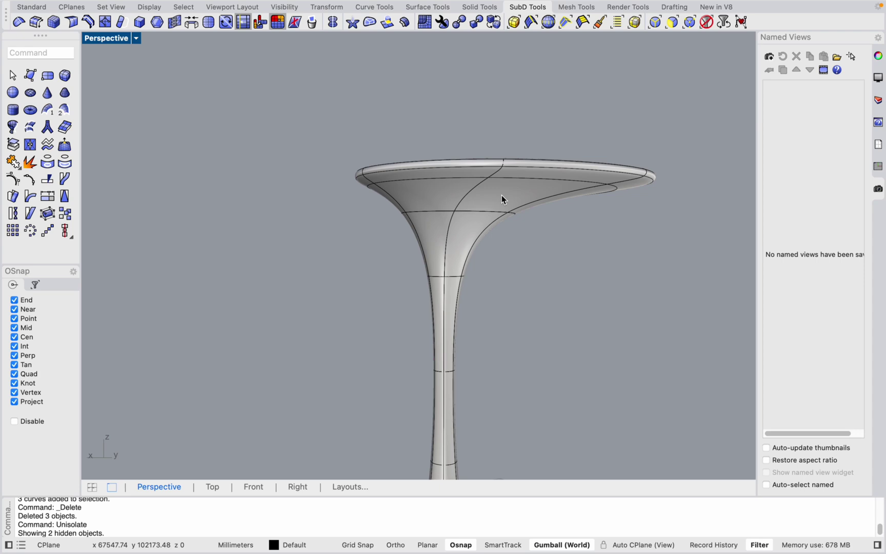
{"action": "type", "text": "sel"}
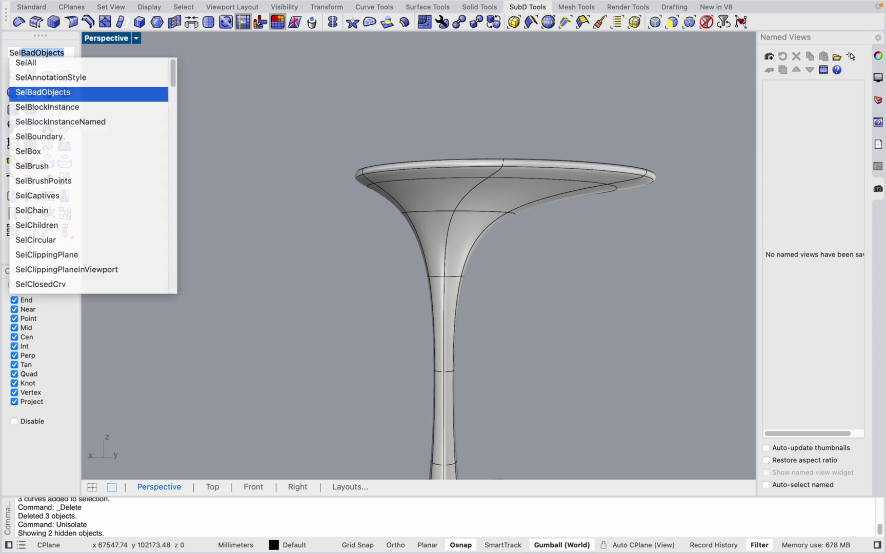
{"action": "type", "text": "e"}
{"action": "key", "text": "BackSpace"}
{"action": "type", "text": "c"}
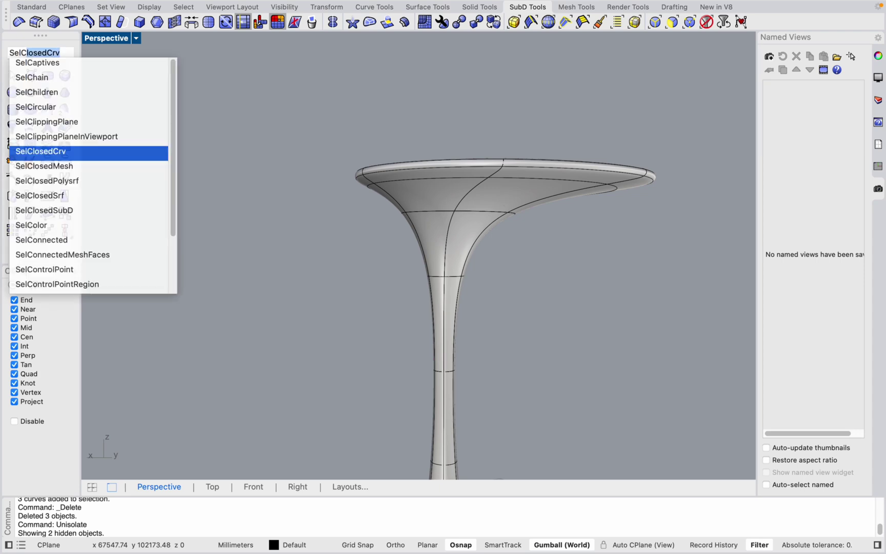
{"action": "type", "text": "rv"}
{"action": "key", "text": "Return"}
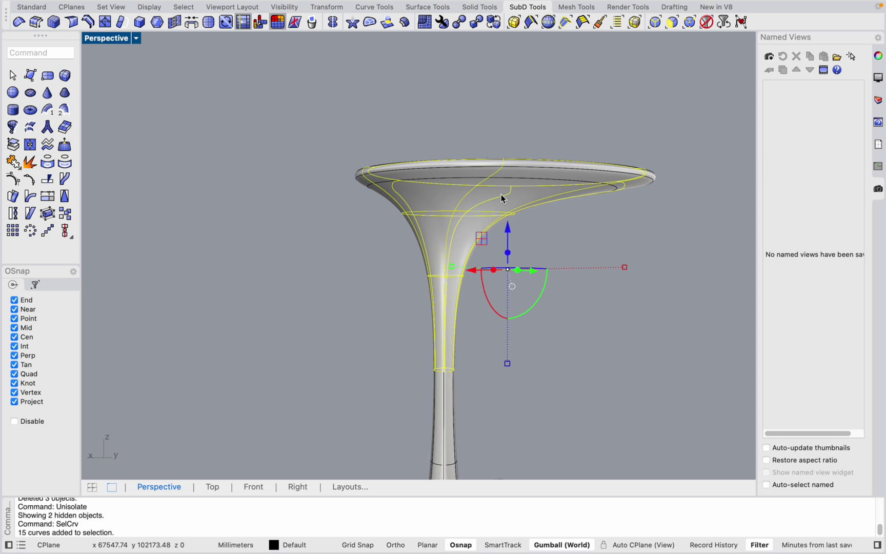
{"action": "scroll", "coordinate": [358, 185], "scroll_direction": "down", "scroll_amount": 3}
{"action": "scroll", "coordinate": [358, 184], "scroll_direction": "down", "scroll_amount": 3}
{"action": "right_click_drag", "start_coordinate": [510, 195], "coordinate": [477, 214]}
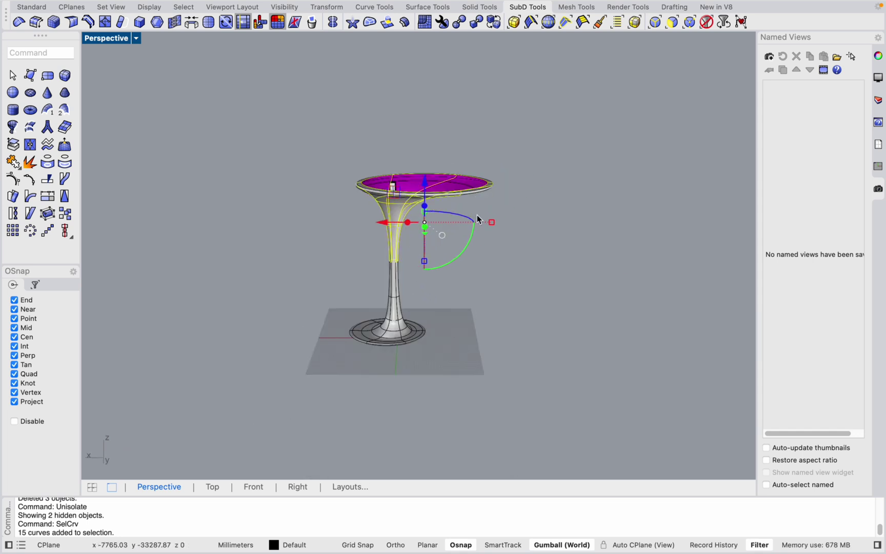
Create flat-capped pipes with a radius of 50 mm along the selected canopy and shaft curves.
{"action": "type", "text": "Pipe"}
{"action": "key", "text": "Return"}
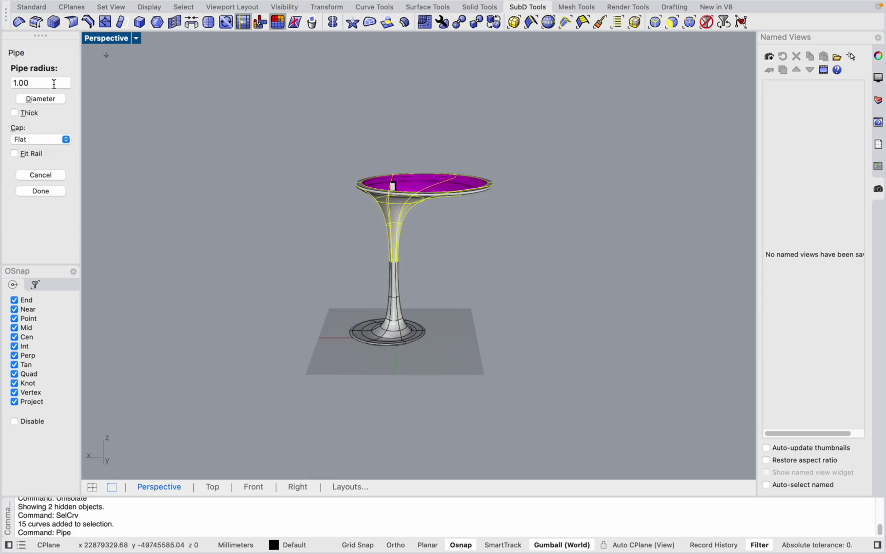
{"action": "scroll", "coordinate": [413, 257], "scroll_direction": "up", "scroll_amount": 3}
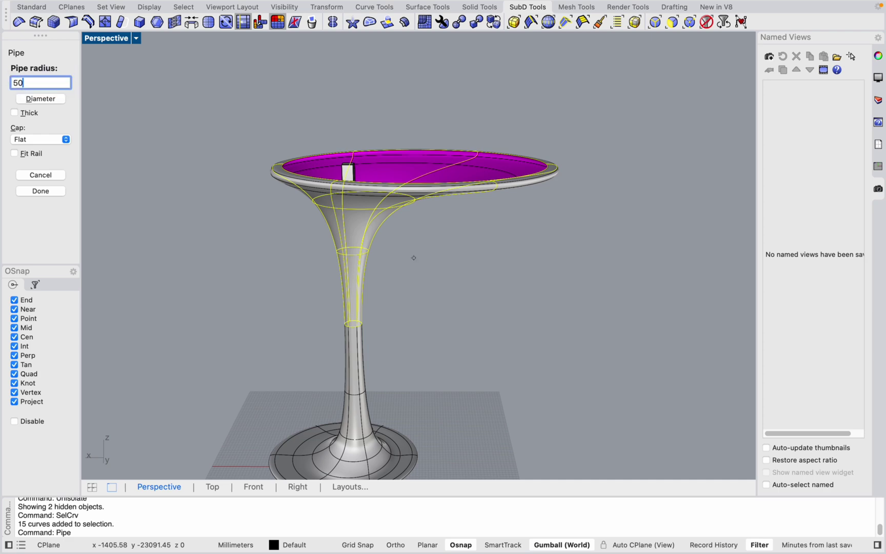
{"action": "key", "text": "Escape"}
{"action": "scroll", "coordinate": [330, 278], "scroll_direction": "up", "scroll_amount": 5}
{"action": "left_click", "coordinate": [330, 279]}
{"action": "scroll", "coordinate": [330, 278], "scroll_direction": "down", "scroll_amount": 4}
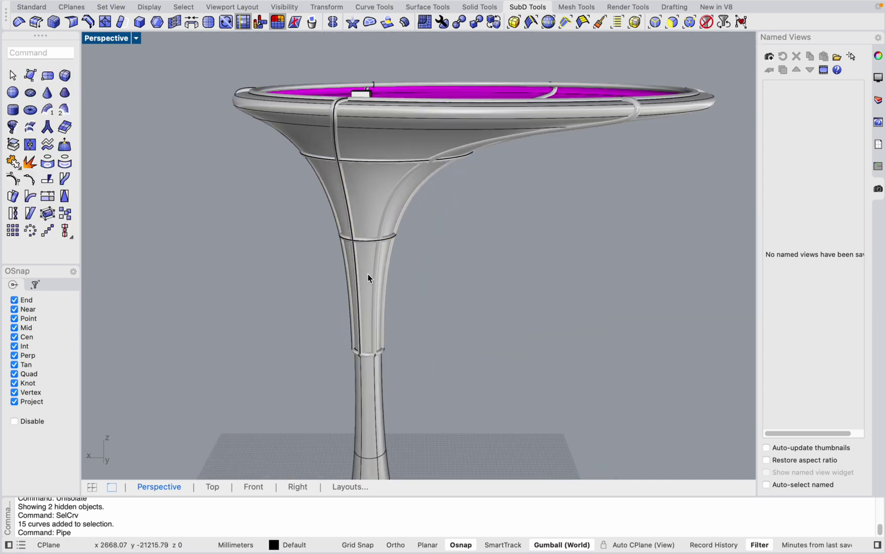
Undo the 50 mm pipes and reselect all curves in the model with SelCrv.
{"action": "right_click_drag", "start_coordinate": [368, 274], "coordinate": [355, 249]}
{"action": "key", "text": "super+z"}
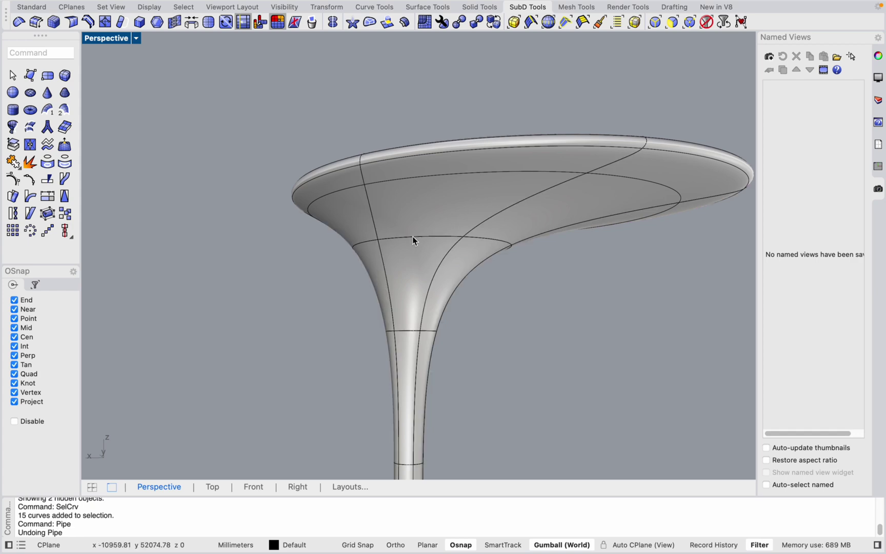
{"action": "type", "text": "SelCrv"}
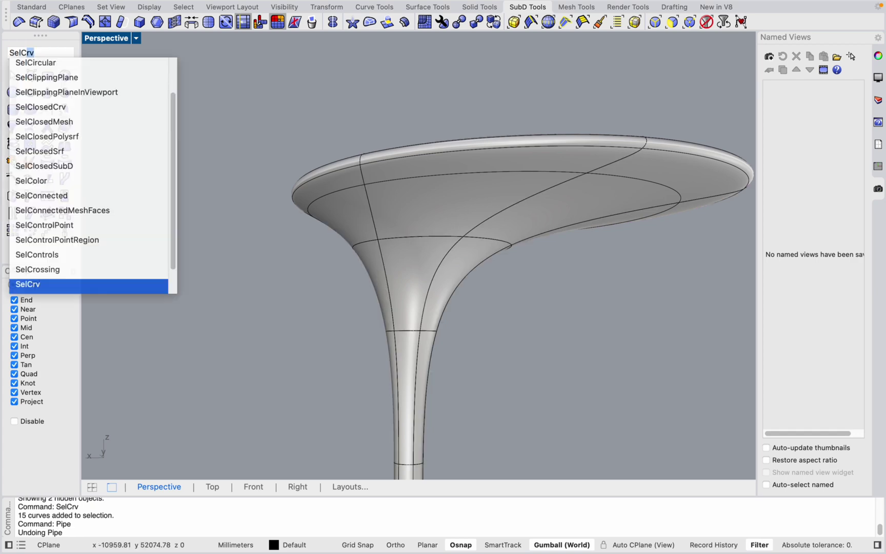
{"action": "key", "text": "Return"}
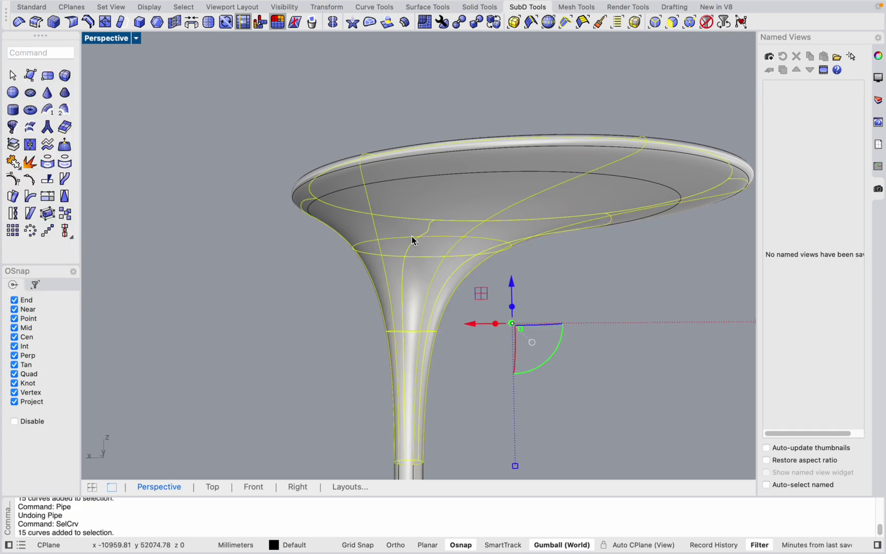
Create flat-capped pipes with a radius of 25 mm along the selected canopy and shaft curves.
{"action": "type", "text": "Pipe"}
{"action": "key", "text": "Return"}
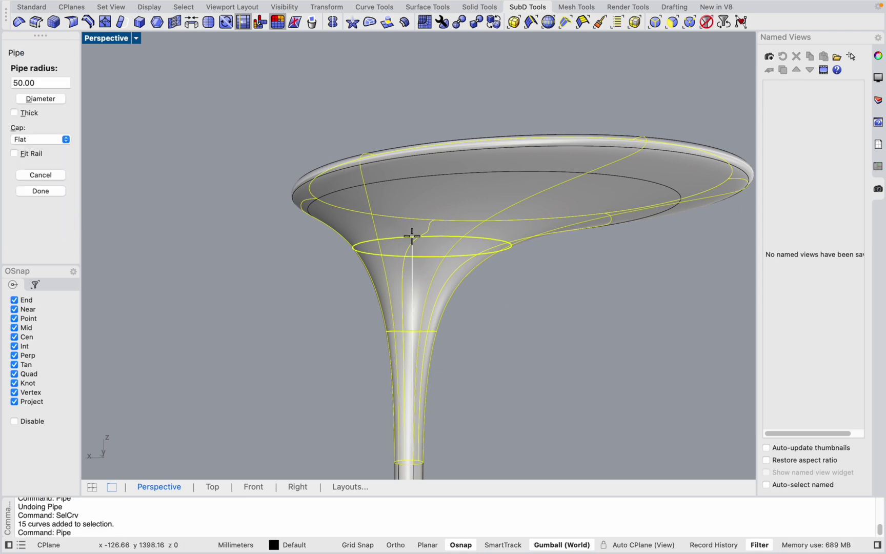
{"action": "type", "text": "200"}
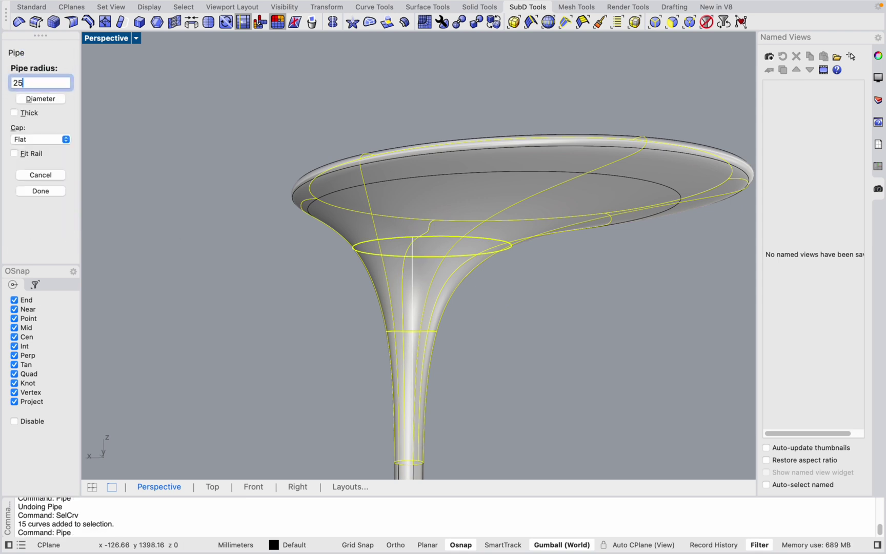
{"action": "key", "text": "BackSpace"}
{"action": "key", "text": "Return"}
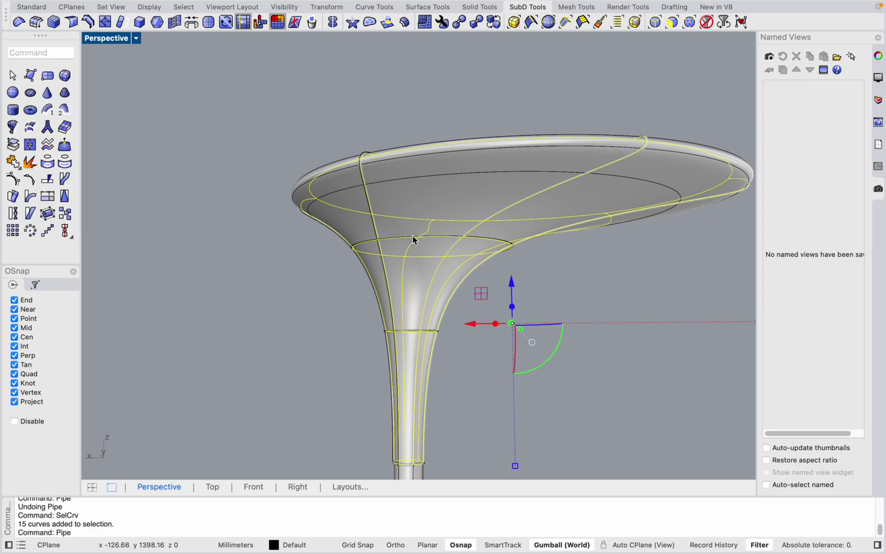
{"action": "key", "text": "Escape"}
{"action": "scroll", "coordinate": [297, 240], "scroll_direction": "down", "scroll_amount": 5}
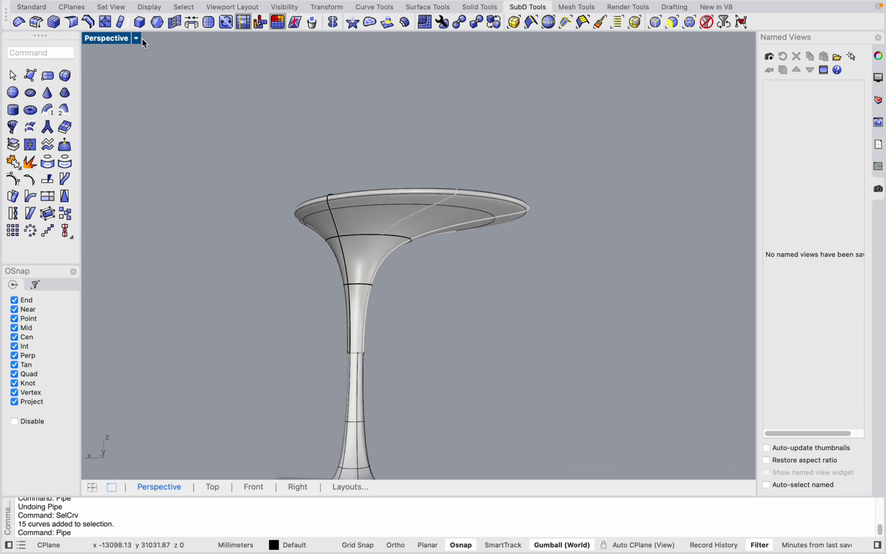
Switch the Perspective view to the Rendered display mode and check how the pipes look on the column.
{"action": "left_click", "coordinate": [139, 38]}
{"action": "left_click", "coordinate": [205, 101]}
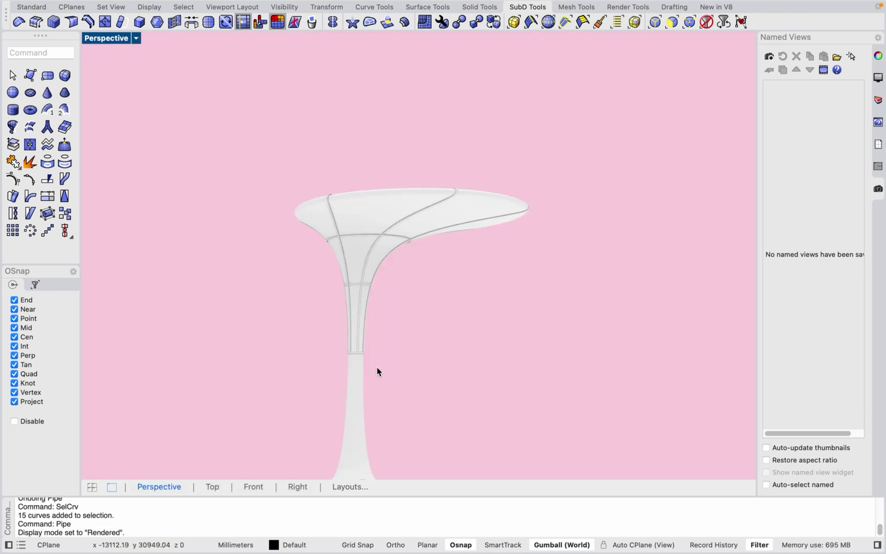
{"action": "scroll", "coordinate": [378, 359], "scroll_direction": "up", "scroll_amount": 4}
{"action": "scroll", "coordinate": [388, 244], "scroll_direction": "down", "scroll_amount": 6}
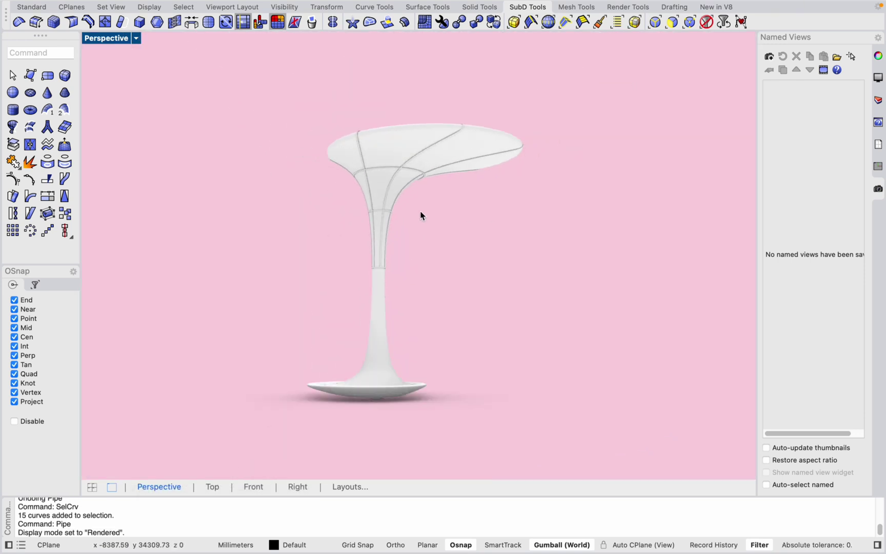
{"action": "scroll", "coordinate": [421, 215], "scroll_direction": "up", "scroll_amount": 3}
Undo the 25 mm pipes and select all curves again with SelCrv.
{"action": "key", "text": "super+z"}
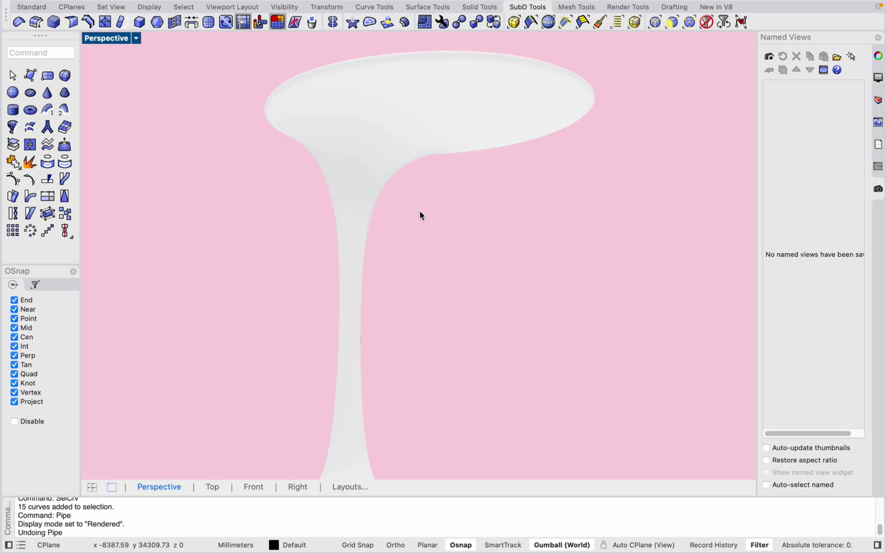
{"action": "type", "text": "Sel"}
{"action": "key", "text": "Return"}
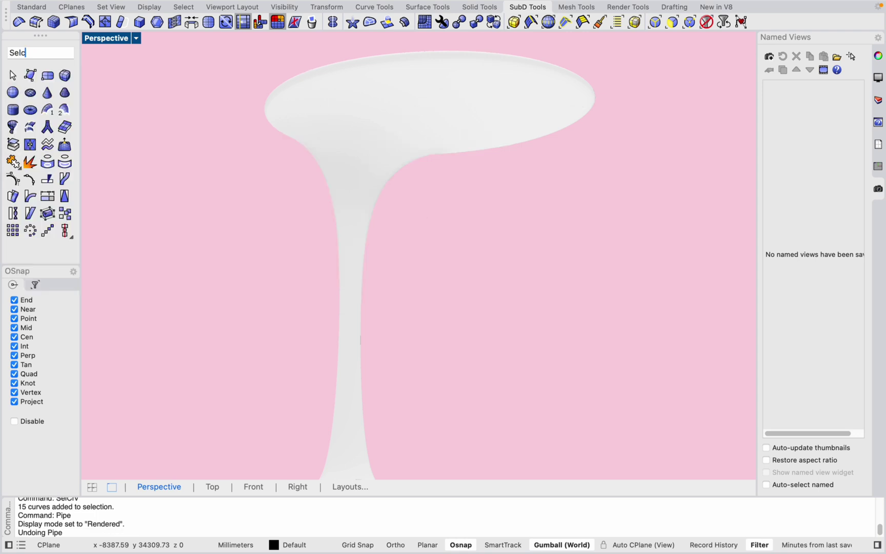
Create flat-capped pipes with a radius of 15 mm along the selected canopy and shaft curves.
{"action": "type", "text": "pip"}
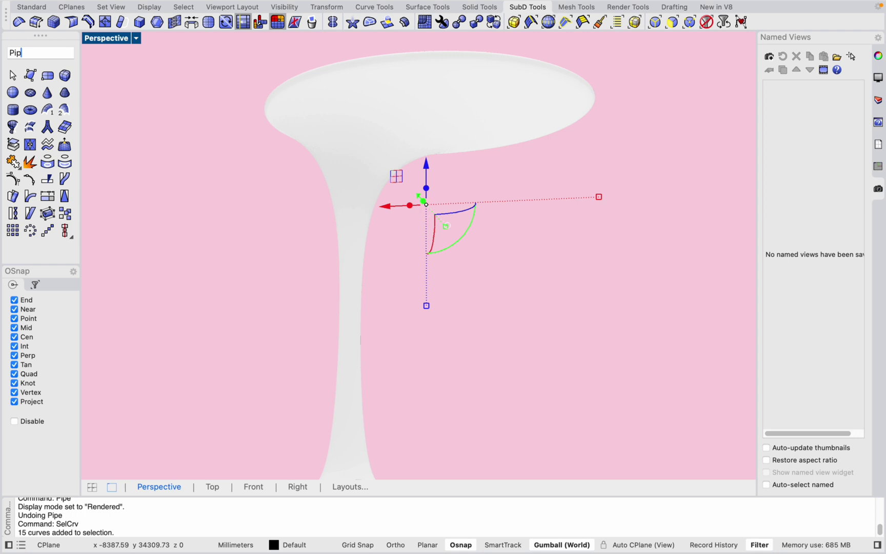
{"action": "type", "text": "e"}
{"action": "key", "text": "Return"}
{"action": "type", "text": "15"}
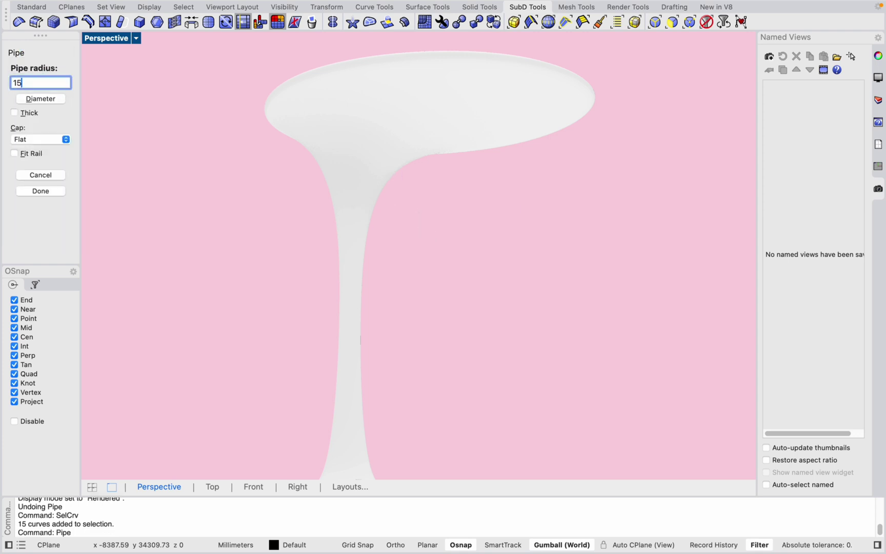
{"action": "key", "text": "Return"}
{"action": "scroll", "coordinate": [563, 183], "scroll_direction": "down", "scroll_amount": 2}
{"action": "left_click", "coordinate": [558, 280]}
{"action": "scroll", "coordinate": [464, 221], "scroll_direction": "down", "scroll_amount": 2}
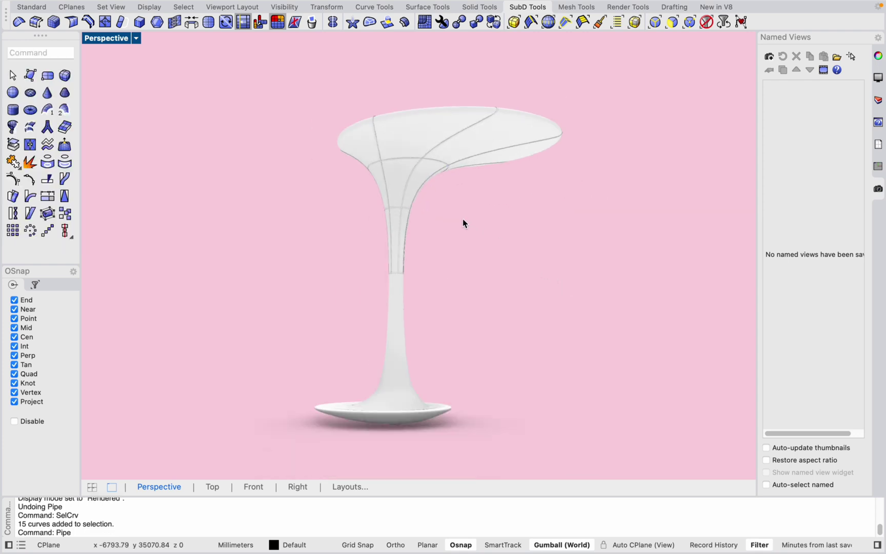
Undo the 15 mm pipes and reselect all canopy and shaft curves with SelCrv.
{"action": "scroll", "coordinate": [447, 261], "scroll_direction": "up", "scroll_amount": 2}
{"action": "right_click_drag", "start_coordinate": [447, 261], "coordinate": [460, 145]}
{"action": "key", "text": "super+z"}
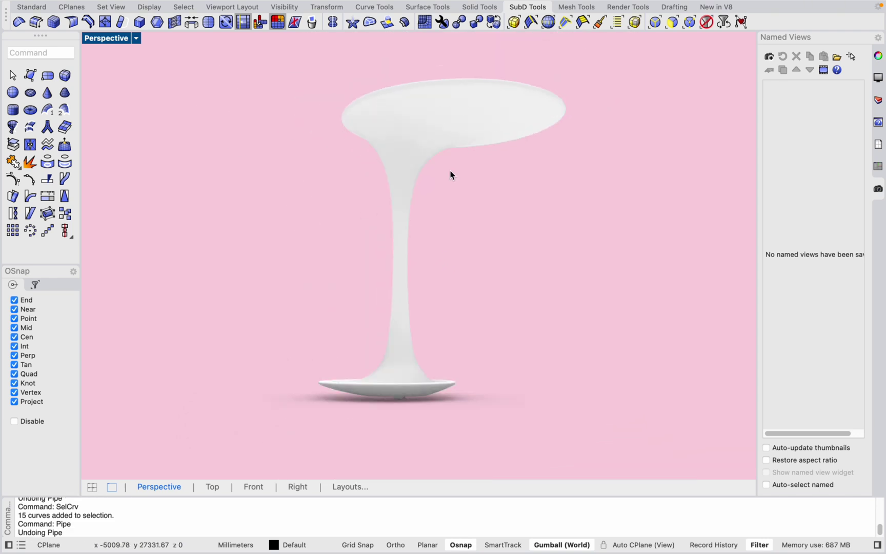
{"action": "type", "text": "Selc"}
{"action": "key", "text": "Return"}
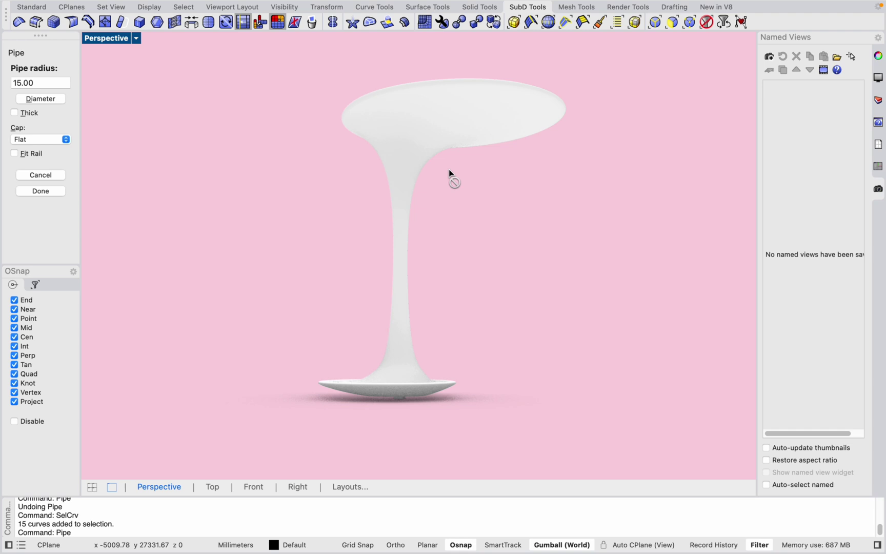
Create thinner flat-capped pipes along the selected curves and inspect them on the canopy, shaft and whole column.
{"action": "key", "text": "Escape"}
{"action": "scroll", "coordinate": [418, 153], "scroll_direction": "up", "scroll_amount": 5}
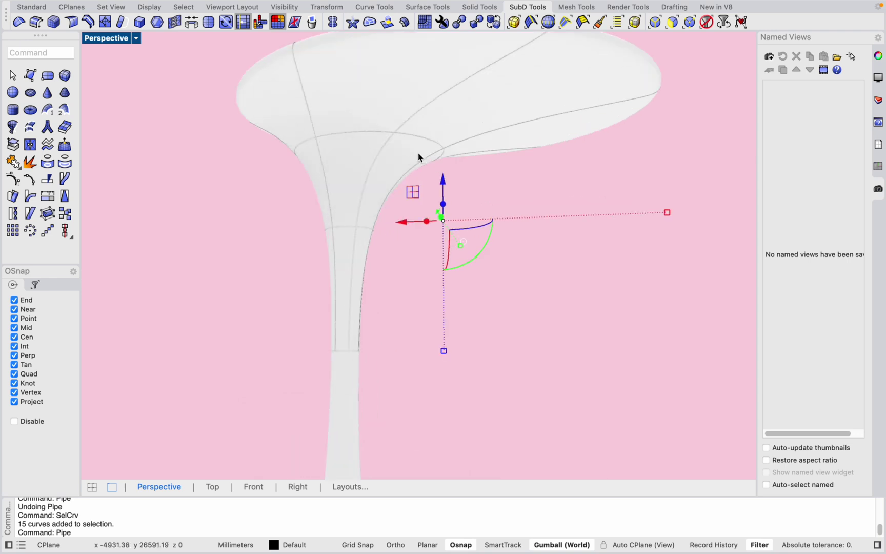
{"action": "scroll", "coordinate": [336, 148], "scroll_direction": "up", "scroll_amount": 2}
{"action": "scroll", "coordinate": [498, 152], "scroll_direction": "down", "scroll_amount": 8}
{"action": "right_click_drag", "start_coordinate": [459, 206], "coordinate": [465, 316]}
{"action": "scroll", "coordinate": [402, 132], "scroll_direction": "up", "scroll_amount": 6}
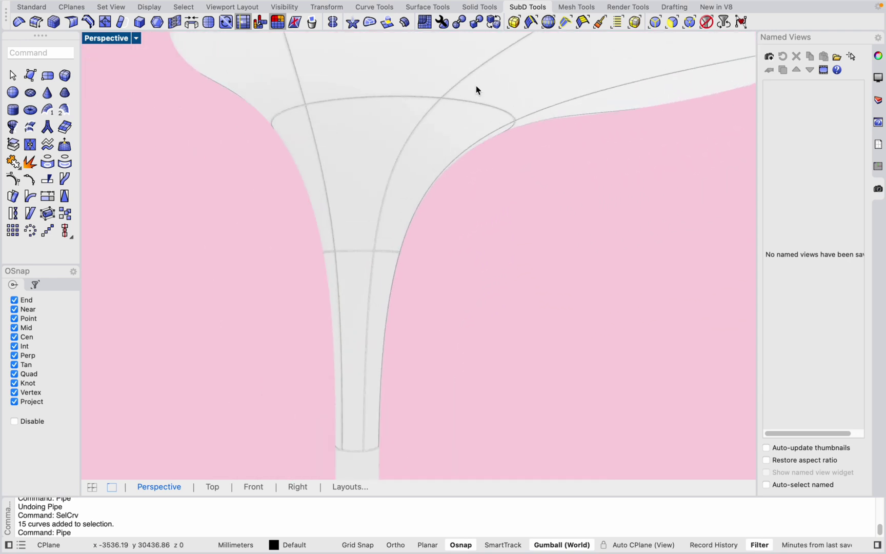
{"action": "scroll", "coordinate": [476, 90], "scroll_direction": "down", "scroll_amount": 8}
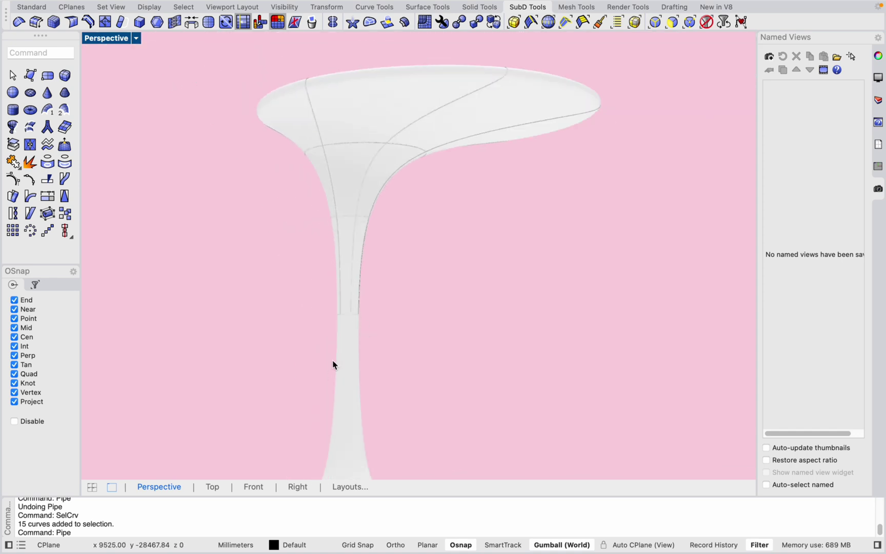
{"action": "scroll", "coordinate": [468, 97], "scroll_direction": "down", "scroll_amount": 3}
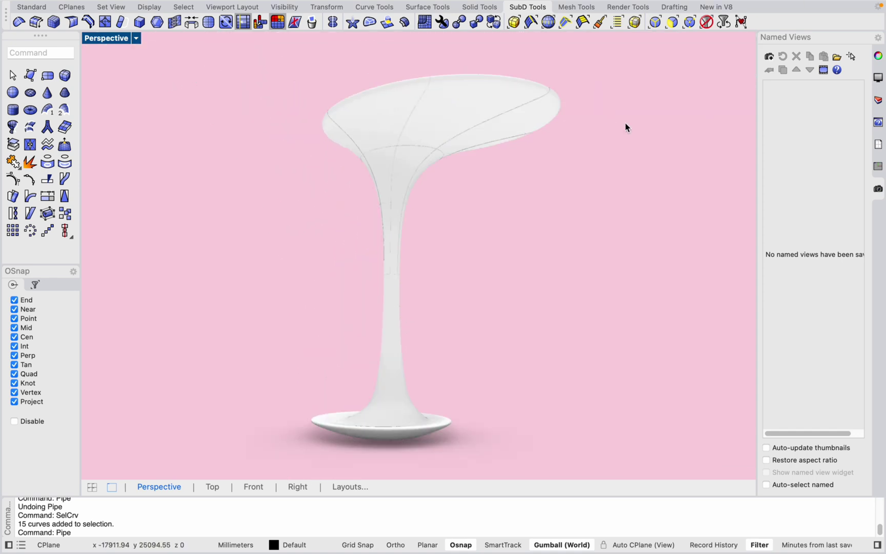